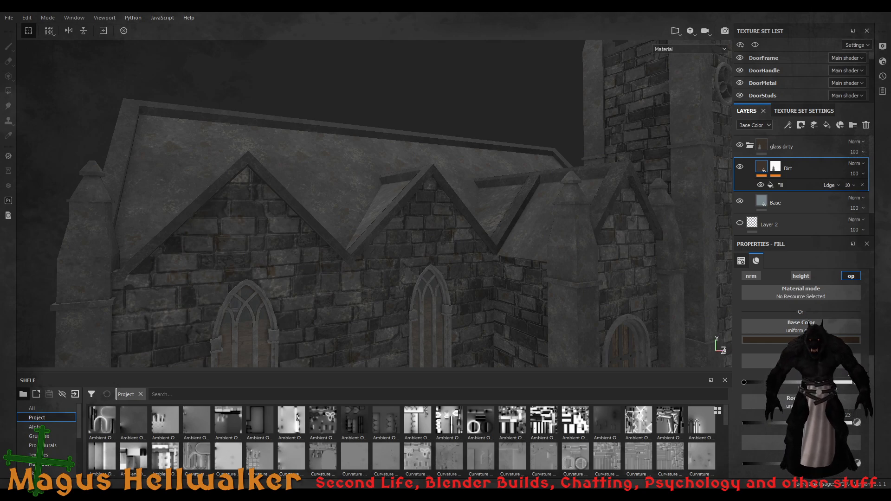
Inspect the textured church exterior from the gabled side wall around to the arched entrance door and its steps
{"action": "scroll", "coordinate": [375, 203], "scroll_direction": "down", "scroll_amount": 5}
{"action": "scroll", "coordinate": [374, 203], "scroll_direction": "up", "scroll_amount": 2}
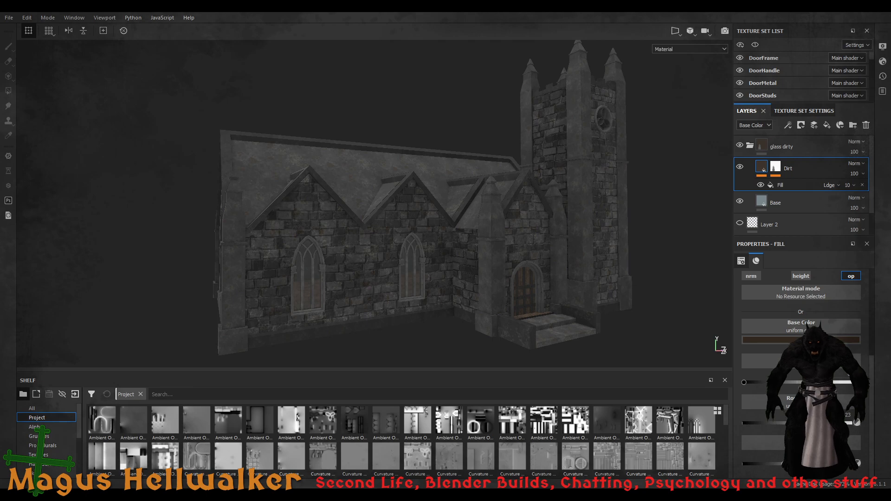
{"action": "left_click_drag", "start_coordinate": [374, 204], "coordinate": [662, 218], "text": "alt"}
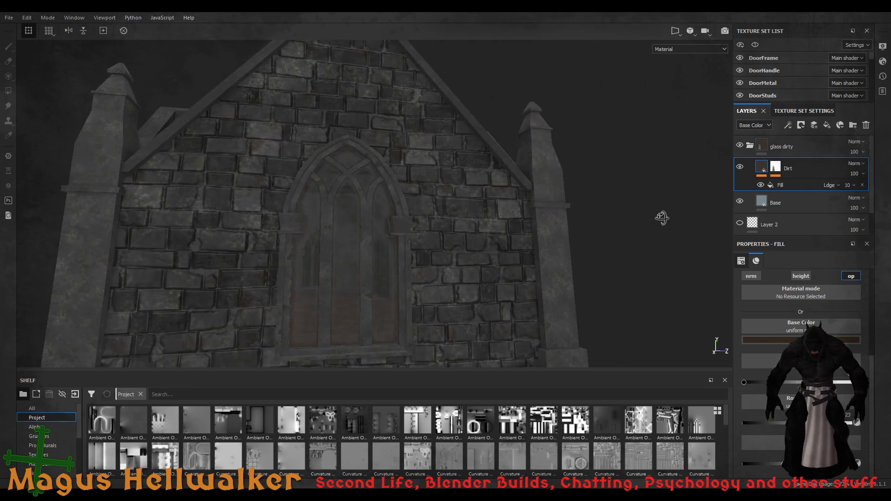
{"action": "left_click_drag", "start_coordinate": [366, 223], "coordinate": [445, 231], "text": "alt"}
{"action": "left_click_drag", "start_coordinate": [558, 201], "coordinate": [527, 211], "text": "alt"}
{"action": "left_click_drag", "start_coordinate": [678, 192], "coordinate": [285, 152], "text": "alt"}
{"action": "middle_click_drag", "start_coordinate": [594, 158], "coordinate": [516, 133], "text": "alt"}
{"action": "left_click_drag", "start_coordinate": [517, 148], "coordinate": [524, 119], "text": "alt"}
{"action": "middle_click_drag", "start_coordinate": [513, 206], "coordinate": [544, 179], "text": "alt"}
{"action": "left_click_drag", "start_coordinate": [543, 180], "coordinate": [557, 218], "text": "alt"}
{"action": "left_click_drag", "start_coordinate": [692, 205], "coordinate": [655, 205], "text": "alt"}
{"action": "middle_click_drag", "start_coordinate": [674, 197], "coordinate": [267, 110], "text": "alt"}
{"action": "scroll", "coordinate": [642, 181], "scroll_direction": "down", "scroll_amount": 2}
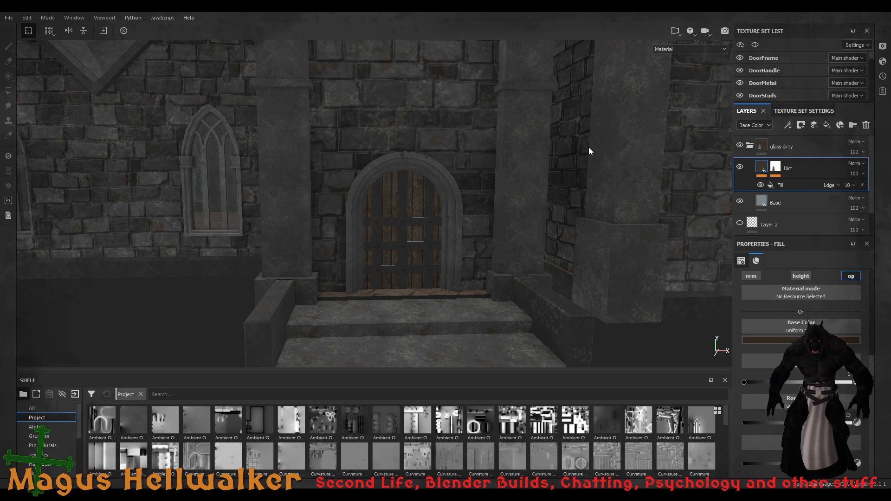
Examine the stone textures on the tower, its spires and the adjoining main roof
{"action": "scroll", "coordinate": [585, 148], "scroll_direction": "down", "scroll_amount": 3}
{"action": "middle_click_drag", "start_coordinate": [580, 93], "coordinate": [574, 106], "text": "alt"}
{"action": "left_click_drag", "start_coordinate": [574, 106], "coordinate": [408, 192], "text": "alt"}
{"action": "middle_click_drag", "start_coordinate": [408, 192], "coordinate": [435, 230], "text": "alt"}
{"action": "middle_click_drag", "start_coordinate": [418, 101], "coordinate": [481, 159], "text": "alt"}
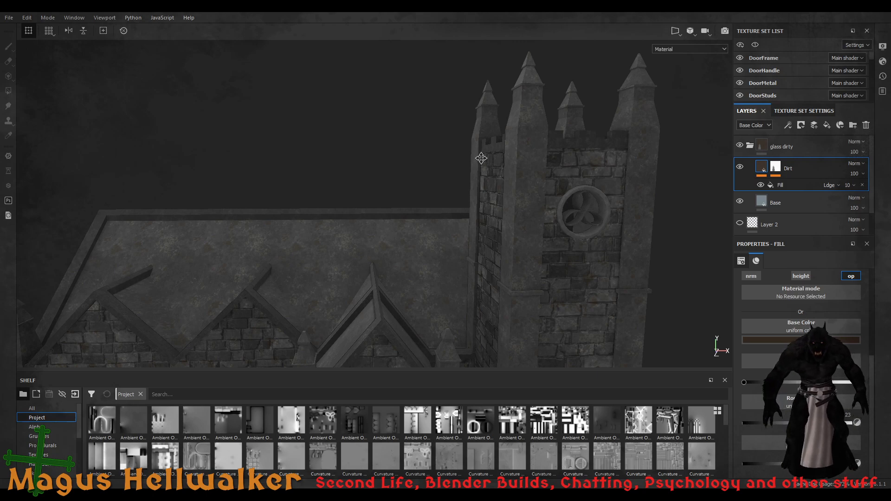
{"action": "left_click_drag", "start_coordinate": [479, 160], "coordinate": [396, 283], "text": "alt"}
{"action": "middle_click_drag", "start_coordinate": [600, 312], "coordinate": [594, 262], "text": "alt"}
{"action": "left_click_drag", "start_coordinate": [593, 261], "coordinate": [449, 157], "text": "alt"}
Examine the dirty glass of the arched gable-end window up close, looking through it into the church interior
{"action": "scroll", "coordinate": [448, 271], "scroll_direction": "up", "scroll_amount": 5}
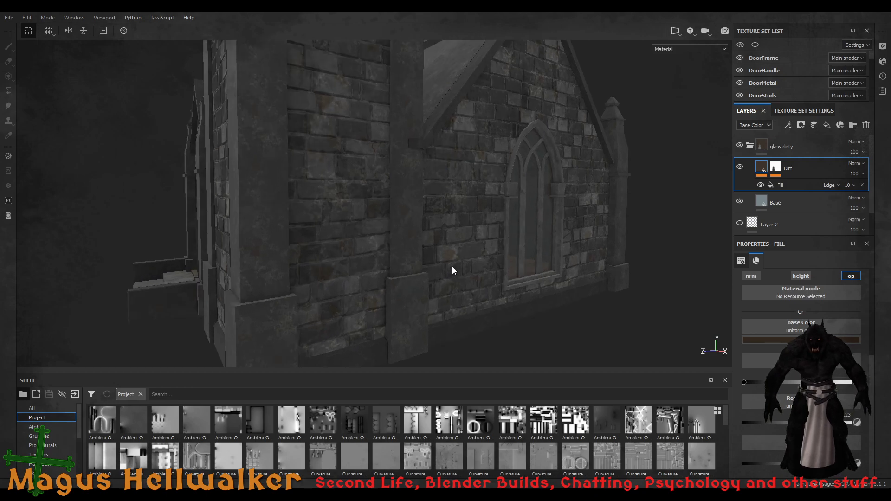
{"action": "left_click_drag", "start_coordinate": [566, 180], "coordinate": [482, 194], "text": "alt"}
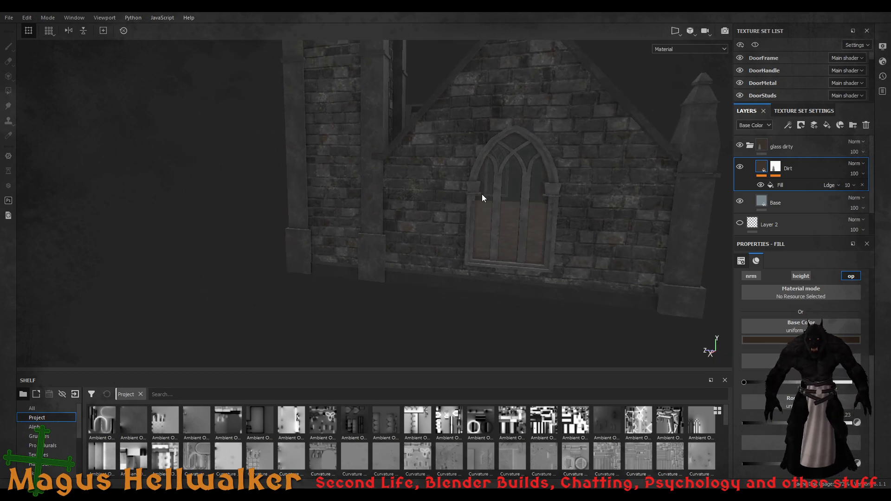
{"action": "middle_click_drag", "start_coordinate": [566, 165], "coordinate": [465, 162], "text": "alt"}
{"action": "scroll", "coordinate": [432, 215], "scroll_direction": "up", "scroll_amount": 4}
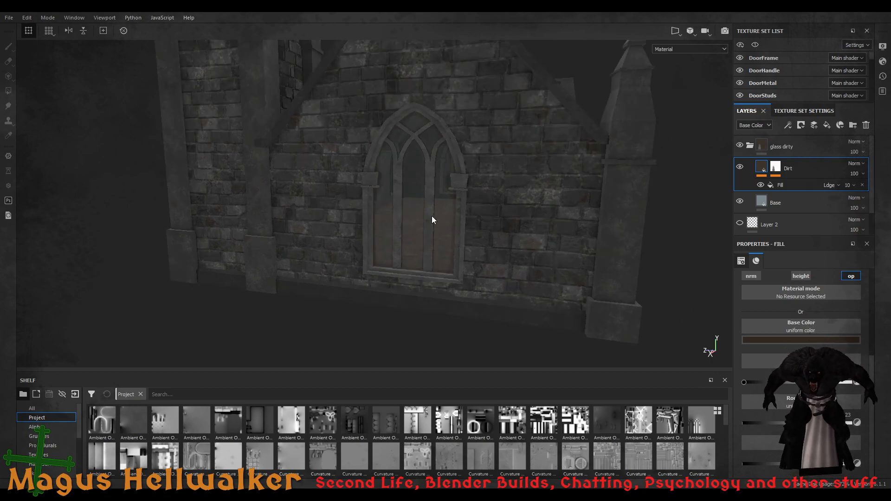
{"action": "scroll", "coordinate": [436, 210], "scroll_direction": "up", "scroll_amount": 5}
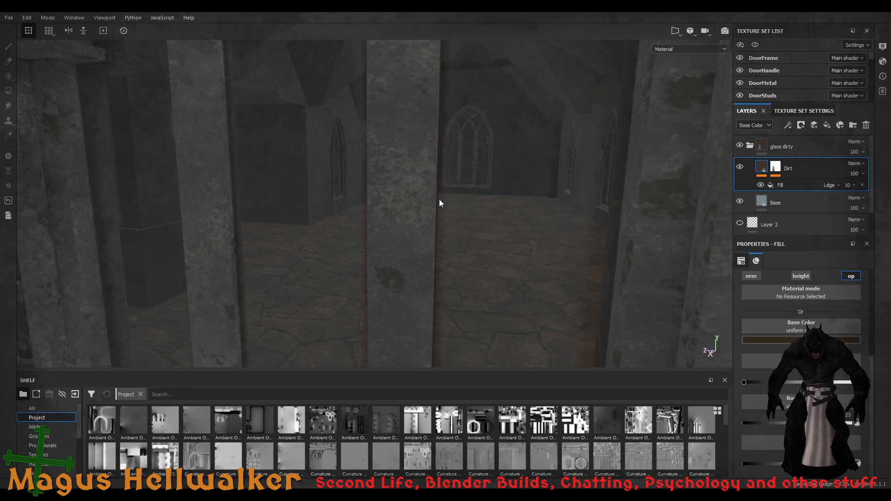
{"action": "scroll", "coordinate": [439, 199], "scroll_direction": "down", "scroll_amount": 8}
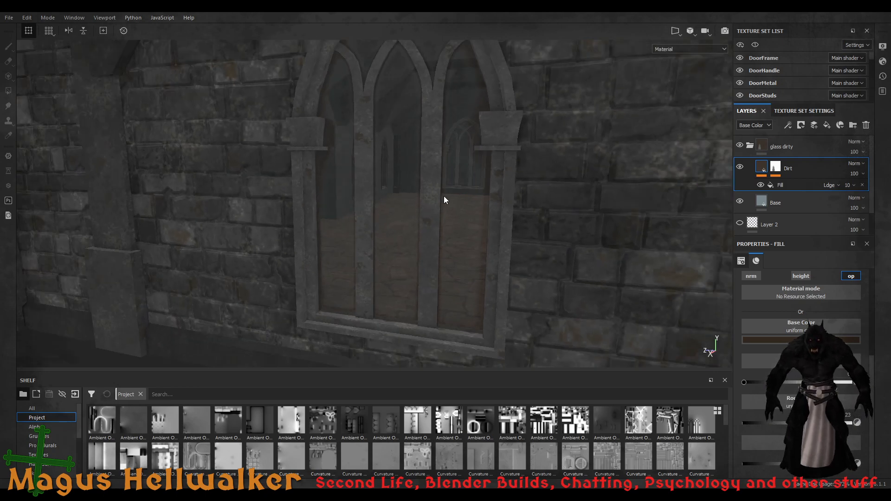
{"action": "scroll", "coordinate": [444, 200], "scroll_direction": "down", "scroll_amount": 3}
{"action": "left_click_drag", "start_coordinate": [559, 92], "coordinate": [482, 214], "text": "alt"}
{"action": "scroll", "coordinate": [486, 211], "scroll_direction": "down", "scroll_amount": 4}
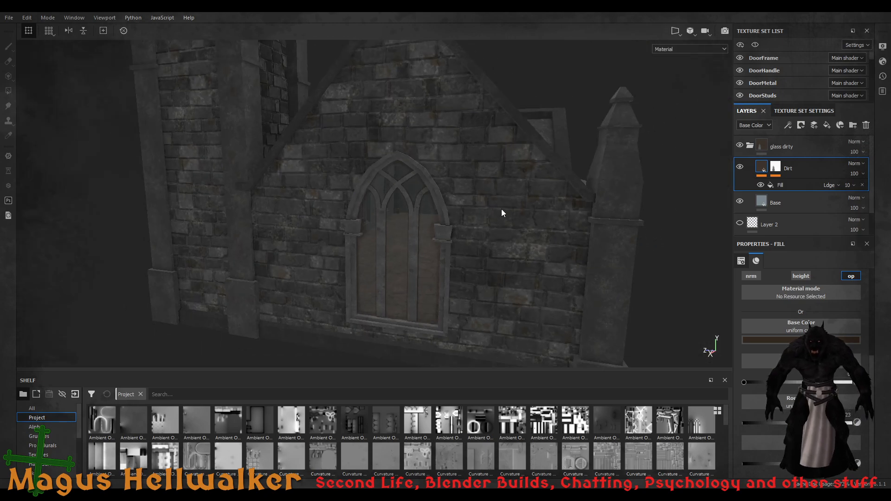
Examine the brick walls, gables and arched windows along the rear side of the church and around its corner
{"action": "mouse_move", "coordinate": [642, 203]}
{"action": "left_mouse_down", "text": "alt"}
{"action": "mouse_move", "coordinate": [577, 193]}
{"action": "mouse_move", "coordinate": [629, 192]}
{"action": "left_mouse_up", "text": "alt"}
{"action": "left_click_drag", "start_coordinate": [690, 175], "coordinate": [459, 169], "text": "alt"}
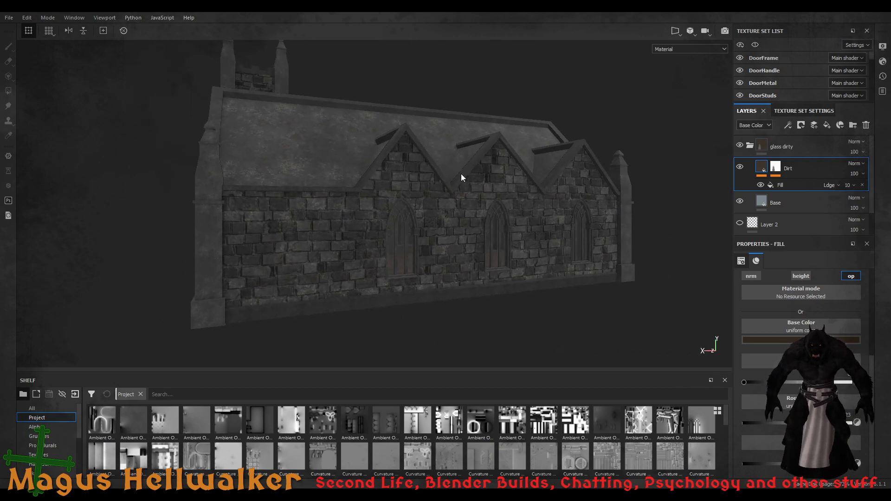
{"action": "scroll", "coordinate": [461, 174], "scroll_direction": "up", "scroll_amount": 4}
{"action": "left_click_drag", "start_coordinate": [546, 187], "coordinate": [539, 199], "text": "alt"}
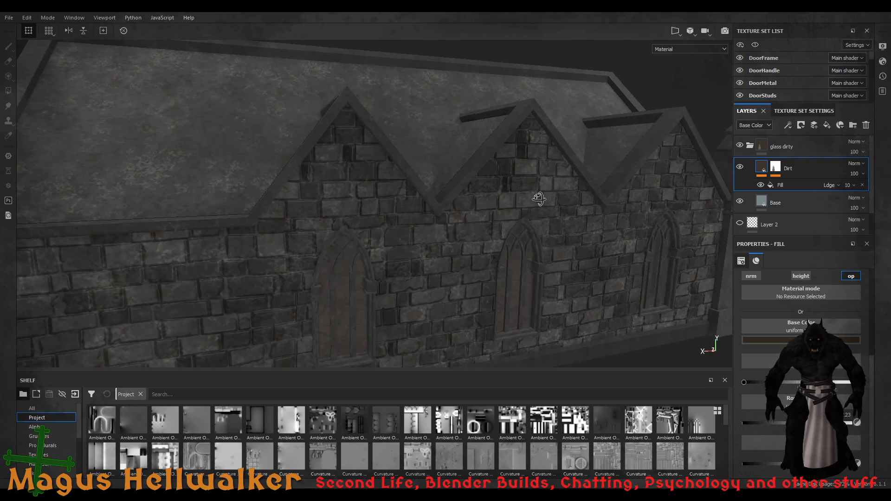
{"action": "middle_click_drag", "start_coordinate": [514, 176], "coordinate": [576, 182], "text": "alt"}
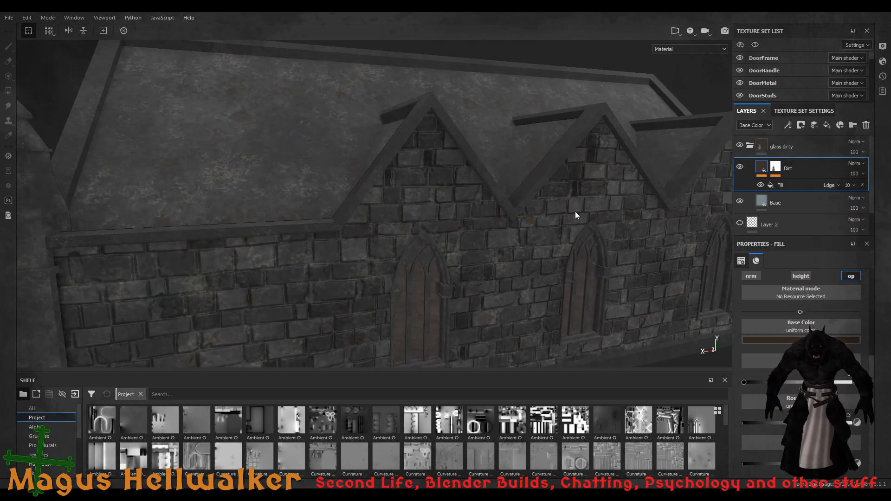
{"action": "middle_click_drag", "start_coordinate": [549, 231], "coordinate": [556, 189], "text": "alt"}
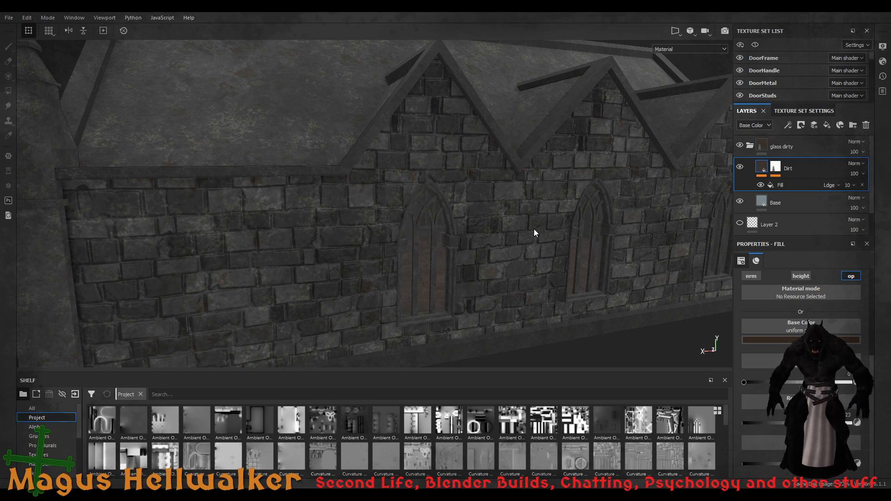
{"action": "left_click_drag", "start_coordinate": [521, 219], "coordinate": [536, 273], "text": "alt"}
{"action": "scroll", "coordinate": [535, 273], "scroll_direction": "up", "scroll_amount": 6}
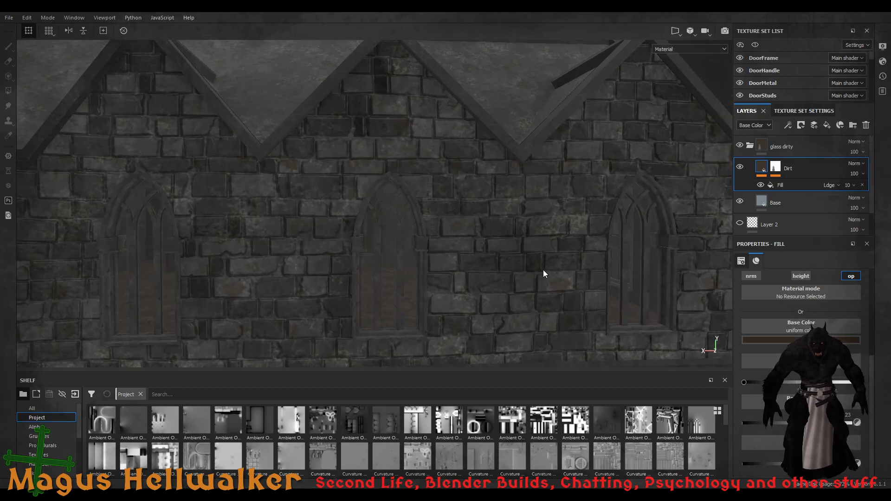
{"action": "left_click_drag", "start_coordinate": [659, 255], "coordinate": [253, 225], "text": "alt"}
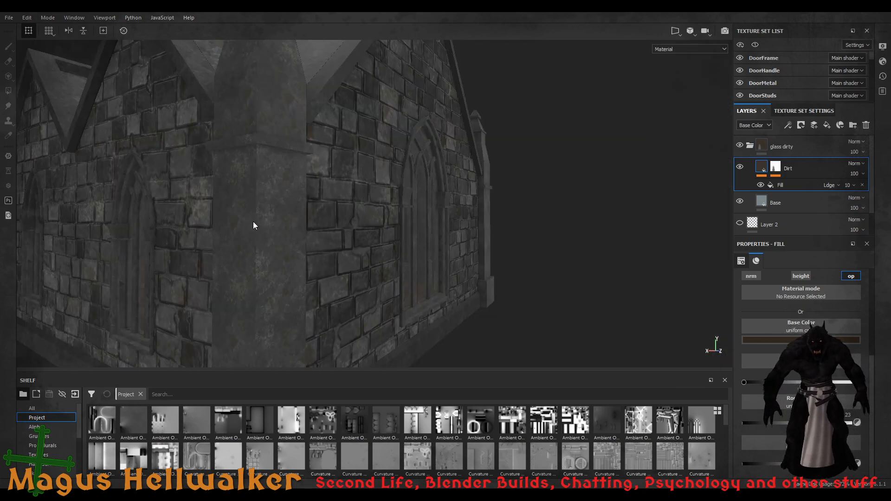
{"action": "left_click_drag", "start_coordinate": [465, 215], "coordinate": [325, 223], "text": "alt"}
{"action": "mouse_move", "coordinate": [477, 122]}
{"action": "left_mouse_down", "text": "alt"}
{"action": "mouse_move", "coordinate": [364, 124]}
{"action": "mouse_move", "coordinate": [470, 130]}
{"action": "left_mouse_up", "text": "alt"}
{"action": "left_click_drag", "start_coordinate": [594, 108], "coordinate": [404, 149], "text": "alt"}
{"action": "mouse_move", "coordinate": [424, 145]}
{"action": "middle_mouse_down", "text": "alt"}
{"action": "mouse_move", "coordinate": [419, 169]}
{"action": "mouse_move", "coordinate": [433, 146]}
{"action": "middle_mouse_up", "text": "alt"}
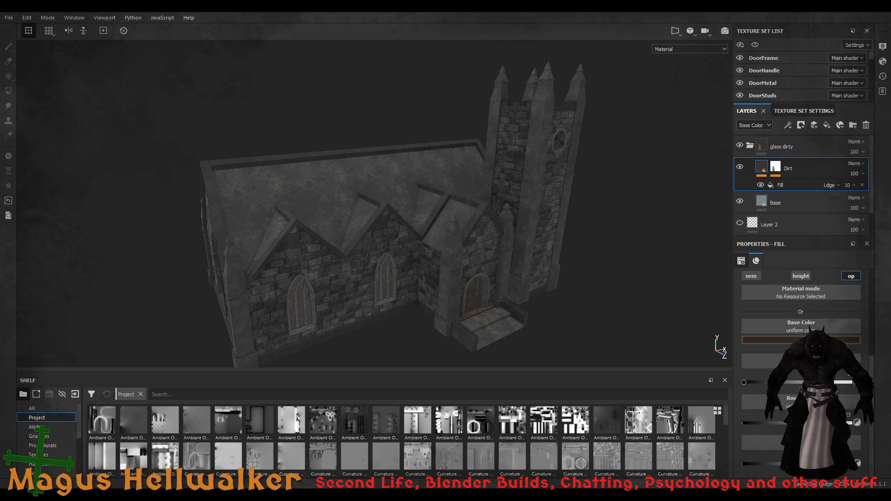
Review the front facade with its roof gables, brickwork and entrance porch from above and from ground level
{"action": "scroll", "coordinate": [420, 259], "scroll_direction": "down", "scroll_amount": 3}
{"action": "scroll", "coordinate": [420, 260], "scroll_direction": "up", "scroll_amount": 8}
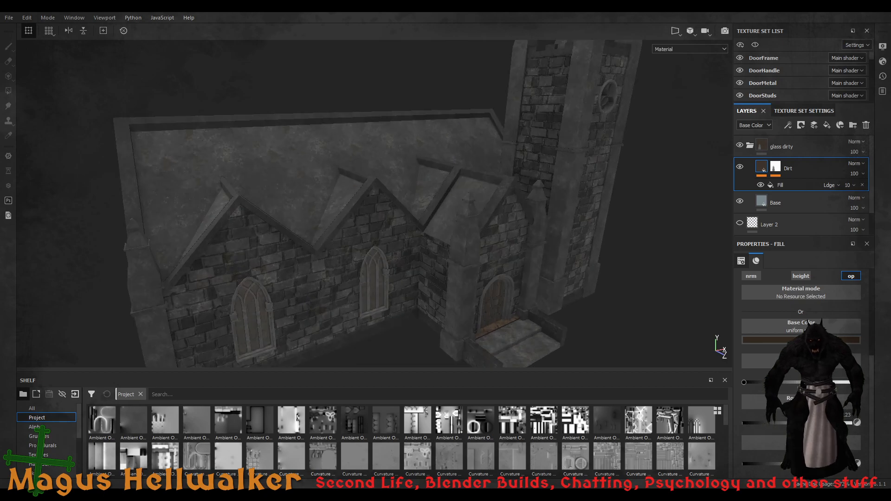
{"action": "scroll", "coordinate": [421, 246], "scroll_direction": "up", "scroll_amount": 3}
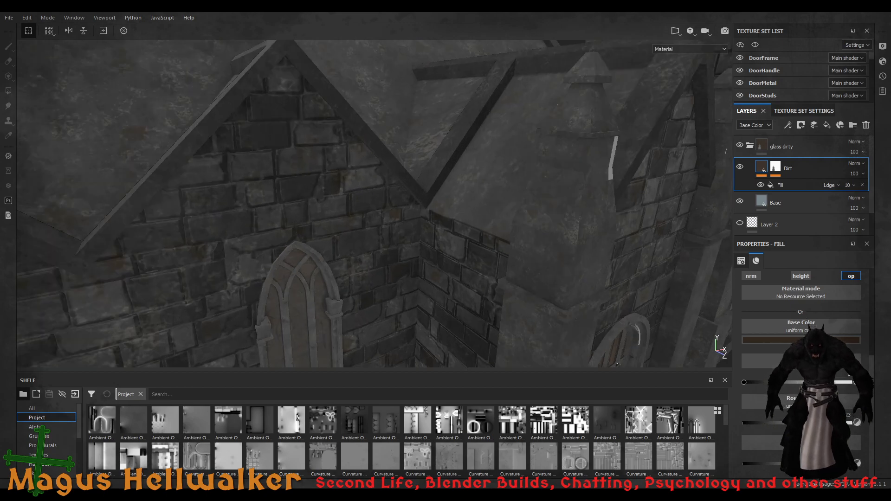
{"action": "scroll", "coordinate": [422, 246], "scroll_direction": "down", "scroll_amount": 5}
{"action": "scroll", "coordinate": [422, 246], "scroll_direction": "down", "scroll_amount": 2}
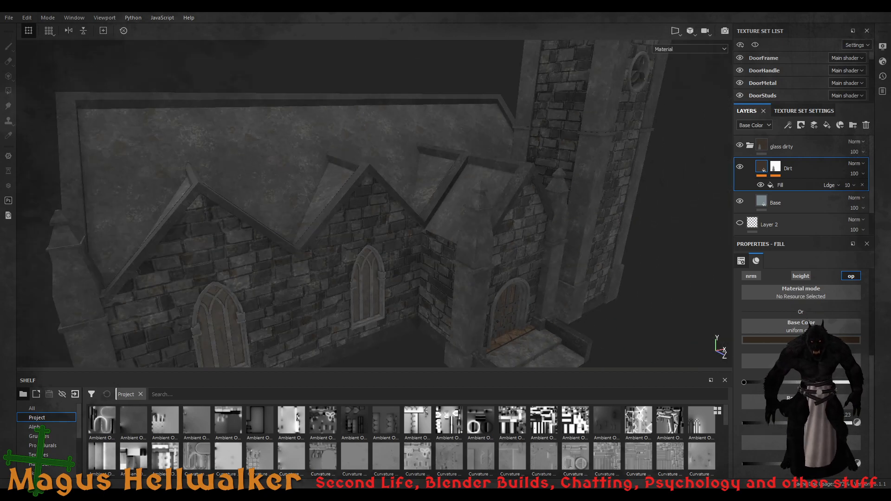
{"action": "mouse_move", "coordinate": [416, 260]}
{"action": "left_mouse_down", "text": "alt"}
{"action": "mouse_move", "coordinate": [408, 246]}
{"action": "mouse_move", "coordinate": [418, 225]}
{"action": "mouse_move", "coordinate": [453, 246]}
{"action": "mouse_move", "coordinate": [425, 246]}
{"action": "left_mouse_up", "text": "alt"}
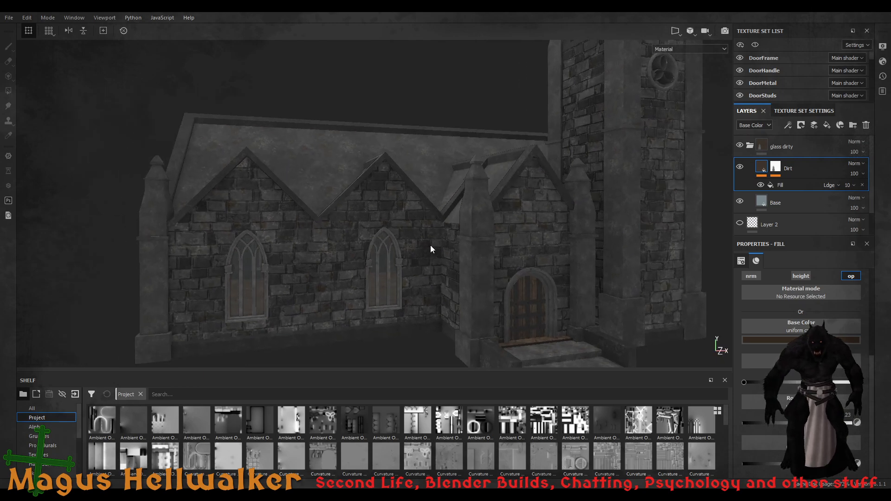
{"action": "left_click_drag", "start_coordinate": [528, 236], "coordinate": [462, 212], "text": "alt"}
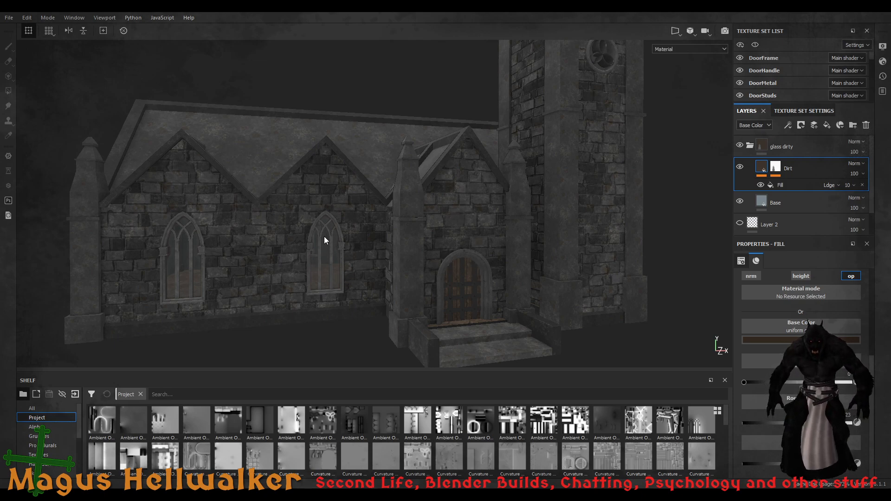
Examine the front wall's arched windows and the brick corner beside the porch at close range
{"action": "left_click_drag", "start_coordinate": [302, 262], "coordinate": [219, 284], "text": "alt"}
{"action": "scroll", "coordinate": [219, 284], "scroll_direction": "up", "scroll_amount": 5}
{"action": "scroll", "coordinate": [196, 286], "scroll_direction": "up", "scroll_amount": 1}
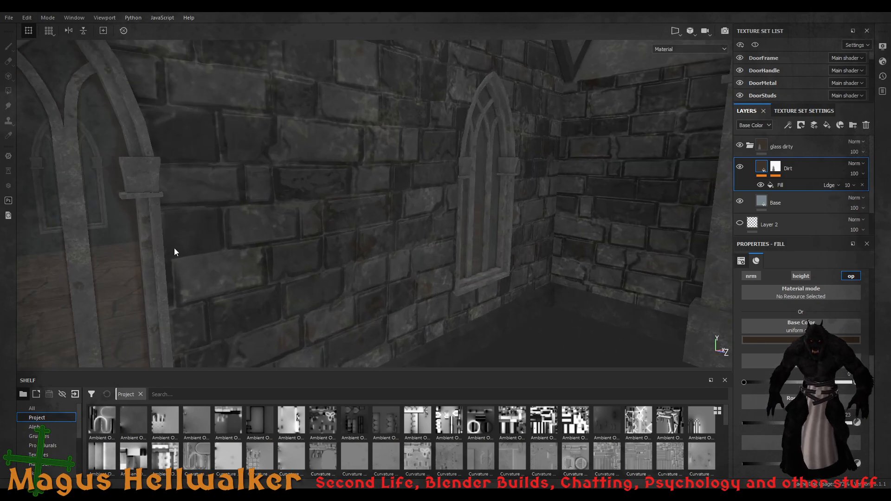
{"action": "left_click_drag", "start_coordinate": [203, 251], "coordinate": [388, 203], "text": "alt"}
{"action": "middle_click_drag", "start_coordinate": [389, 203], "coordinate": [376, 203], "text": "alt"}
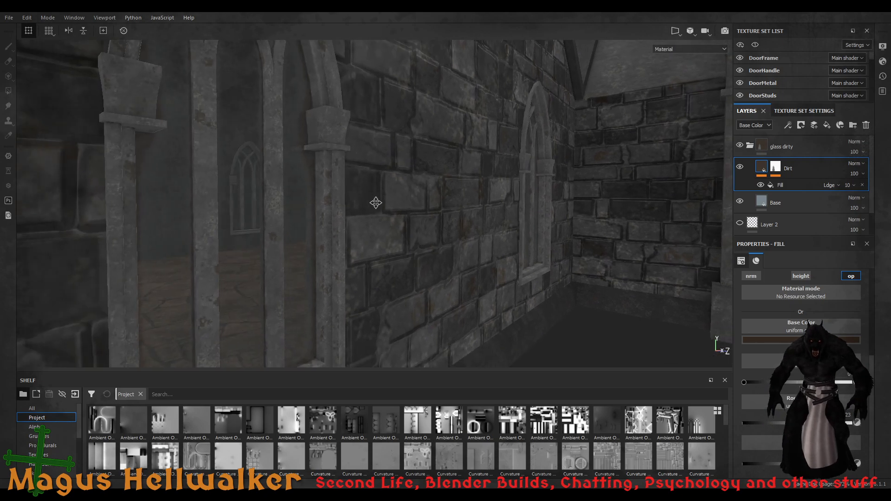
{"action": "scroll", "coordinate": [283, 226], "scroll_direction": "down", "scroll_amount": 2}
{"action": "scroll", "coordinate": [283, 225], "scroll_direction": "down", "scroll_amount": 2}
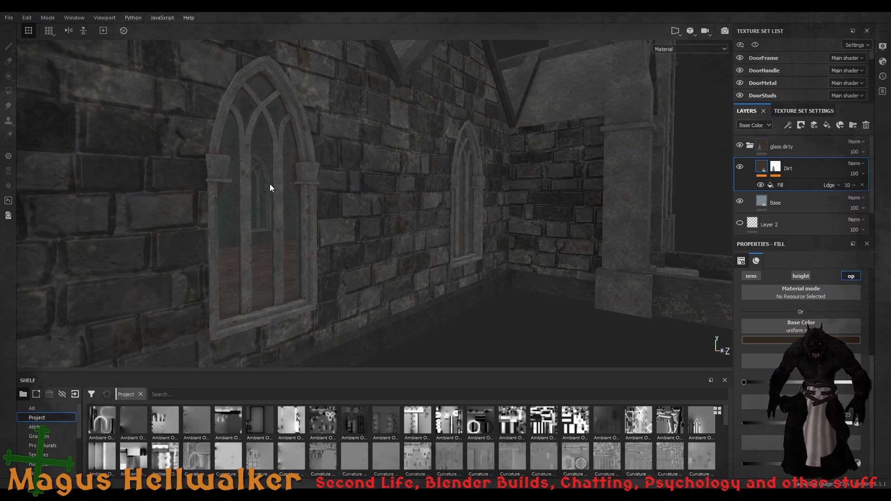
{"action": "scroll", "coordinate": [304, 205], "scroll_direction": "down", "scroll_amount": 6}
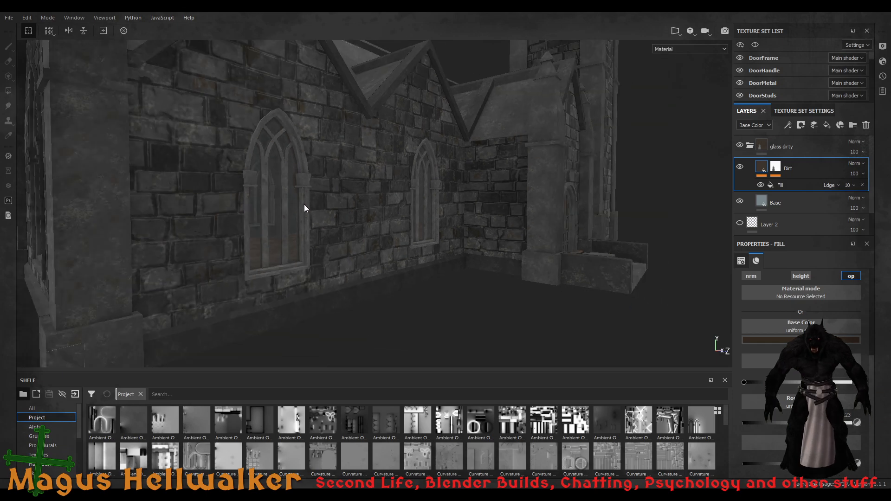
{"action": "scroll", "coordinate": [305, 208], "scroll_direction": "up", "scroll_amount": 2}
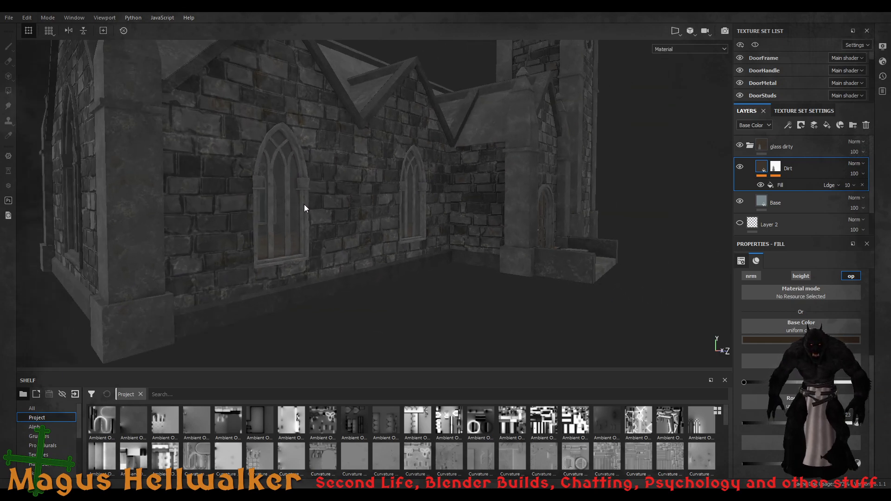
Examine the porch roof and the roof gables from above, including where they meet the main roof
{"action": "middle_click_drag", "start_coordinate": [348, 119], "coordinate": [397, 227], "text": "alt"}
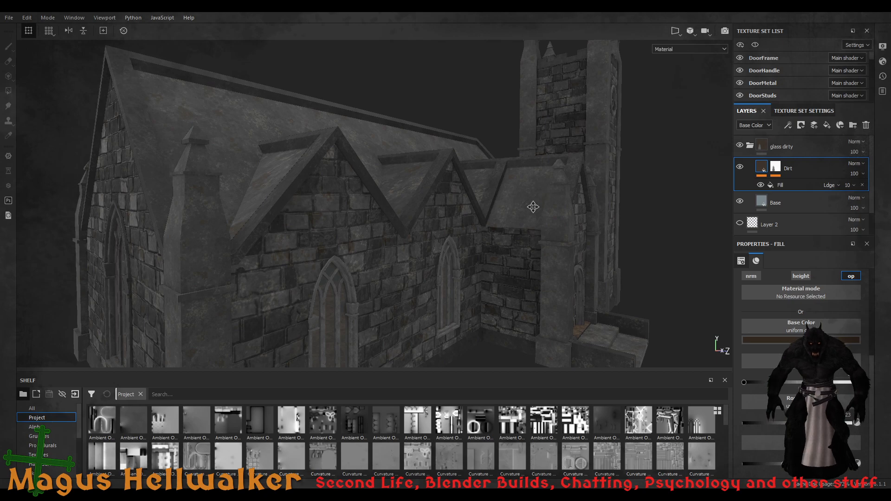
{"action": "left_click_drag", "start_coordinate": [534, 207], "coordinate": [317, 292], "text": "alt"}
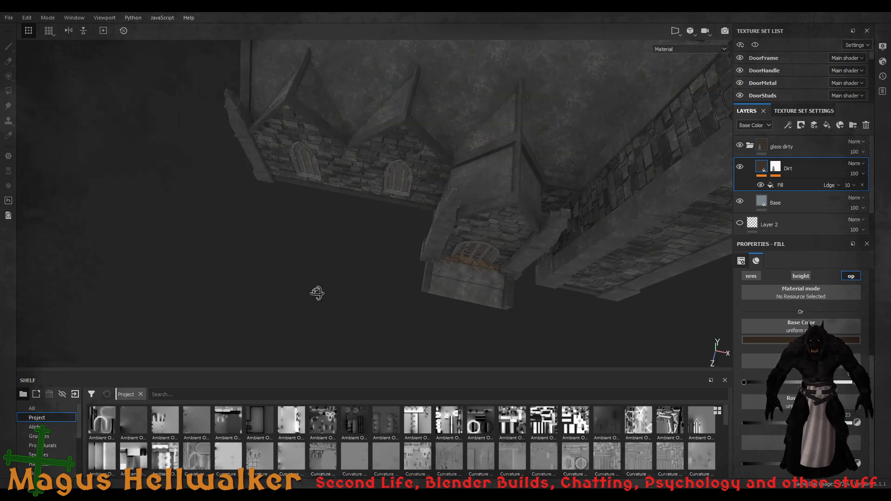
{"action": "middle_click_drag", "start_coordinate": [529, 84], "coordinate": [444, 117], "text": "alt"}
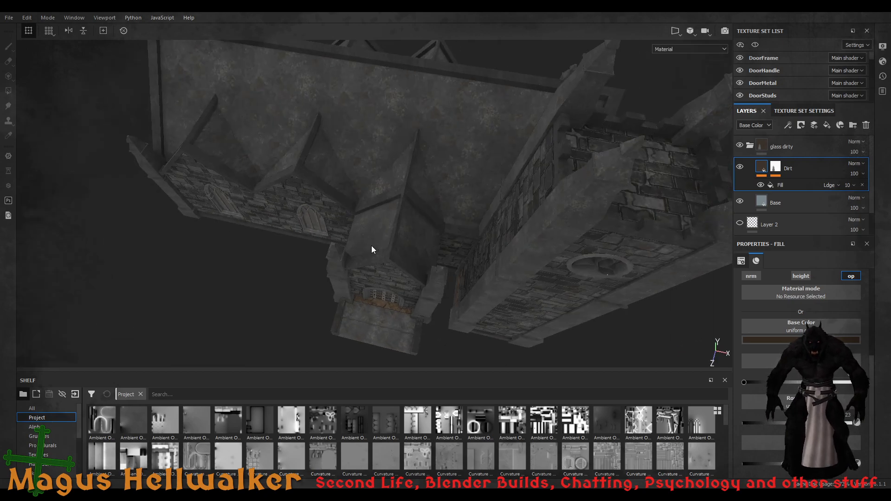
{"action": "scroll", "coordinate": [387, 233], "scroll_direction": "up", "scroll_amount": 5}
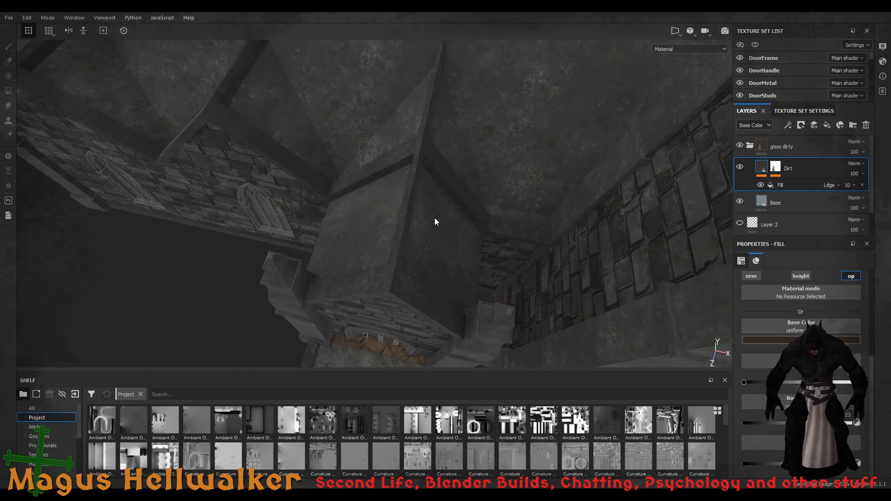
{"action": "left_click_drag", "start_coordinate": [435, 221], "coordinate": [345, 124], "text": "alt"}
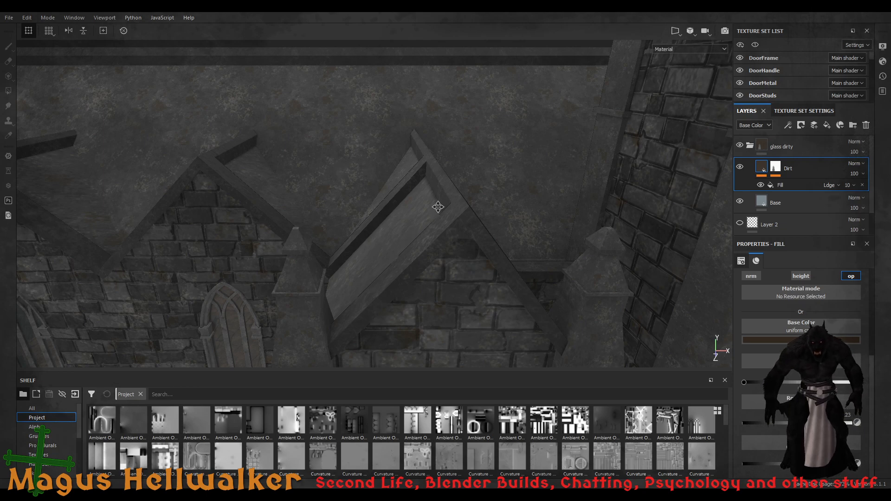
{"action": "left_click_drag", "start_coordinate": [438, 207], "coordinate": [421, 255], "text": "alt"}
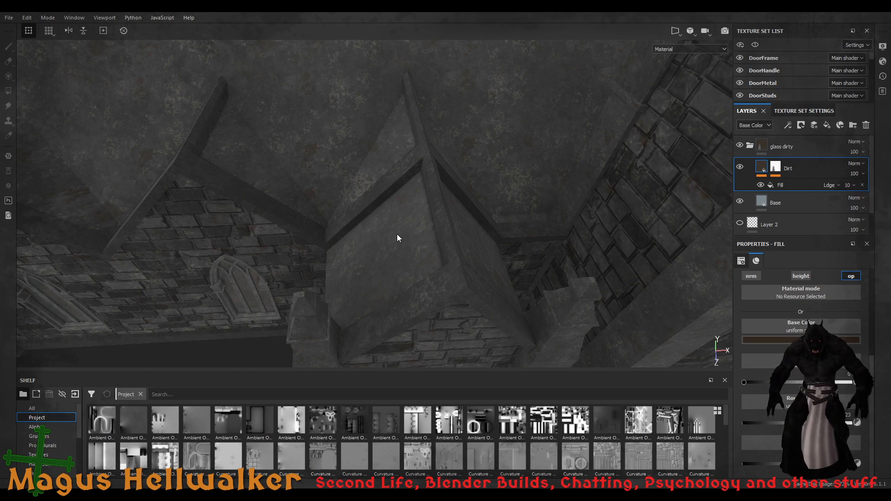
{"action": "scroll", "coordinate": [397, 265], "scroll_direction": "down", "scroll_amount": 4}
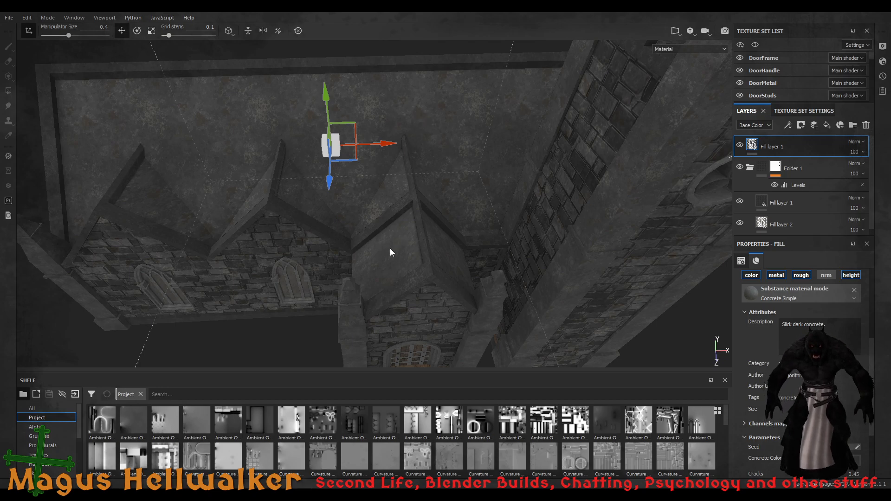
{"action": "scroll", "coordinate": [391, 252], "scroll_direction": "down", "scroll_amount": 10}
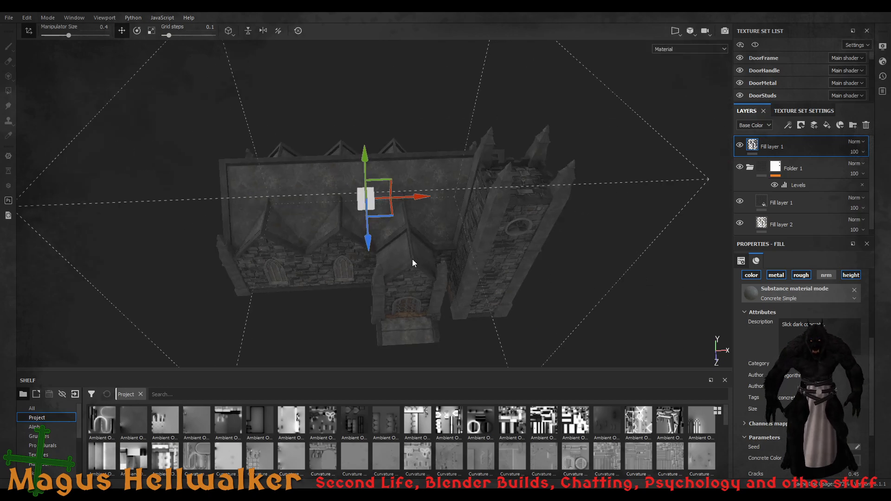
Examine the porch gable, its flanking pillars and the entrance steps from above and from ground level
{"action": "scroll", "coordinate": [412, 259], "scroll_direction": "up", "scroll_amount": 6}
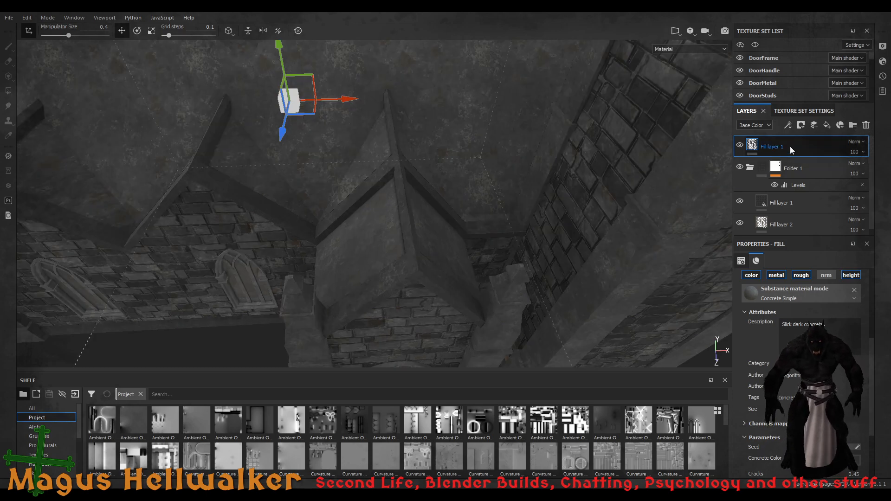
{"action": "scroll", "coordinate": [579, 245], "scroll_direction": "down", "scroll_amount": 4}
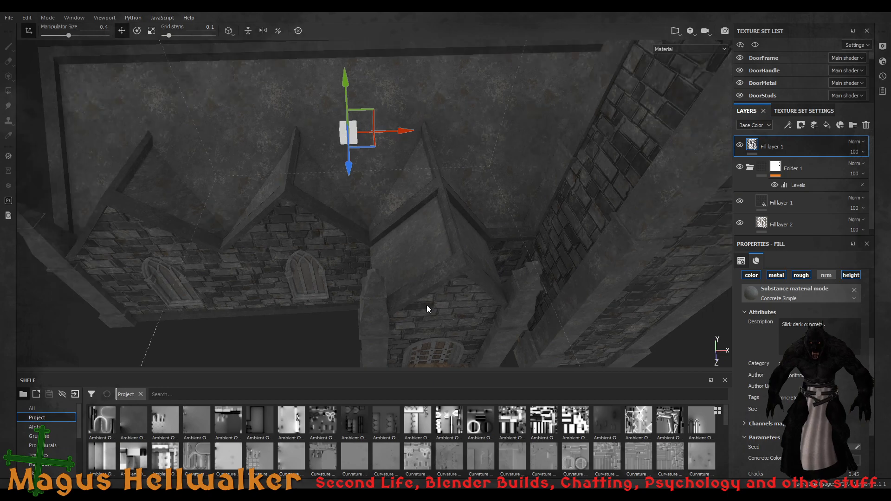
{"action": "left_click_drag", "start_coordinate": [431, 304], "coordinate": [461, 307], "text": "alt"}
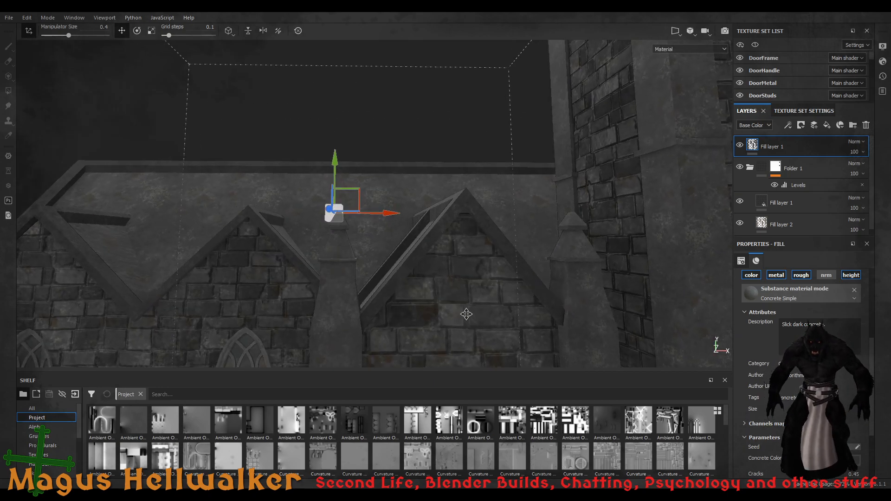
{"action": "middle_click_drag", "start_coordinate": [466, 313], "coordinate": [427, 75], "text": "alt"}
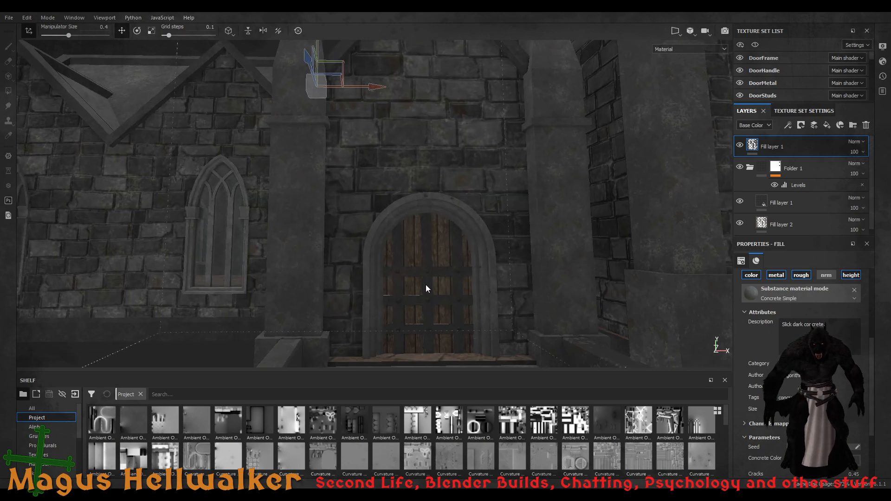
{"action": "scroll", "coordinate": [427, 272], "scroll_direction": "down", "scroll_amount": 5}
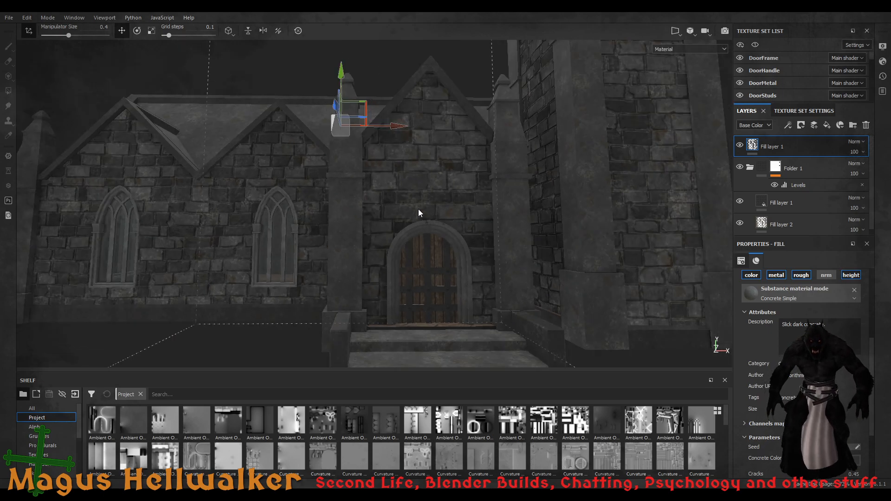
{"action": "middle_click_drag", "start_coordinate": [419, 209], "coordinate": [420, 219], "text": "alt"}
{"action": "left_click_drag", "start_coordinate": [425, 219], "coordinate": [482, 259], "text": "alt"}
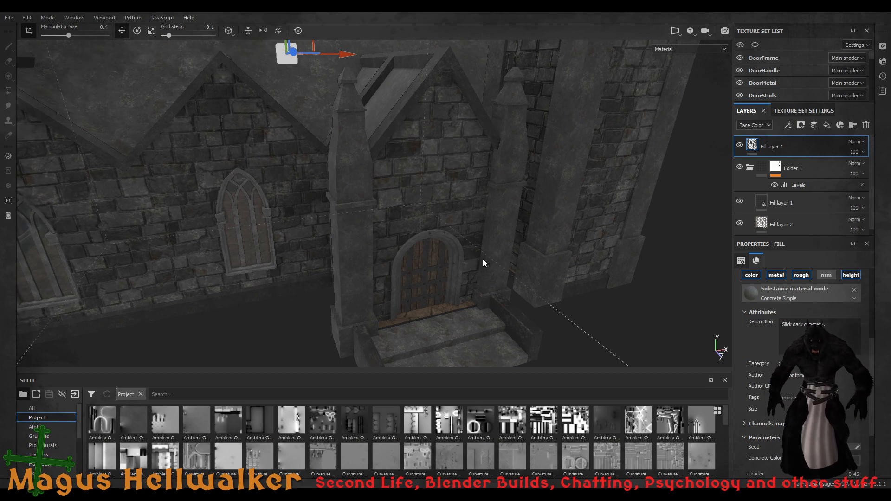
Inspect the arched entrance door with its wooden planks, metal bands and stone frame at close range
{"action": "scroll", "coordinate": [427, 296], "scroll_direction": "up", "scroll_amount": 6}
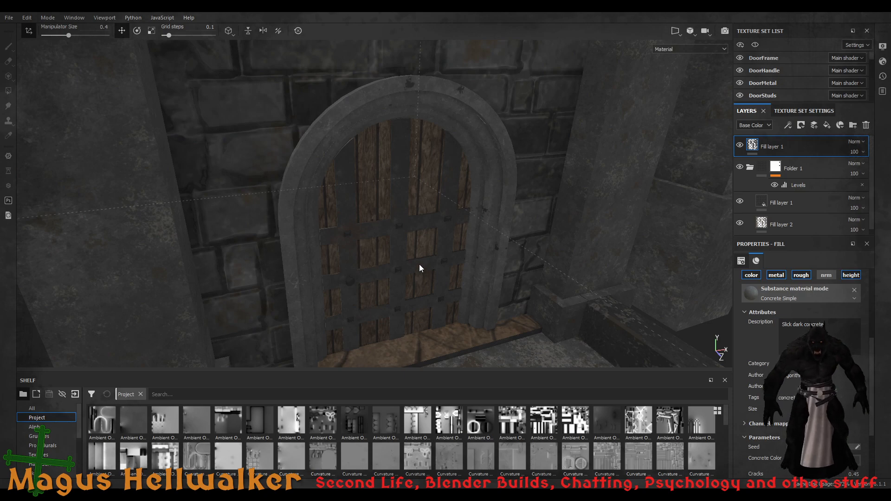
{"action": "left_click_drag", "start_coordinate": [408, 203], "coordinate": [410, 174], "text": "alt"}
{"action": "scroll", "coordinate": [403, 288], "scroll_direction": "down", "scroll_amount": 4}
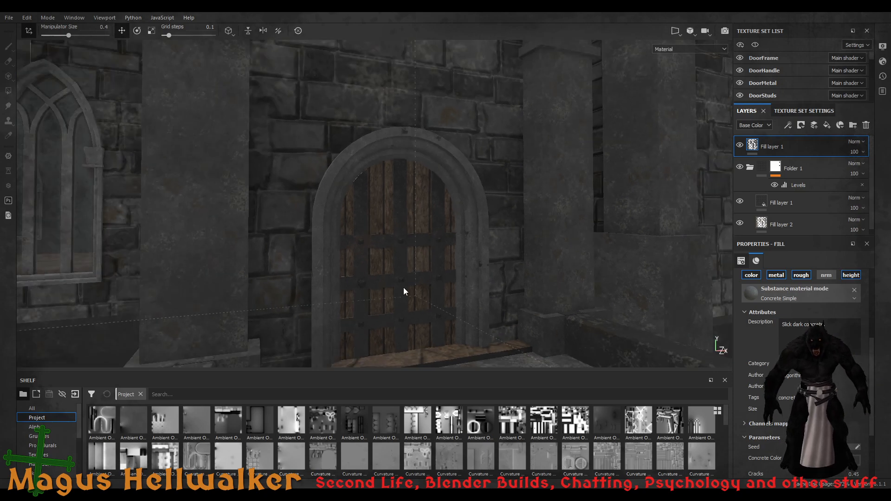
{"action": "scroll", "coordinate": [404, 304], "scroll_direction": "up", "scroll_amount": 3}
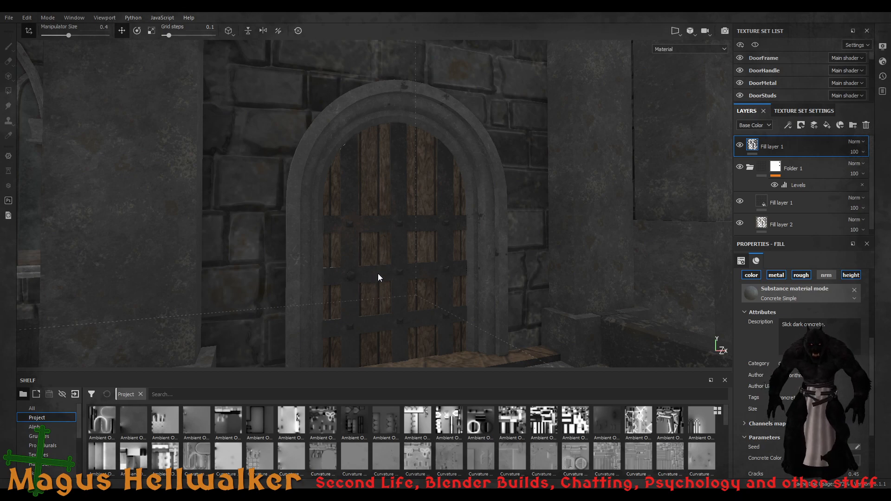
Select the door's wood texture set and examine the planks and metal bands from outside and the bare planks from inside
{"action": "right_click", "coordinate": [376, 201], "text": "ctrl+alt"}
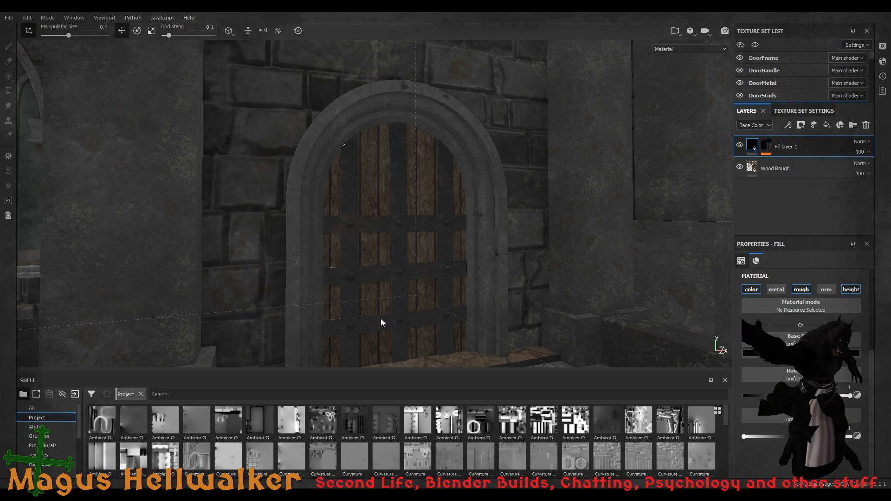
{"action": "scroll", "coordinate": [377, 320], "scroll_direction": "up", "scroll_amount": 6}
{"action": "scroll", "coordinate": [386, 288], "scroll_direction": "down", "scroll_amount": 5}
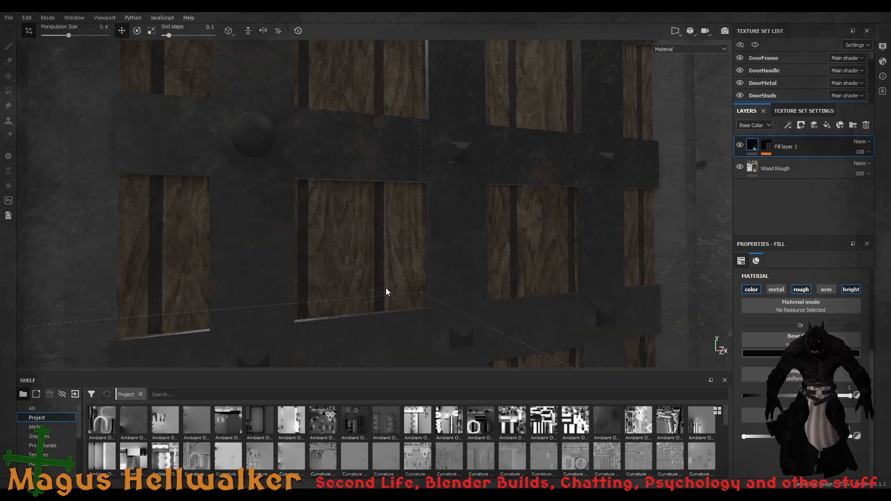
{"action": "scroll", "coordinate": [390, 275], "scroll_direction": "down", "scroll_amount": 3}
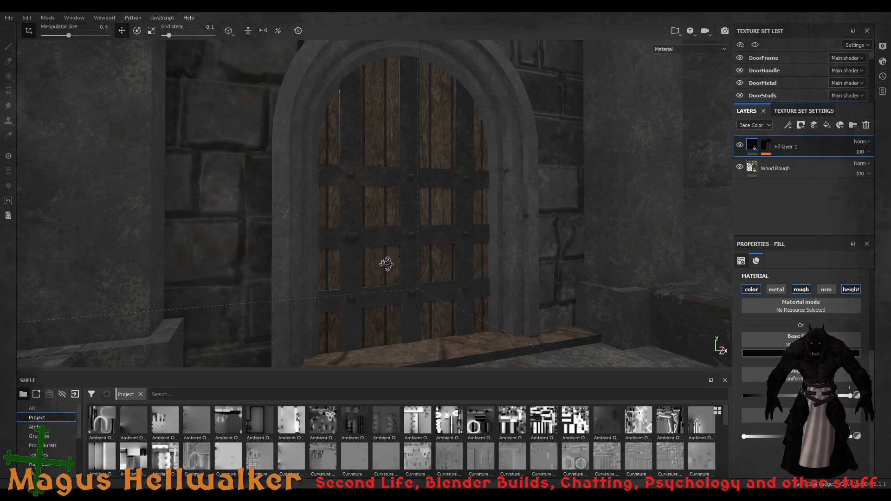
{"action": "left_click_drag", "start_coordinate": [389, 269], "coordinate": [439, 231], "text": "alt"}
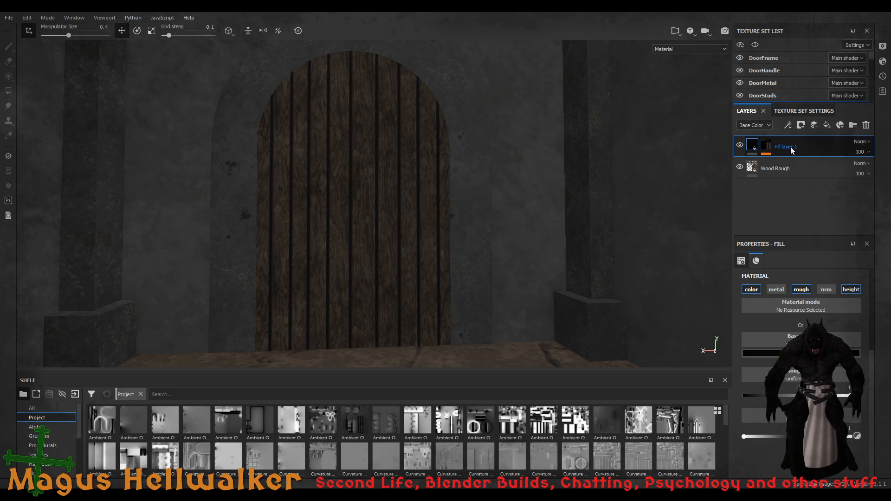
Compare the door in 3D with its UV layout side by side and return to the 3D-only view
{"action": "key", "text": "F1"}
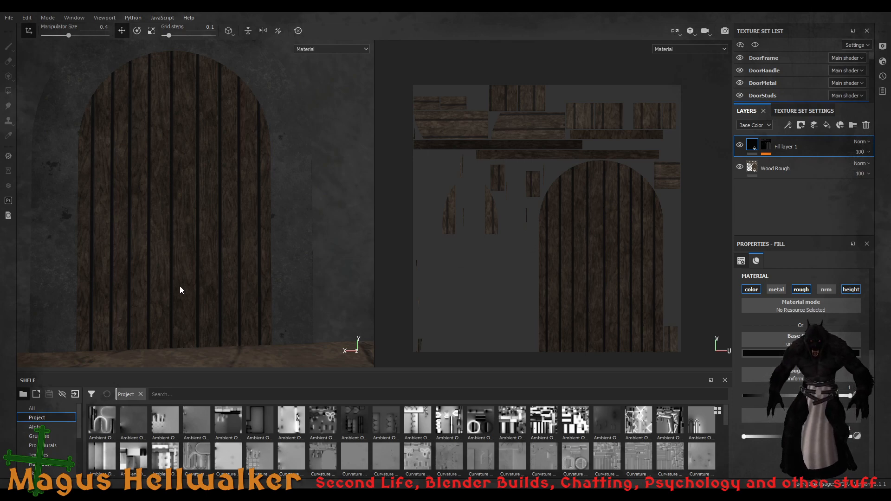
{"action": "scroll", "coordinate": [225, 250], "scroll_direction": "down", "scroll_amount": 3}
{"action": "scroll", "coordinate": [224, 249], "scroll_direction": "up", "scroll_amount": 3}
{"action": "left_click_drag", "start_coordinate": [229, 206], "coordinate": [307, 254], "text": "alt"}
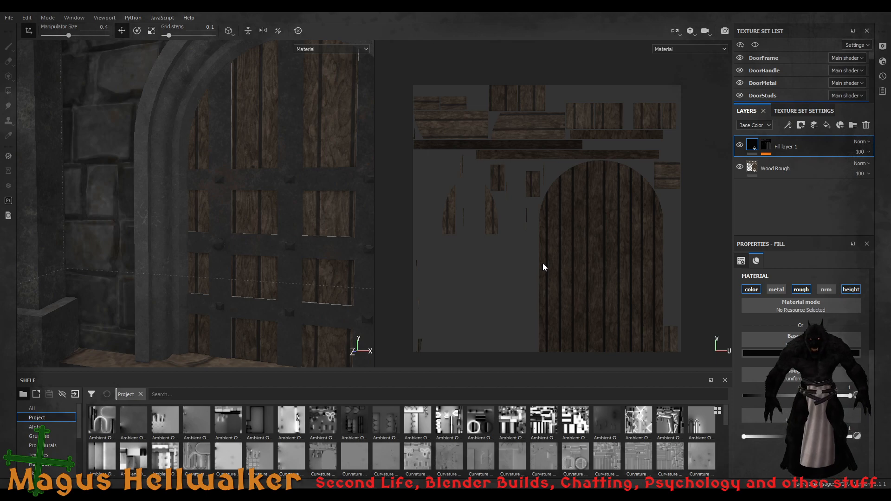
{"action": "key", "text": "F2"}
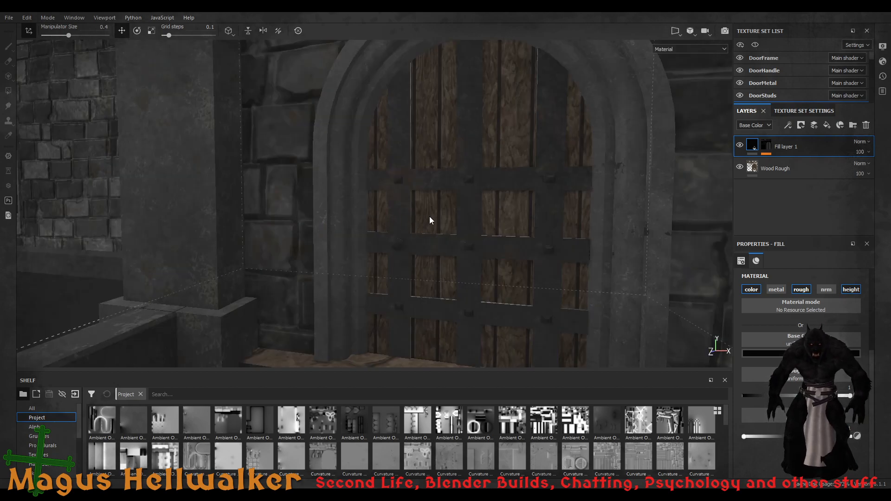
Examine the entrance door together with the neighbouring pillars, steps and arched window from outside
{"action": "scroll", "coordinate": [485, 299], "scroll_direction": "down", "scroll_amount": 3}
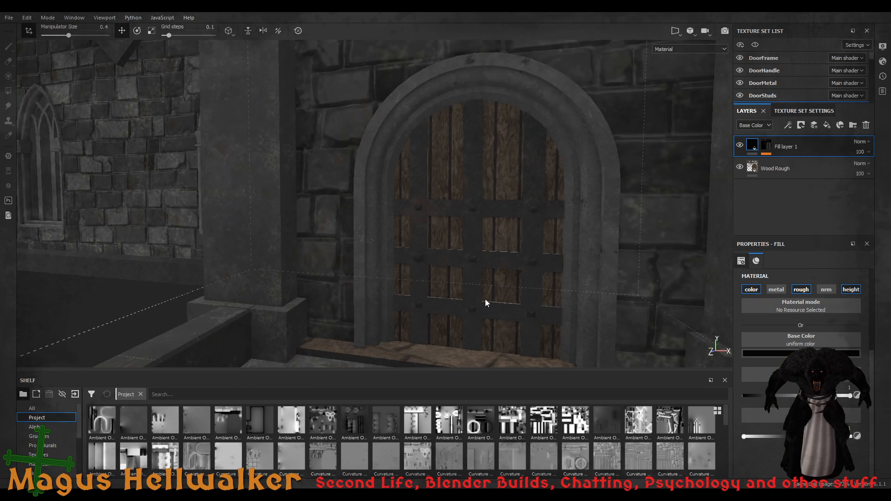
{"action": "scroll", "coordinate": [485, 300], "scroll_direction": "up", "scroll_amount": 1}
{"action": "left_click_drag", "start_coordinate": [473, 258], "coordinate": [565, 250], "text": "alt"}
{"action": "scroll", "coordinate": [524, 292], "scroll_direction": "down", "scroll_amount": 3}
{"action": "scroll", "coordinate": [524, 294], "scroll_direction": "down", "scroll_amount": 2}
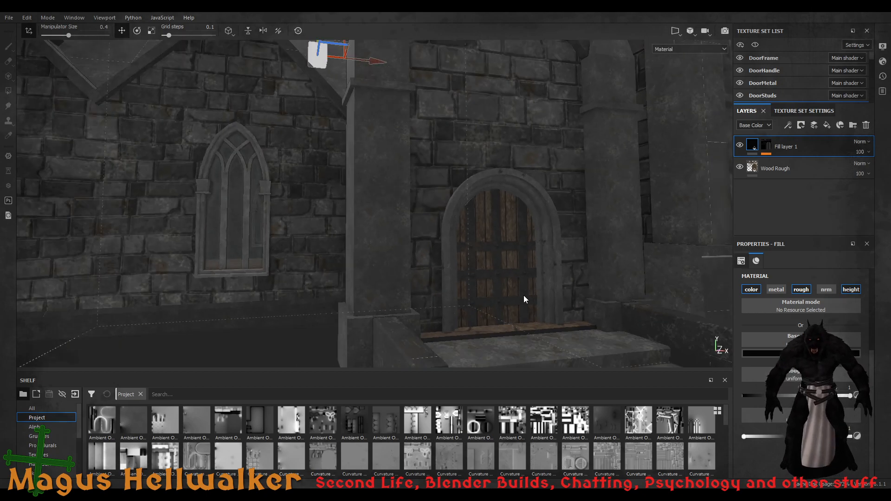
{"action": "left_click_drag", "start_coordinate": [511, 290], "coordinate": [511, 295], "text": "alt"}
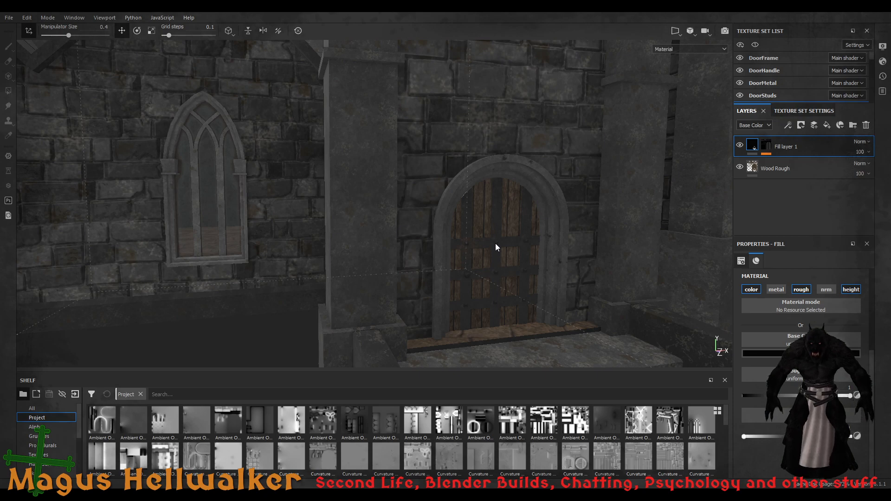
Examine the church interior's stone floor, walls and arched windows around the entrance door
{"action": "left_click_drag", "start_coordinate": [325, 190], "coordinate": [110, 339], "text": "alt"}
{"action": "middle_click_drag", "start_coordinate": [204, 346], "coordinate": [236, 201], "text": "alt"}
{"action": "scroll", "coordinate": [245, 286], "scroll_direction": "down", "scroll_amount": 5}
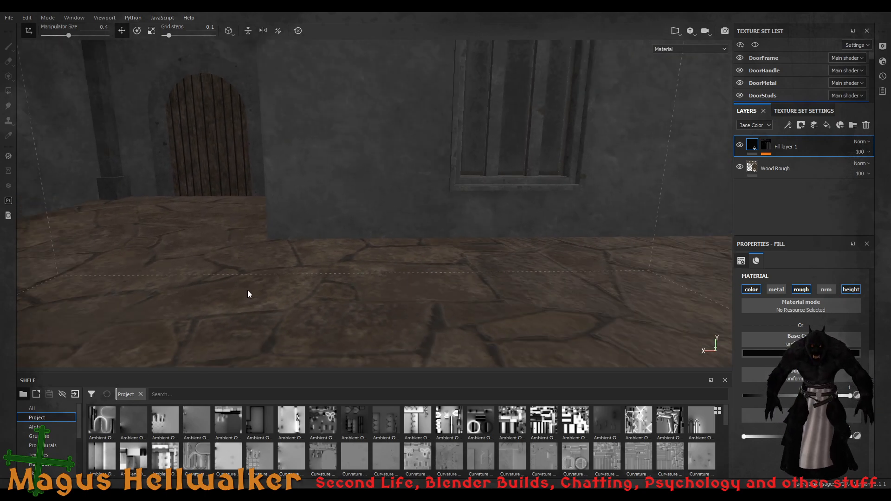
{"action": "left_click_drag", "start_coordinate": [308, 319], "coordinate": [145, 321], "text": "alt"}
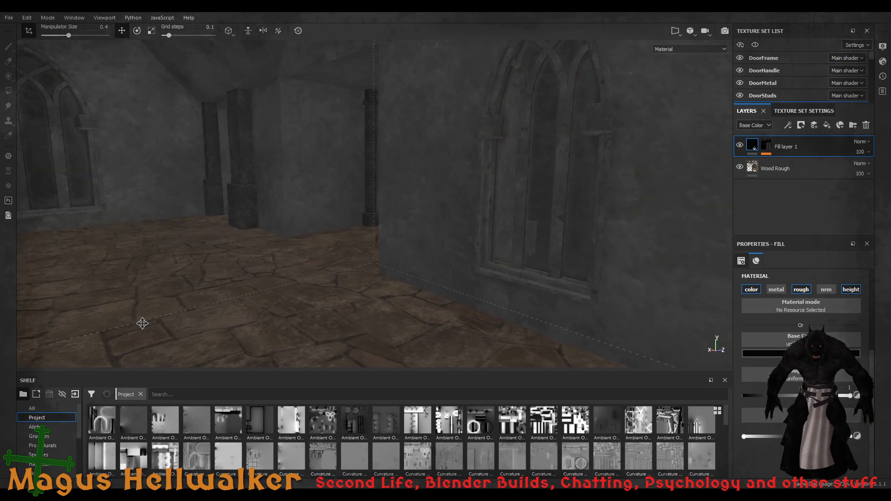
{"action": "middle_click_drag", "start_coordinate": [142, 321], "coordinate": [307, 233], "text": "alt"}
{"action": "left_click_drag", "start_coordinate": [225, 273], "coordinate": [296, 272], "text": "alt"}
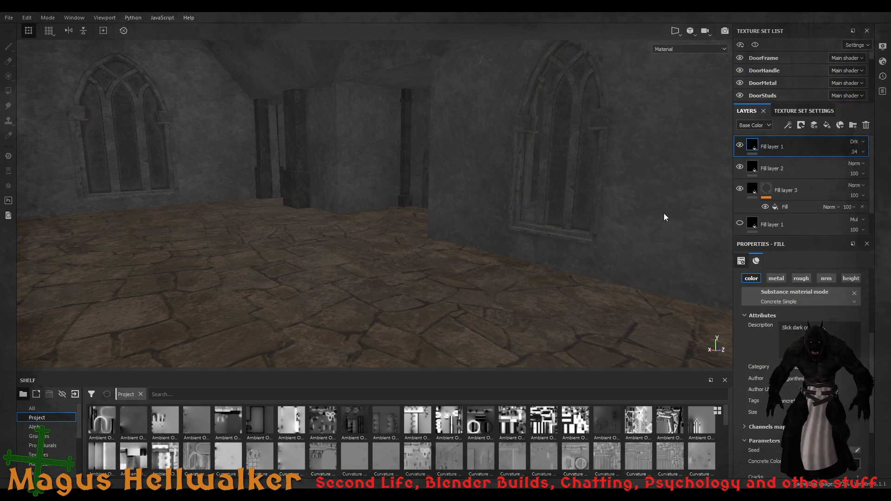
Check the interior texture set's fill layers and examine the inner walls, columns and window corners
{"action": "left_click", "coordinate": [789, 197]}
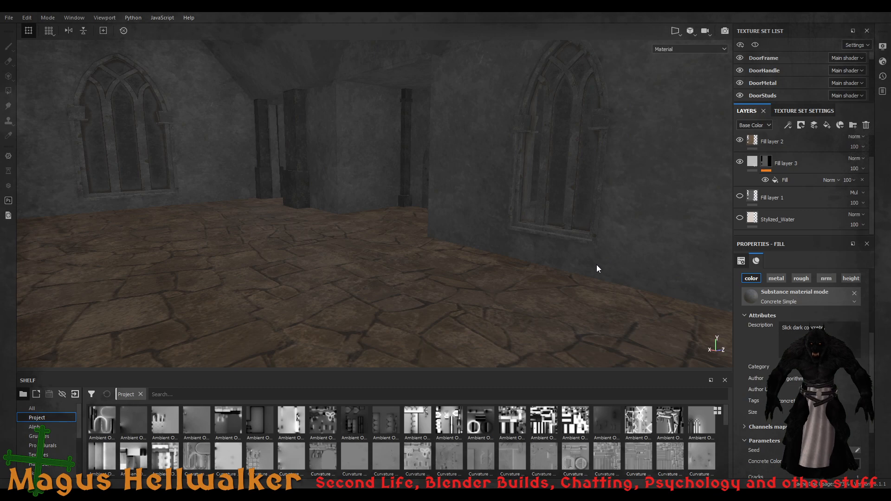
{"action": "left_click_drag", "start_coordinate": [587, 298], "coordinate": [726, 295], "text": "alt"}
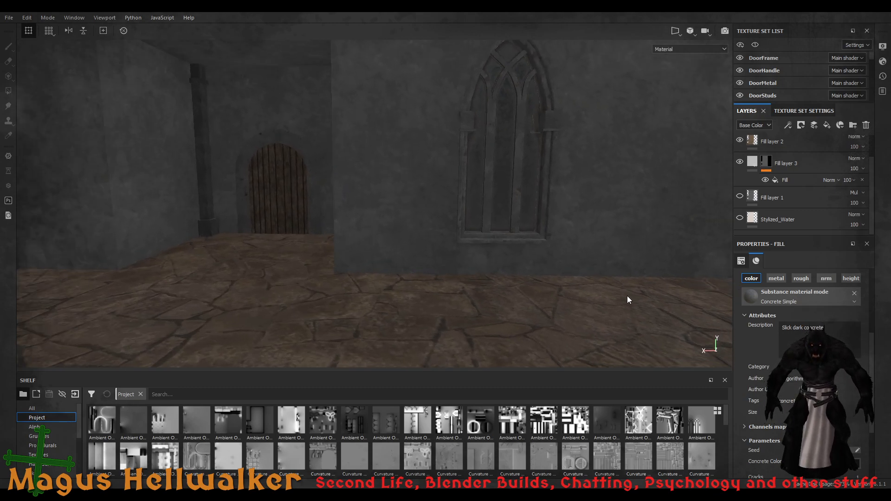
{"action": "middle_click_drag", "start_coordinate": [660, 290], "coordinate": [525, 220], "text": "alt"}
{"action": "left_click_drag", "start_coordinate": [512, 253], "coordinate": [666, 259], "text": "alt"}
{"action": "left_click_drag", "start_coordinate": [666, 175], "coordinate": [542, 236], "text": "alt"}
{"action": "middle_click_drag", "start_coordinate": [543, 235], "coordinate": [541, 241], "text": "alt"}
{"action": "scroll", "coordinate": [588, 286], "scroll_direction": "down", "scroll_amount": 3}
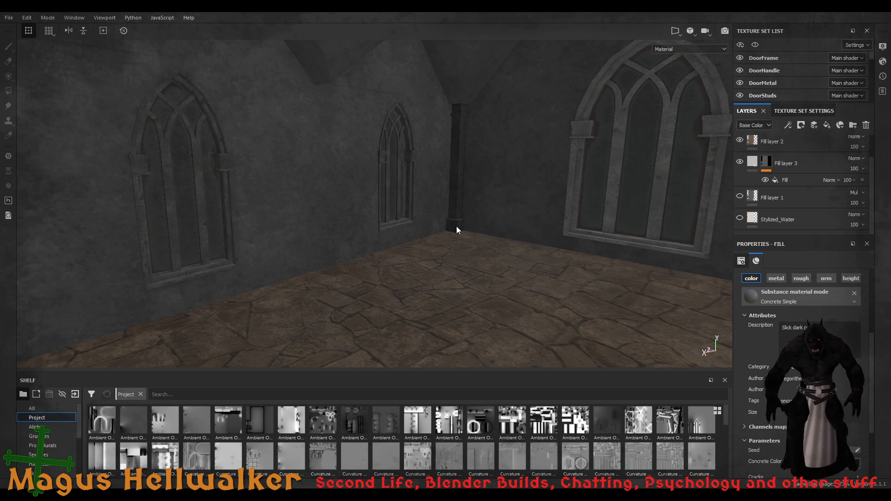
Review the nave towards its end window, including the stone floor, sloped ceiling and roof beams
{"action": "left_click_drag", "start_coordinate": [404, 300], "coordinate": [495, 289], "text": "alt"}
{"action": "left_click_drag", "start_coordinate": [603, 286], "coordinate": [480, 307], "text": "alt"}
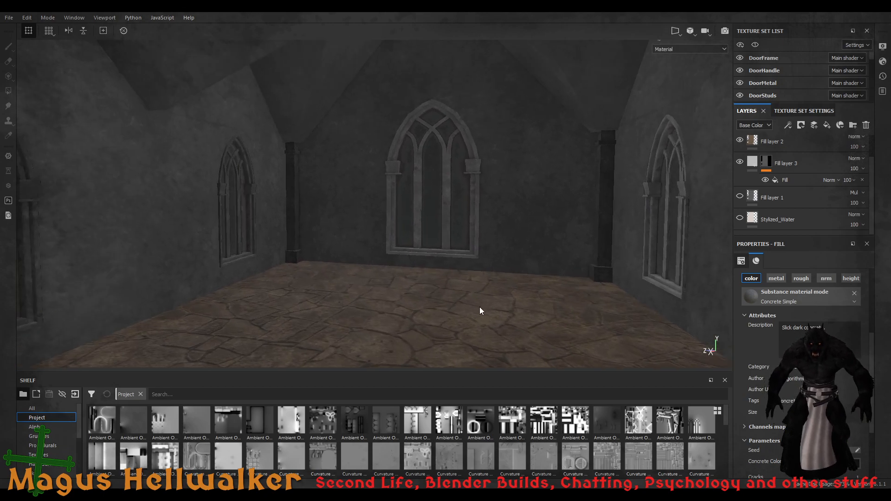
{"action": "scroll", "coordinate": [480, 308], "scroll_direction": "up", "scroll_amount": 2}
{"action": "scroll", "coordinate": [450, 307], "scroll_direction": "down", "scroll_amount": 6}
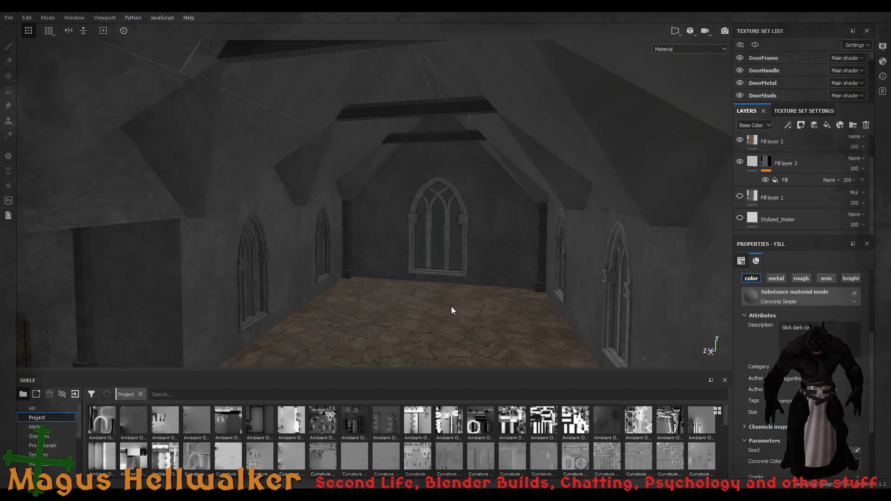
{"action": "scroll", "coordinate": [460, 318], "scroll_direction": "down", "scroll_amount": 8}
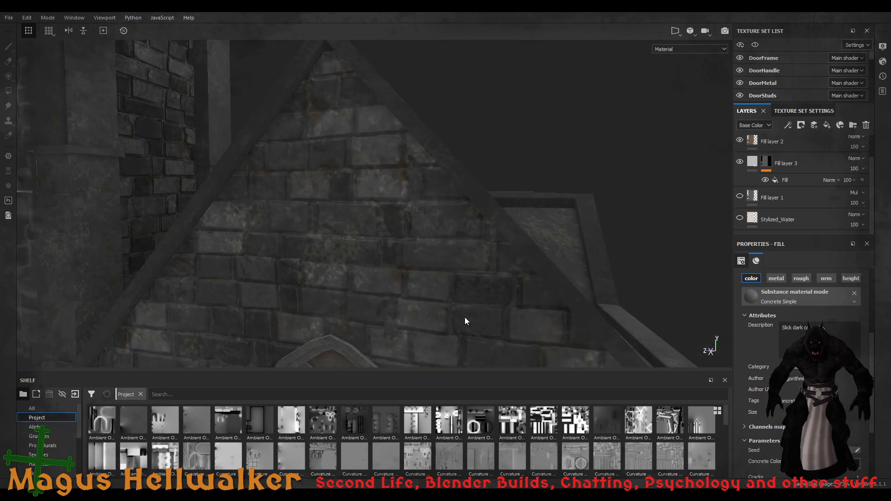
Look through an arched window's dirty glass from outside and view the church from its tower side
{"action": "left_click_drag", "start_coordinate": [458, 324], "coordinate": [449, 299], "text": "alt"}
{"action": "scroll", "coordinate": [350, 251], "scroll_direction": "up", "scroll_amount": 5}
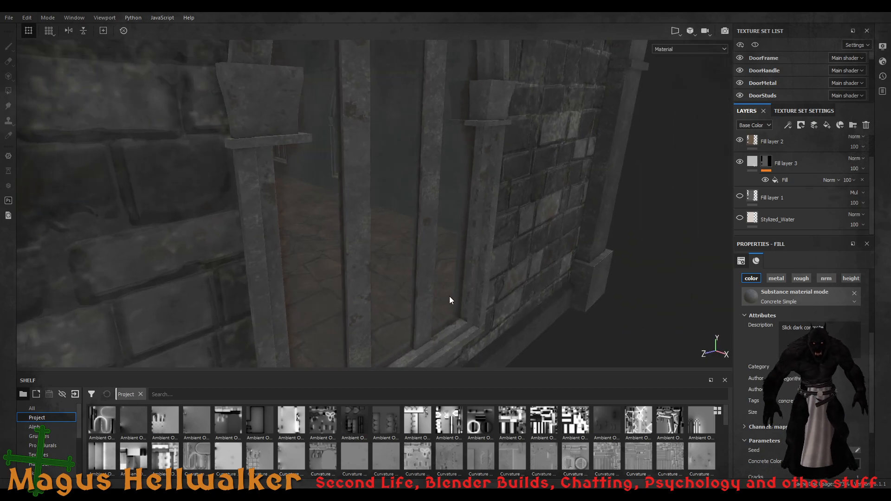
{"action": "scroll", "coordinate": [453, 295], "scroll_direction": "down", "scroll_amount": 5}
{"action": "scroll", "coordinate": [455, 290], "scroll_direction": "down", "scroll_amount": 8}
{"action": "scroll", "coordinate": [382, 286], "scroll_direction": "up", "scroll_amount": 3}
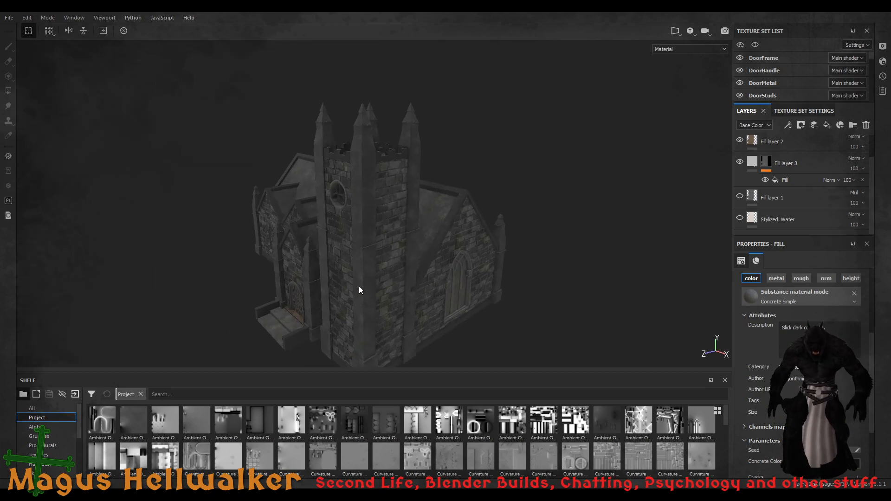
Review the front facade with its gables, porch, roof and tower at middle distance and as a whole
{"action": "left_click_drag", "start_coordinate": [358, 286], "coordinate": [547, 256], "text": "alt"}
{"action": "middle_click_drag", "start_coordinate": [145, 328], "coordinate": [278, 273], "text": "alt"}
{"action": "left_click_drag", "start_coordinate": [315, 269], "coordinate": [340, 265], "text": "alt"}
{"action": "scroll", "coordinate": [341, 261], "scroll_direction": "up", "scroll_amount": 5}
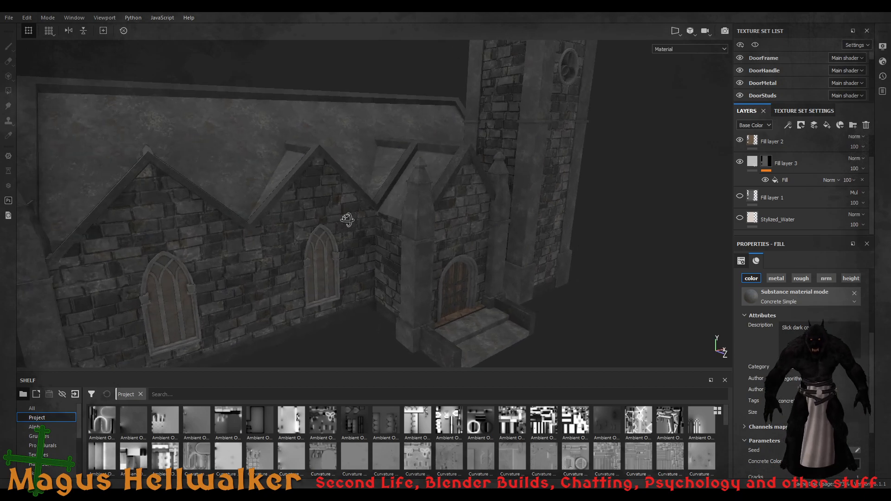
{"action": "left_click_drag", "start_coordinate": [325, 226], "coordinate": [318, 203], "text": "alt"}
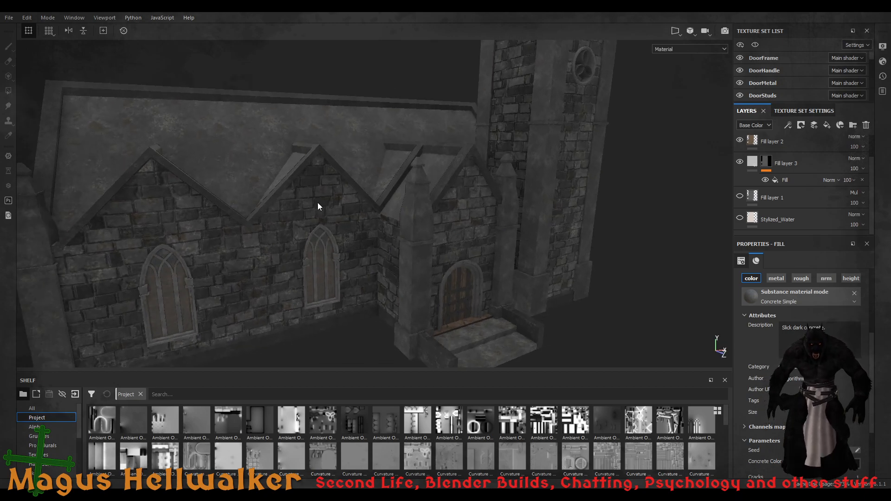
{"action": "middle_click_drag", "start_coordinate": [317, 202], "coordinate": [384, 197], "text": "alt"}
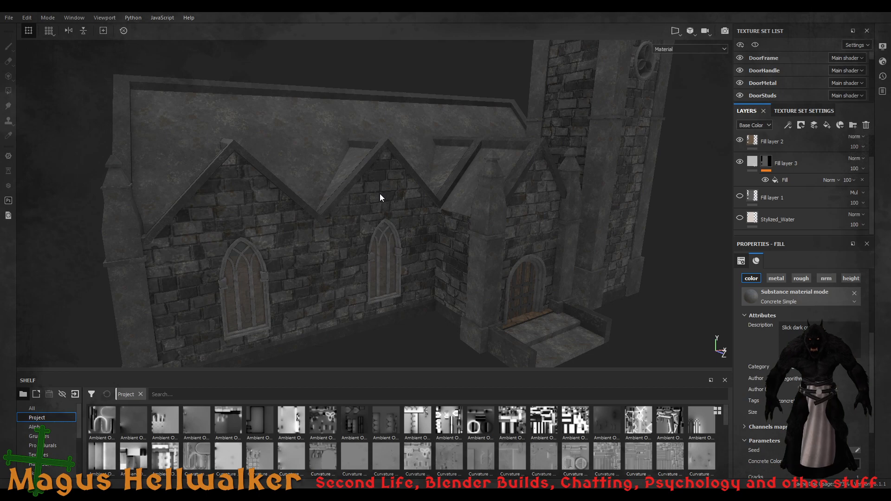
{"action": "scroll", "coordinate": [384, 198], "scroll_direction": "down", "scroll_amount": 3}
{"action": "scroll", "coordinate": [394, 200], "scroll_direction": "down", "scroll_amount": 3}
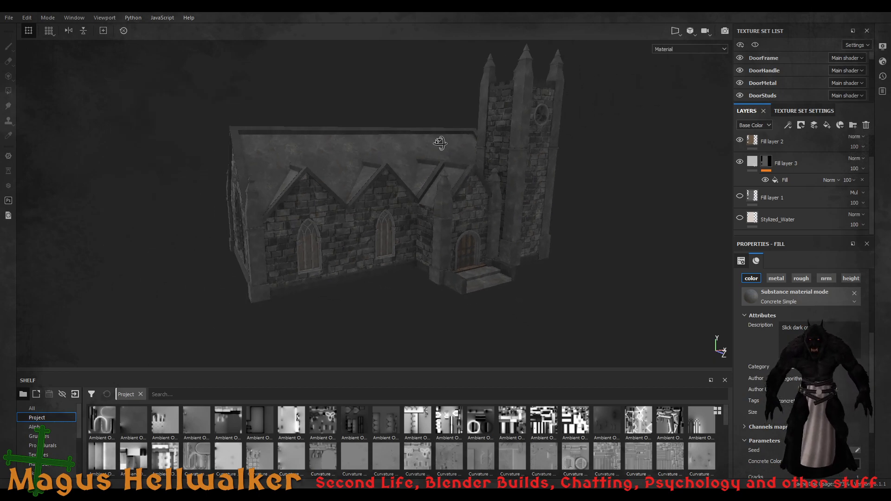
{"action": "left_click_drag", "start_coordinate": [444, 124], "coordinate": [446, 121], "text": "alt"}
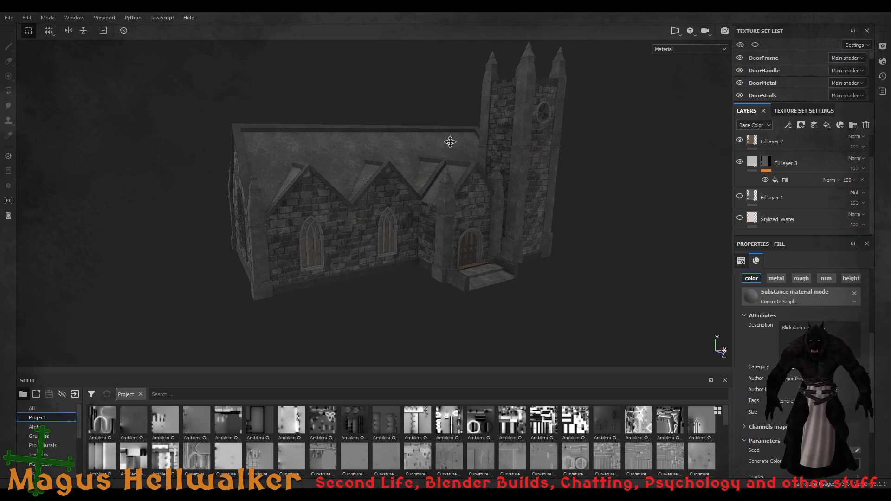
Examine the church's front facade, porch, roof and tower from slightly raised and lowered angles
{"action": "middle_click_drag", "start_coordinate": [450, 143], "coordinate": [446, 168], "text": "alt"}
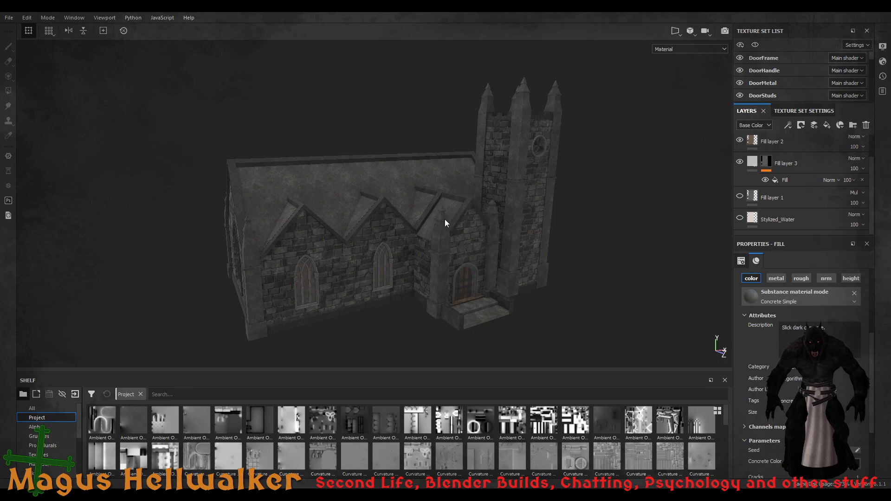
{"action": "scroll", "coordinate": [435, 236], "scroll_direction": "up", "scroll_amount": 1}
{"action": "scroll", "coordinate": [435, 235], "scroll_direction": "up", "scroll_amount": 1}
{"action": "left_click", "coordinate": [448, 257]}
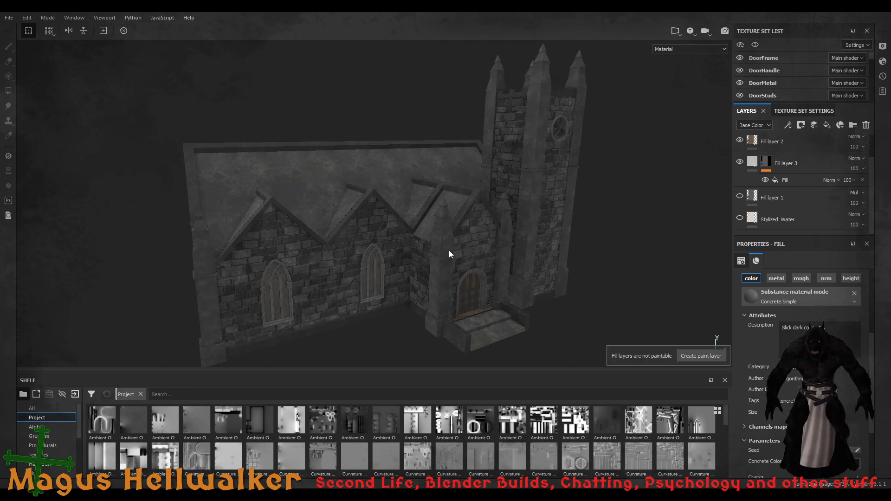
{"action": "left_click_drag", "start_coordinate": [433, 241], "coordinate": [436, 237], "text": "alt"}
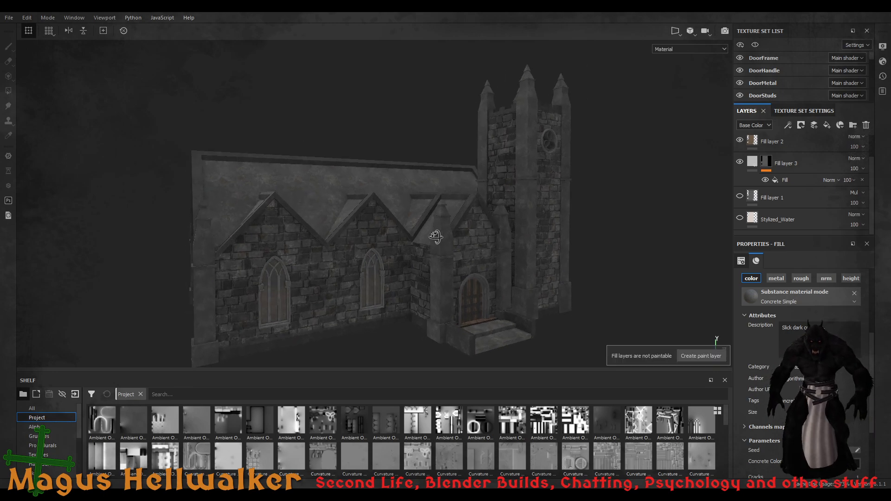
{"action": "mouse_move", "coordinate": [437, 241]}
{"action": "middle_mouse_down", "text": "alt"}
{"action": "mouse_move", "coordinate": [442, 215]}
{"action": "mouse_move", "coordinate": [438, 225]}
{"action": "middle_mouse_up", "text": "alt"}
{"action": "left_click_drag", "start_coordinate": [438, 226], "coordinate": [435, 234], "text": "alt"}
{"action": "middle_click_drag", "start_coordinate": [435, 208], "coordinate": [435, 210], "text": "alt"}
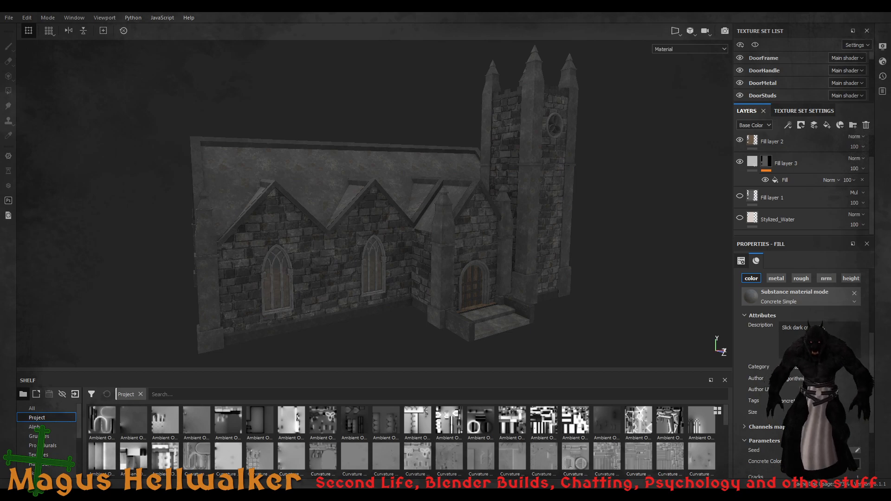
Examine the facade's stone blocks and arched windows up close, rotating the environment lighting to compare the surface relief
{"action": "scroll", "coordinate": [348, 253], "scroll_direction": "up", "scroll_amount": 5}
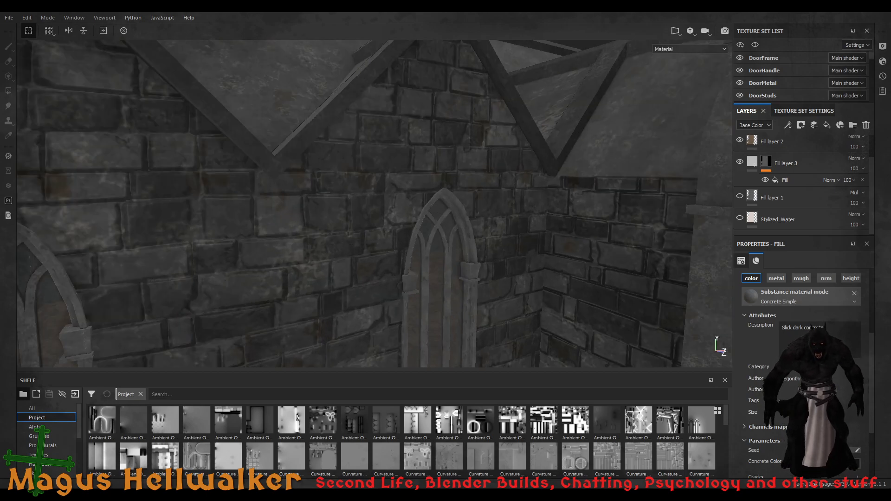
{"action": "scroll", "coordinate": [341, 255], "scroll_direction": "down", "scroll_amount": 4}
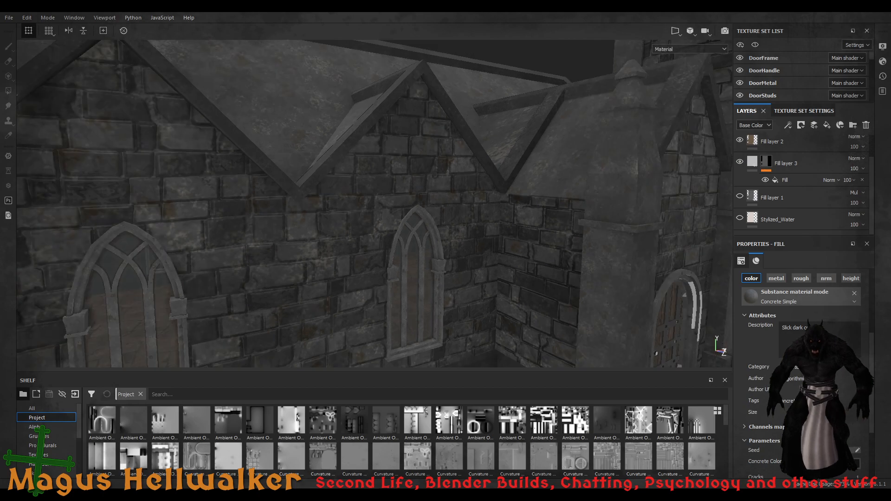
{"action": "scroll", "coordinate": [371, 204], "scroll_direction": "down", "scroll_amount": 4}
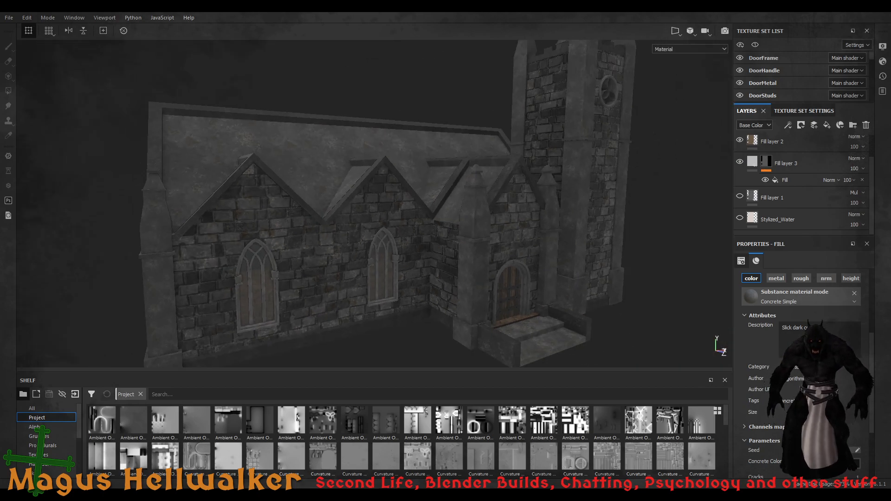
{"action": "mouse_move", "coordinate": [369, 245]}
{"action": "right_mouse_down", "text": "shift"}
{"action": "mouse_move", "coordinate": [271, 250]}
{"action": "mouse_move", "coordinate": [297, 251]}
{"action": "right_mouse_up", "text": "shift"}
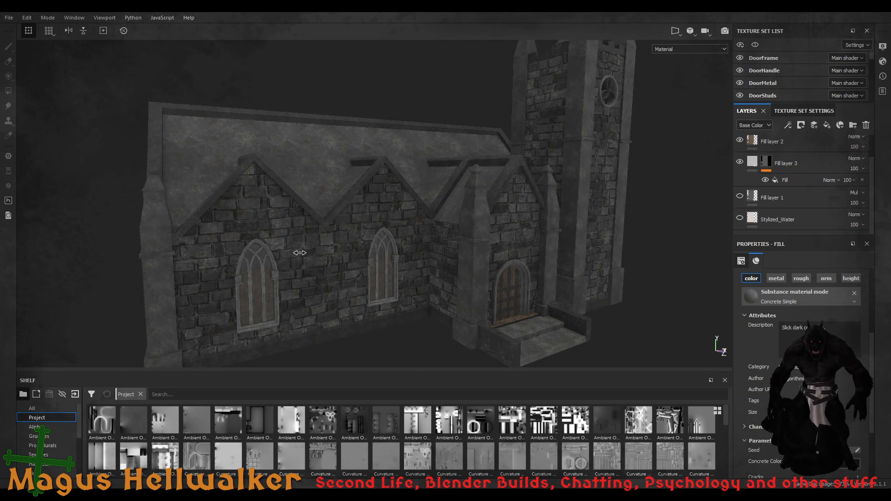
{"action": "scroll", "coordinate": [312, 268], "scroll_direction": "up", "scroll_amount": 10}
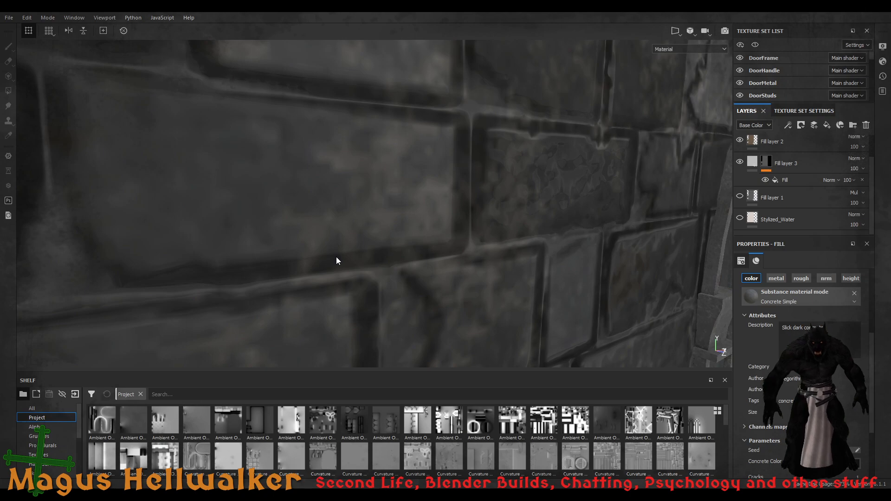
{"action": "scroll", "coordinate": [336, 258], "scroll_direction": "down", "scroll_amount": 10}
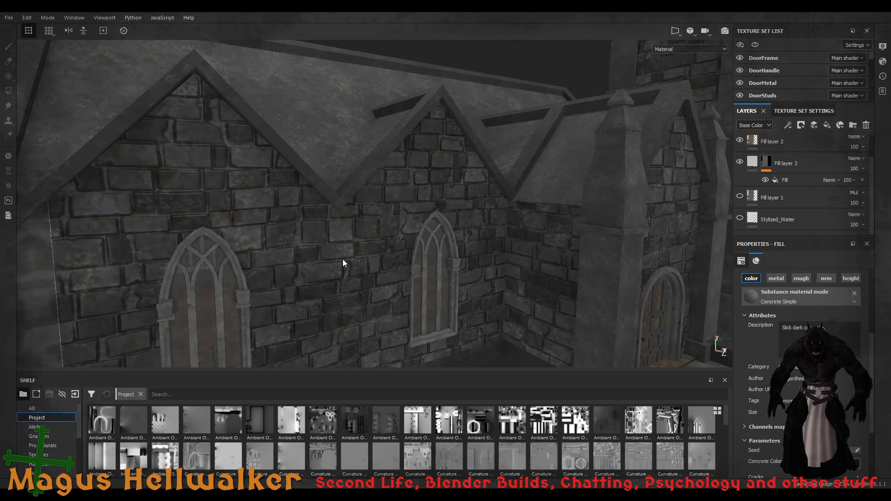
{"action": "scroll", "coordinate": [343, 259], "scroll_direction": "down", "scroll_amount": 3}
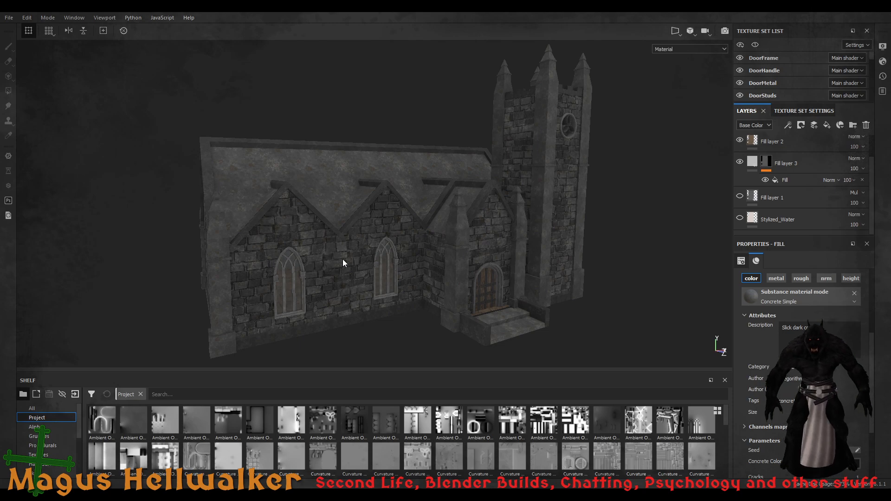
Frame the whole church, switch to Iray rendering and review the rendered facade and tower at several distances
{"action": "mouse_move", "coordinate": [358, 254]}
{"action": "left_mouse_down", "text": "alt"}
{"action": "mouse_move", "coordinate": [549, 238]}
{"action": "mouse_move", "coordinate": [574, 238]}
{"action": "mouse_move", "coordinate": [577, 255]}
{"action": "mouse_move", "coordinate": [532, 288]}
{"action": "mouse_move", "coordinate": [320, 240]}
{"action": "mouse_move", "coordinate": [346, 252]}
{"action": "left_mouse_up", "text": "alt"}
{"action": "mouse_move", "coordinate": [421, 226]}
{"action": "left_mouse_down", "text": "alt"}
{"action": "mouse_move", "coordinate": [402, 230]}
{"action": "mouse_move", "coordinate": [414, 227]}
{"action": "left_mouse_up", "text": "alt"}
{"action": "middle_click_drag", "start_coordinate": [432, 211], "coordinate": [408, 215], "text": "alt"}
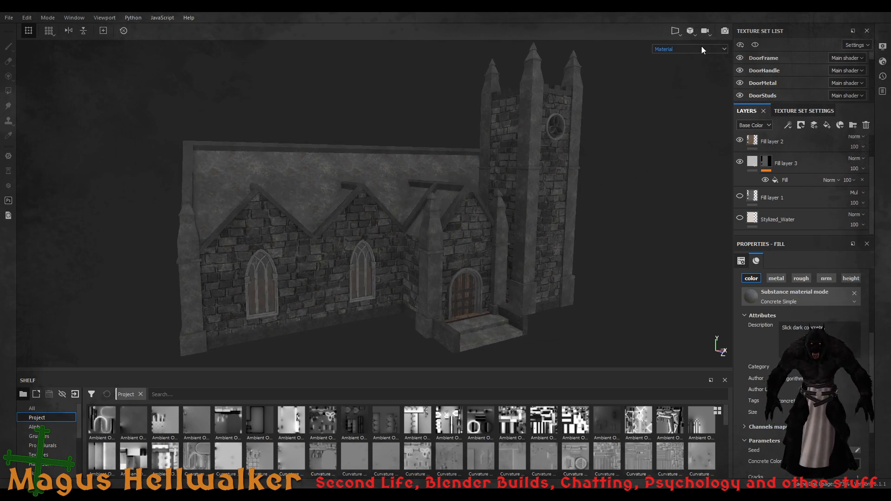
{"action": "left_click", "coordinate": [725, 31]}
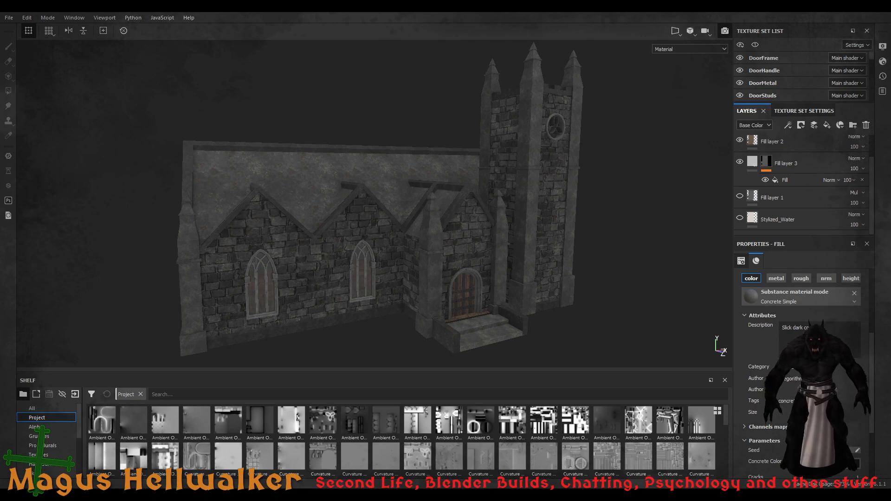
{"action": "key", "text": "F10"}
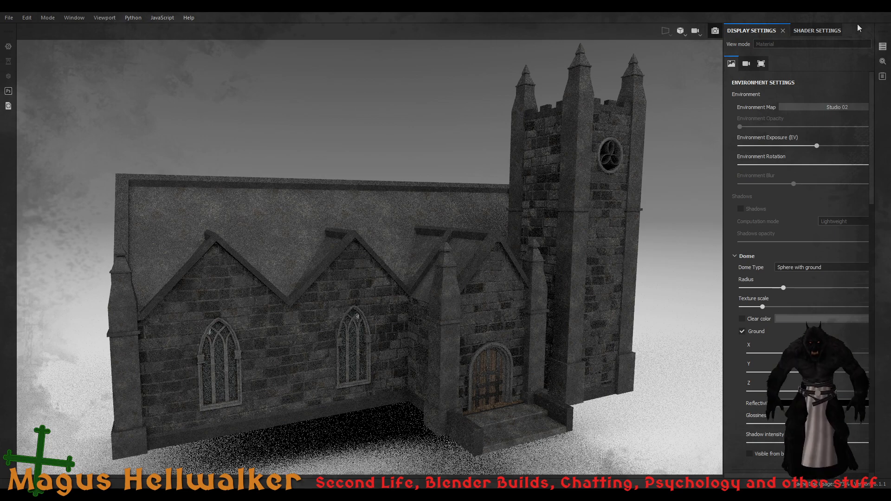
{"action": "key", "text": "f"}
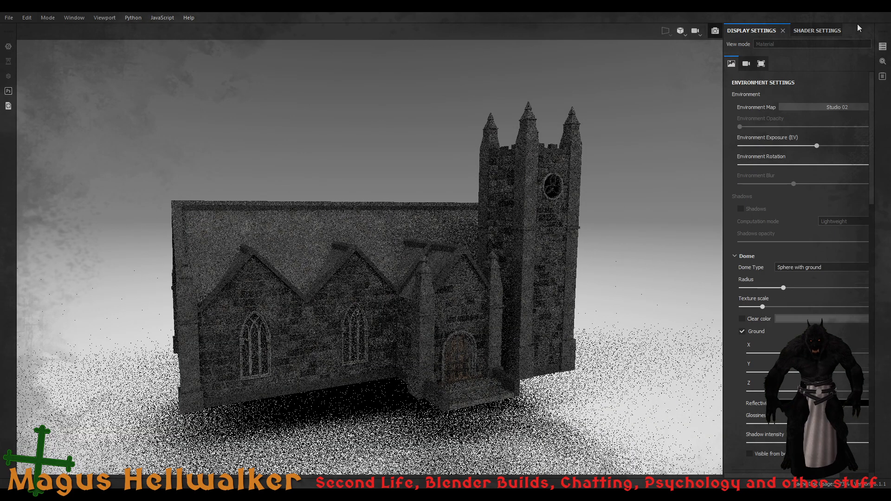
{"action": "scroll", "coordinate": [407, 294], "scroll_direction": "down", "scroll_amount": 1}
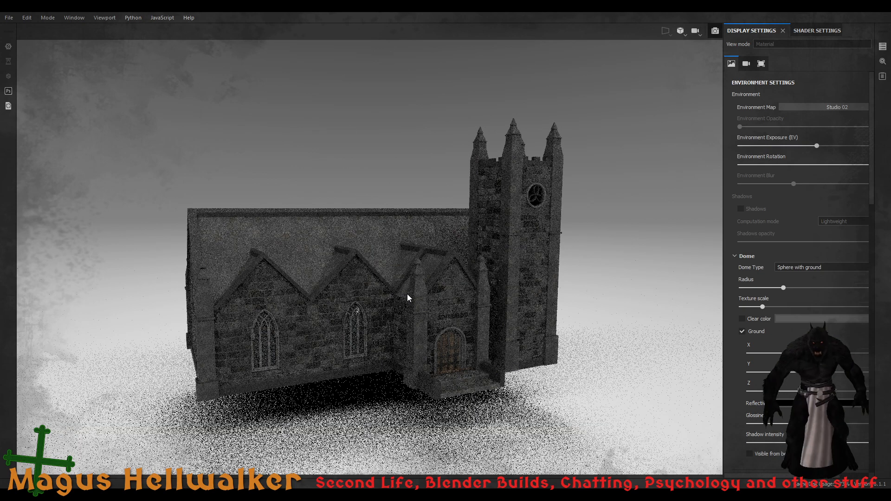
{"action": "scroll", "coordinate": [408, 294], "scroll_direction": "up", "scroll_amount": 2}
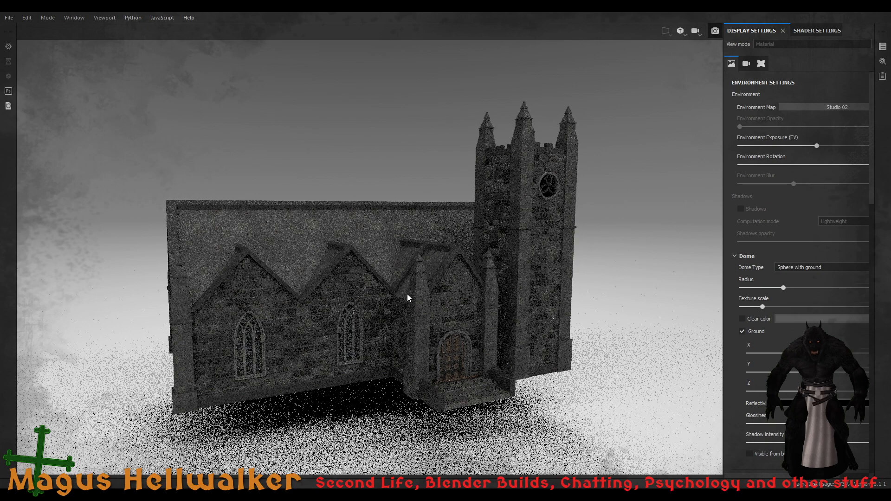
{"action": "scroll", "coordinate": [408, 294], "scroll_direction": "up", "scroll_amount": 1}
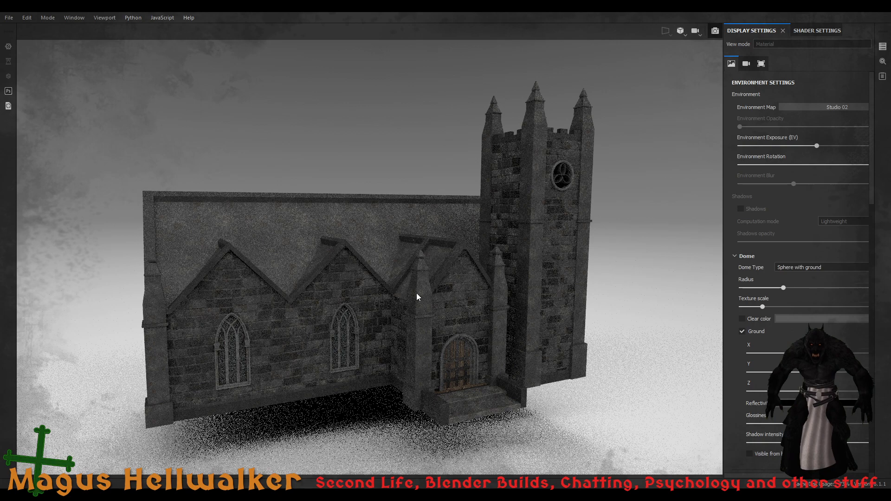
Check the render's camera, viewport and environment settings, and return to painting mode to view the facade
{"action": "left_click", "coordinate": [746, 63]}
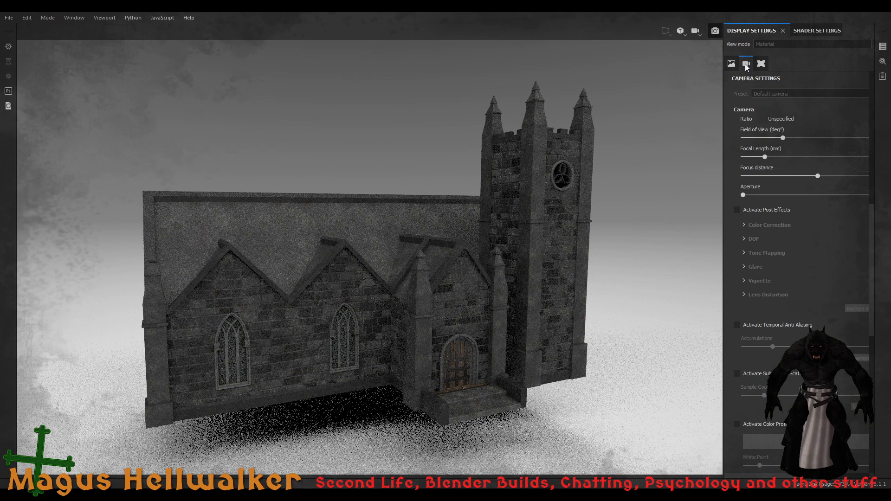
{"action": "left_click", "coordinate": [761, 64]}
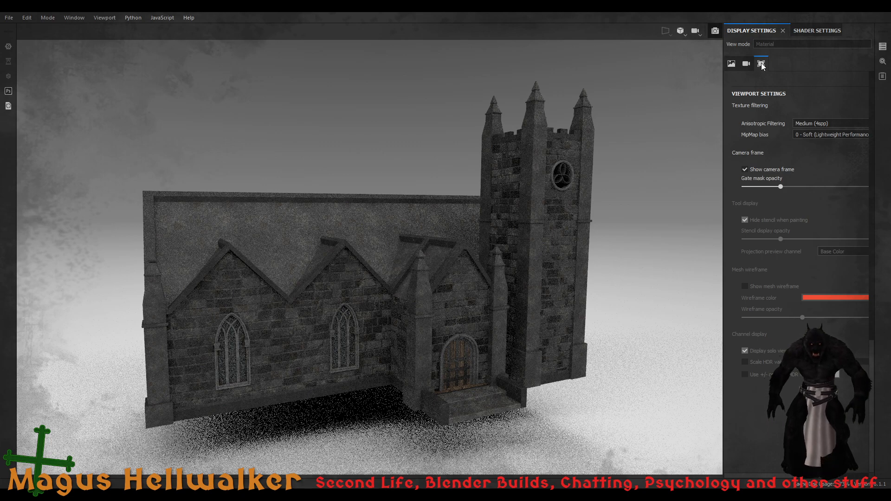
{"action": "left_click", "coordinate": [732, 63]}
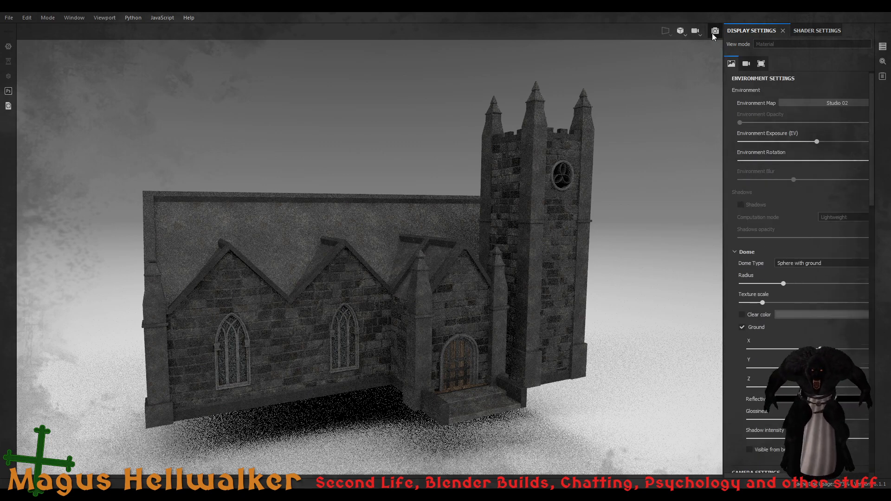
{"action": "left_click", "coordinate": [714, 31]}
{"action": "scroll", "coordinate": [344, 253], "scroll_direction": "up", "scroll_amount": 3}
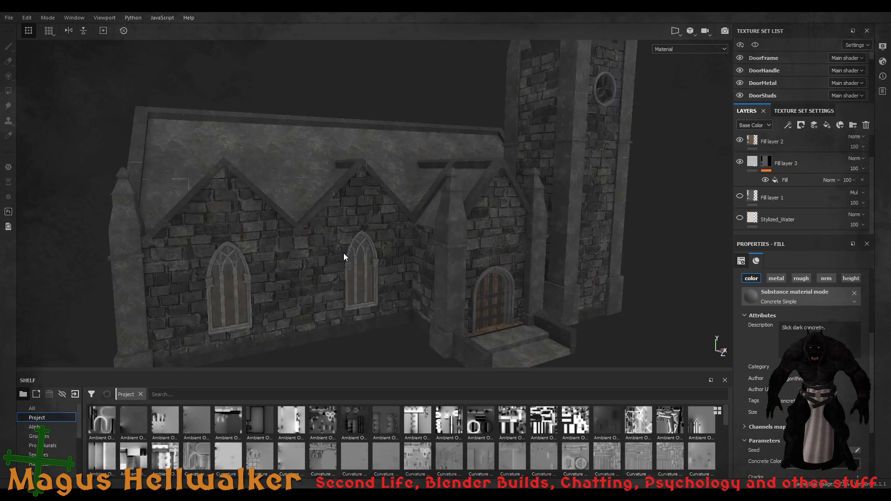
{"action": "scroll", "coordinate": [347, 253], "scroll_direction": "down", "scroll_amount": 2}
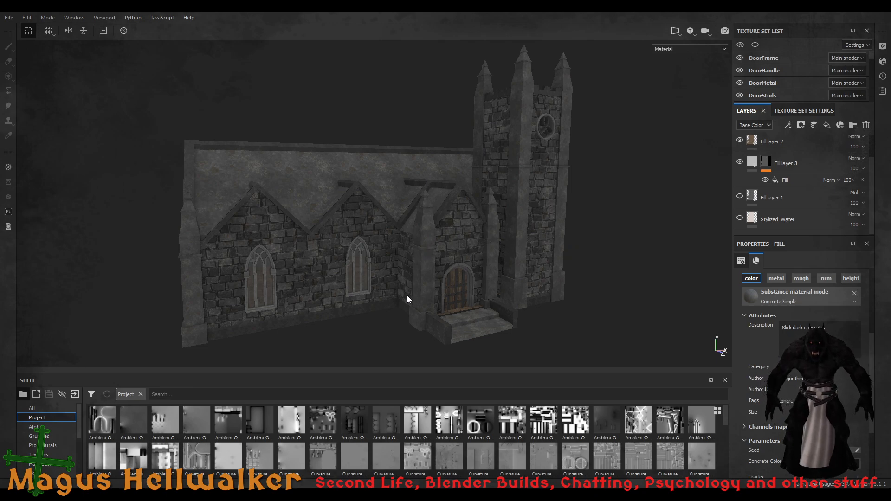
Browse the project's baked texture maps in the shelf, from ambient occlusion through thickness to world space normals
{"action": "scroll", "coordinate": [407, 292], "scroll_direction": "down", "scroll_amount": 2}
{"action": "scroll", "coordinate": [418, 432], "scroll_direction": "down", "scroll_amount": 5}
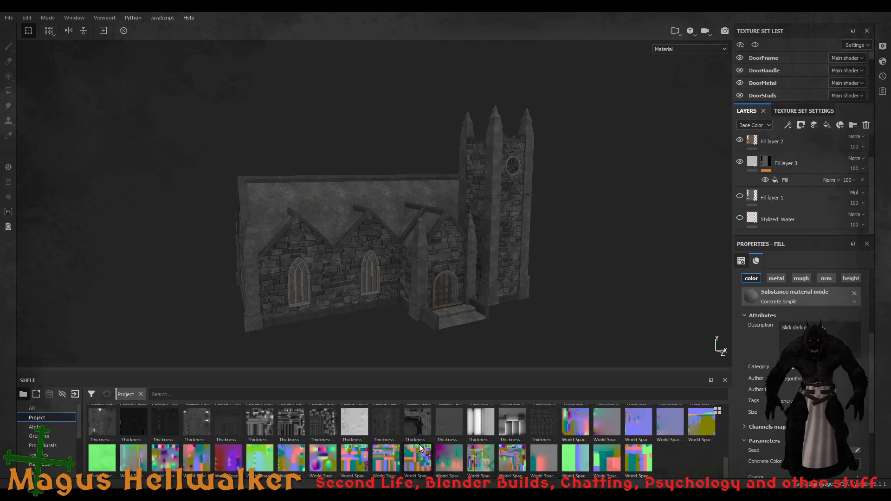
{"action": "scroll", "coordinate": [419, 446], "scroll_direction": "up", "scroll_amount": 4}
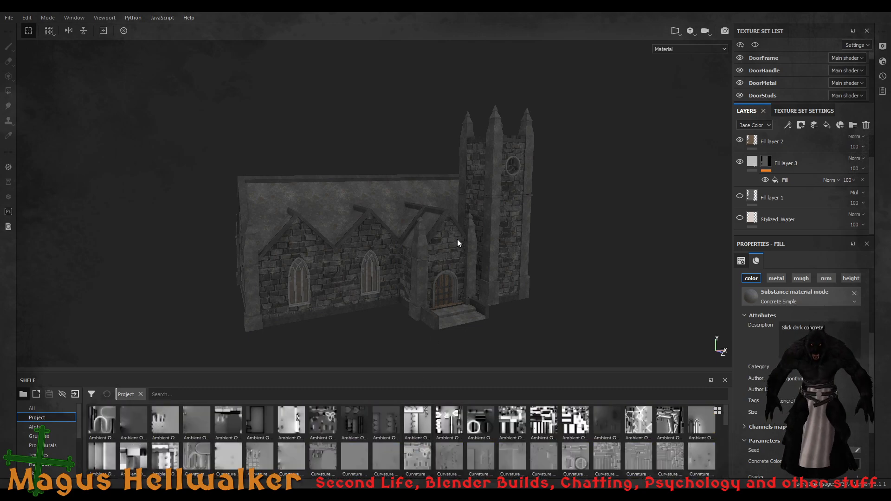
{"action": "scroll", "coordinate": [393, 425], "scroll_direction": "down", "scroll_amount": 4}
{"action": "scroll", "coordinate": [394, 430], "scroll_direction": "down", "scroll_amount": 1}
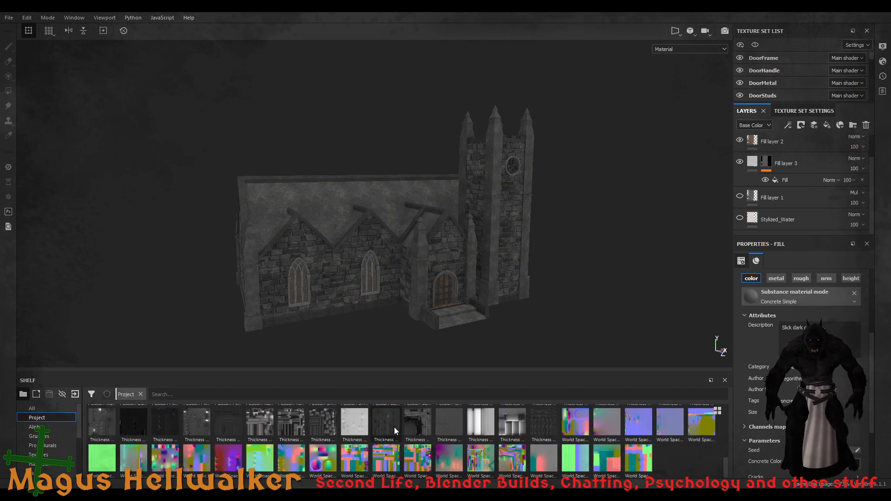
{"action": "scroll", "coordinate": [397, 430], "scroll_direction": "up", "scroll_amount": 5}
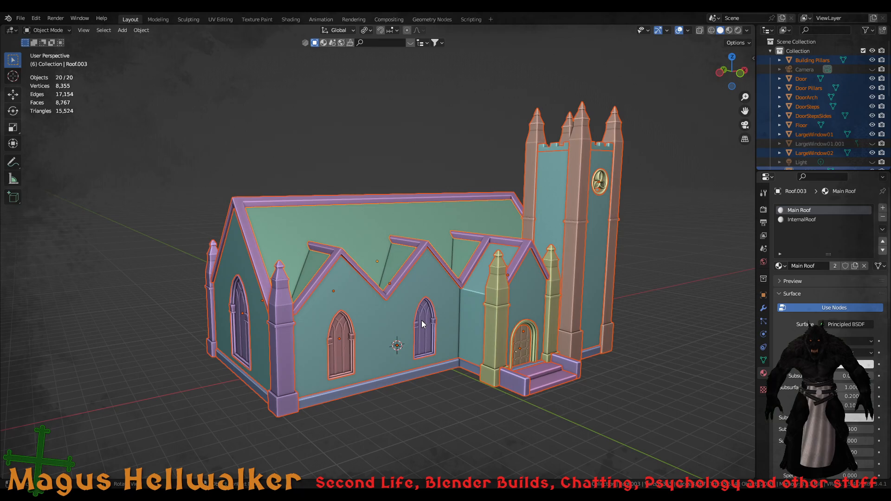
Review the untextured church model in Blender from its facade side, near and as a whole
{"action": "mouse_move", "coordinate": [418, 312]}
{"action": "middle_mouse_down"}
{"action": "mouse_move", "coordinate": [433, 318]}
{"action": "mouse_move", "coordinate": [493, 273]}
{"action": "mouse_move", "coordinate": [413, 288]}
{"action": "mouse_move", "coordinate": [412, 301]}
{"action": "middle_mouse_up"}
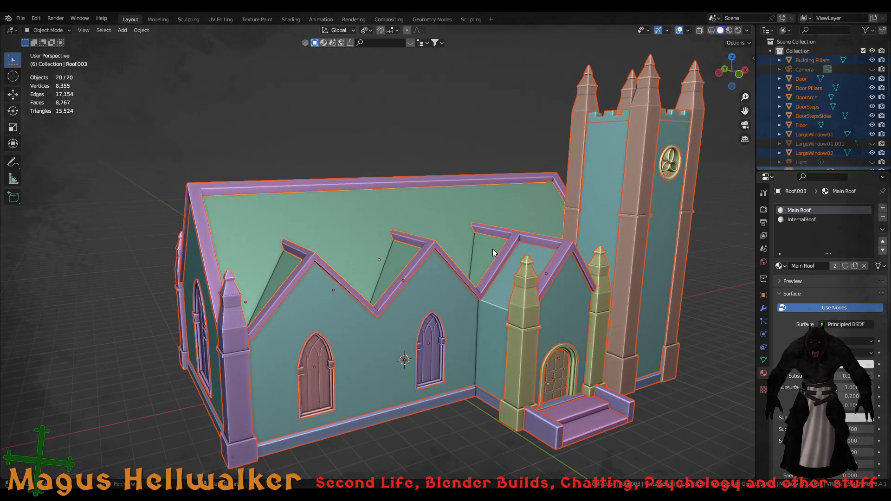
{"action": "middle_click_drag", "start_coordinate": [492, 249], "coordinate": [484, 231]}
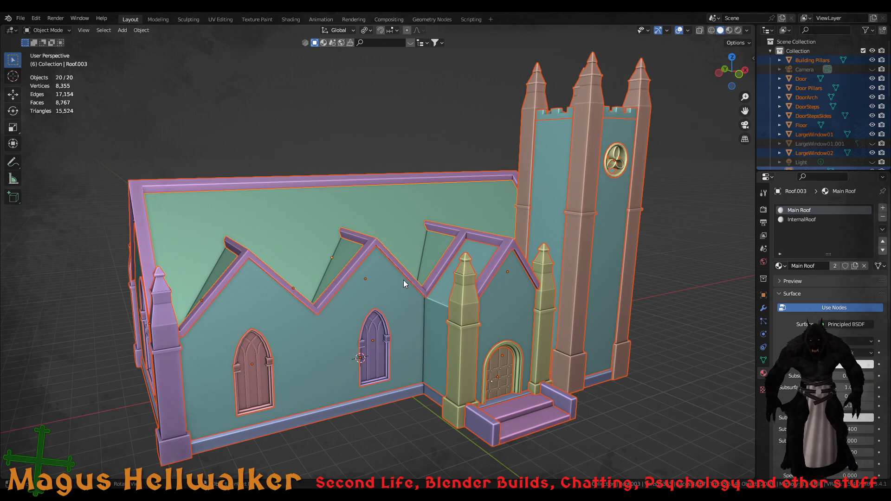
{"action": "scroll", "coordinate": [404, 281], "scroll_direction": "down", "scroll_amount": 6}
{"action": "scroll", "coordinate": [402, 280], "scroll_direction": "up", "scroll_amount": 4}
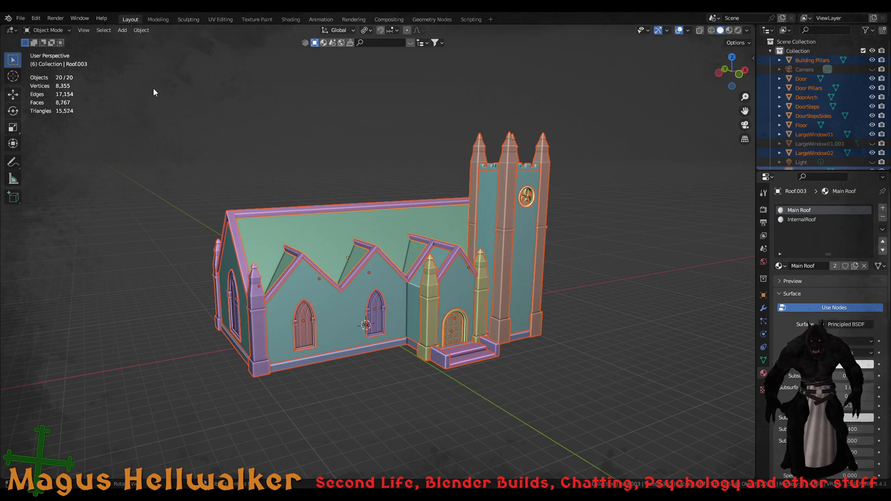
Save the church's Blender file and view the complete model
{"action": "left_click", "coordinate": [21, 18]}
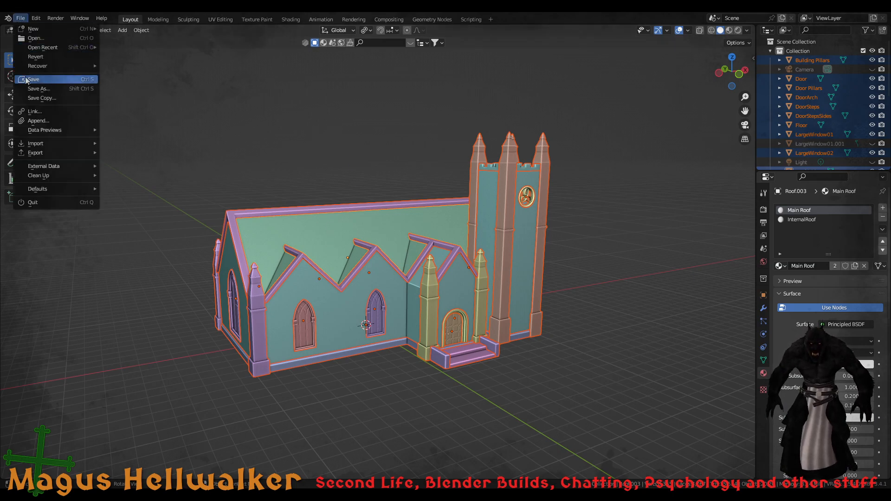
{"action": "left_click", "coordinate": [53, 91]}
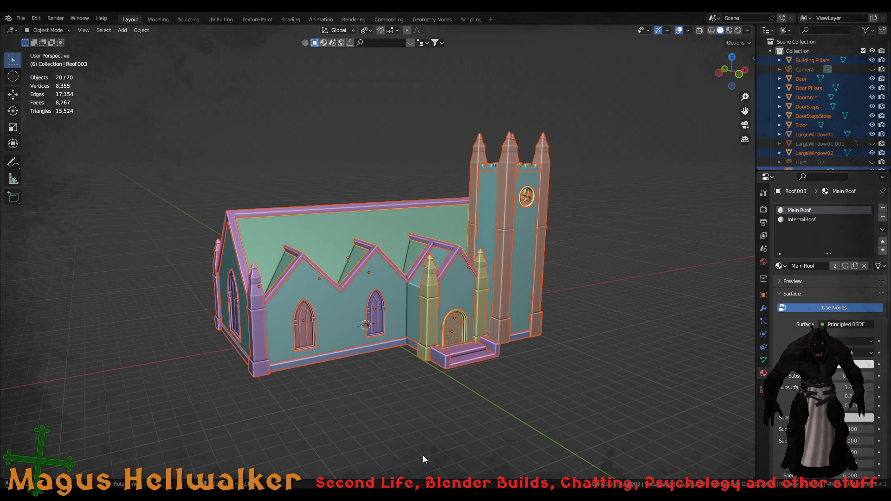
{"action": "key", "text": "ctrl+s"}
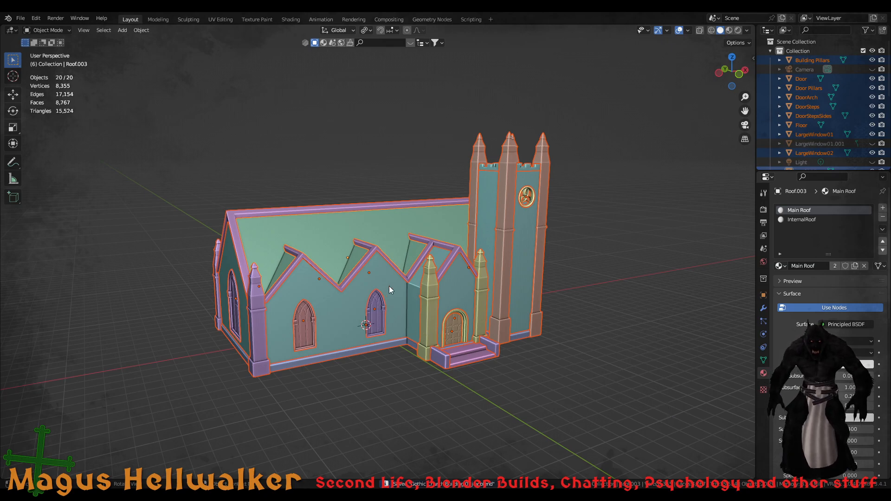
{"action": "scroll", "coordinate": [389, 286], "scroll_direction": "up", "scroll_amount": 5}
{"action": "scroll", "coordinate": [390, 286], "scroll_direction": "down", "scroll_amount": 5}
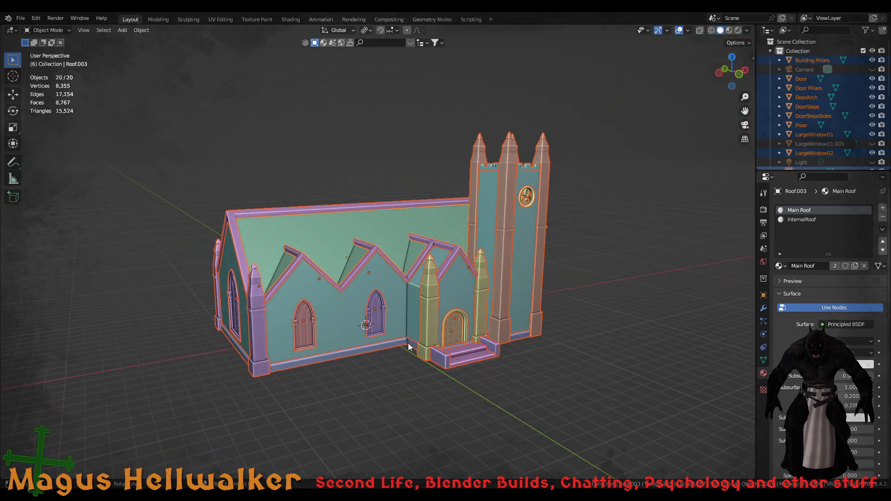
{"action": "scroll", "coordinate": [409, 344], "scroll_direction": "up", "scroll_amount": 1}
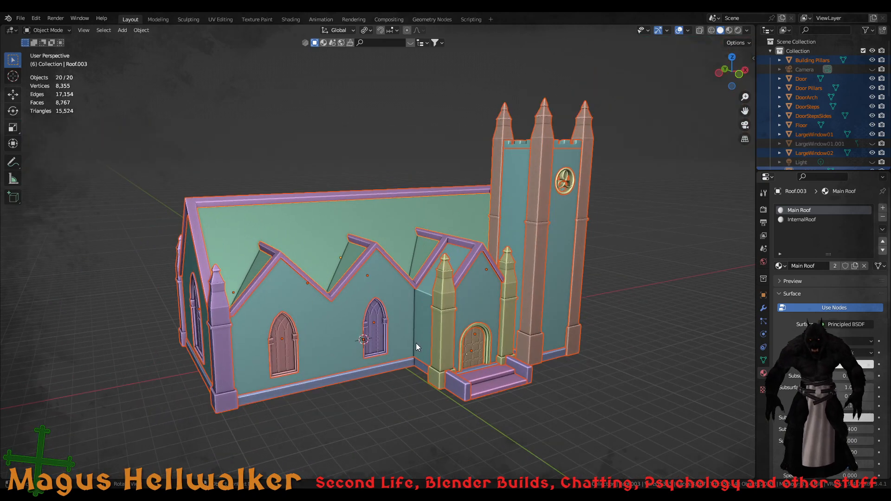
Move the church floor straight down by about 5.3 m, out from under the walls
{"action": "mouse_move", "coordinate": [417, 343]}
{"action": "middle_mouse_down"}
{"action": "mouse_move", "coordinate": [422, 318]}
{"action": "mouse_move", "coordinate": [414, 339]}
{"action": "middle_mouse_up"}
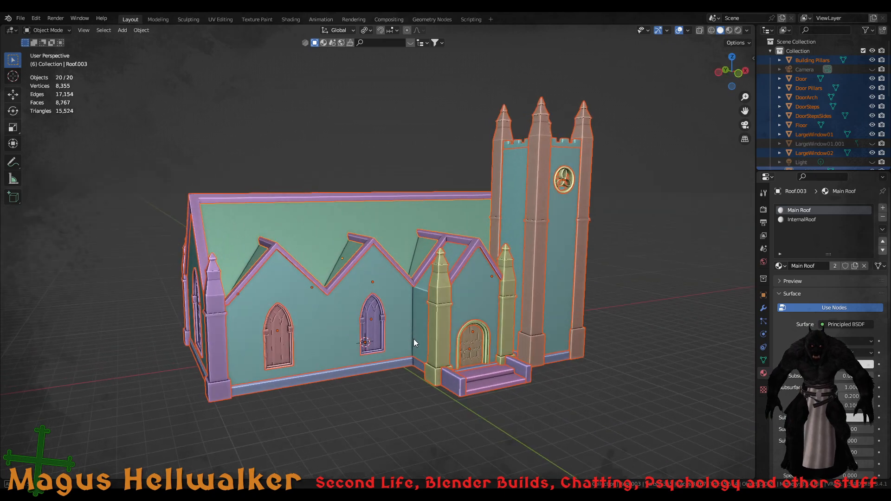
{"action": "left_click", "coordinate": [381, 367]}
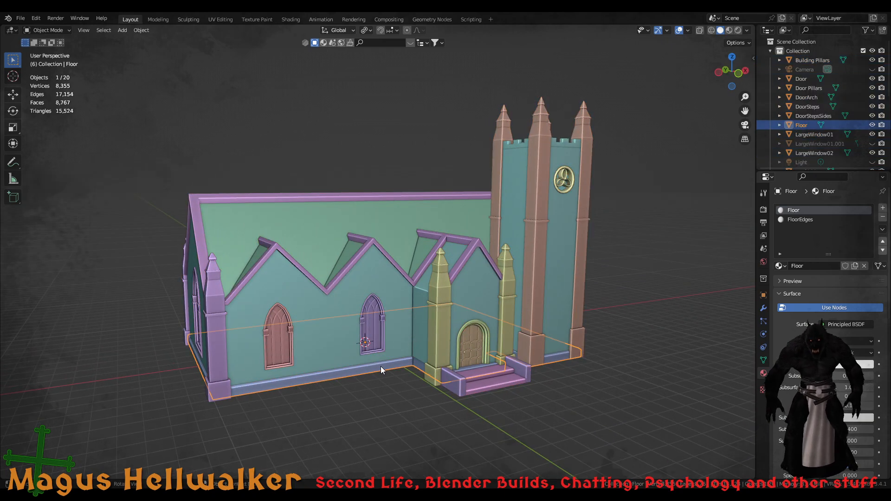
{"action": "key", "text": "g"}
{"action": "key", "text": "z"}
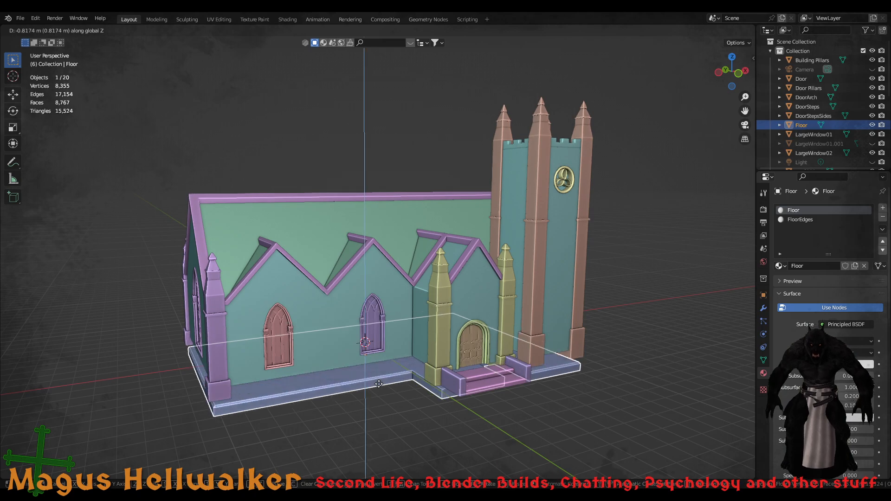
{"action": "left_click", "coordinate": [392, 448]}
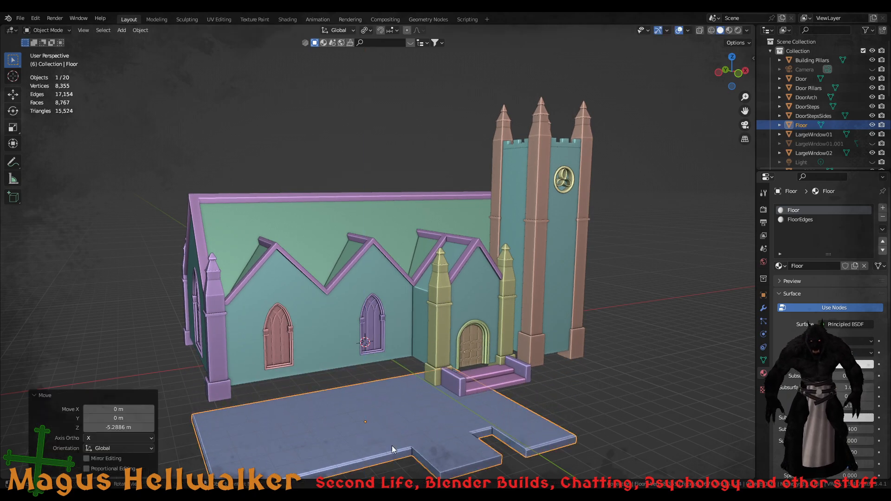
Raise the building's corner pillars about 15 m straight up, clear of the walls and roof
{"action": "middle_click_drag", "start_coordinate": [431, 377], "coordinate": [444, 358]}
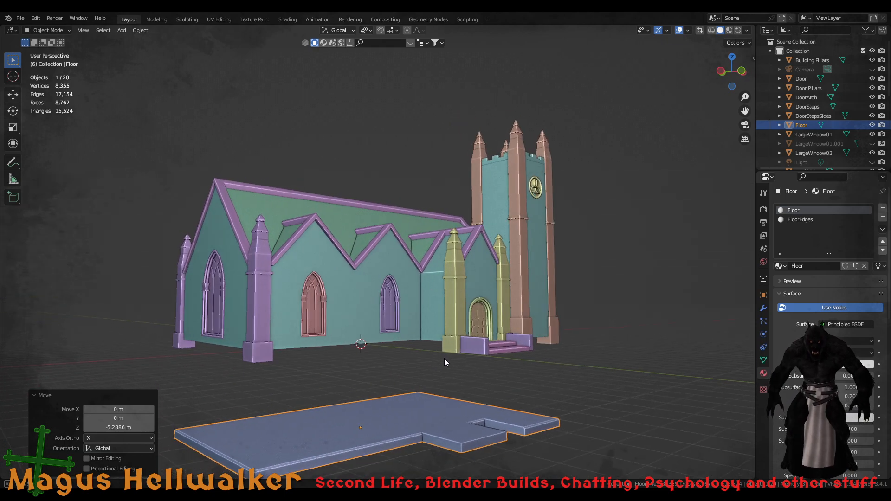
{"action": "left_click", "coordinate": [247, 330]}
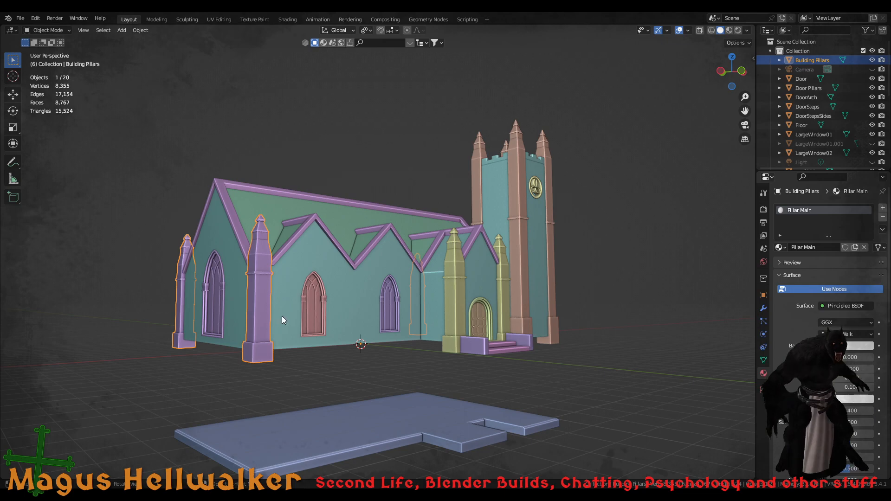
{"action": "key", "text": "g"}
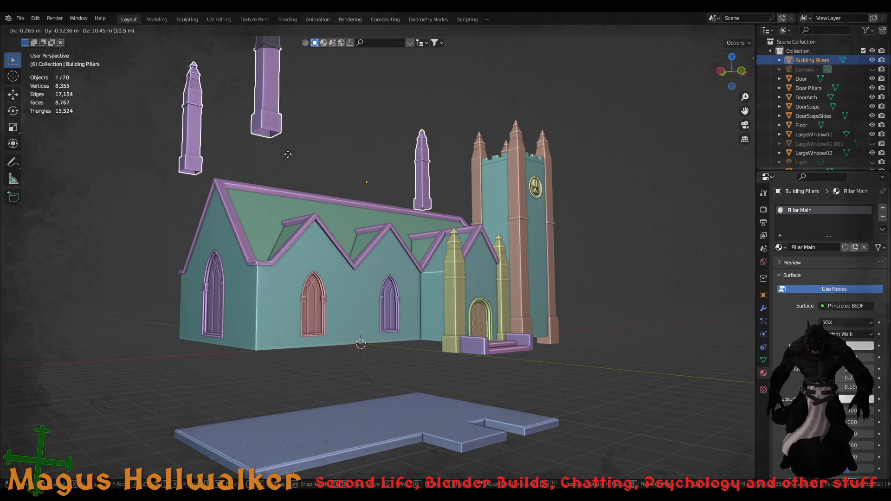
{"action": "key", "text": "z"}
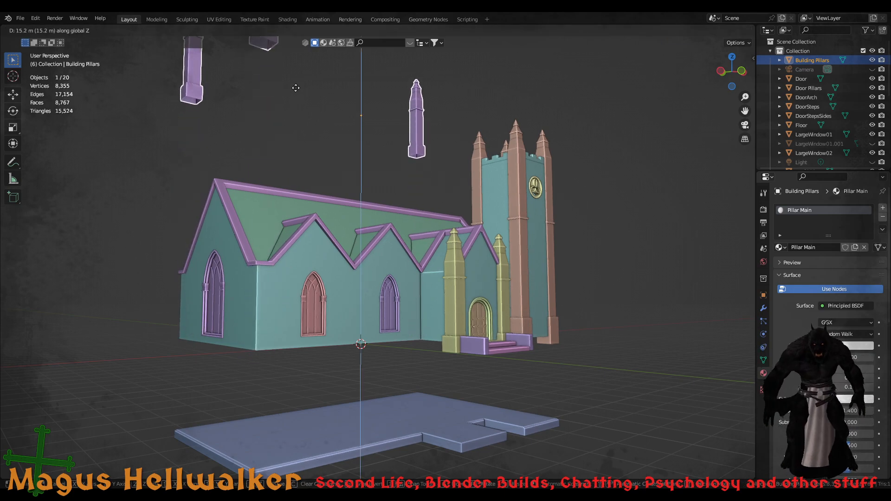
{"action": "left_click", "coordinate": [296, 91]}
Raise the tower pillars about 14.1 m straight up, above the bare tower
{"action": "middle_click_drag", "start_coordinate": [390, 180], "coordinate": [475, 257]}
{"action": "left_click", "coordinate": [491, 285]}
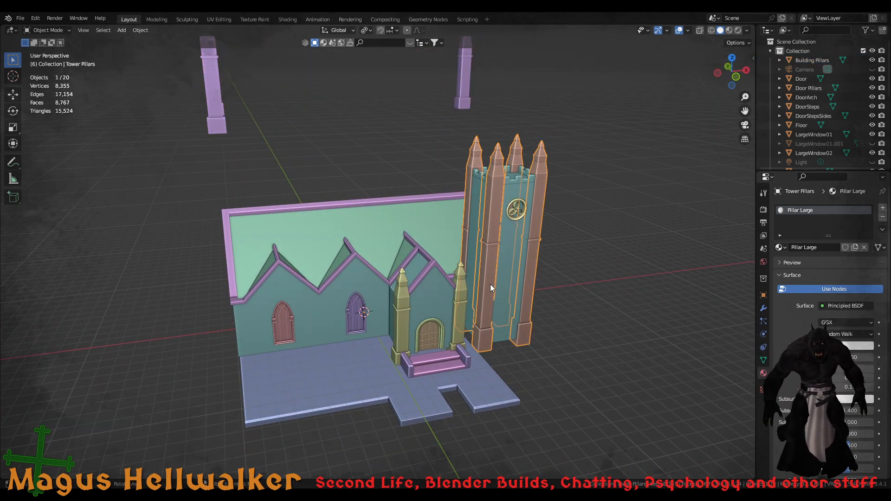
{"action": "key", "text": "g"}
{"action": "key", "text": "z"}
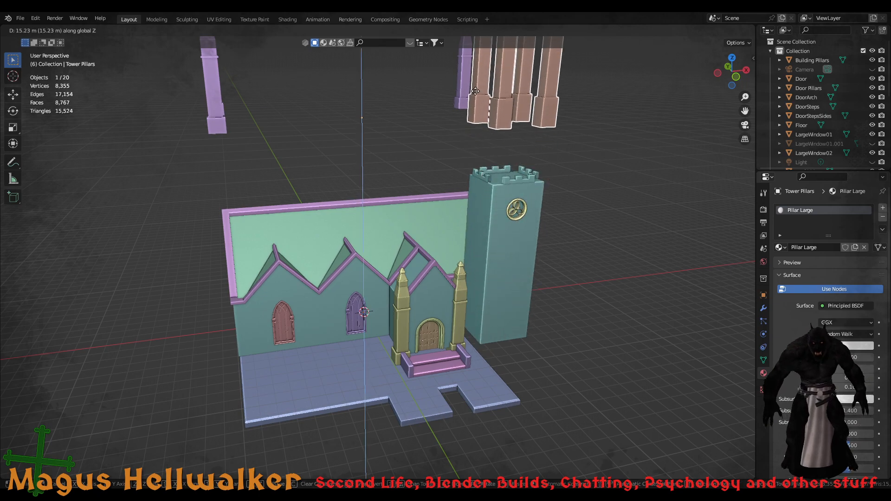
{"action": "left_click", "coordinate": [477, 107]}
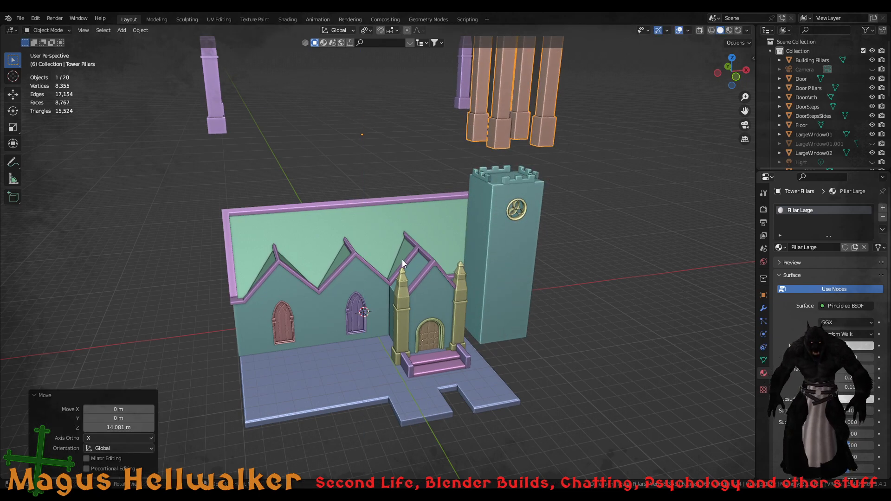
Lift the main roof together with its ridges about 7 m straight up off the walls
{"action": "left_click", "coordinate": [364, 206]}
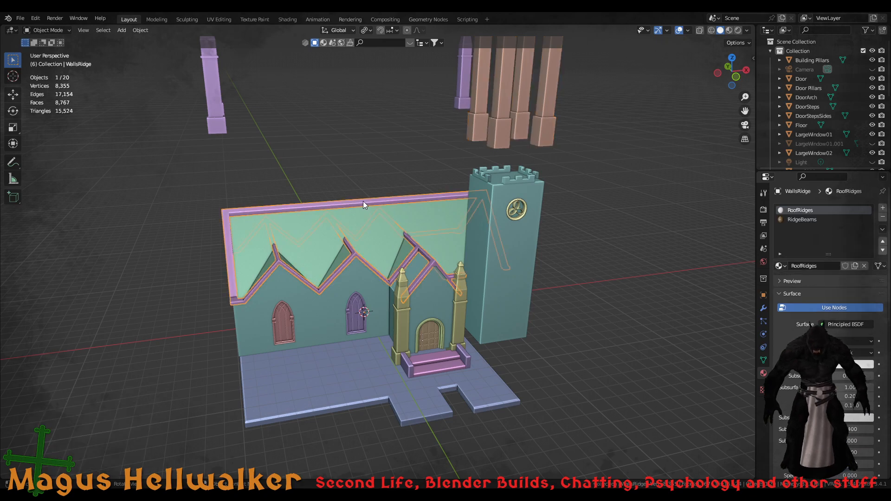
{"action": "left_click", "coordinate": [341, 255], "text": "shift"}
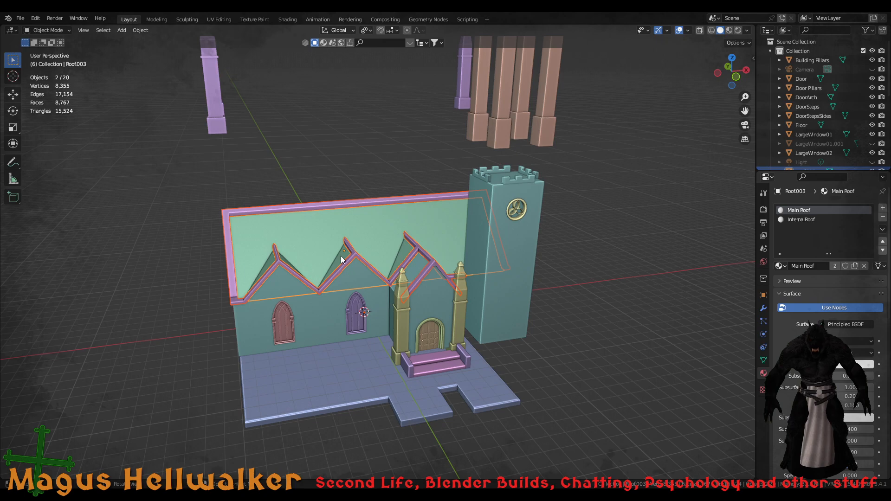
{"action": "key", "text": "g"}
{"action": "key", "text": "z"}
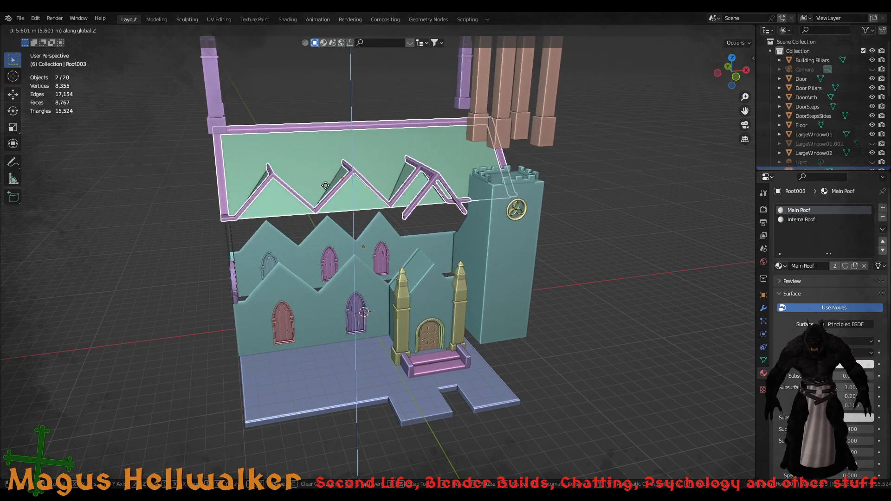
{"action": "left_click", "coordinate": [327, 170]}
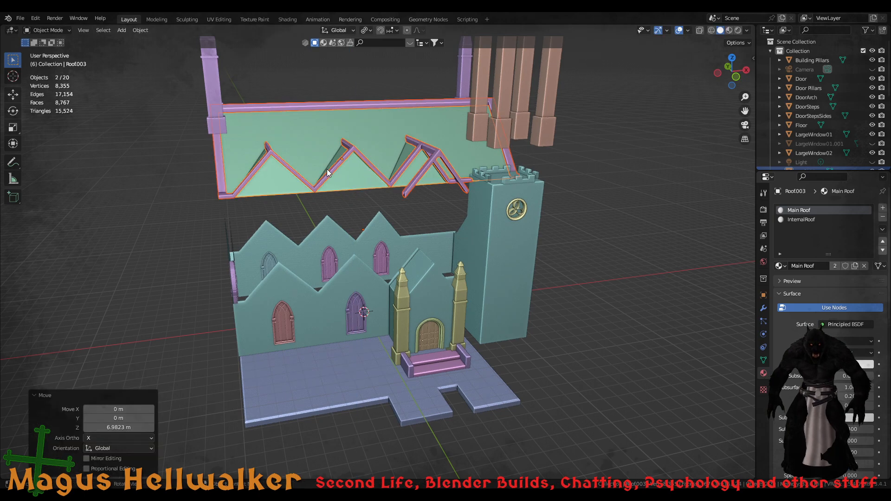
Move the door steps together with their side pieces about 5.2 m outward from the entrance along the Y axis
{"action": "scroll", "coordinate": [452, 363], "scroll_direction": "up", "scroll_amount": 3}
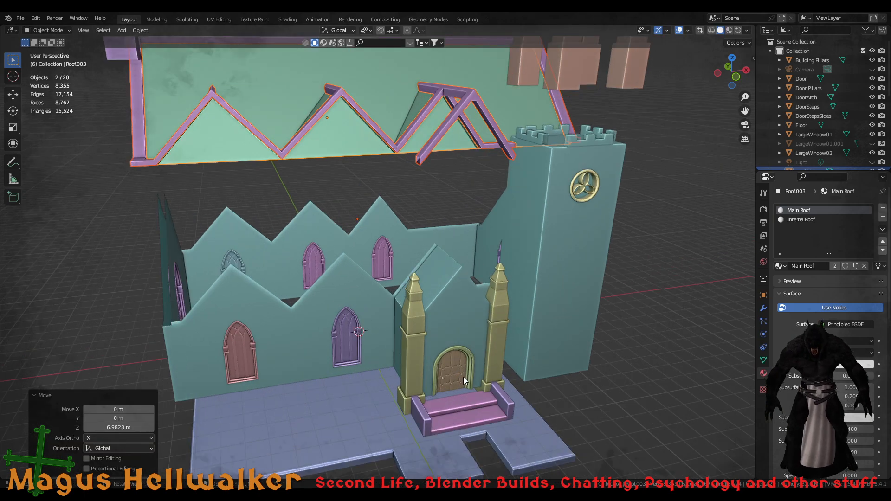
{"action": "middle_click_drag", "start_coordinate": [464, 377], "coordinate": [491, 379]}
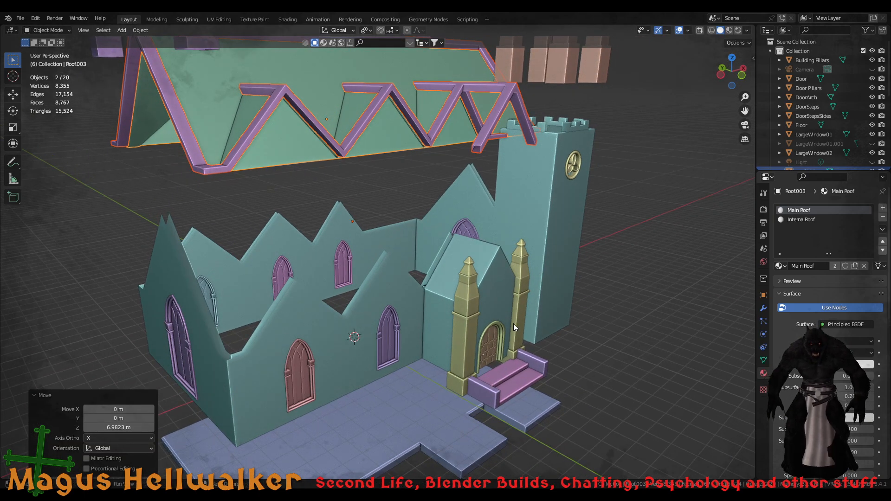
{"action": "middle_click_drag", "start_coordinate": [514, 324], "coordinate": [463, 314], "text": "shift"}
{"action": "scroll", "coordinate": [462, 323], "scroll_direction": "down", "scroll_amount": 2}
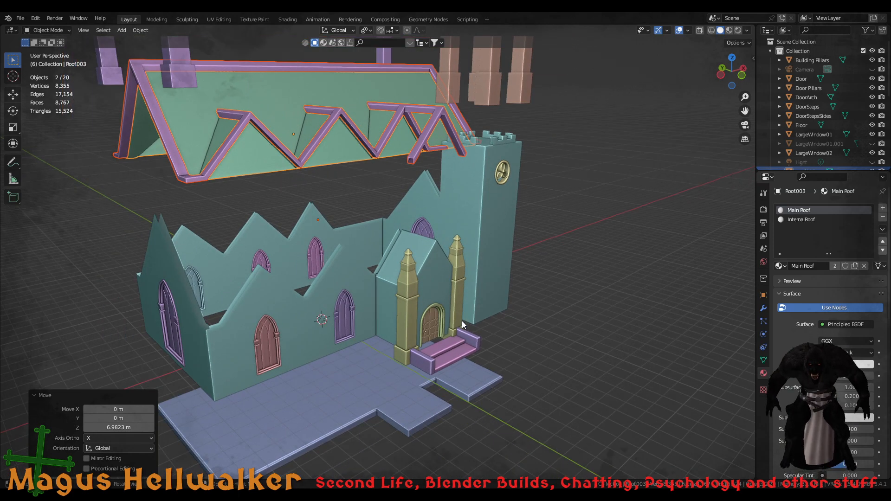
{"action": "scroll", "coordinate": [468, 332], "scroll_direction": "down", "scroll_amount": 3}
{"action": "scroll", "coordinate": [468, 332], "scroll_direction": "up", "scroll_amount": 2}
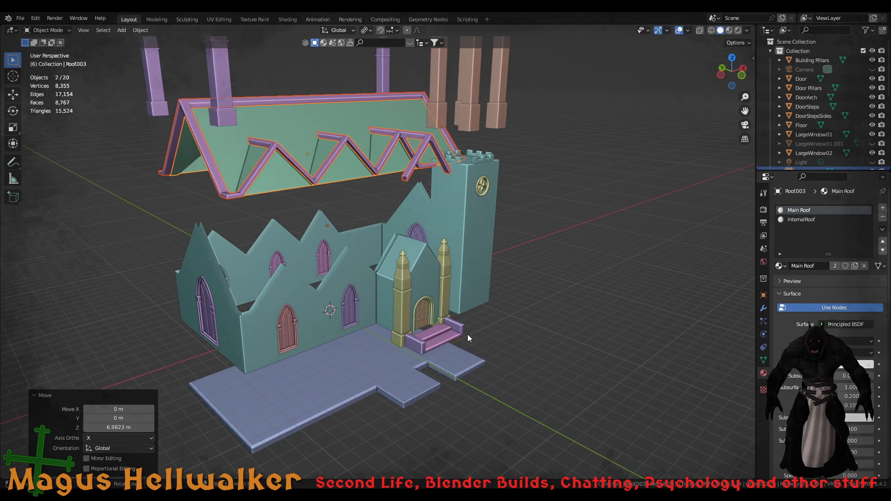
{"action": "scroll", "coordinate": [439, 345], "scroll_direction": "up", "scroll_amount": 5}
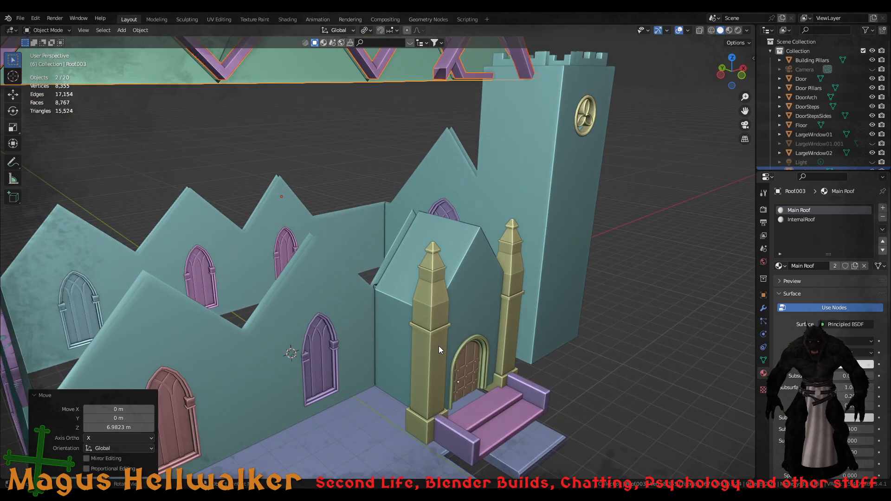
{"action": "left_click", "coordinate": [494, 411]}
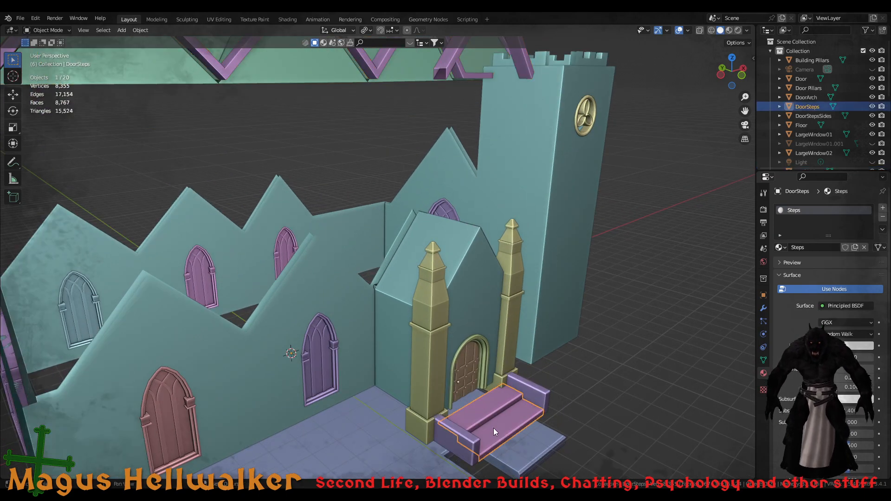
{"action": "left_click", "coordinate": [470, 452], "text": "shift"}
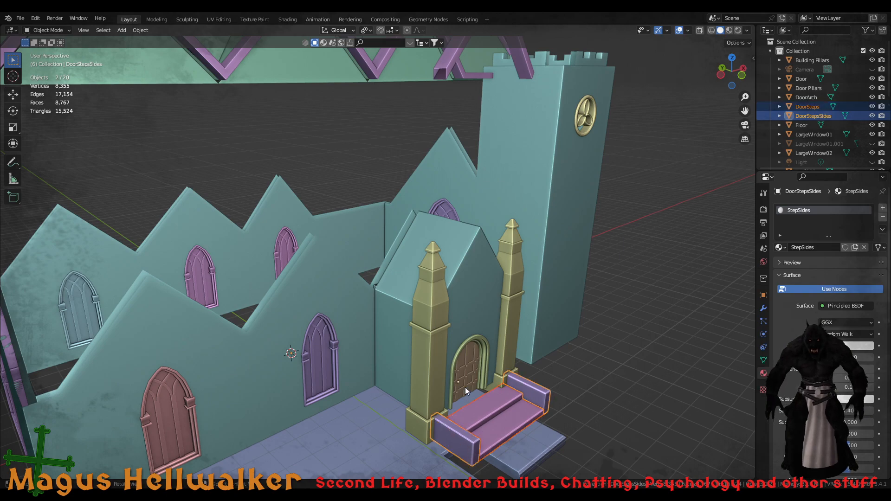
{"action": "scroll", "coordinate": [479, 396], "scroll_direction": "down", "scroll_amount": 5}
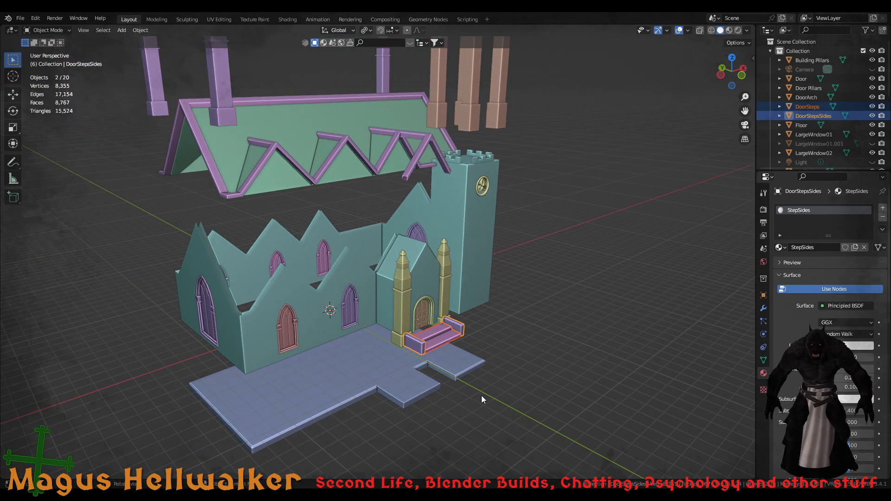
{"action": "key", "text": "g"}
{"action": "key", "text": "y"}
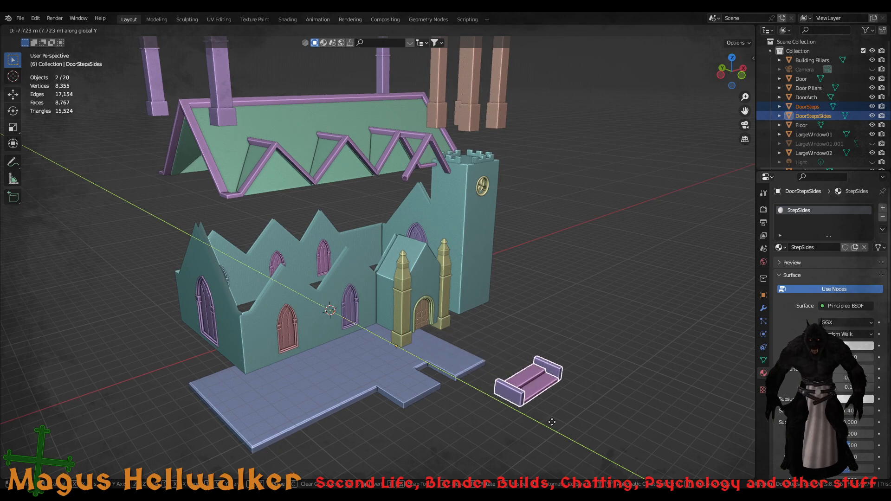
{"action": "left_click", "coordinate": [507, 394]}
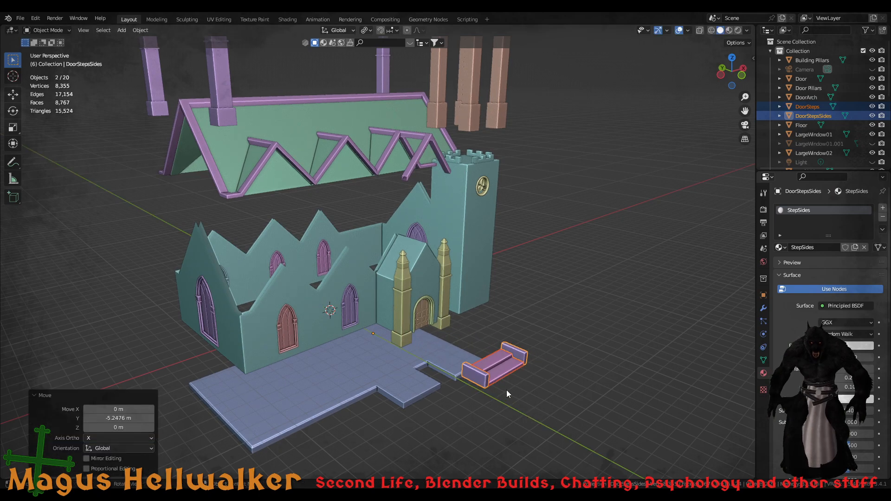
Pull the entrance door about 3.6 m out of its arch along the Y axis
{"action": "left_click", "coordinate": [423, 318]}
{"action": "scroll", "coordinate": [423, 321], "scroll_direction": "up", "scroll_amount": 5}
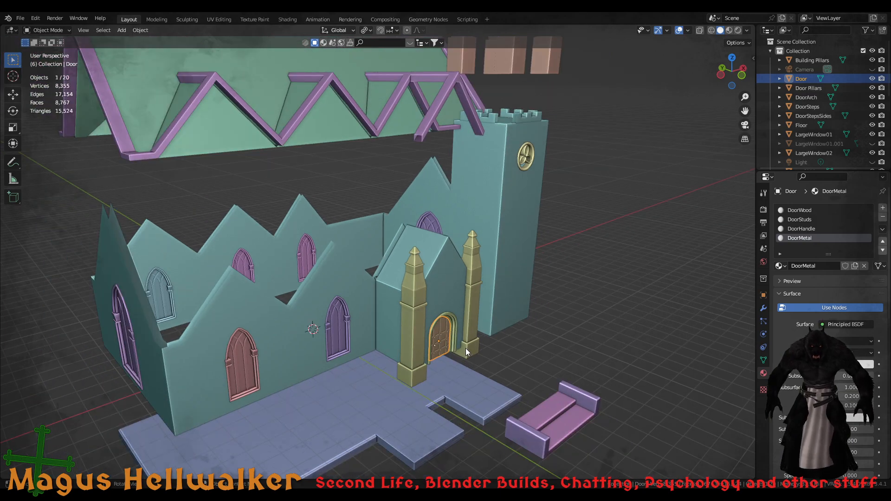
{"action": "key", "text": "g"}
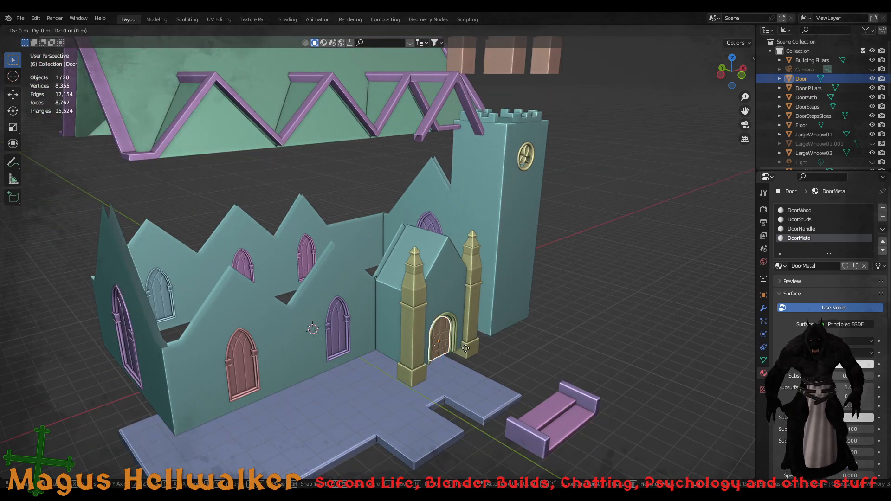
{"action": "key", "text": "y"}
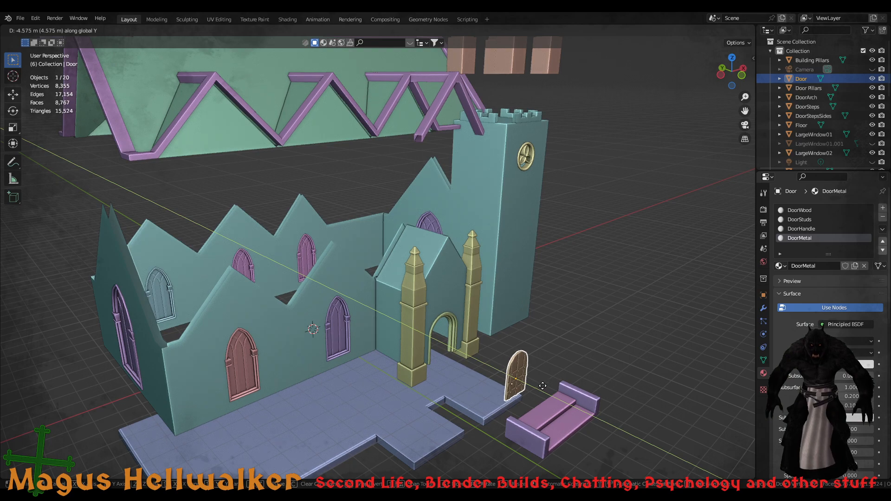
{"action": "left_click", "coordinate": [524, 378]}
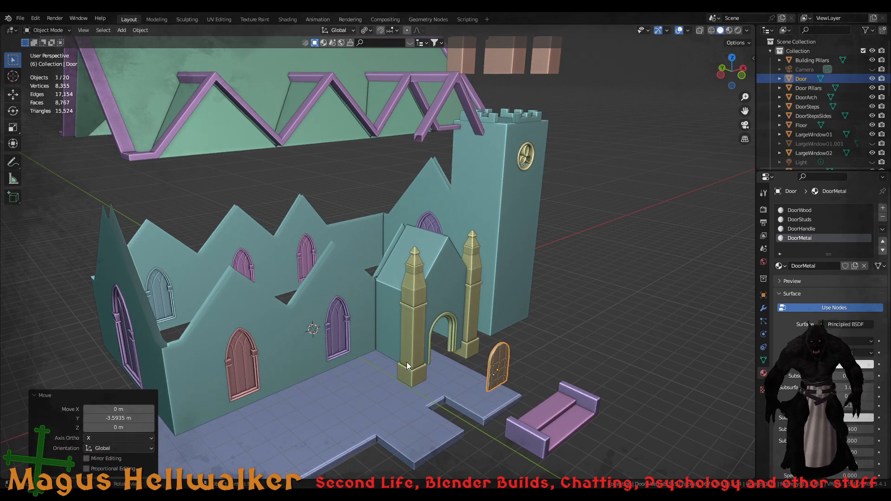
Raise the two door pillars about 10.2 m straight up, above the porch
{"action": "left_click", "coordinate": [407, 366]}
{"action": "key", "text": "alt+a"}
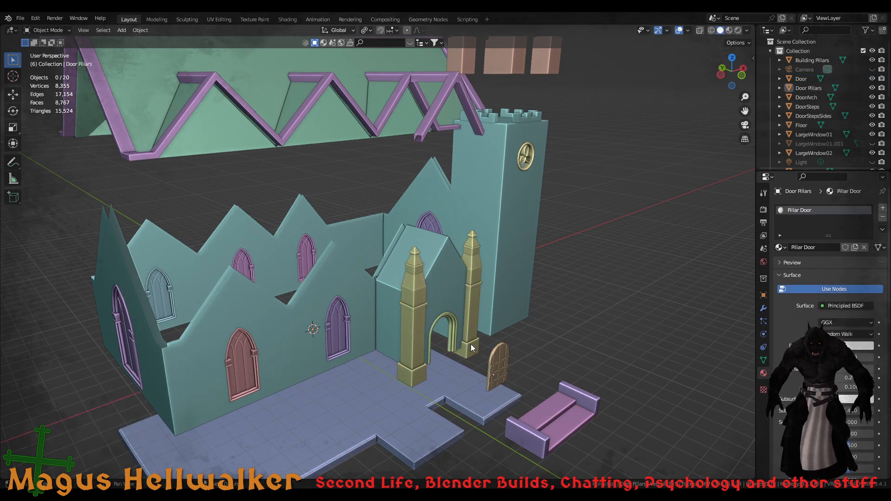
{"action": "left_click", "coordinate": [472, 347]}
{"action": "scroll", "coordinate": [471, 347], "scroll_direction": "down", "scroll_amount": 5}
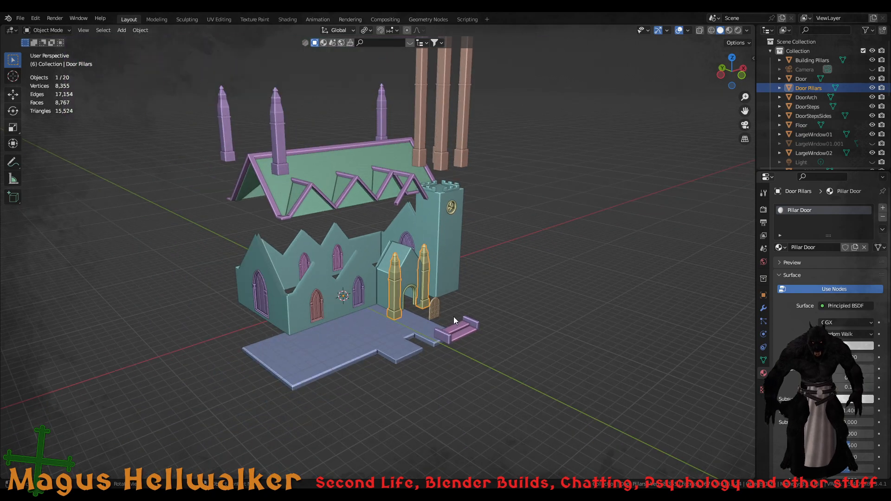
{"action": "key", "text": "g"}
{"action": "key", "text": "z"}
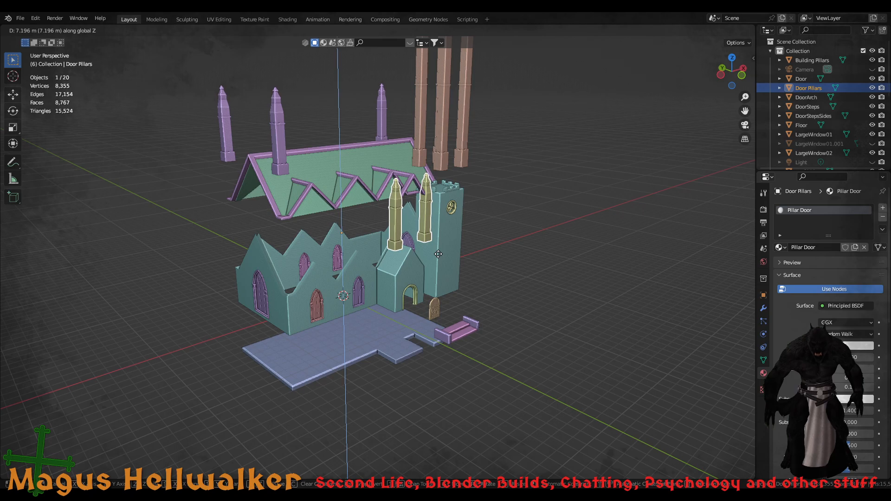
{"action": "left_click", "coordinate": [432, 226]}
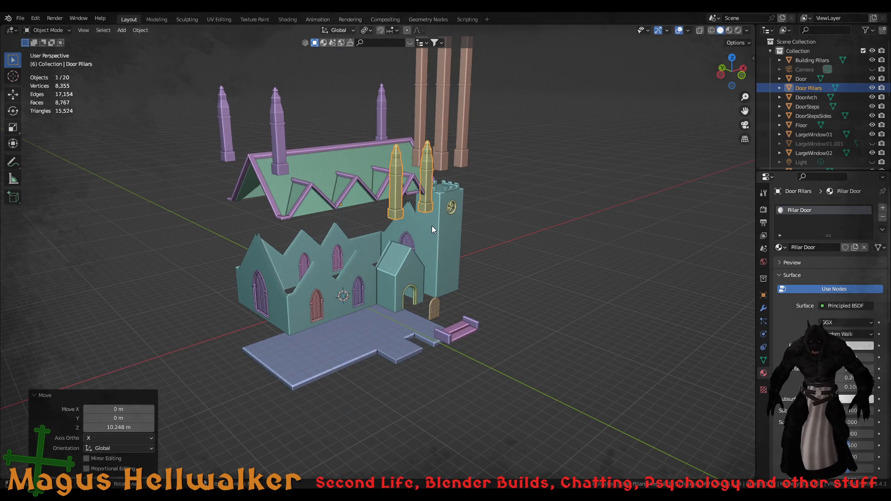
Lower all seven church windows, the two large ones and five small ones, about 5.7 m straight down out of the walls
{"action": "mouse_move", "coordinate": [359, 236]}
{"action": "middle_mouse_down"}
{"action": "mouse_move", "coordinate": [425, 242]}
{"action": "mouse_move", "coordinate": [494, 228]}
{"action": "mouse_move", "coordinate": [371, 225]}
{"action": "mouse_move", "coordinate": [206, 202]}
{"action": "mouse_move", "coordinate": [216, 163]}
{"action": "mouse_move", "coordinate": [282, 208]}
{"action": "mouse_move", "coordinate": [381, 224]}
{"action": "mouse_move", "coordinate": [327, 224]}
{"action": "mouse_move", "coordinate": [362, 231]}
{"action": "mouse_move", "coordinate": [346, 235]}
{"action": "mouse_move", "coordinate": [355, 241]}
{"action": "middle_mouse_up"}
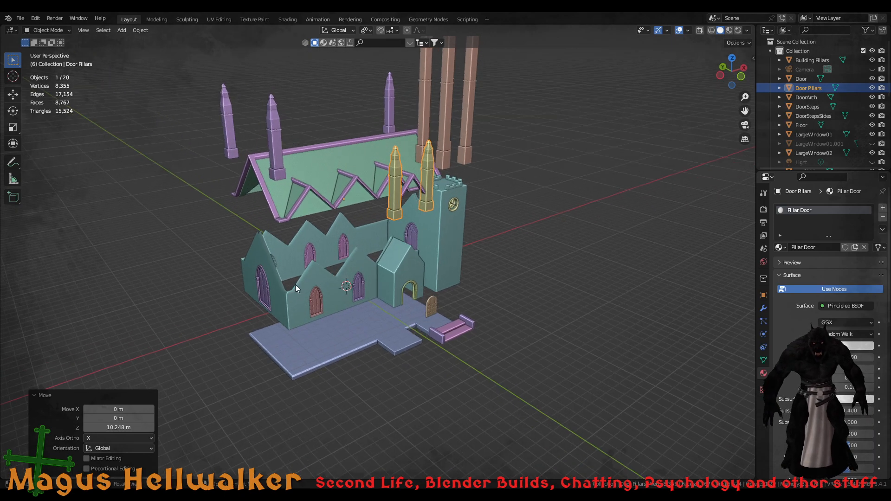
{"action": "left_click", "coordinate": [263, 299]}
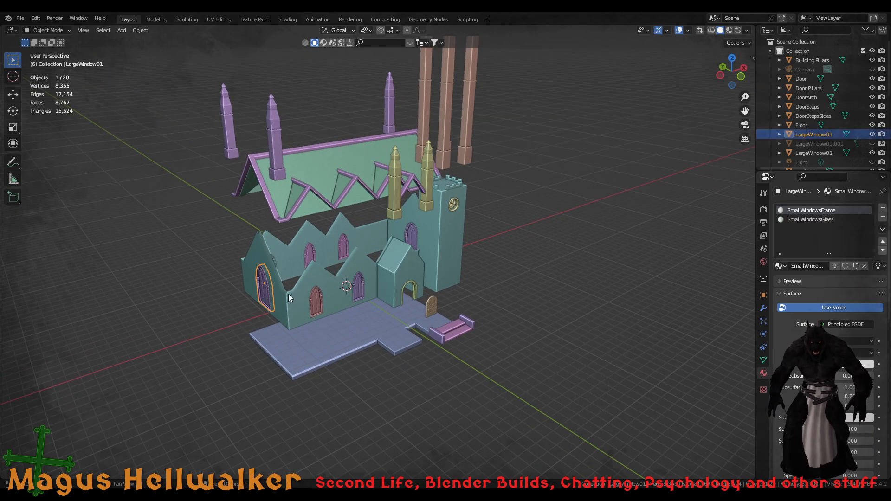
{"action": "left_click", "coordinate": [319, 300], "text": "shift"}
{"action": "left_click", "coordinate": [363, 288], "text": "shift"}
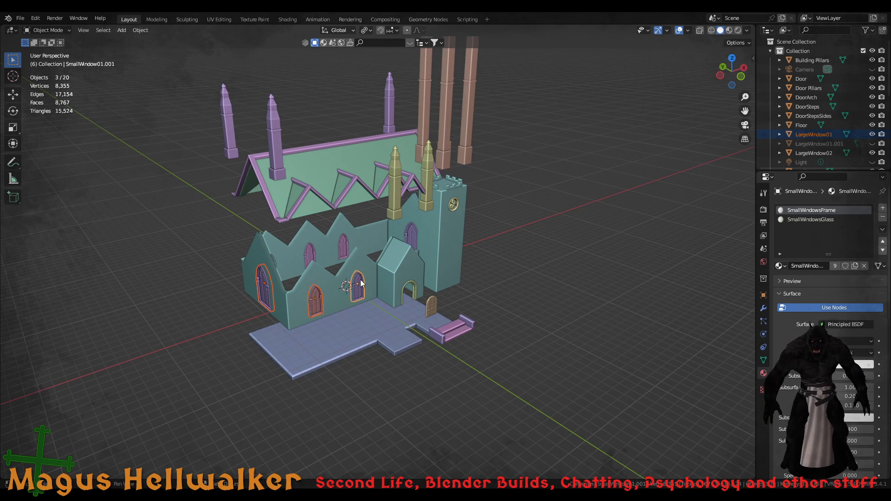
{"action": "middle_click_drag", "start_coordinate": [363, 288], "coordinate": [324, 259]}
{"action": "left_click", "coordinate": [303, 256], "text": "shift"}
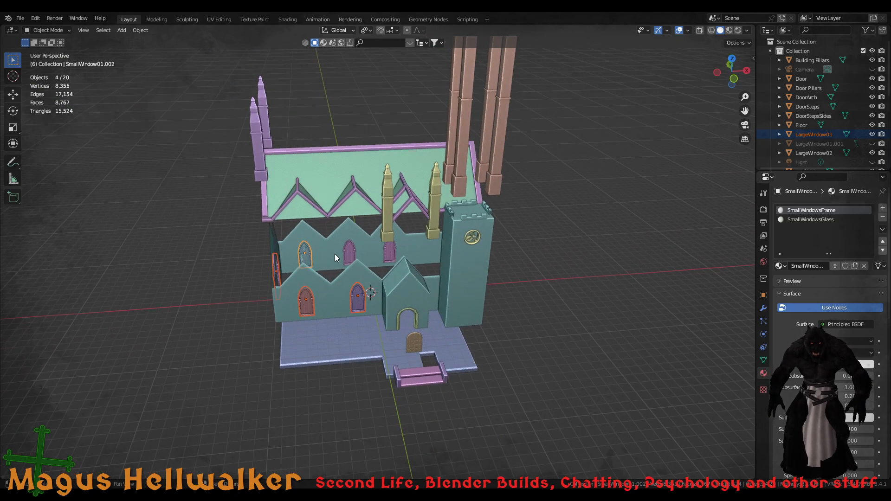
{"action": "left_click", "coordinate": [353, 251], "text": "shift"}
{"action": "left_click", "coordinate": [390, 252], "text": "shift"}
{"action": "middle_click_drag", "start_coordinate": [444, 263], "coordinate": [378, 266]}
{"action": "left_click", "coordinate": [415, 329], "text": "shift"}
{"action": "middle_click_drag", "start_coordinate": [430, 315], "coordinate": [509, 288]}
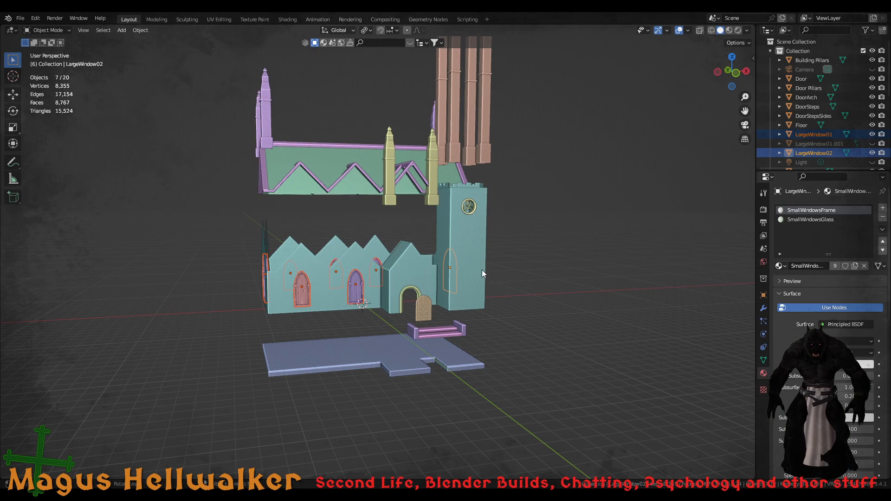
{"action": "key", "text": "g"}
{"action": "key", "text": "z"}
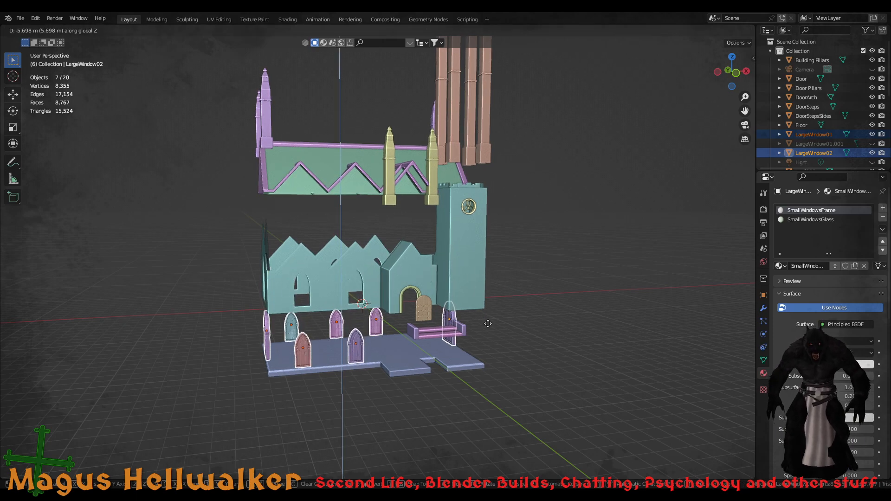
{"action": "left_click", "coordinate": [487, 323]}
Lower the floor slab about 0.67 m straight down, beneath the separated windows
{"action": "mouse_move", "coordinate": [452, 337]}
{"action": "middle_mouse_down"}
{"action": "mouse_move", "coordinate": [465, 314]}
{"action": "mouse_move", "coordinate": [530, 325]}
{"action": "mouse_move", "coordinate": [463, 324]}
{"action": "middle_mouse_up"}
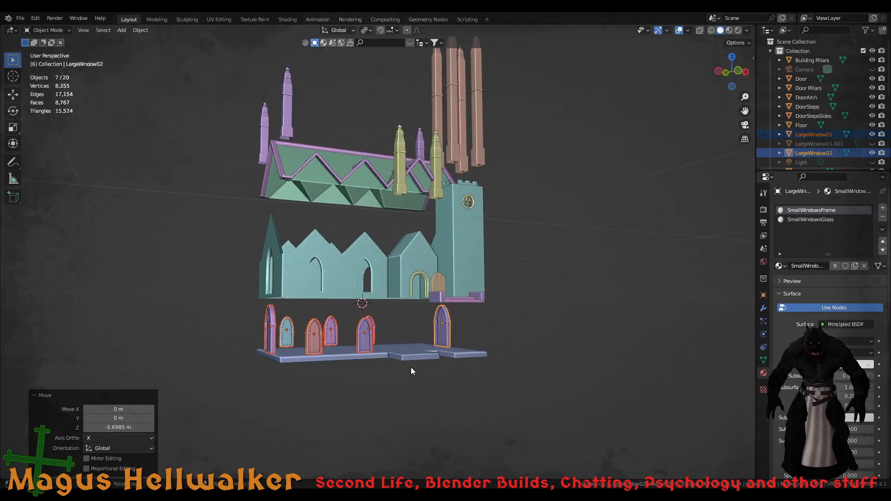
{"action": "left_click", "coordinate": [416, 353]}
{"action": "key", "text": "g"}
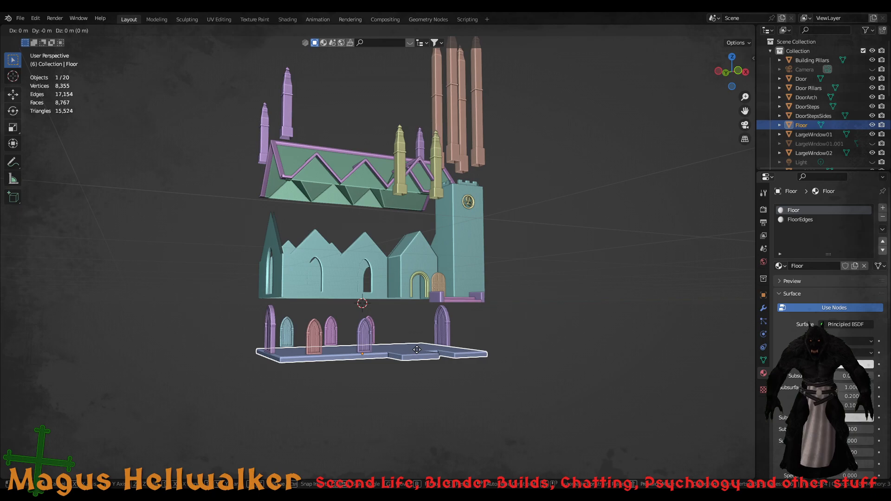
{"action": "key", "text": "z"}
{"action": "left_click", "coordinate": [417, 354]}
Examine the exploded church from the front, side and below to check the spacing of its separate objects
{"action": "scroll", "coordinate": [416, 288], "scroll_direction": "down", "scroll_amount": 3}
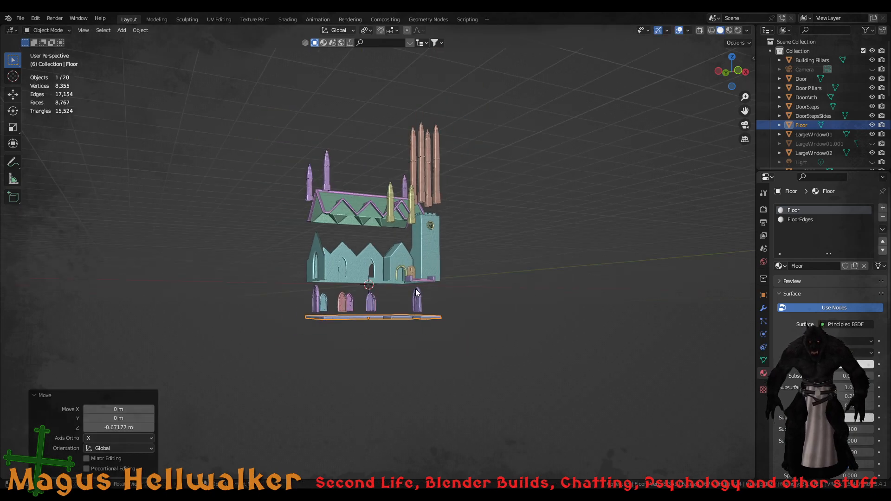
{"action": "scroll", "coordinate": [416, 287], "scroll_direction": "up", "scroll_amount": 6}
{"action": "scroll", "coordinate": [415, 287], "scroll_direction": "up", "scroll_amount": 1}
{"action": "scroll", "coordinate": [426, 271], "scroll_direction": "down", "scroll_amount": 1}
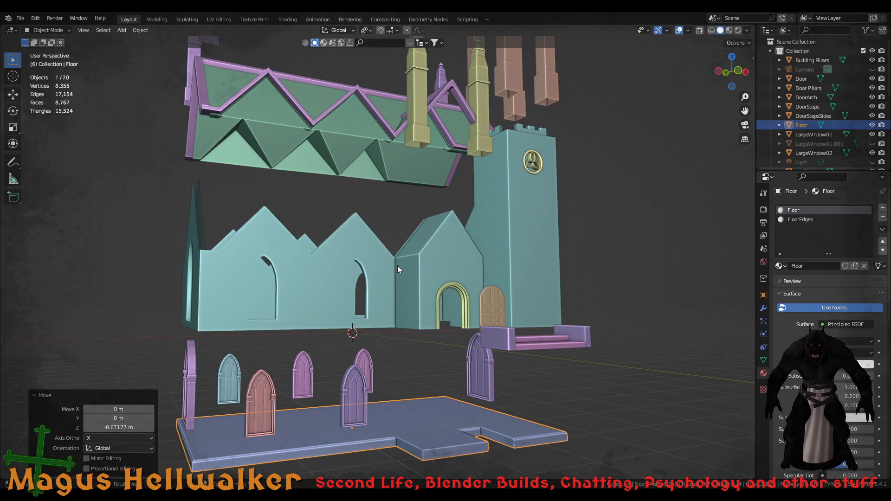
{"action": "scroll", "coordinate": [397, 267], "scroll_direction": "down", "scroll_amount": 5}
{"action": "scroll", "coordinate": [398, 266], "scroll_direction": "up", "scroll_amount": 5}
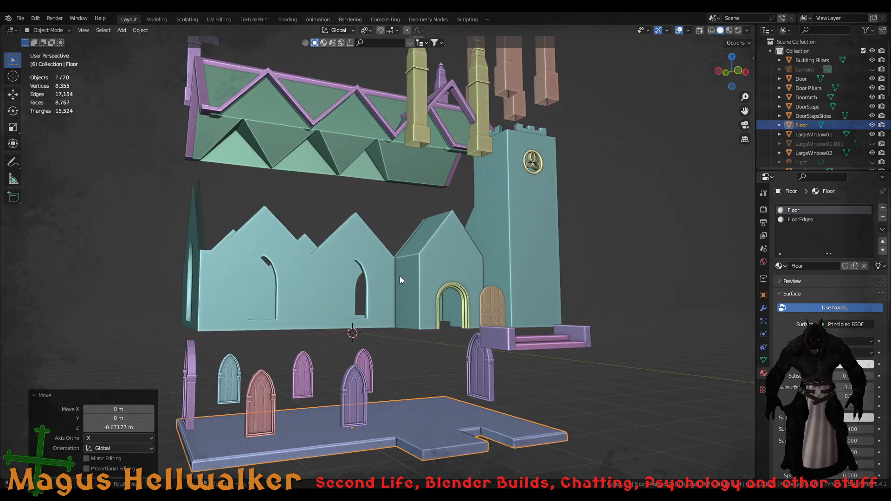
{"action": "scroll", "coordinate": [399, 277], "scroll_direction": "down", "scroll_amount": 1}
{"action": "middle_click_drag", "start_coordinate": [401, 202], "coordinate": [389, 246], "text": "shift"}
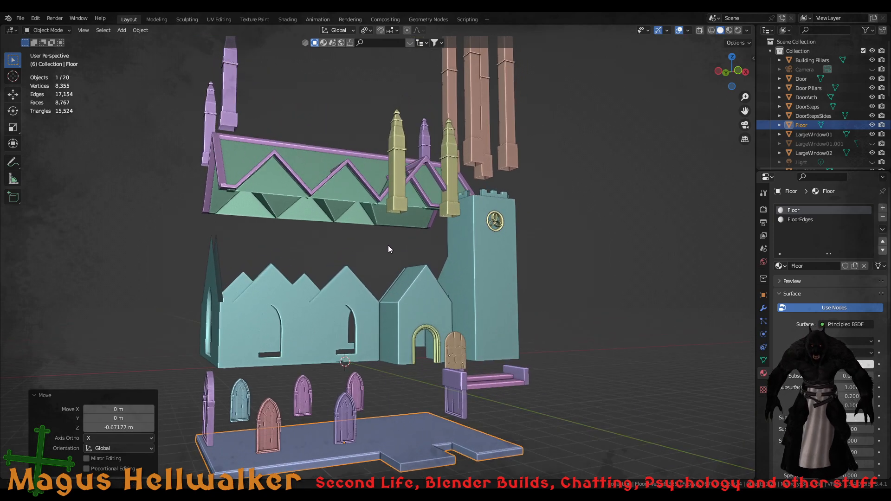
{"action": "middle_click_drag", "start_coordinate": [375, 191], "coordinate": [347, 205]}
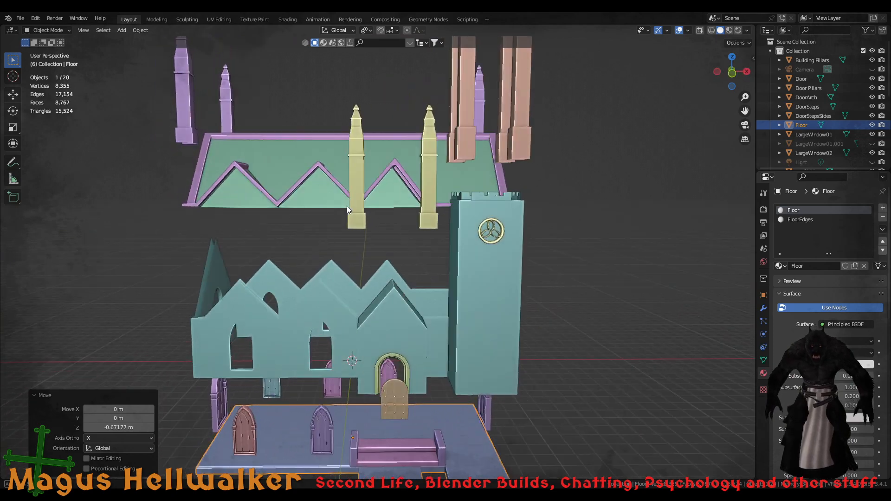
{"action": "scroll", "coordinate": [396, 302], "scroll_direction": "down", "scroll_amount": 5}
{"action": "scroll", "coordinate": [396, 307], "scroll_direction": "up", "scroll_amount": 4}
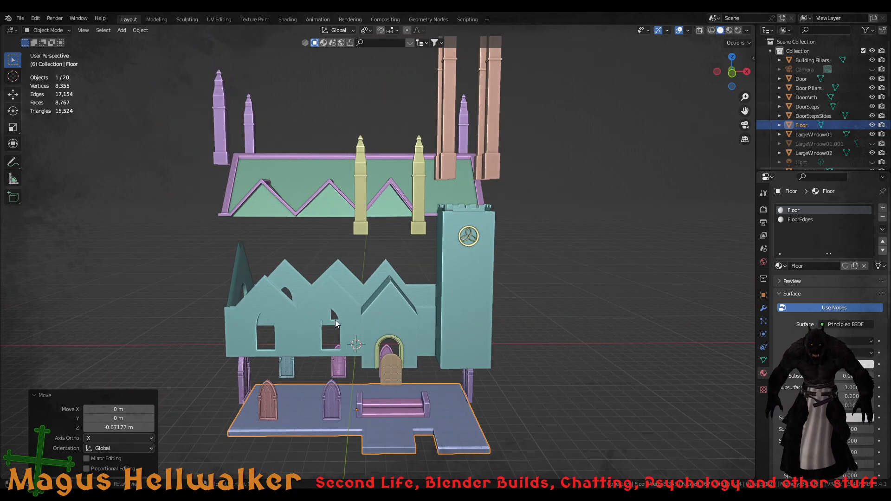
{"action": "scroll", "coordinate": [335, 321], "scroll_direction": "down", "scroll_amount": 4}
{"action": "scroll", "coordinate": [339, 332], "scroll_direction": "up", "scroll_amount": 4}
{"action": "middle_click_drag", "start_coordinate": [341, 338], "coordinate": [379, 355]}
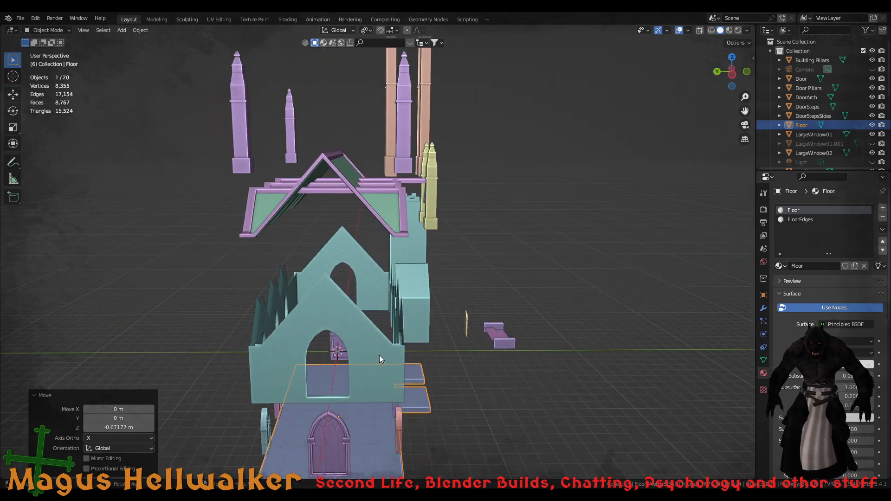
{"action": "middle_click_drag", "start_coordinate": [428, 341], "coordinate": [333, 309]}
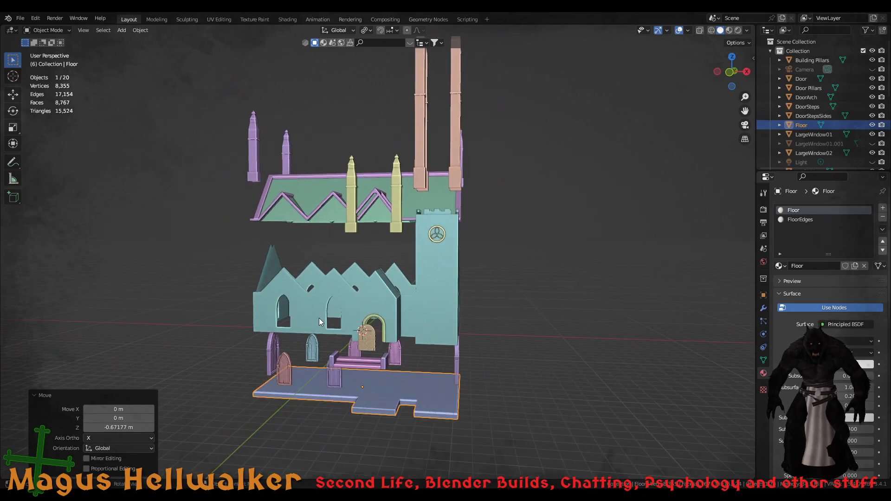
Save the Blender file with the exploded church
{"action": "left_click", "coordinate": [22, 19]}
{"action": "left_click", "coordinate": [55, 79]}
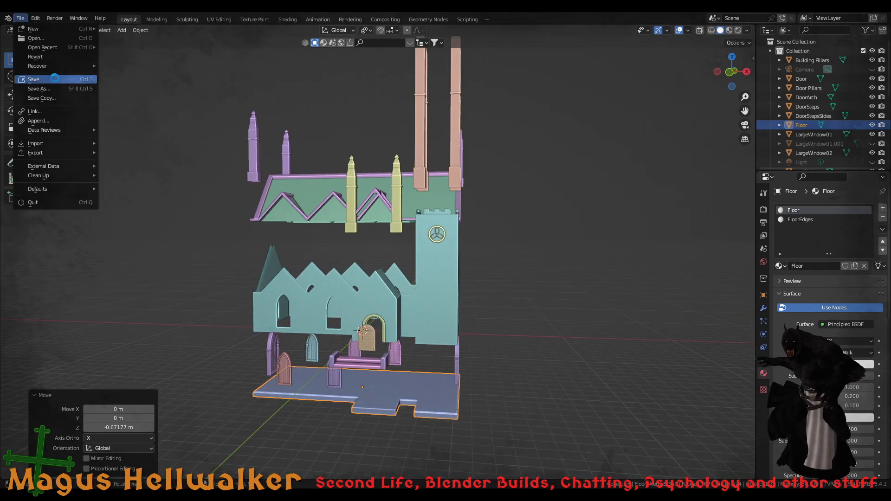
Select every visible object of the church, including the floor, and start exporting the selection
{"action": "scroll", "coordinate": [459, 318], "scroll_direction": "down", "scroll_amount": 4}
{"action": "scroll", "coordinate": [403, 285], "scroll_direction": "up", "scroll_amount": 1}
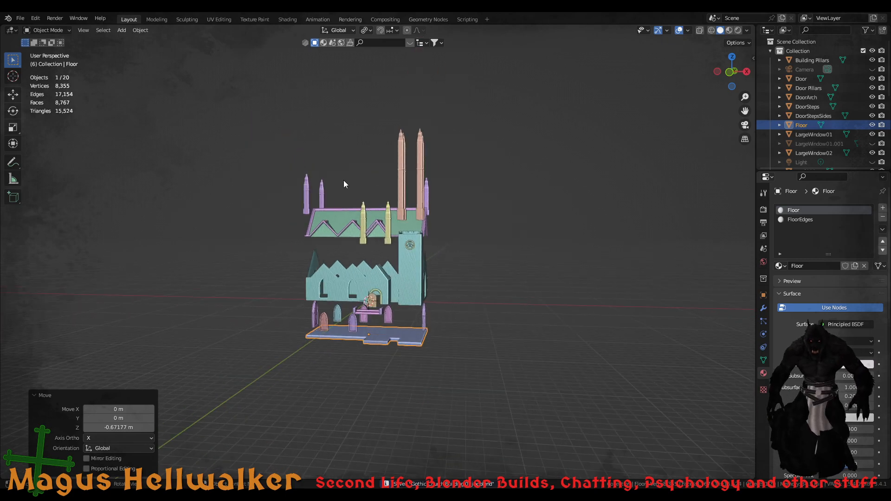
{"action": "left_click_drag", "start_coordinate": [253, 85], "coordinate": [496, 396]}
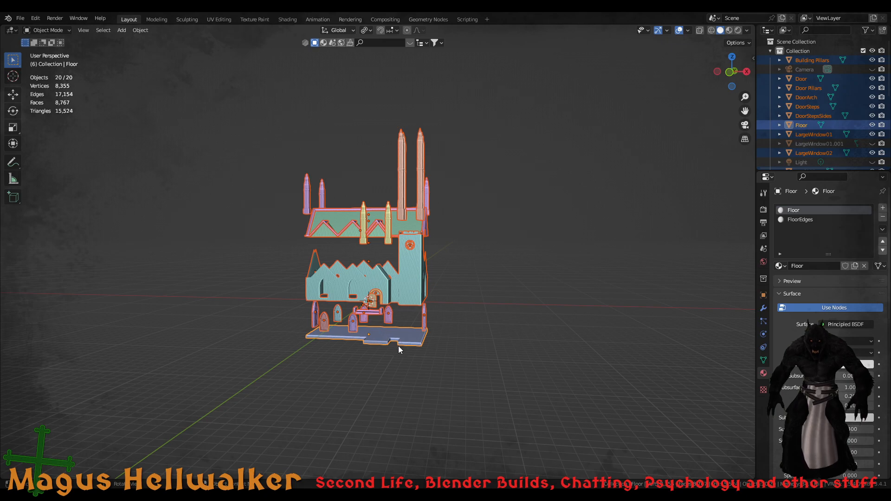
{"action": "left_click", "coordinate": [411, 338], "text": "shift"}
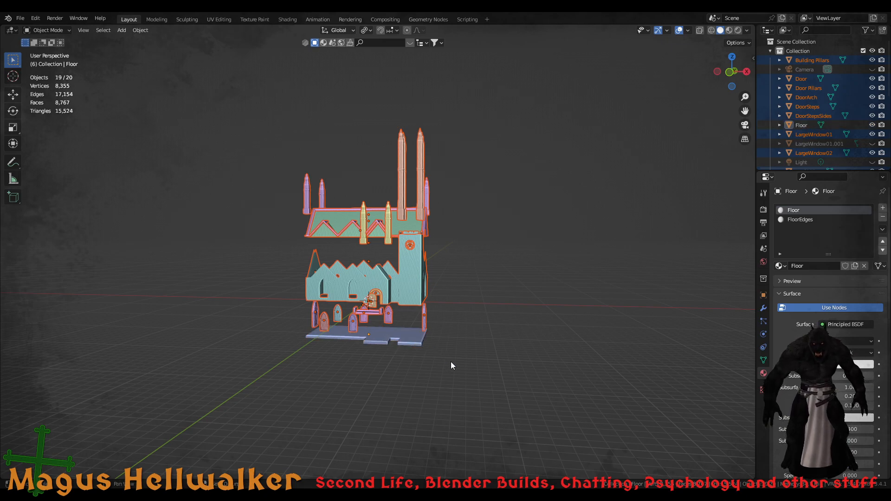
{"action": "left_click", "coordinate": [414, 344], "text": "shift"}
{"action": "middle_click_drag", "start_coordinate": [394, 328], "coordinate": [419, 268]}
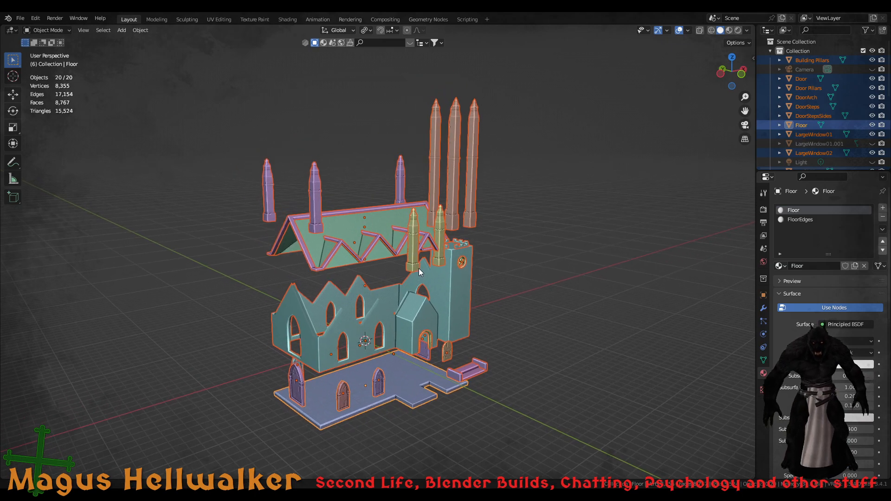
{"action": "left_click", "coordinate": [20, 18]}
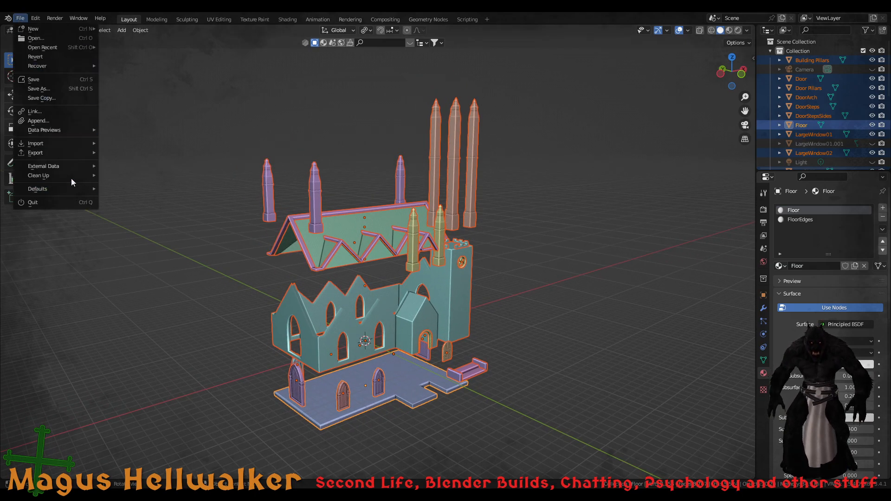
{"action": "mouse_move", "coordinate": [68, 153]}
{"action": "left_click", "coordinate": [158, 153]}
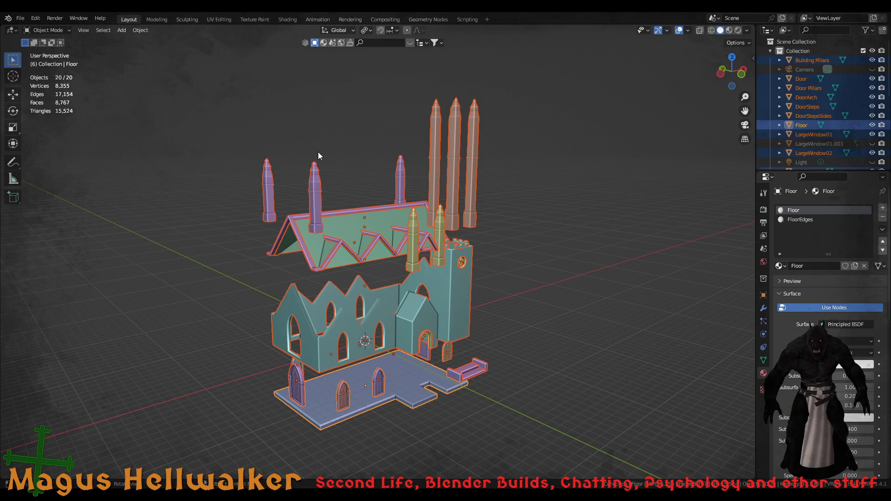
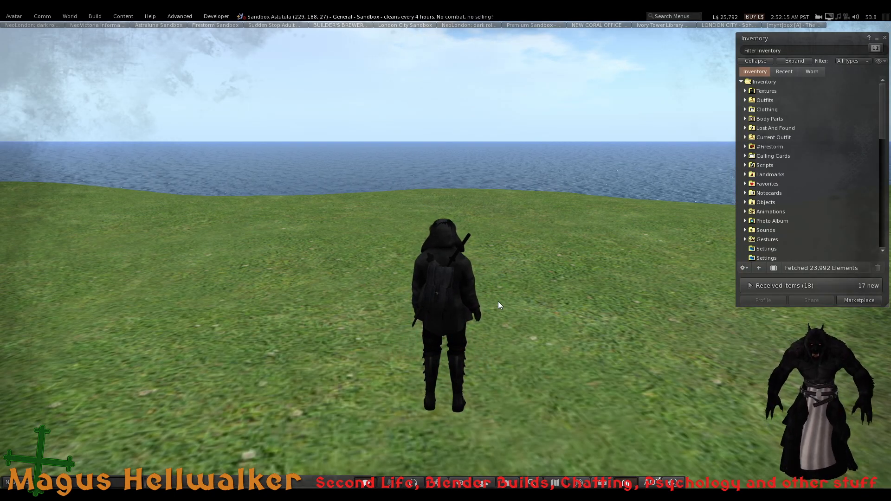
Switch to the Second Life viewer and walk the avatar across the sandbox to an open stretch of grass
{"action": "key", "text": "Left"}
{"action": "key", "text": "Left"}
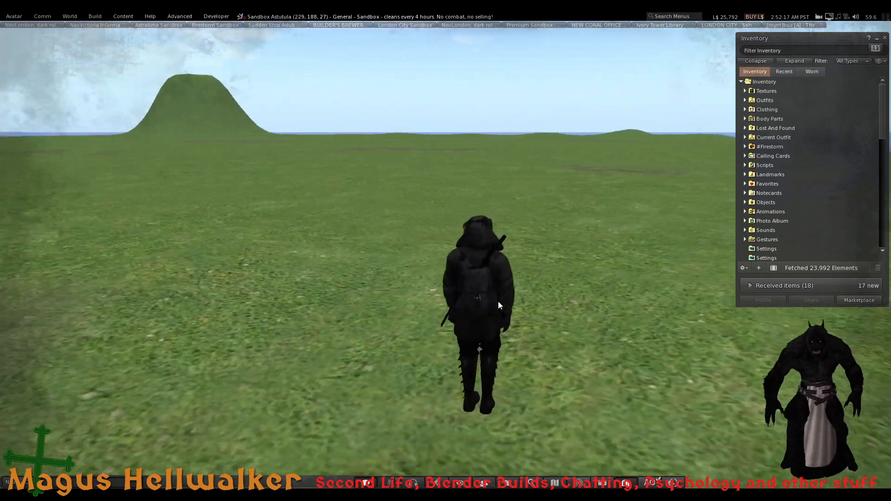
{"action": "key", "text": "Up"}
{"action": "key", "text": "Up"}
{"action": "key", "text": "Left"}
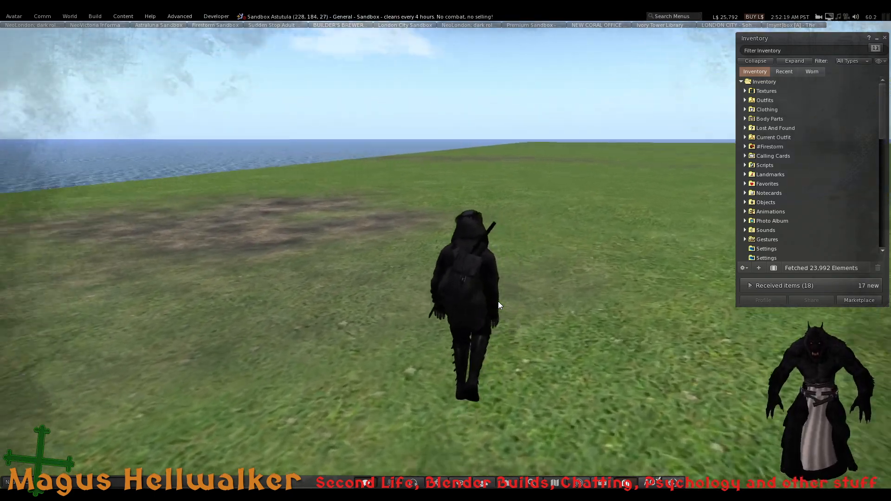
{"action": "key", "text": "Up"}
{"action": "key", "text": "Right"}
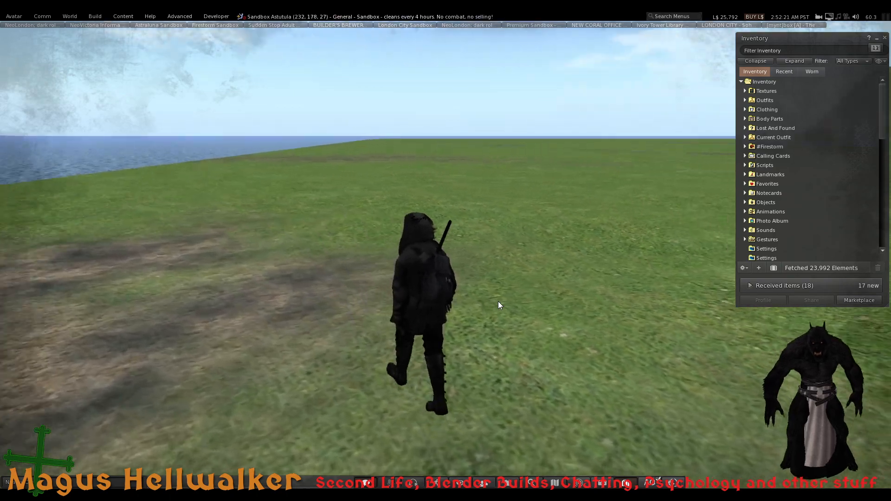
{"action": "key", "text": "Up"}
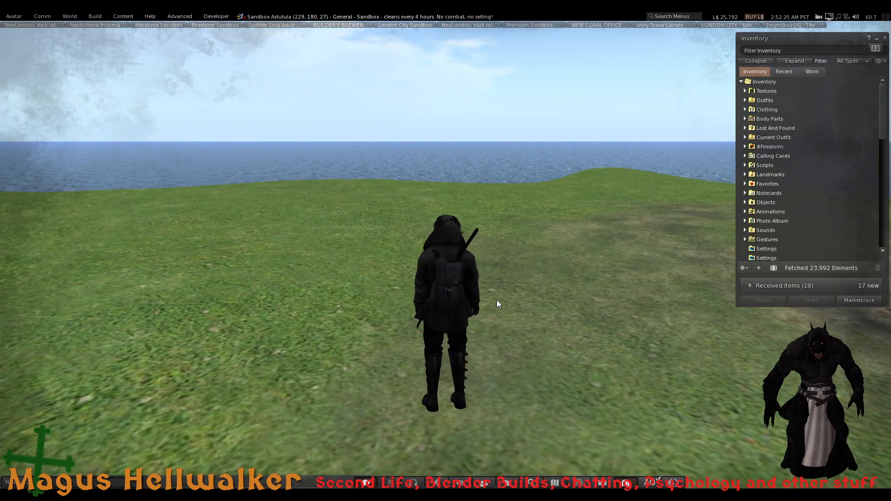
{"action": "key", "text": "Down"}
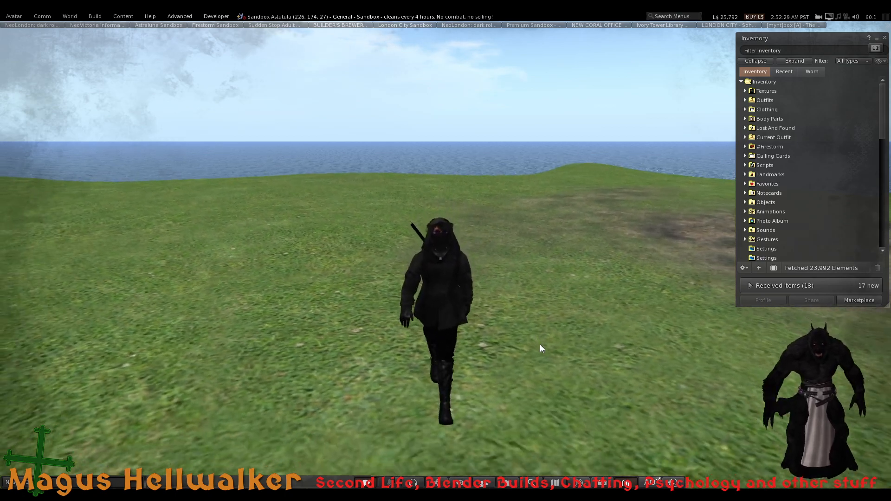
{"action": "key", "text": "Up"}
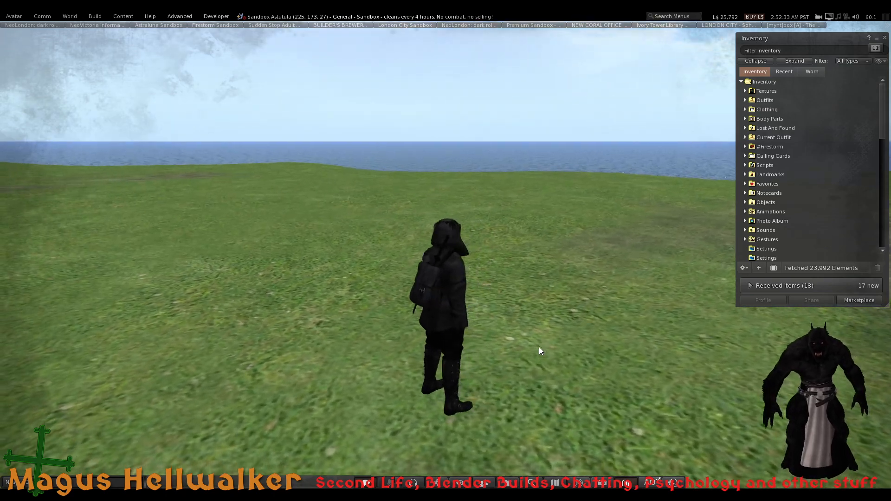
Load the exported church into the mesh model uploader, turn it in the preview and reposition the upload window
{"action": "left_click", "coordinate": [99, 16]}
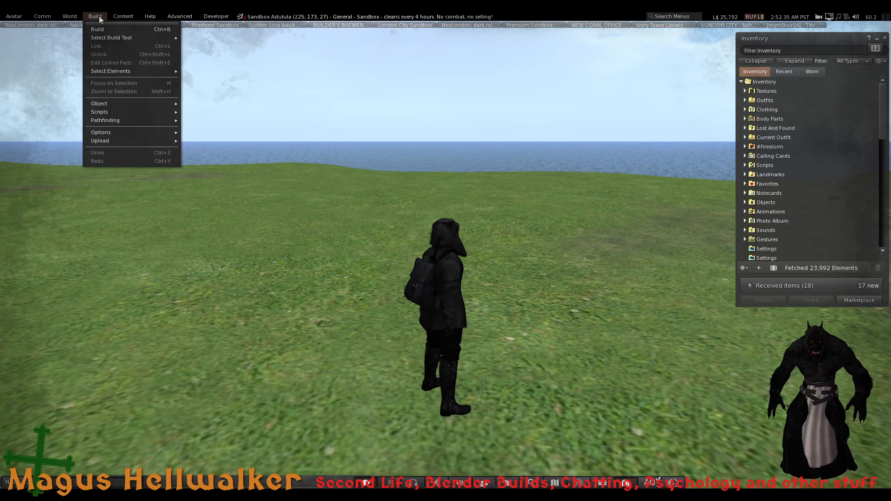
{"action": "mouse_move", "coordinate": [118, 140]}
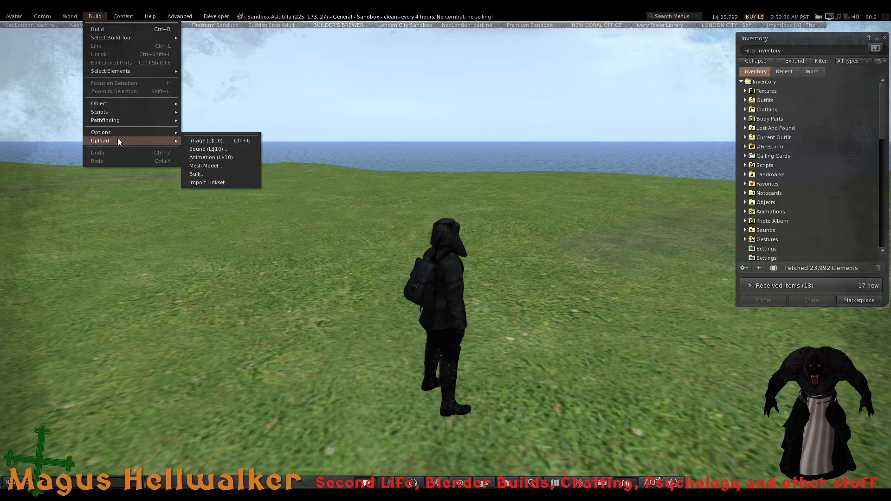
{"action": "left_click", "coordinate": [223, 166]}
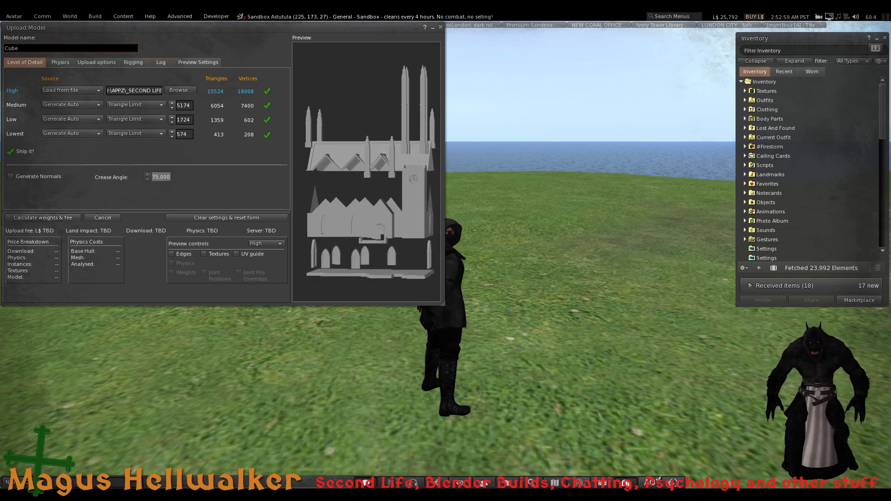
{"action": "mouse_move", "coordinate": [367, 171]}
{"action": "left_mouse_down"}
{"action": "mouse_move", "coordinate": [394, 172]}
{"action": "mouse_move", "coordinate": [370, 180]}
{"action": "left_mouse_up"}
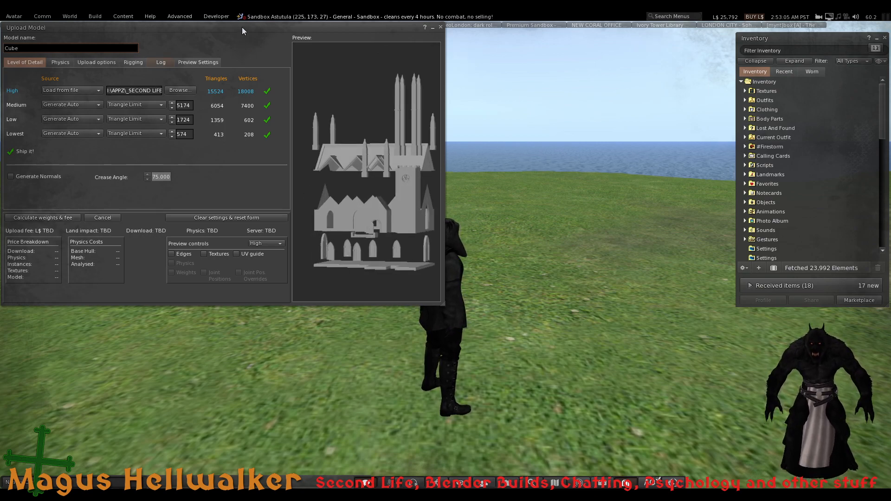
{"action": "mouse_move", "coordinate": [241, 27]}
{"action": "left_mouse_down"}
{"action": "mouse_move", "coordinate": [263, 46]}
{"action": "mouse_move", "coordinate": [257, 62]}
{"action": "mouse_move", "coordinate": [252, 41]}
{"action": "left_mouse_up"}
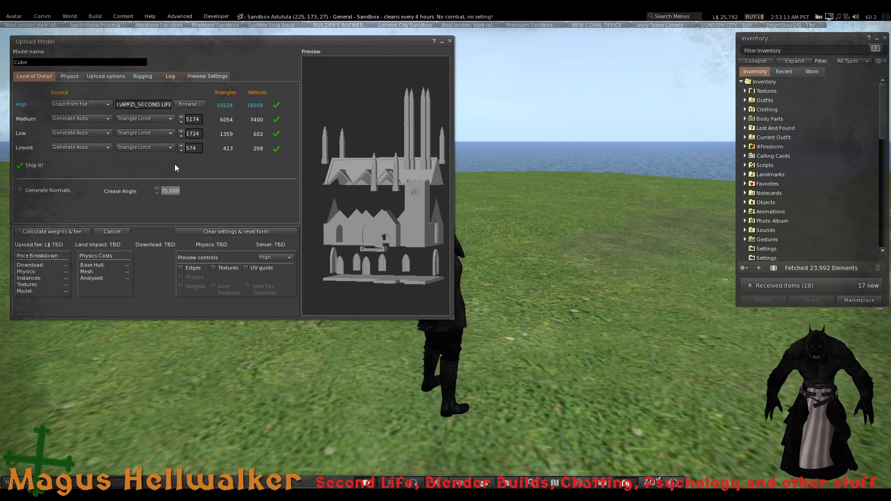
Name the model "Gothic Building 02jex" and calculate its weights and upload fee
{"action": "left_click_drag", "start_coordinate": [31, 62], "coordinate": [1, 63]}
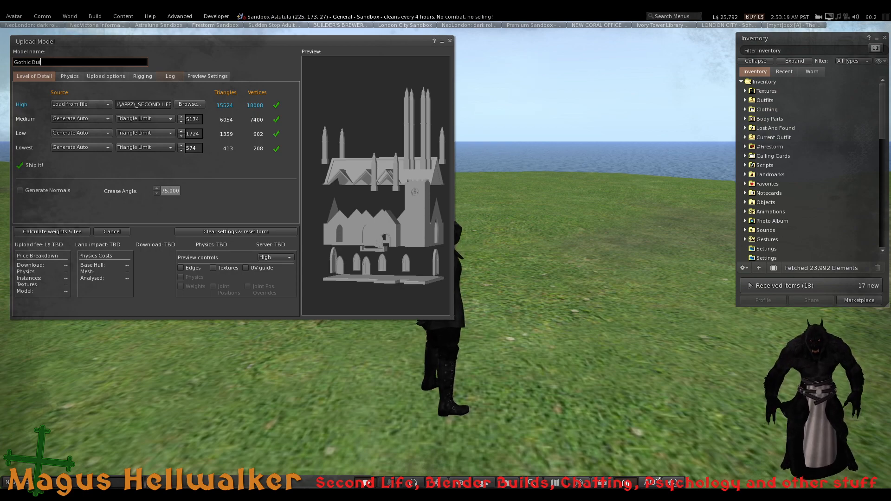
{"action": "type", "text": "02jex"}
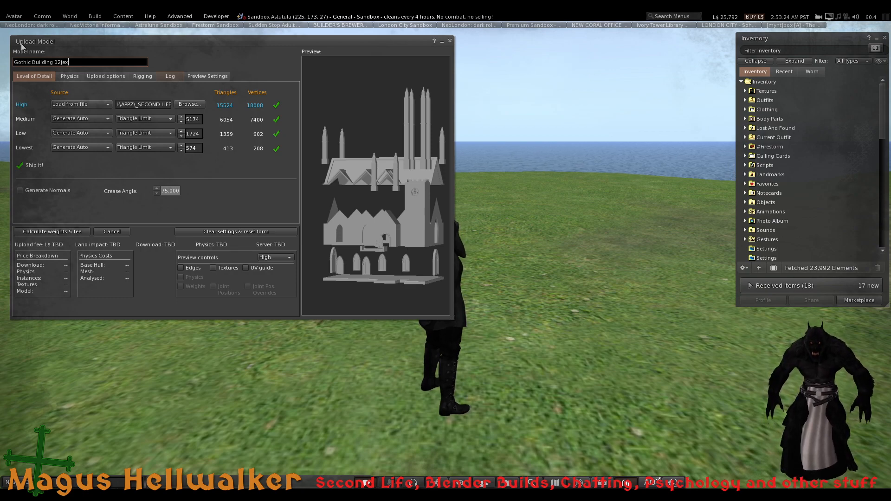
{"action": "left_click", "coordinate": [75, 231]}
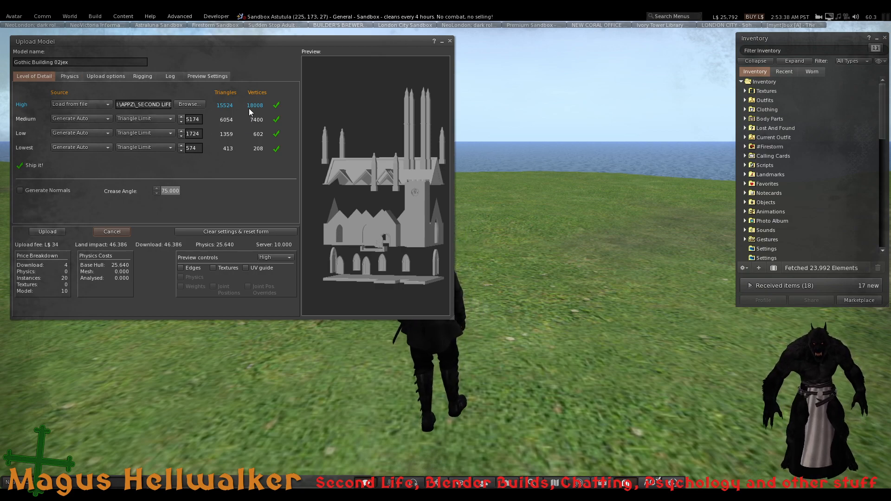
Choose the High level of detail as the physics model and analyze it into hulls with the Surface method
{"action": "left_click", "coordinate": [69, 76]}
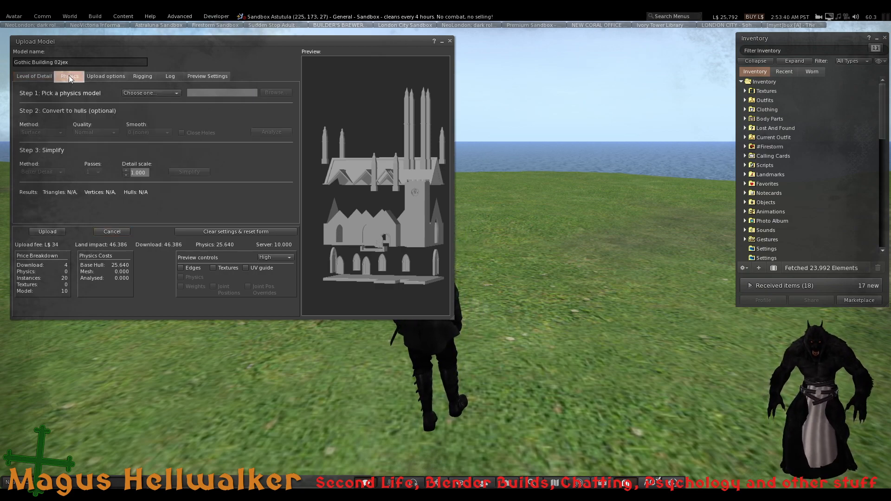
{"action": "left_click", "coordinate": [167, 93]}
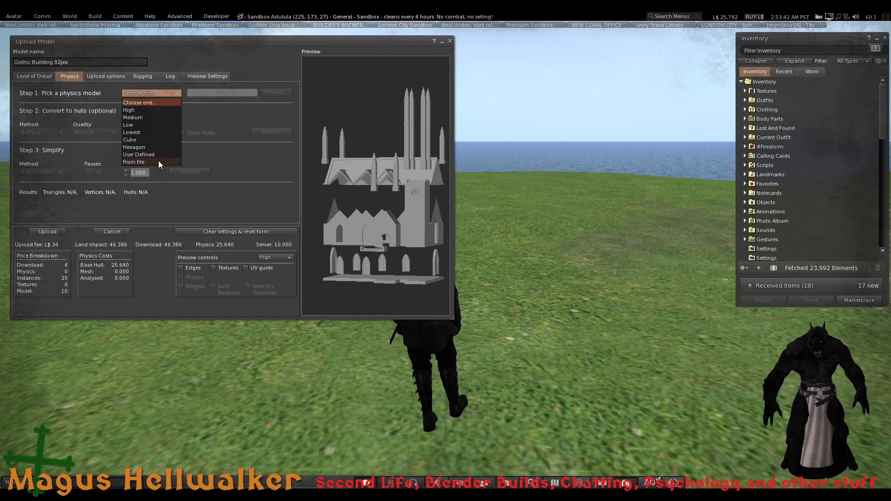
{"action": "left_click", "coordinate": [161, 111]}
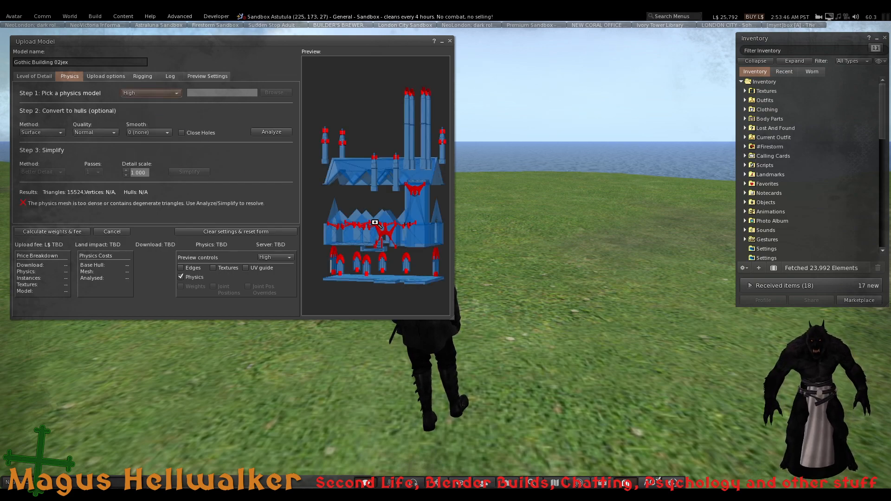
{"action": "mouse_move", "coordinate": [394, 229]}
{"action": "left_mouse_down"}
{"action": "mouse_move", "coordinate": [434, 219]}
{"action": "mouse_move", "coordinate": [391, 228]}
{"action": "left_mouse_up"}
{"action": "left_click", "coordinate": [276, 134]}
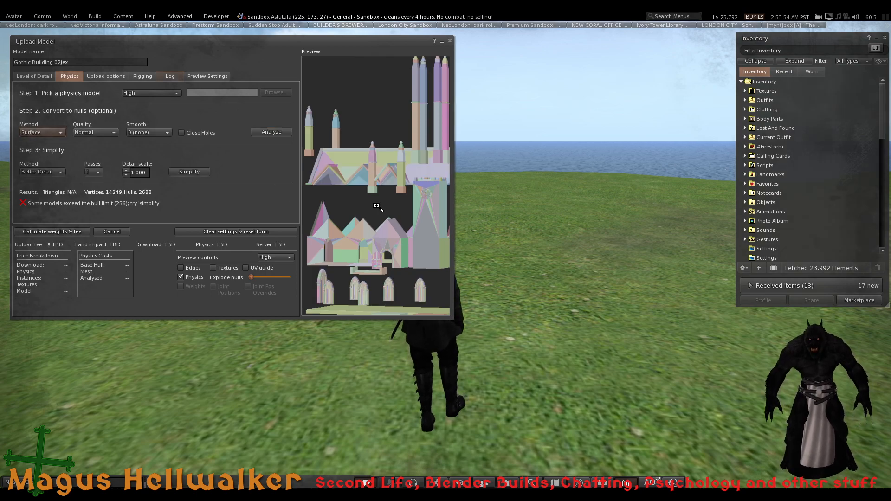
Check the physics hulls in the preview and simplify them with the Retain% method at 100
{"action": "mouse_move", "coordinate": [377, 206]}
{"action": "left_mouse_down"}
{"action": "mouse_move", "coordinate": [395, 206]}
{"action": "mouse_move", "coordinate": [377, 211]}
{"action": "left_mouse_up"}
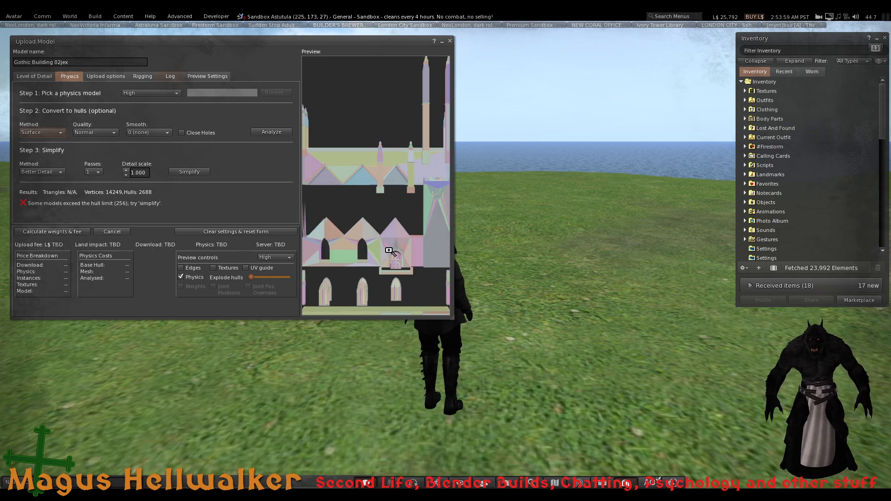
{"action": "left_click_drag", "start_coordinate": [395, 259], "coordinate": [400, 259]}
{"action": "left_click_drag", "start_coordinate": [395, 290], "coordinate": [353, 255]}
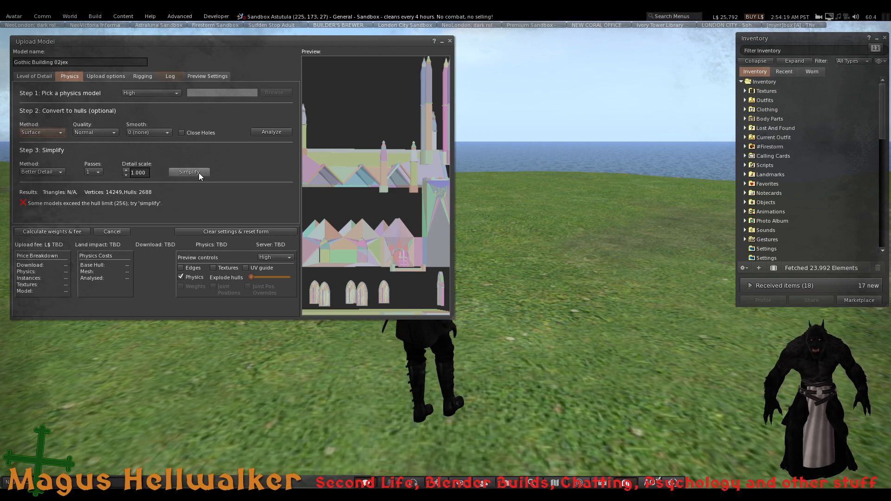
{"action": "left_click", "coordinate": [46, 172]}
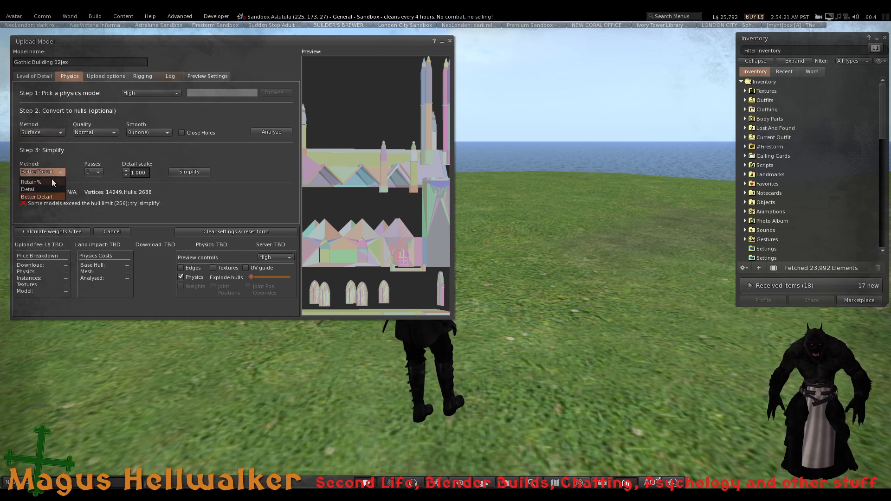
{"action": "left_click", "coordinate": [51, 182]}
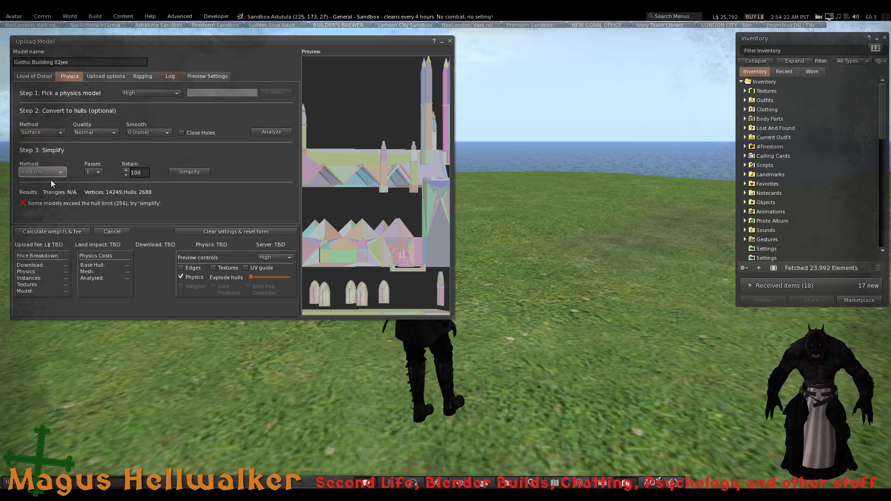
{"action": "left_click", "coordinate": [205, 172]}
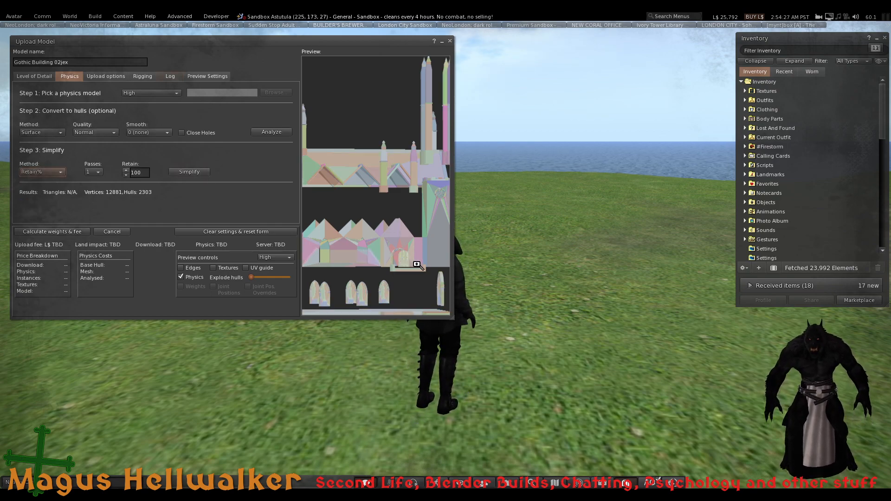
Inspect the simplified hulls in the preview, recalculate the weights and fee, and upload the model
{"action": "left_click_drag", "start_coordinate": [415, 277], "coordinate": [372, 274]}
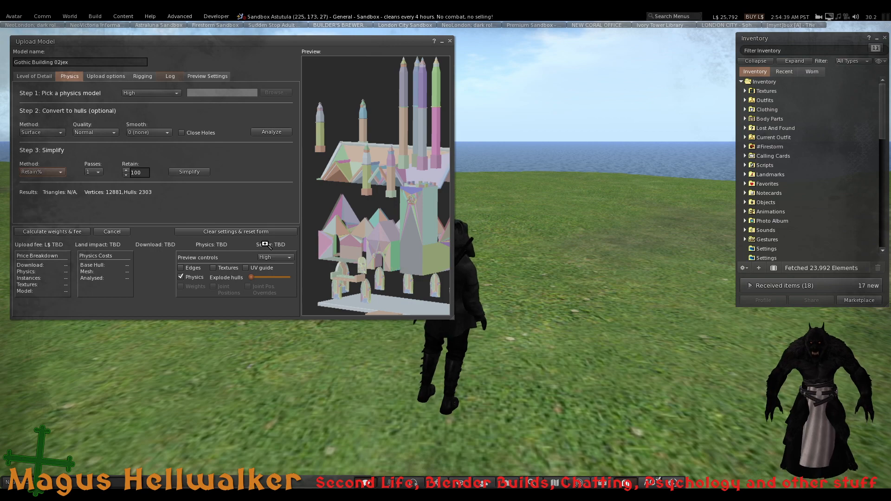
{"action": "left_click", "coordinate": [67, 231]}
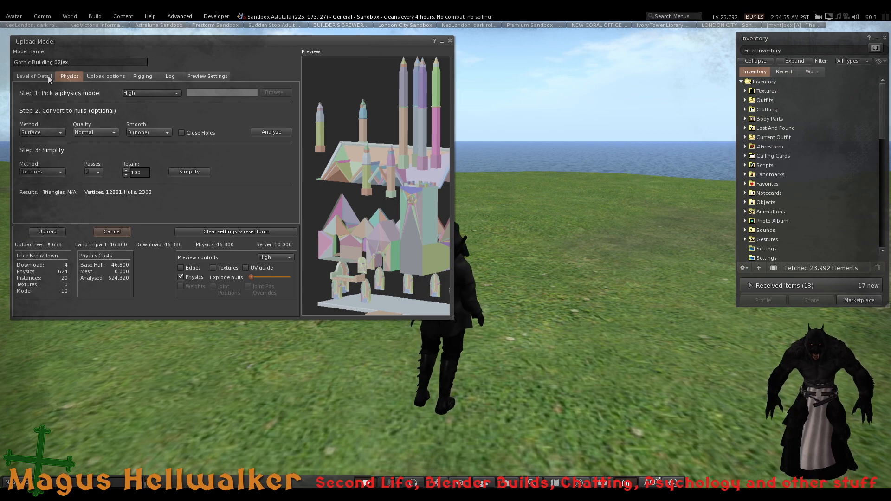
{"action": "left_click", "coordinate": [48, 231]}
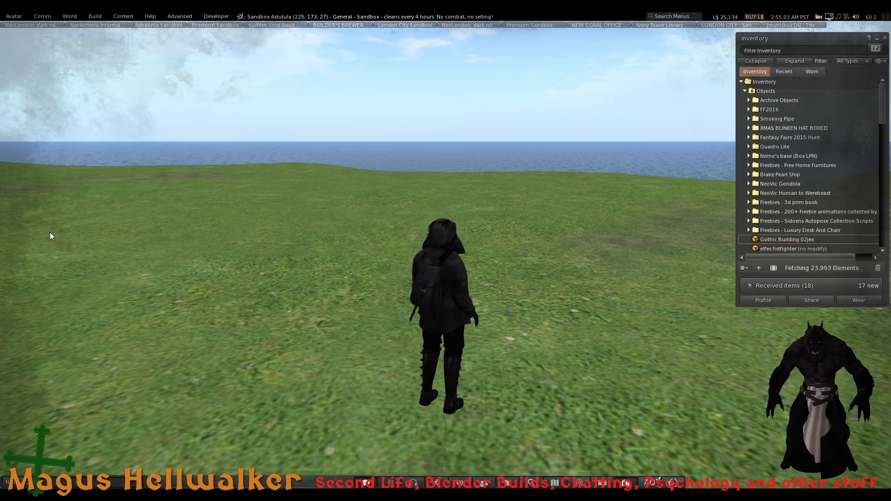
Move the uploaded Gothic Building 02jex item from Objects into the Gothic Church folder inside _MY DESINGNER STUFF
{"action": "left_click", "coordinate": [776, 239]}
{"action": "key", "text": "ctrl+x"}
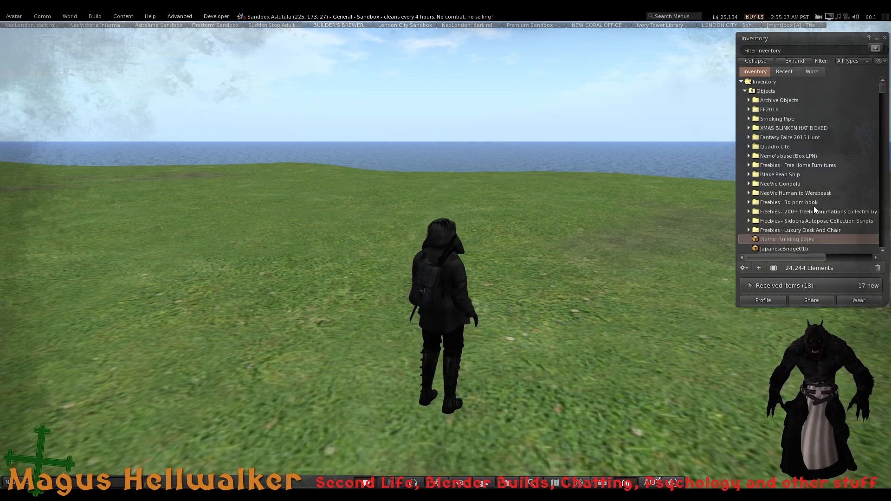
{"action": "left_click", "coordinate": [745, 91]}
{"action": "scroll", "coordinate": [764, 188], "scroll_direction": "down", "scroll_amount": 5}
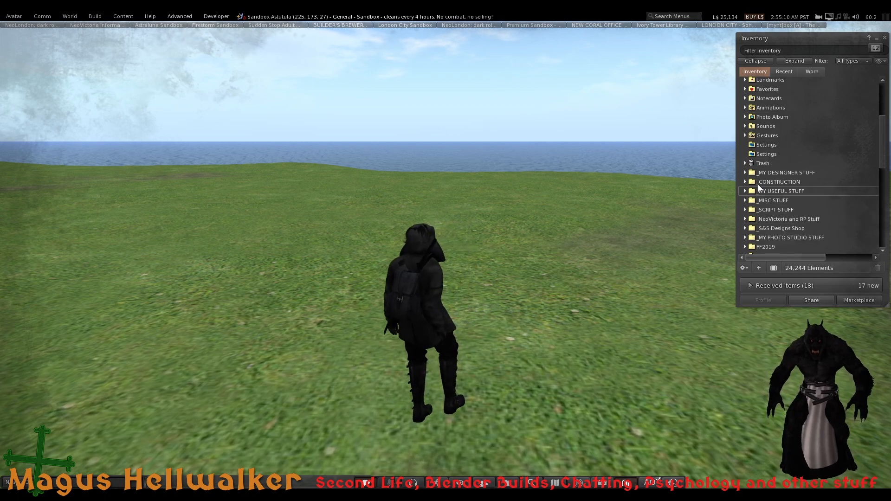
{"action": "left_click", "coordinate": [746, 174]}
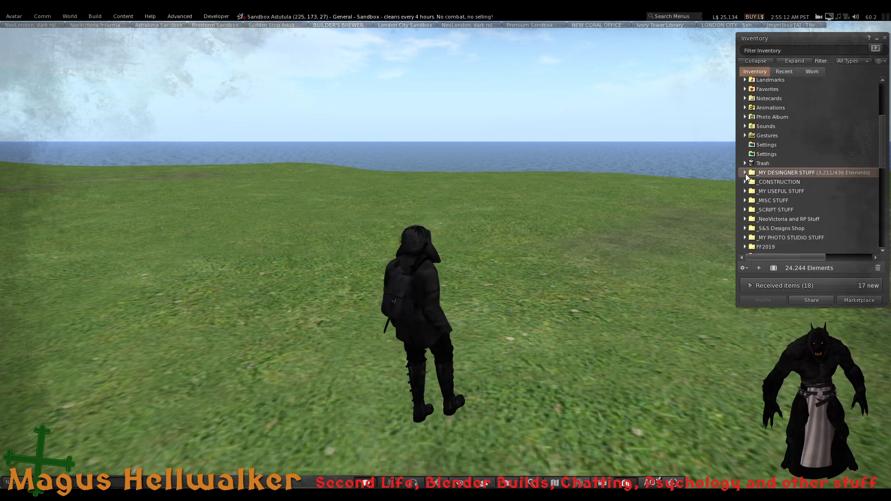
{"action": "left_click", "coordinate": [745, 173]}
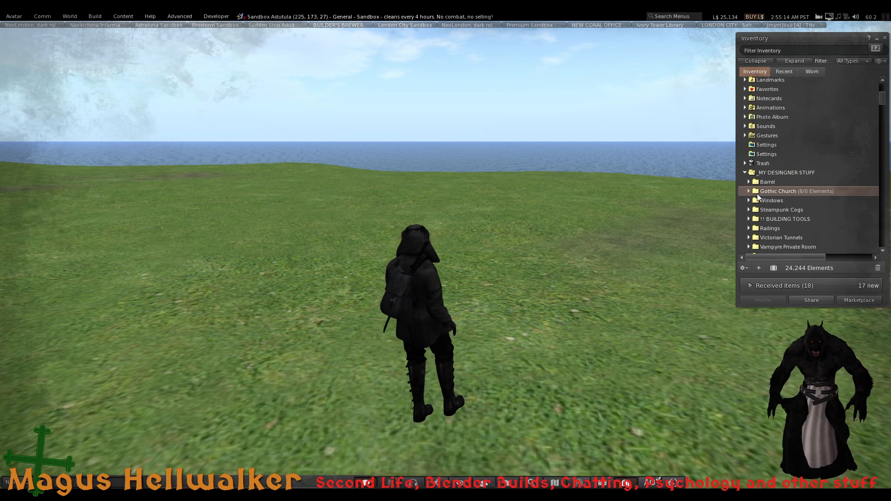
{"action": "double_click", "coordinate": [758, 194]}
{"action": "right_click", "coordinate": [773, 194]}
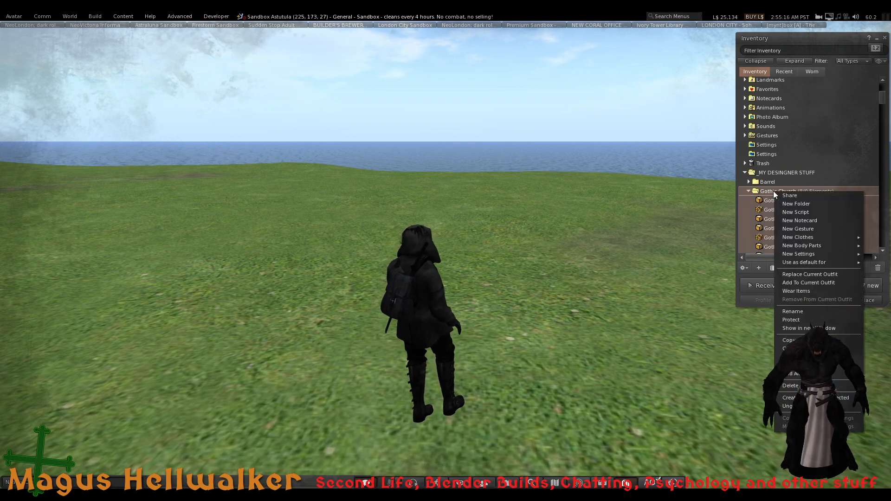
{"action": "left_click", "coordinate": [803, 357]}
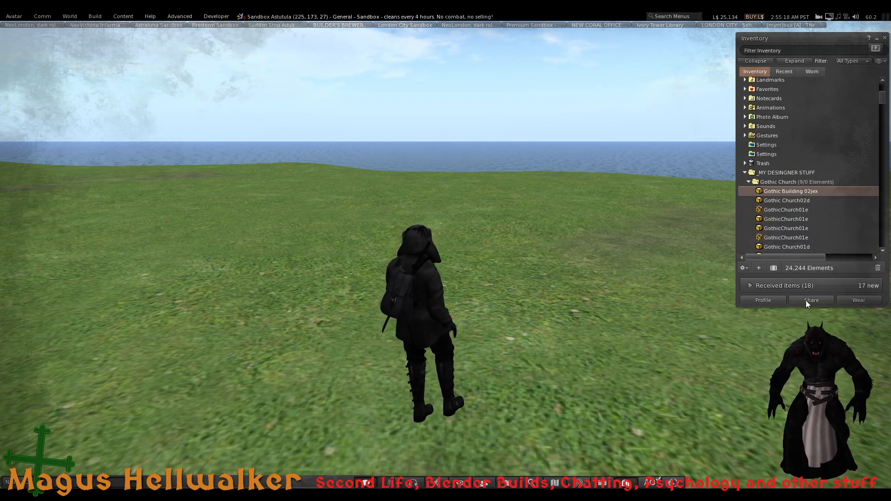
Place Gothic Building 02jex on the grass in front of the avatar and view the exploded church from outside
{"action": "left_click_drag", "start_coordinate": [795, 194], "coordinate": [372, 251]}
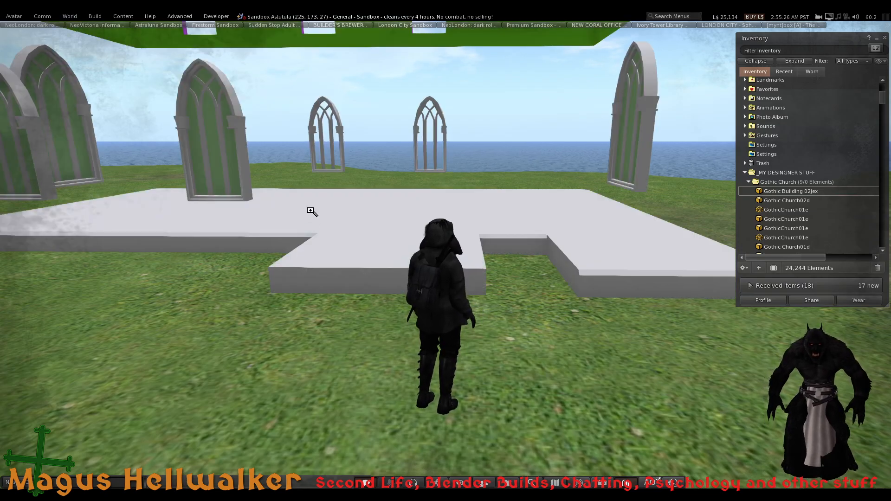
{"action": "left_click_drag", "start_coordinate": [311, 211], "coordinate": [624, 32], "text": "alt"}
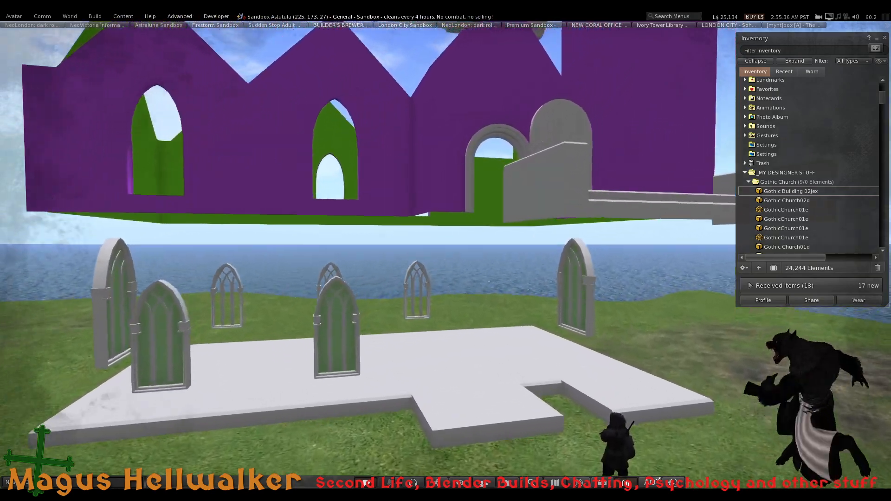
{"action": "left_click_drag", "start_coordinate": [561, 139], "coordinate": [585, 327], "text": "alt"}
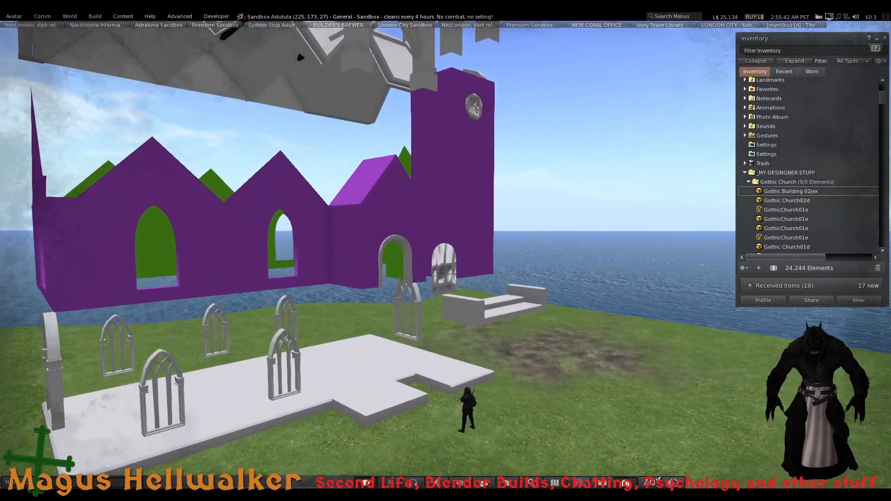
{"action": "left_click_drag", "start_coordinate": [412, 257], "coordinate": [472, 219], "text": "ctrl+alt+shift"}
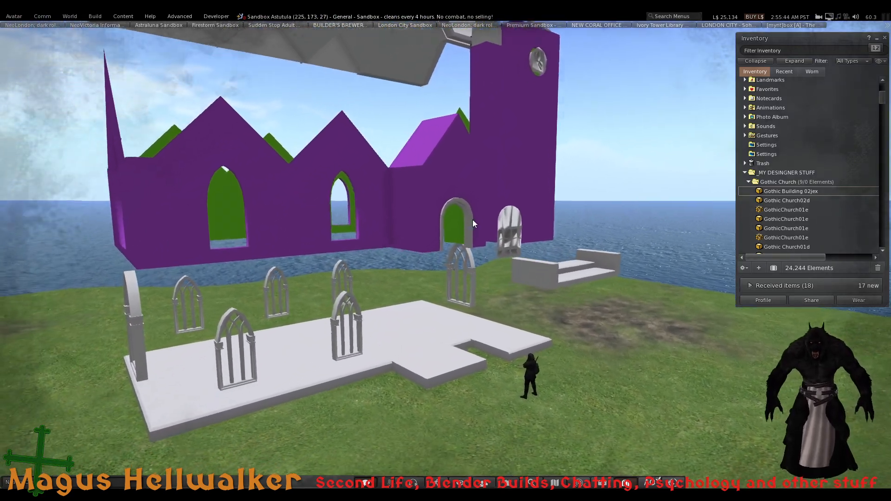
Edit the church with linked-part editing enabled and lower the purple walls straight down onto the floor slab
{"action": "right_click", "coordinate": [427, 291]}
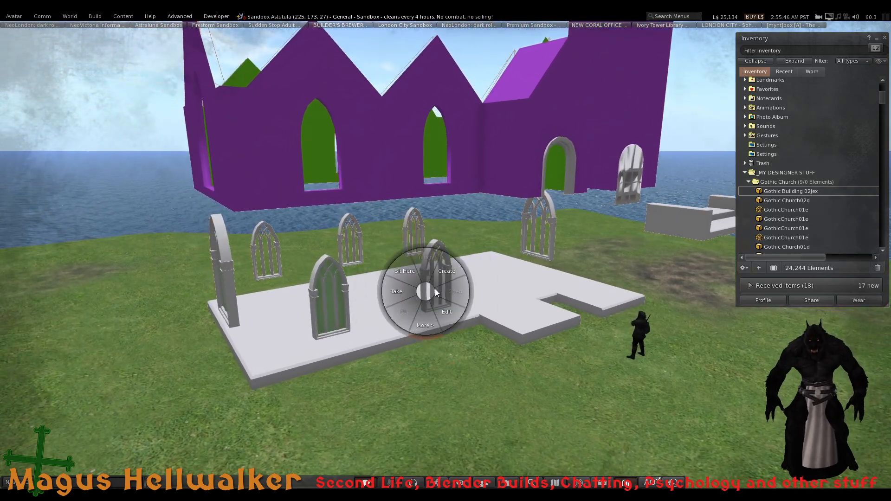
{"action": "left_click", "coordinate": [451, 314]}
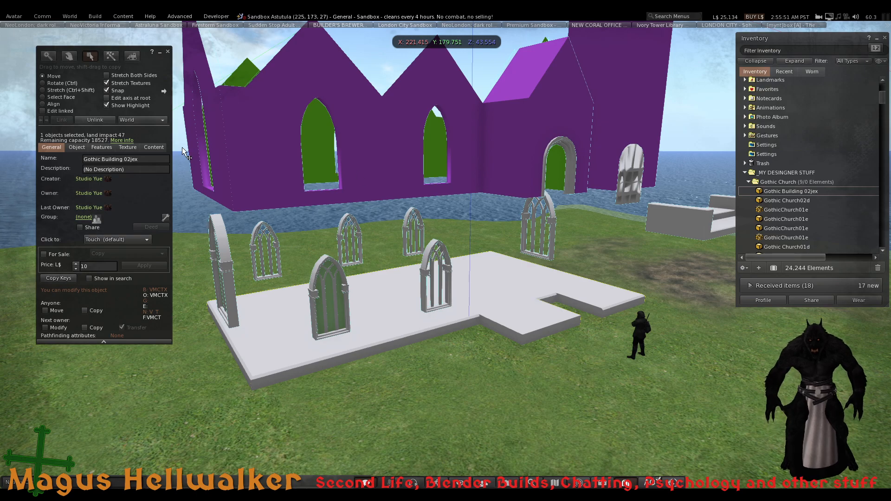
{"action": "left_click", "coordinate": [43, 111]}
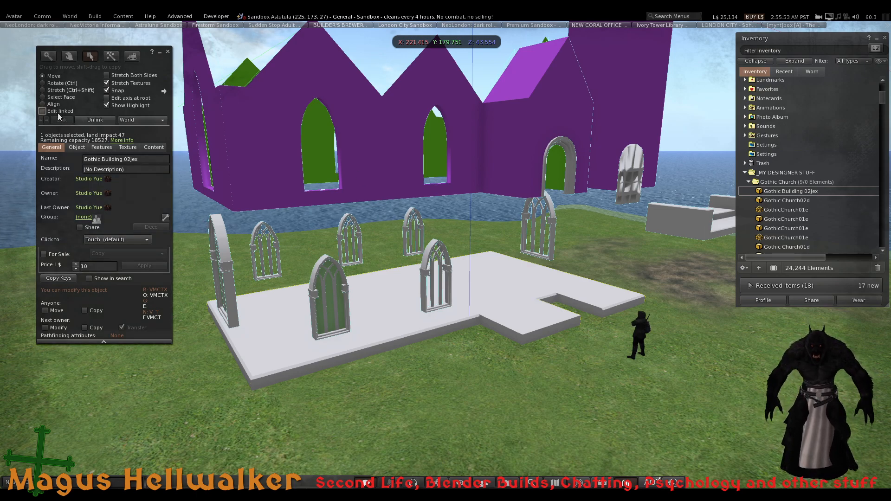
{"action": "left_click", "coordinate": [354, 152]}
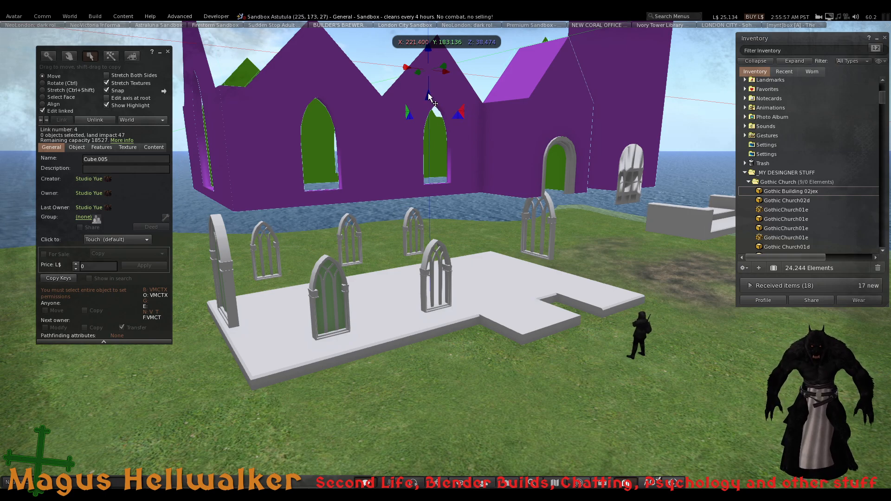
{"action": "left_click_drag", "start_coordinate": [428, 96], "coordinate": [427, 217]}
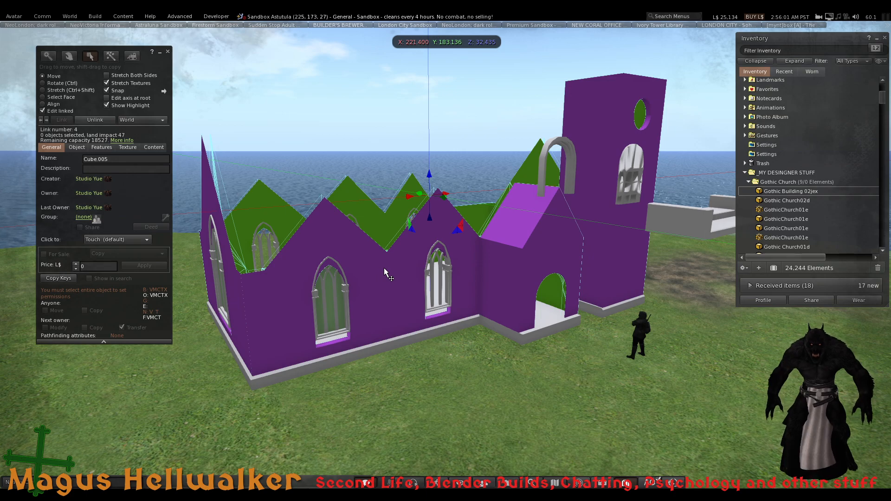
Select a nave window and the tower window as individual linked parts and examine the exploded church from several distances
{"action": "left_click", "coordinate": [439, 289]}
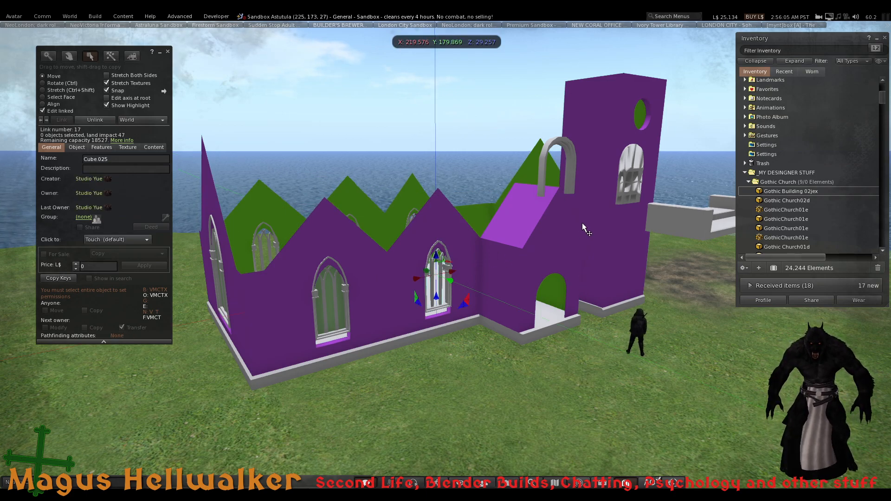
{"action": "left_click", "coordinate": [634, 189]}
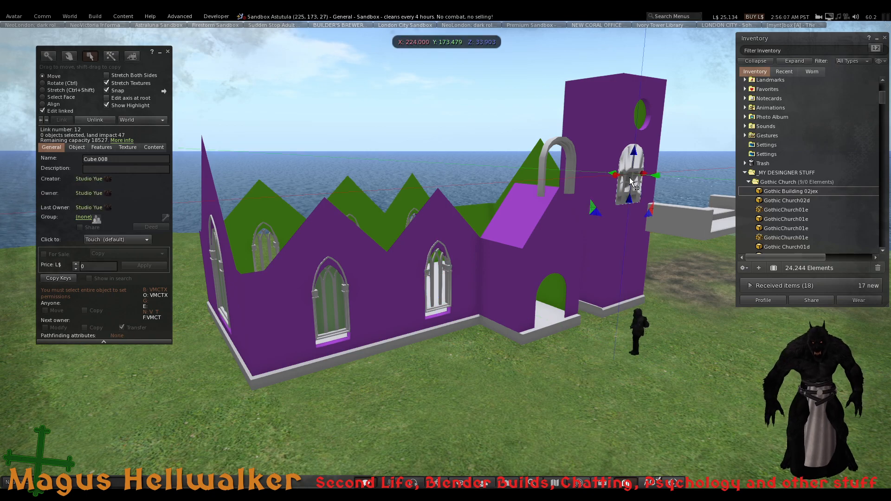
{"action": "key", "text": "Escape"}
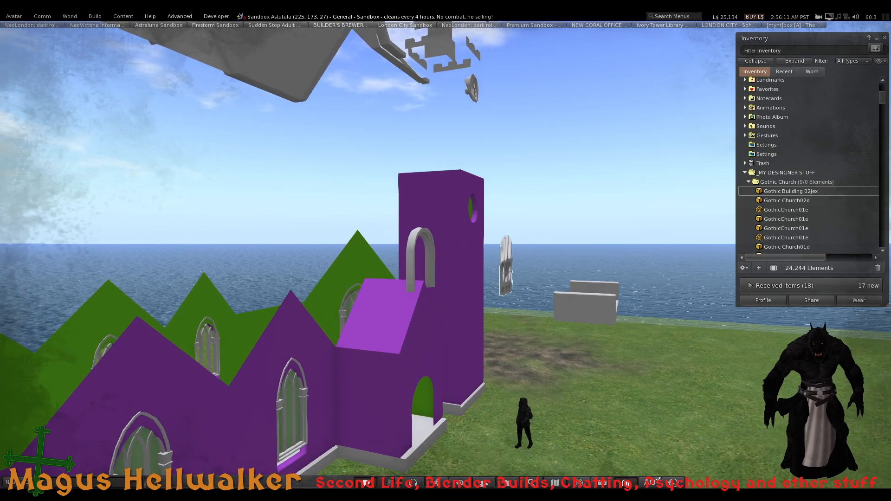
{"action": "left_click_drag", "start_coordinate": [507, 266], "coordinate": [501, 441], "text": "alt"}
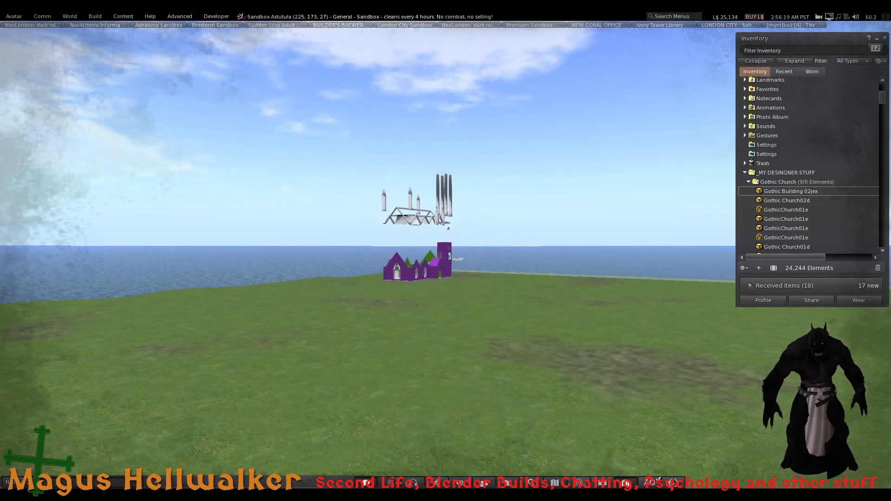
{"action": "left_click_drag", "start_coordinate": [450, 256], "coordinate": [343, 227], "text": "alt"}
{"action": "left_click_drag", "start_coordinate": [446, 143], "coordinate": [441, 107], "text": "alt"}
{"action": "left_click_drag", "start_coordinate": [447, 315], "coordinate": [447, 280], "text": "ctrl+alt"}
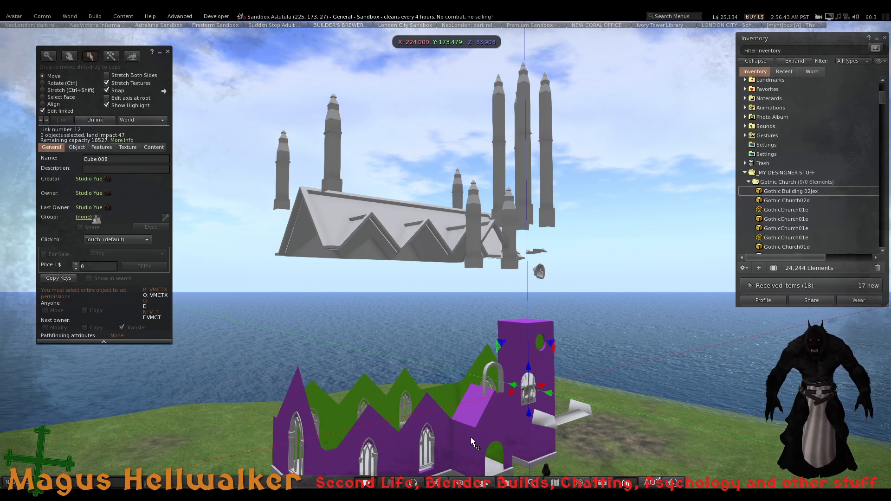
Select both arched windows of the nave's side wall beside the porch as linked parts
{"action": "left_click_drag", "start_coordinate": [426, 447], "coordinate": [427, 304], "text": "alt"}
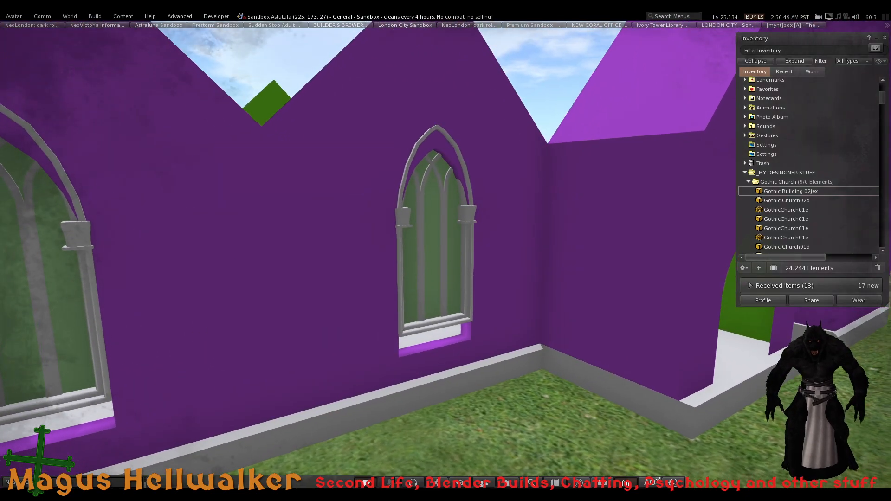
{"action": "left_click", "coordinate": [440, 258]}
{"action": "scroll", "coordinate": [456, 249], "scroll_direction": "down", "scroll_amount": 4}
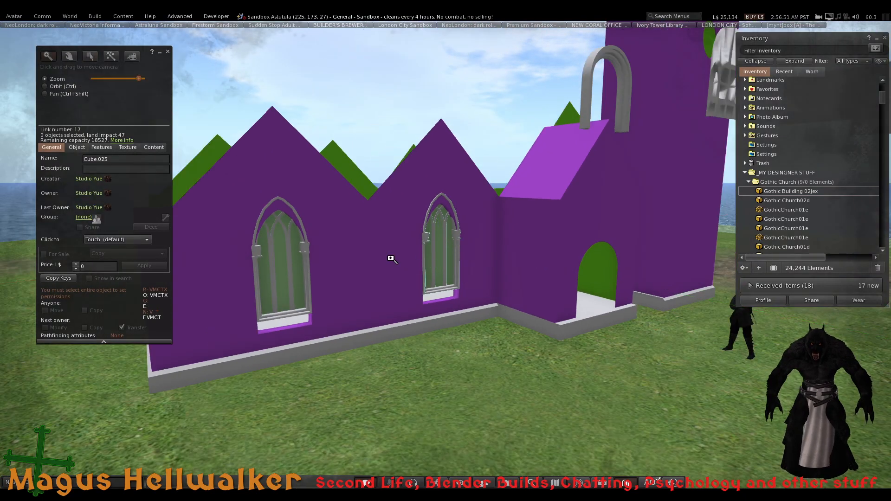
{"action": "left_click", "coordinate": [282, 268], "text": "alt"}
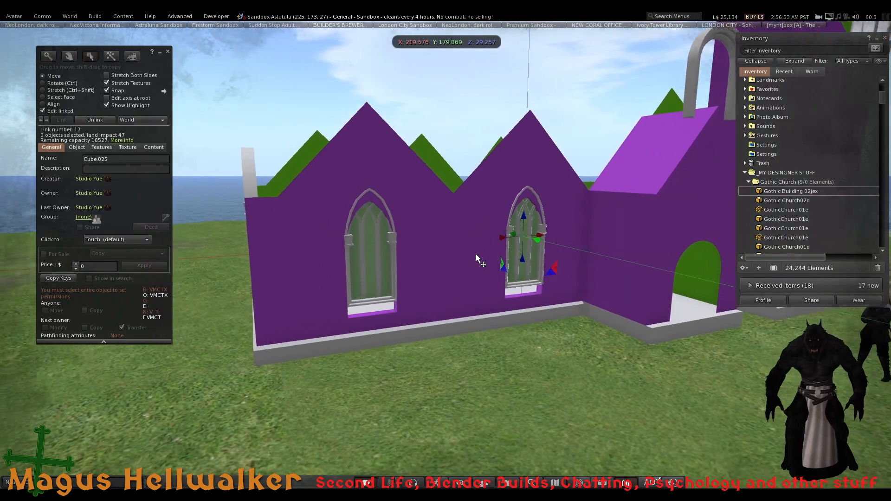
{"action": "left_click", "coordinate": [447, 258], "text": "shift"}
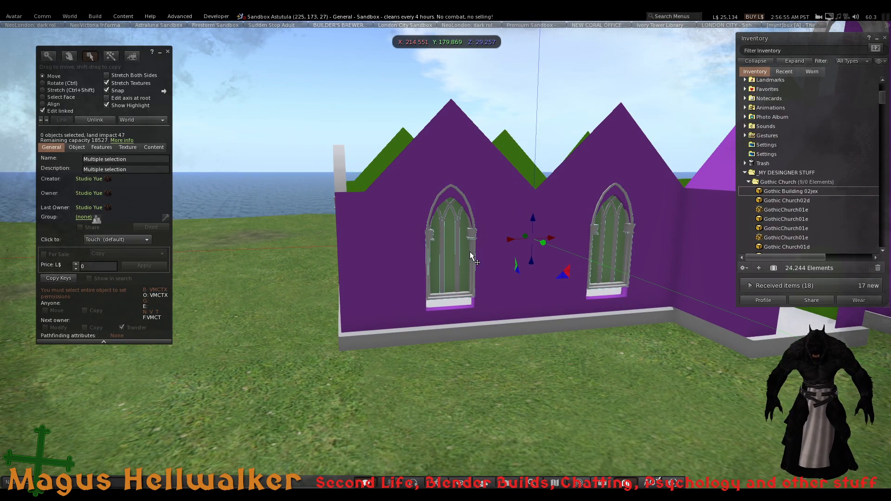
Add the large end-wall windows and the arched windows of the opposite nave wall to the linked-part selection
{"action": "left_click_drag", "start_coordinate": [439, 244], "coordinate": [492, 353], "text": "alt"}
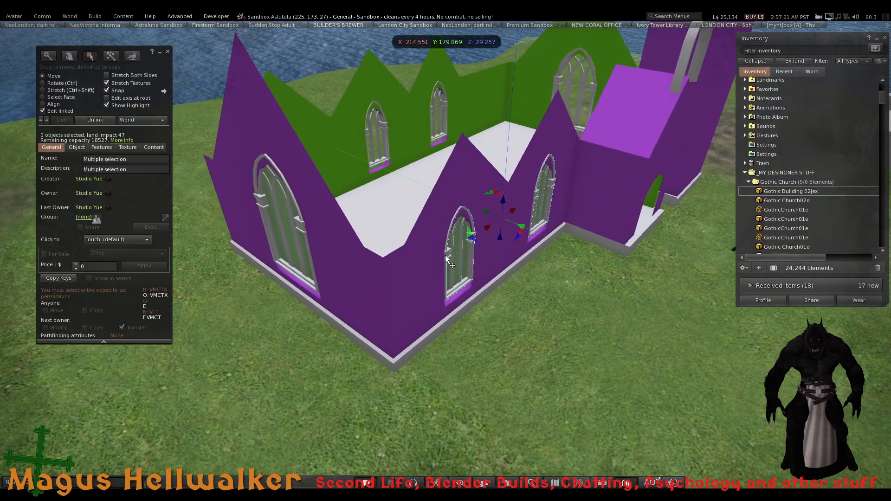
{"action": "left_click", "coordinate": [272, 241], "text": "shift"}
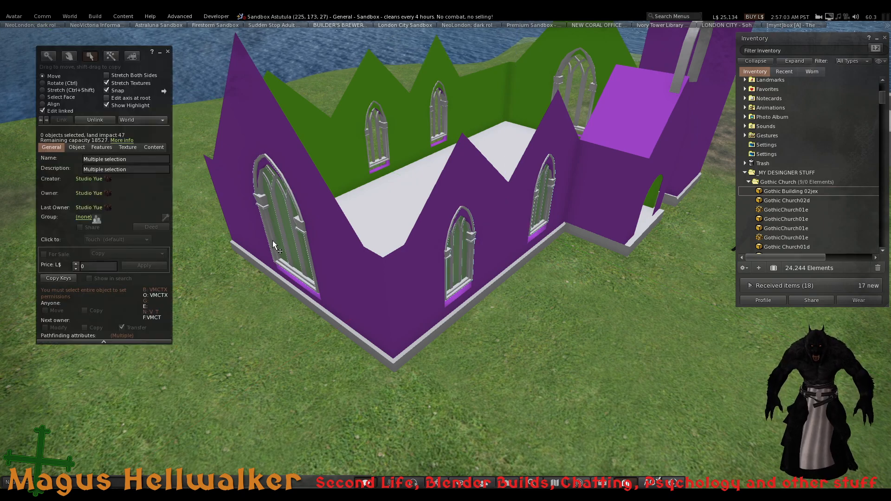
{"action": "left_click", "coordinate": [444, 123], "text": "shift"}
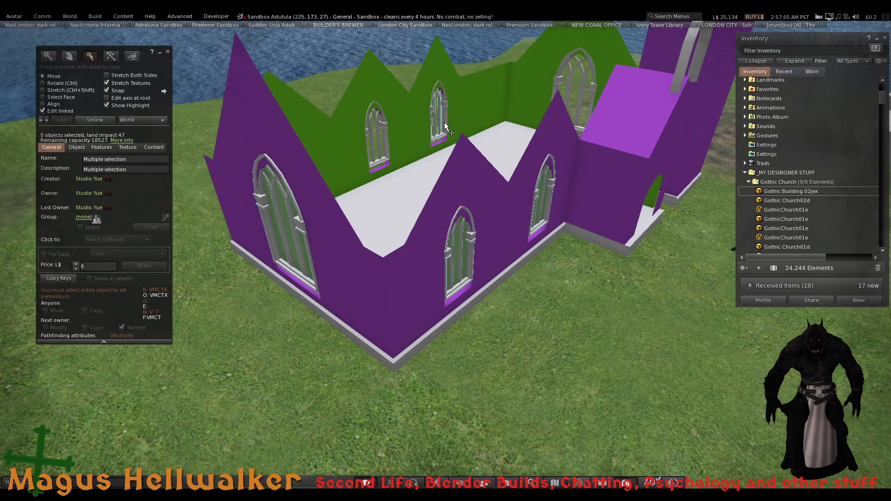
{"action": "left_click", "coordinate": [382, 133], "text": "shift"}
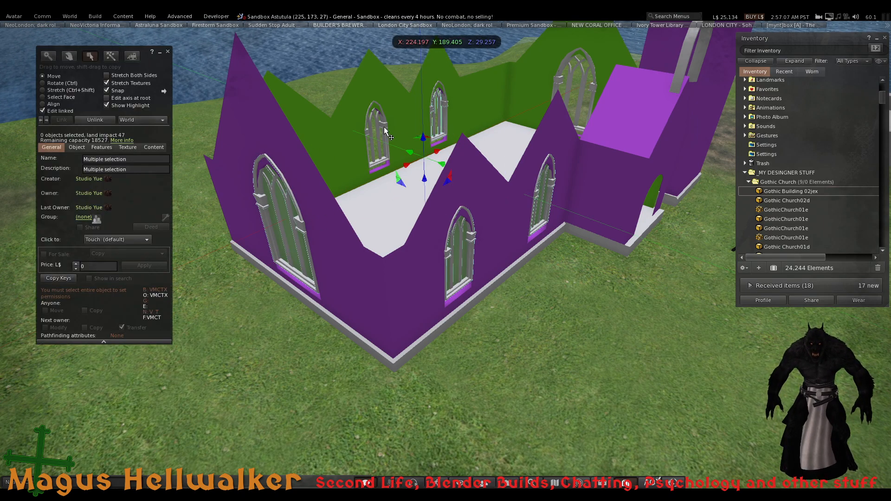
{"action": "left_click", "coordinate": [384, 127], "text": "shift"}
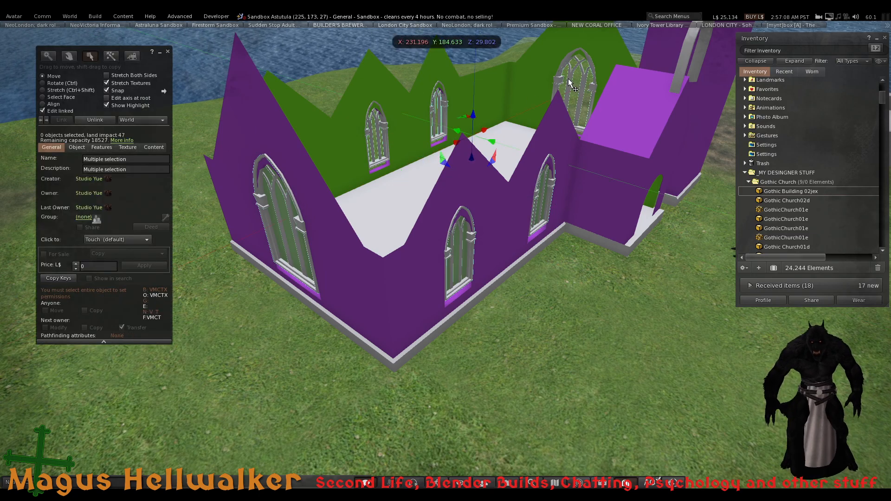
{"action": "key", "text": "Escape"}
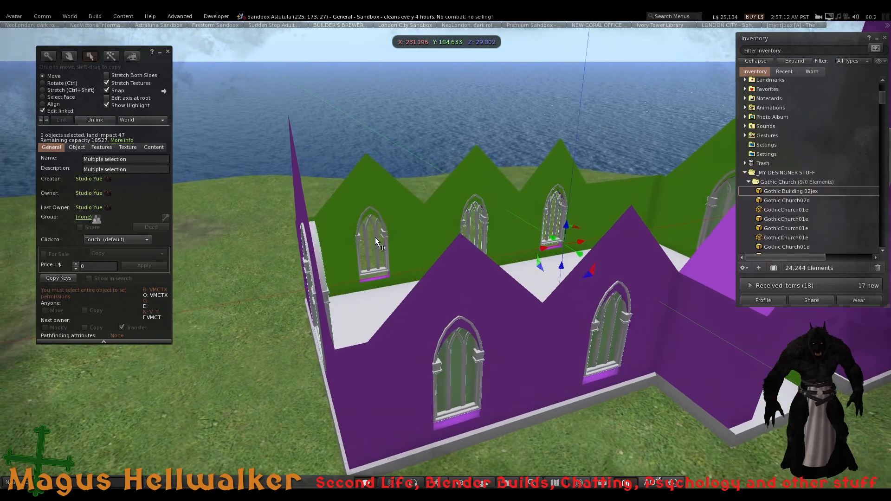
{"action": "key", "text": "Escape"}
{"action": "left_click", "coordinate": [375, 237], "text": "shift"}
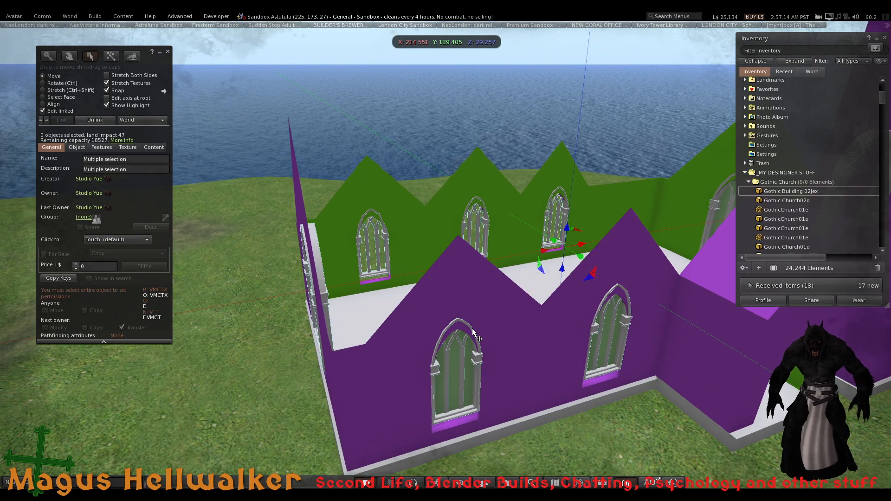
{"action": "key", "text": "Escape"}
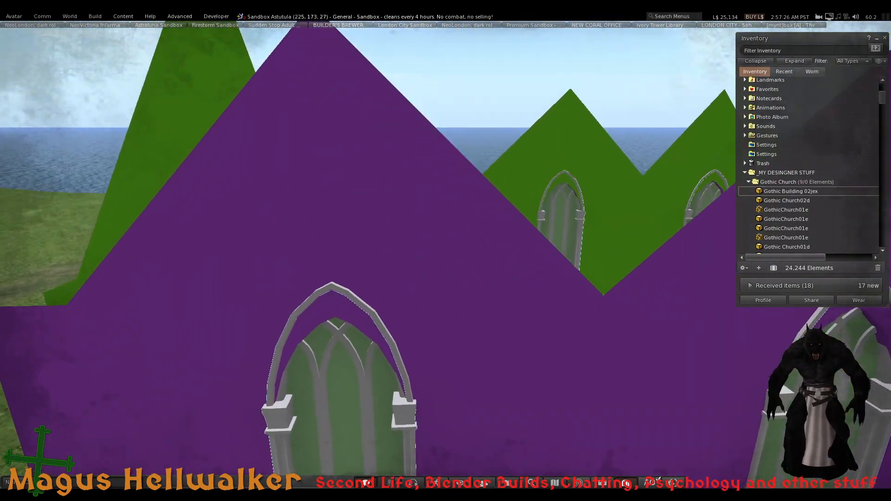
Lower the selected nave windows together into their wall openings, to a Z position of about 28.915
{"action": "left_click_drag", "start_coordinate": [425, 300], "coordinate": [424, 277], "text": "ctrl+alt"}
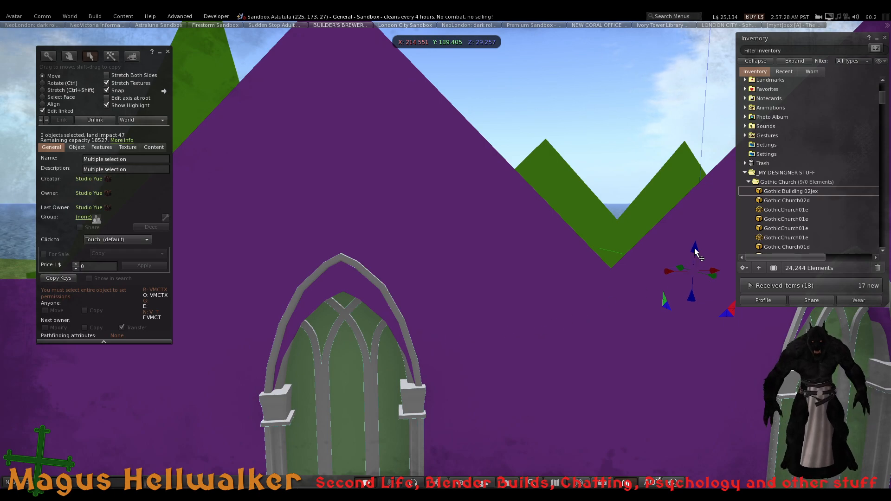
{"action": "left_click_drag", "start_coordinate": [695, 248], "coordinate": [687, 265]}
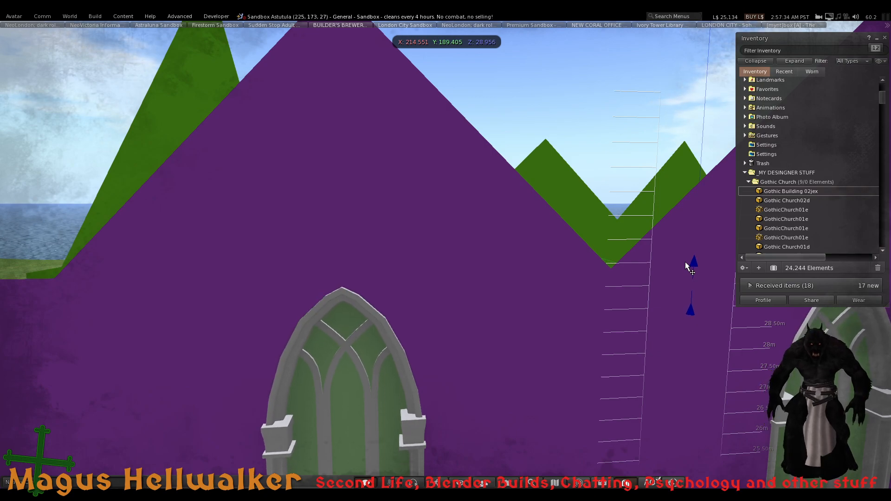
{"action": "left_click_drag", "start_coordinate": [695, 287], "coordinate": [447, 261], "text": "alt"}
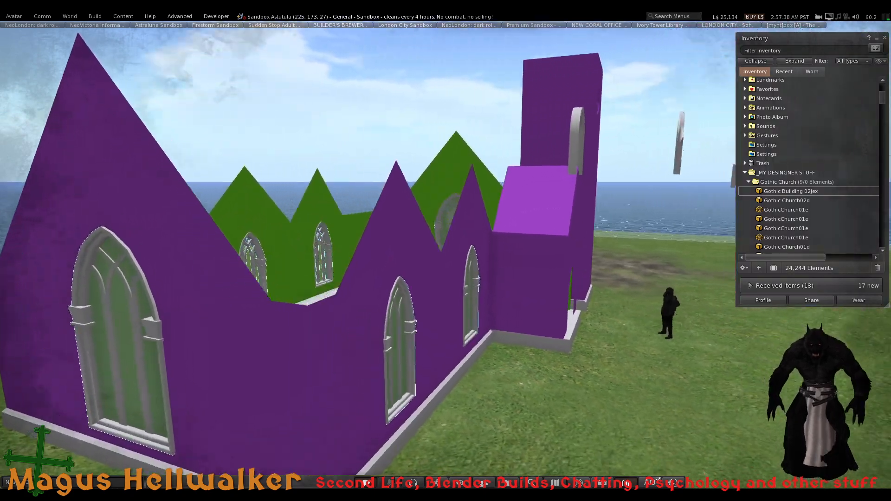
{"action": "left_click_drag", "start_coordinate": [445, 338], "coordinate": [494, 255], "text": "ctrl+alt"}
{"action": "left_click_drag", "start_coordinate": [631, 230], "coordinate": [632, 231]}
{"action": "key", "text": "Escape"}
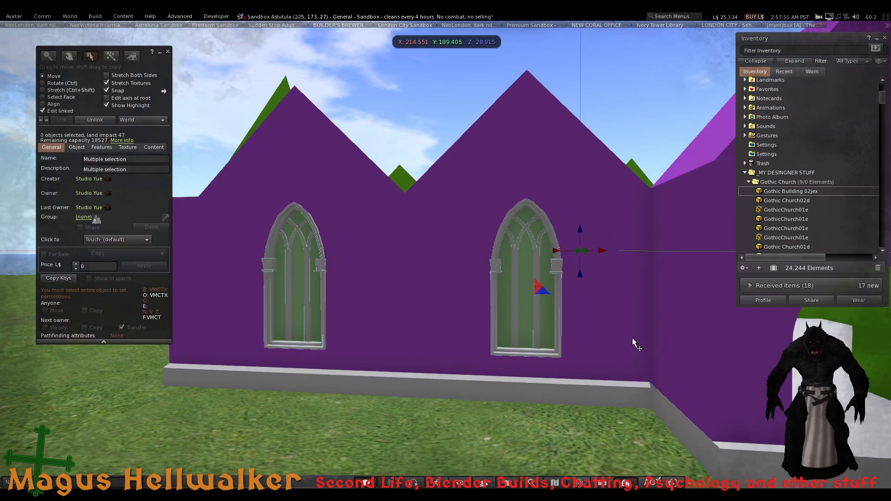
Stop editing the windows and walk the avatar up to the church's arched doorway
{"action": "left_click", "coordinate": [607, 420]}
{"action": "key", "text": "Escape"}
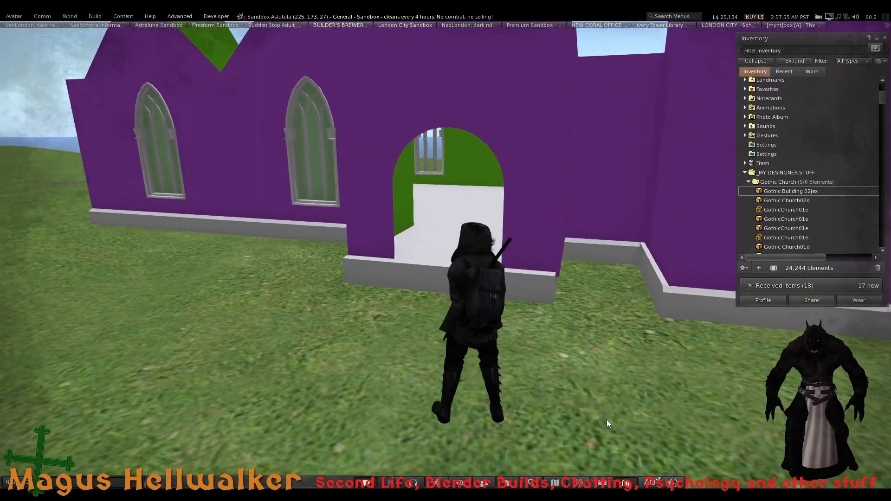
{"action": "key", "text": "Left"}
{"action": "key", "text": "Up"}
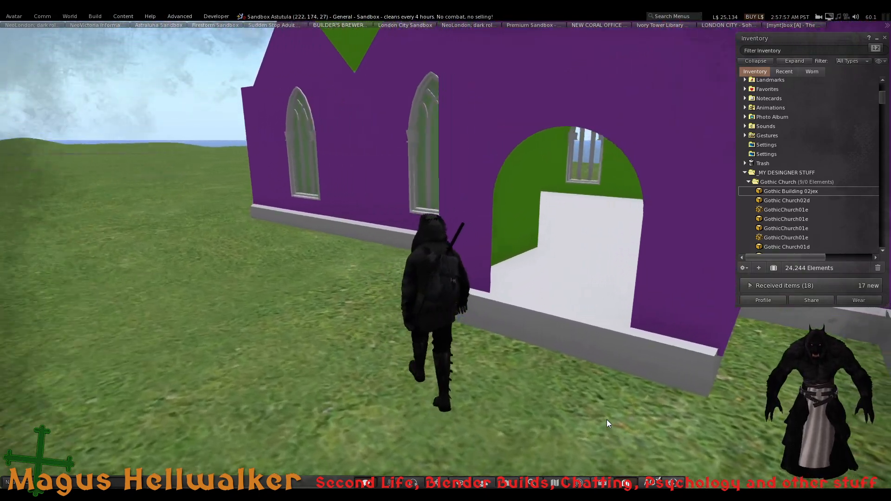
{"action": "key", "text": "Up"}
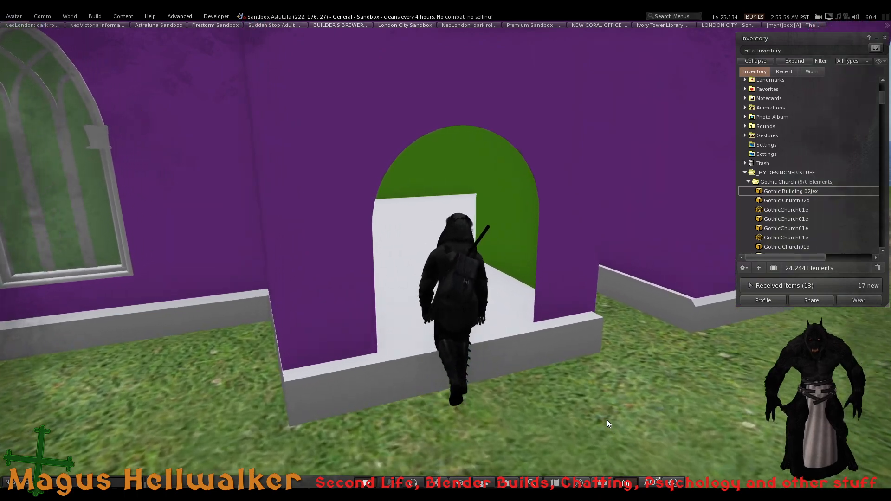
{"action": "key", "text": "Right"}
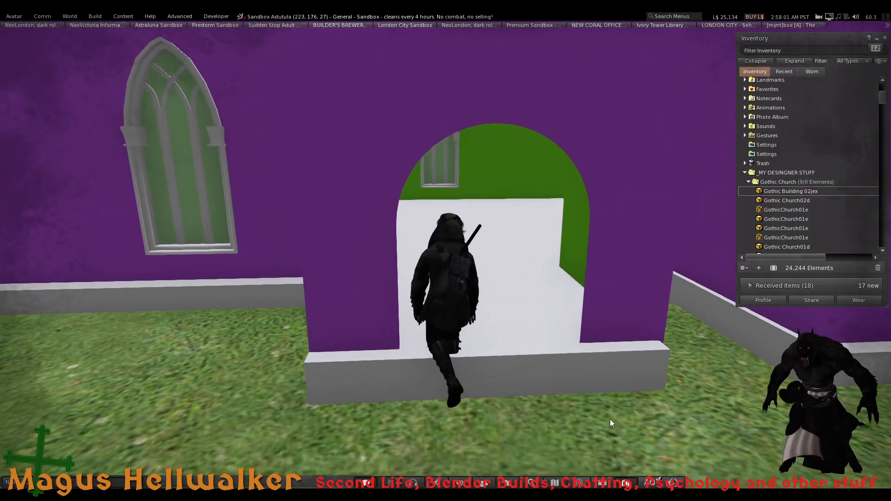
Set the physics shape type of the whole linked church to Prim and leave editing
{"action": "right_click", "coordinate": [372, 127]}
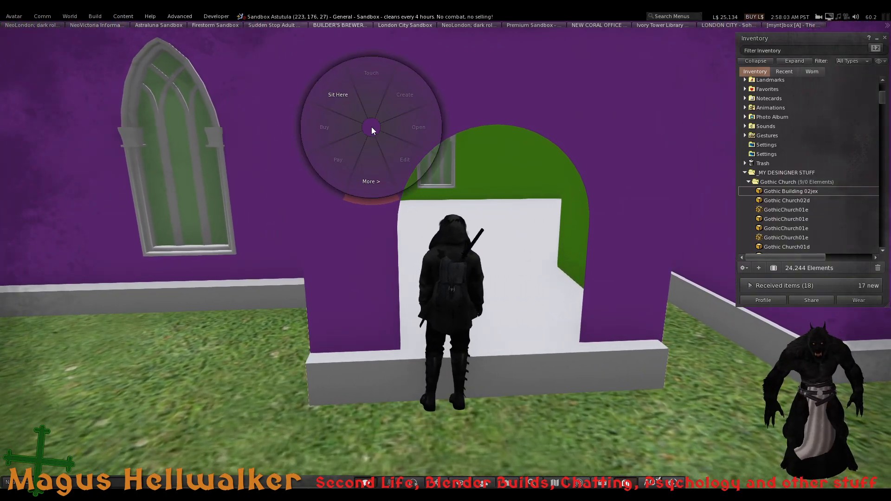
{"action": "left_click", "coordinate": [402, 149]}
{"action": "left_click", "coordinate": [104, 150]}
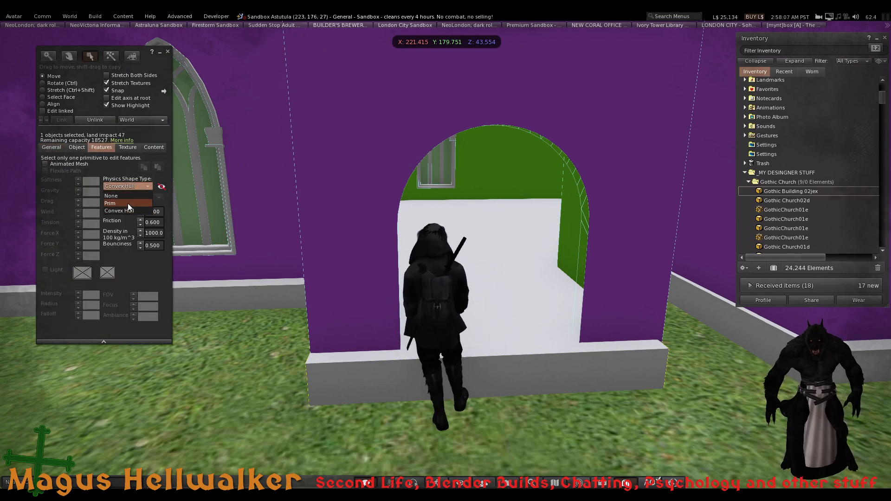
{"action": "left_click", "coordinate": [128, 203]}
{"action": "left_click", "coordinate": [244, 338]}
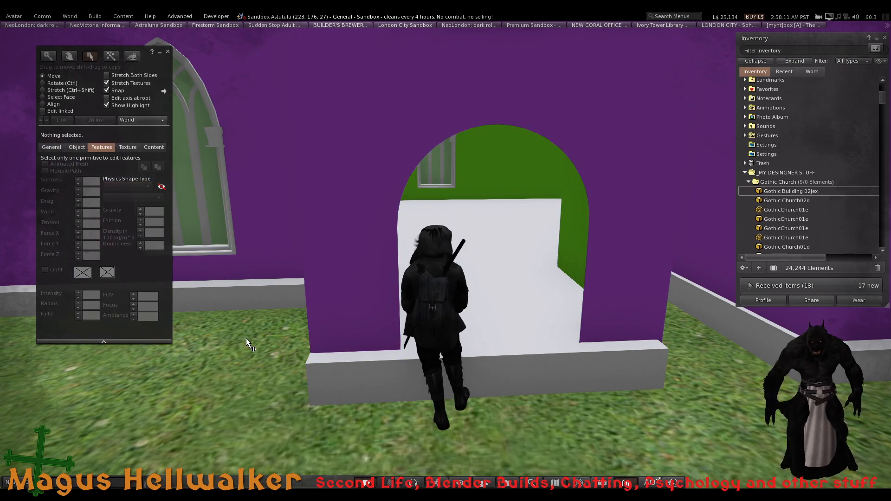
{"action": "key", "text": "Escape"}
Walk the avatar through the doorway and around the nave and tower base to examine the interior
{"action": "key", "text": "Up"}
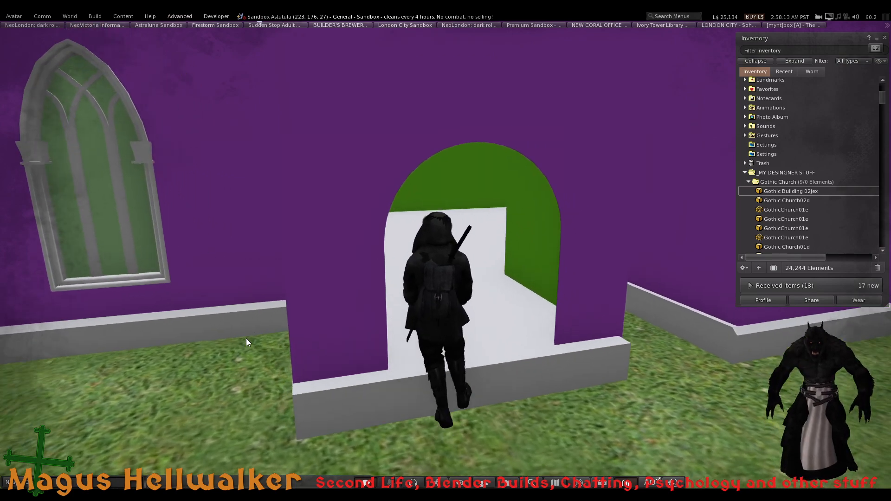
{"action": "key", "text": "Up"}
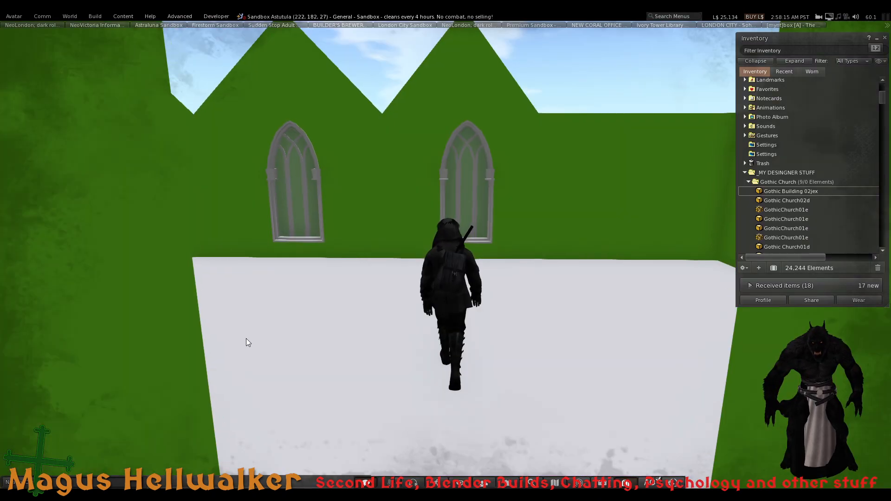
{"action": "key", "text": "Left"}
{"action": "key", "text": "Left"}
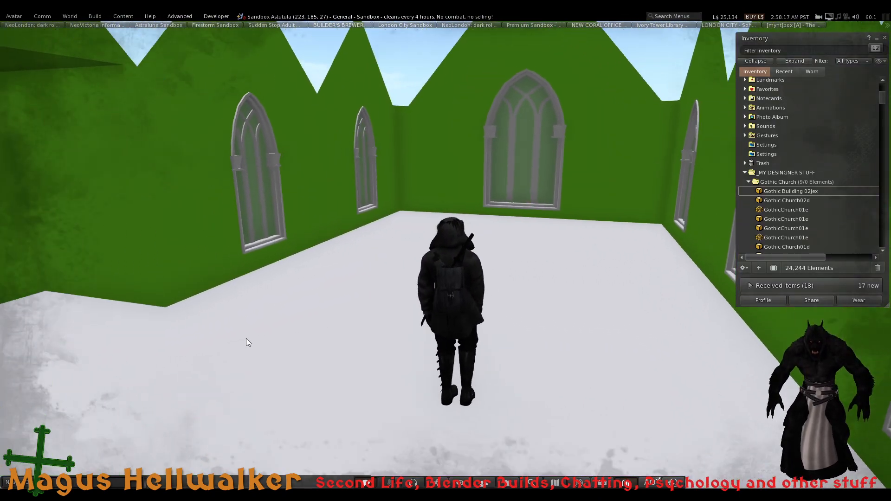
{"action": "key", "text": "Down"}
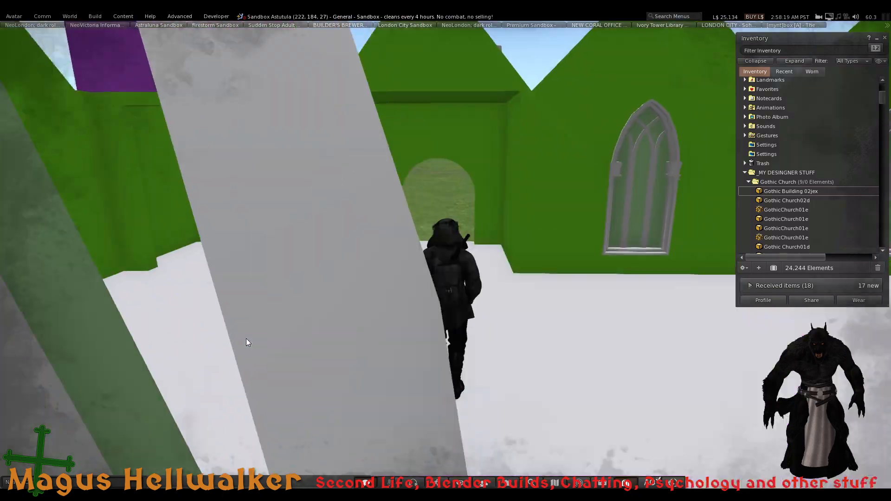
{"action": "key", "text": "Right"}
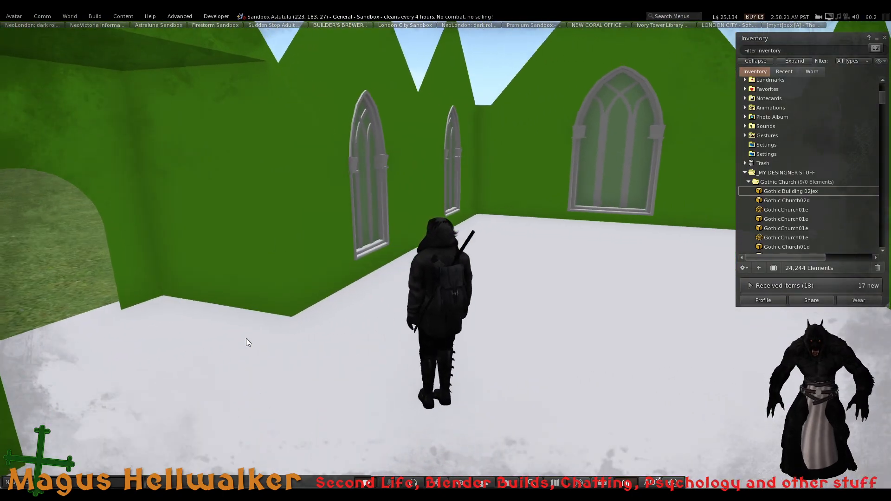
{"action": "key", "text": "Up"}
{"action": "key", "text": "Left"}
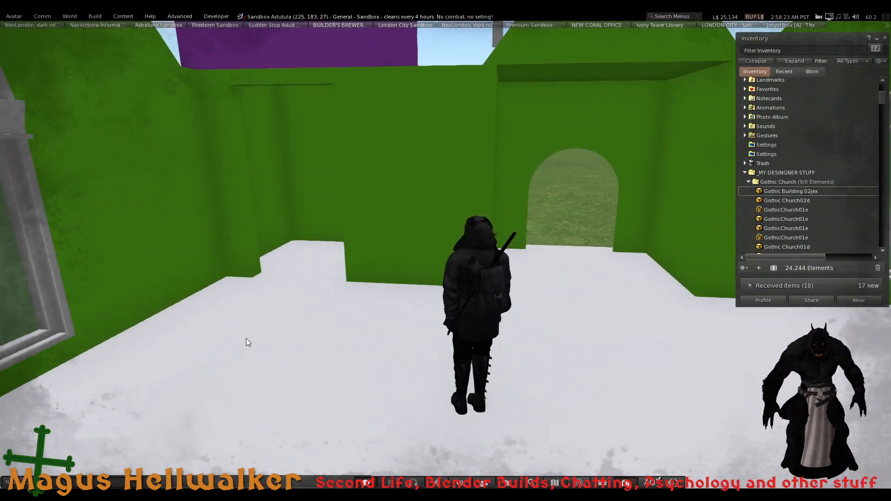
{"action": "key", "text": "Up"}
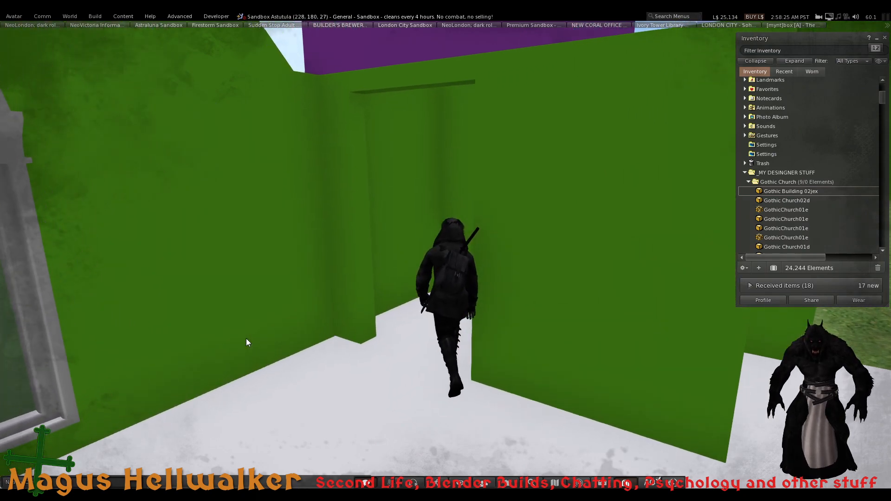
{"action": "key", "text": "Left"}
{"action": "key", "text": "Left"}
{"action": "key", "text": "Up"}
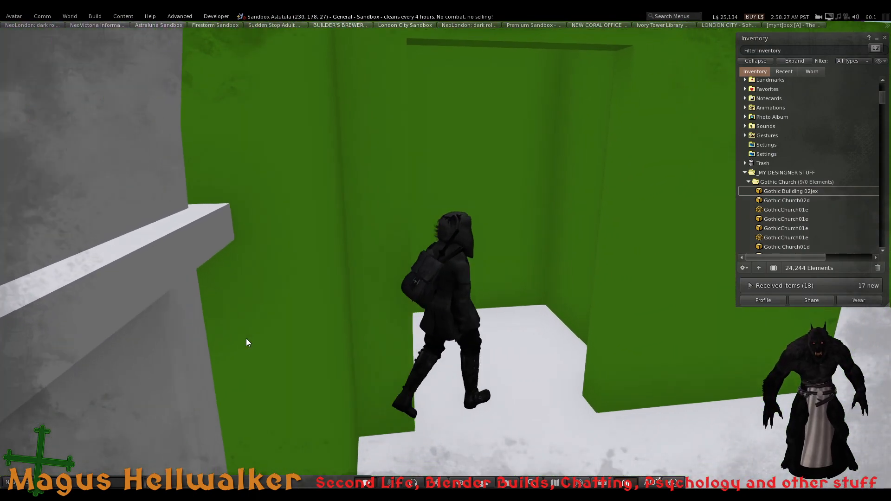
{"action": "key", "text": "Left"}
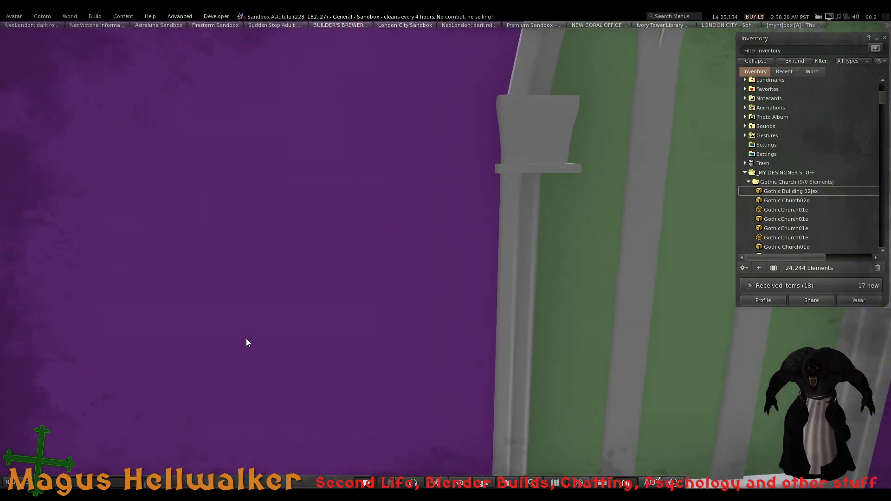
{"action": "key", "text": "Up"}
{"action": "key", "text": "Up"}
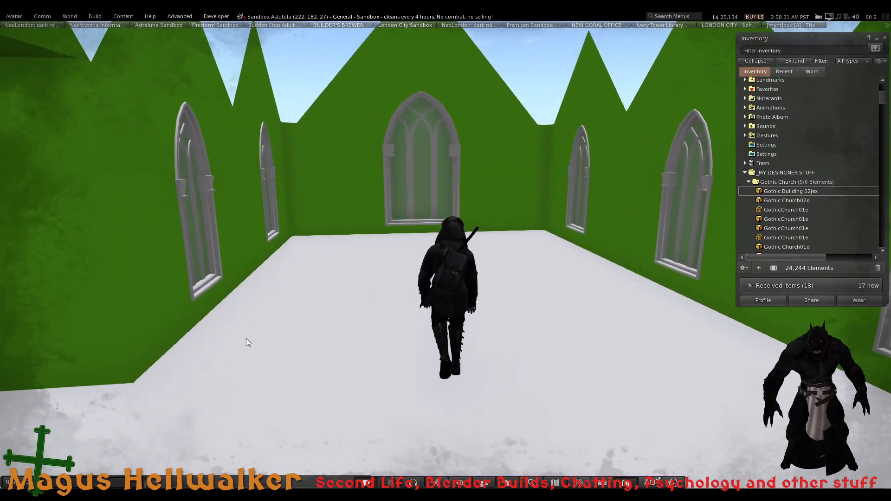
Select the arched door frame, door and entrance steps, and lower them together to the porch's ground level, about Z 26.53 for the steps
{"action": "left_click_drag", "start_coordinate": [617, 244], "coordinate": [392, 242], "text": "alt"}
{"action": "right_click", "coordinate": [371, 184]}
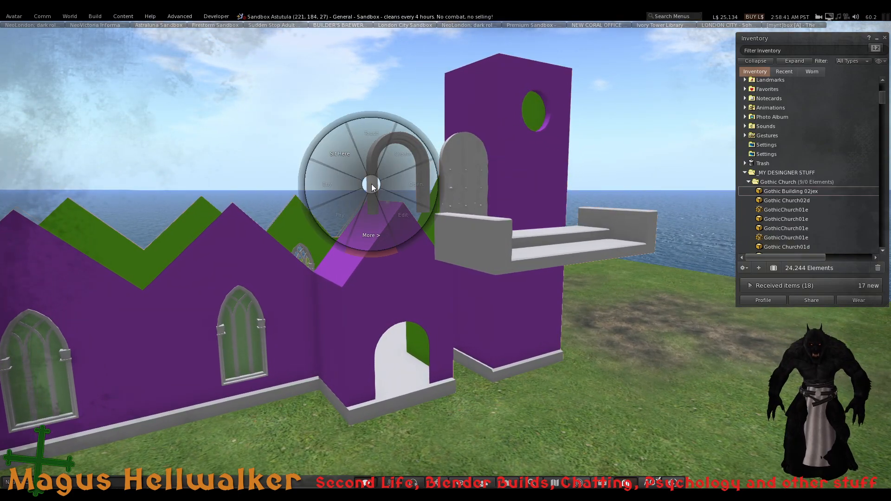
{"action": "left_click", "coordinate": [392, 188]}
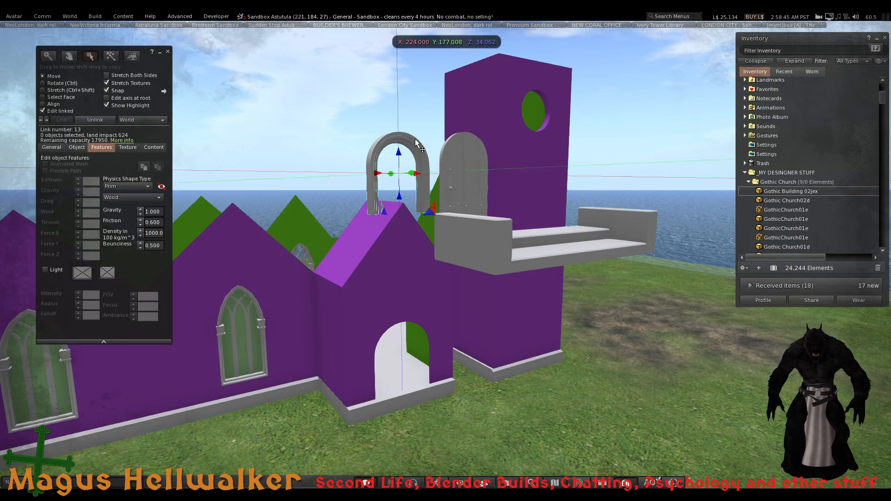
{"action": "left_click", "coordinate": [461, 169]}
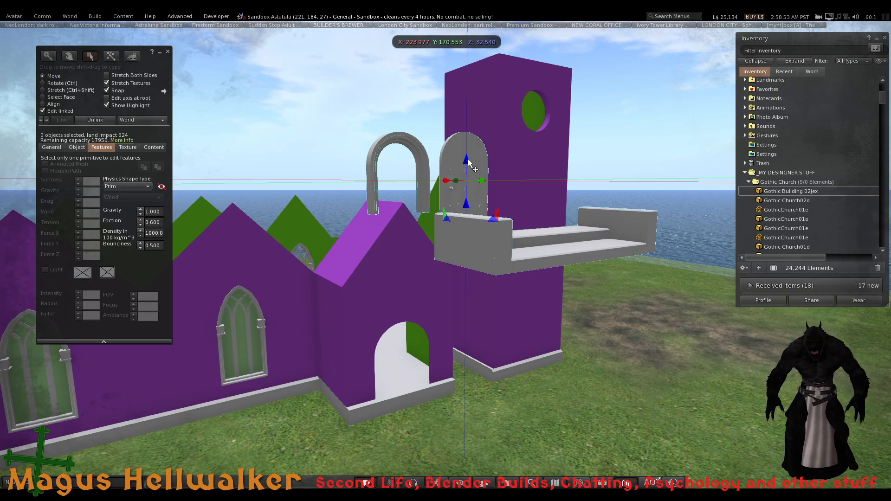
{"action": "left_click_drag", "start_coordinate": [468, 163], "coordinate": [463, 360]}
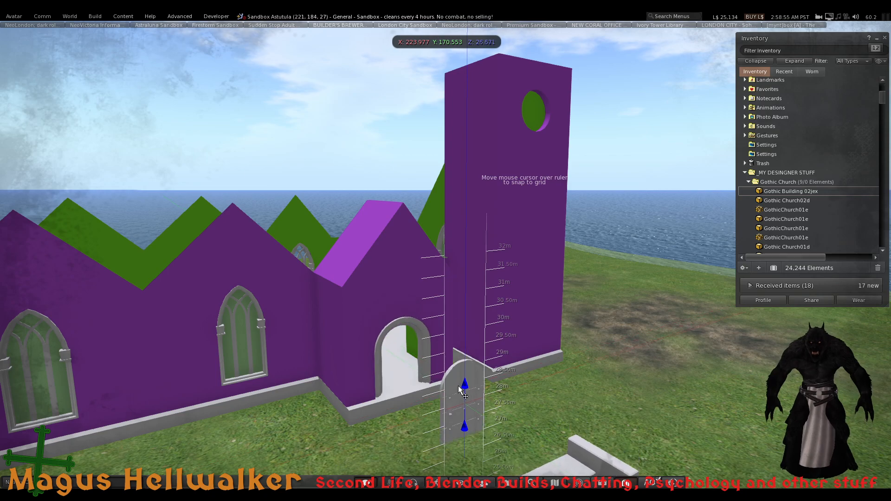
{"action": "left_click_drag", "start_coordinate": [453, 394], "coordinate": [380, 332]}
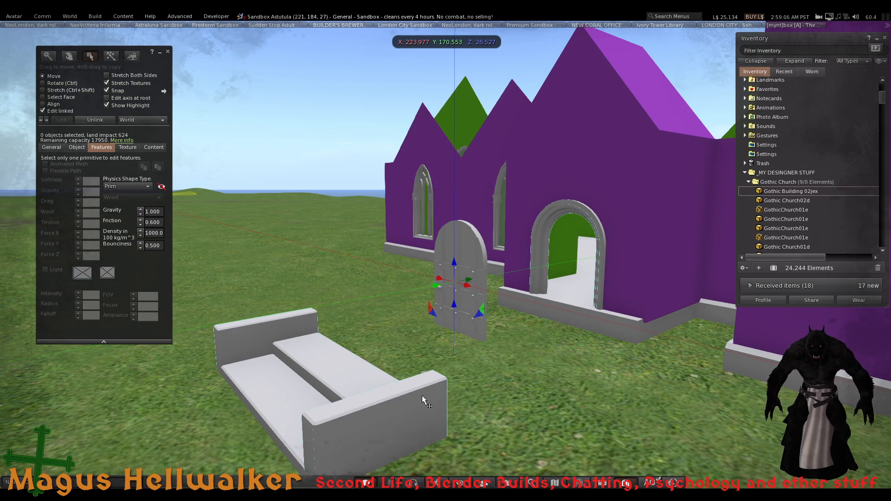
Move only the entrance steps along Y to about 175.78, flush against the base of the porch
{"action": "left_click", "coordinate": [600, 280], "text": "shift"}
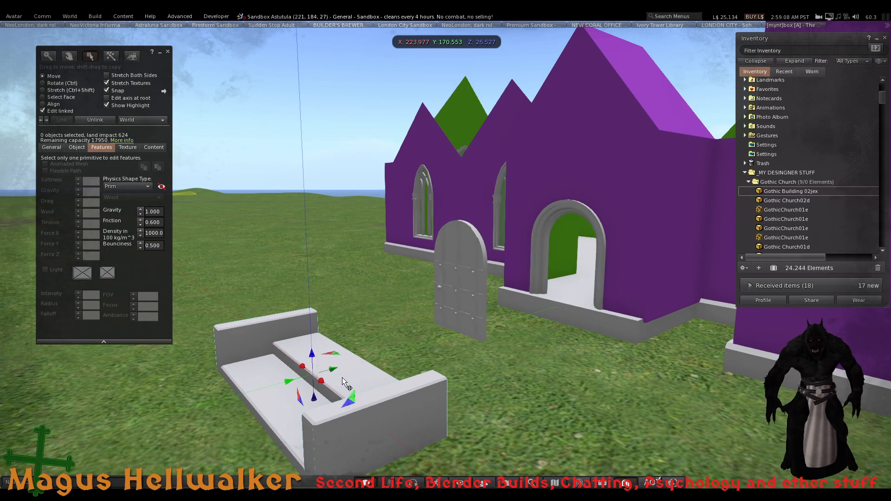
{"action": "left_click_drag", "start_coordinate": [335, 370], "coordinate": [664, 339]}
{"action": "left_click_drag", "start_coordinate": [446, 279], "coordinate": [599, 251], "text": "alt"}
{"action": "left_click_drag", "start_coordinate": [446, 251], "coordinate": [464, 230], "text": "alt"}
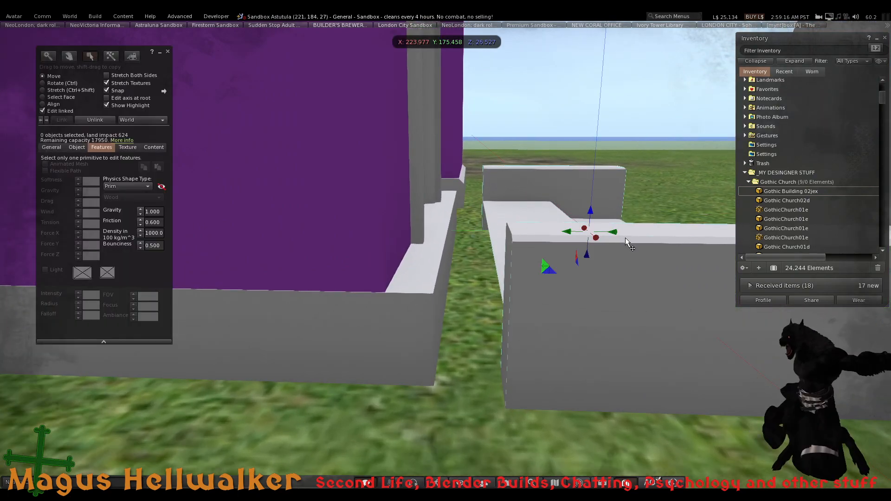
{"action": "left_click_drag", "start_coordinate": [610, 234], "coordinate": [587, 236]}
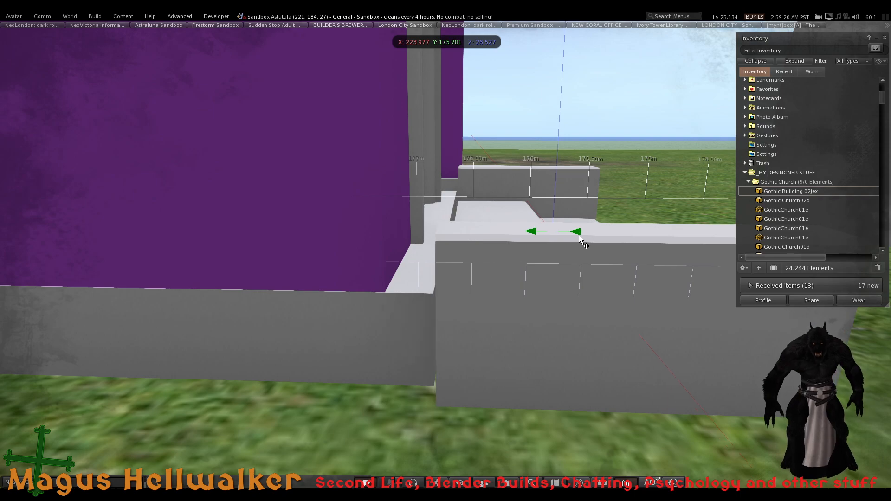
{"action": "left_click_drag", "start_coordinate": [579, 236], "coordinate": [578, 235]}
{"action": "left_click_drag", "start_coordinate": [578, 236], "coordinate": [620, 231], "text": "alt"}
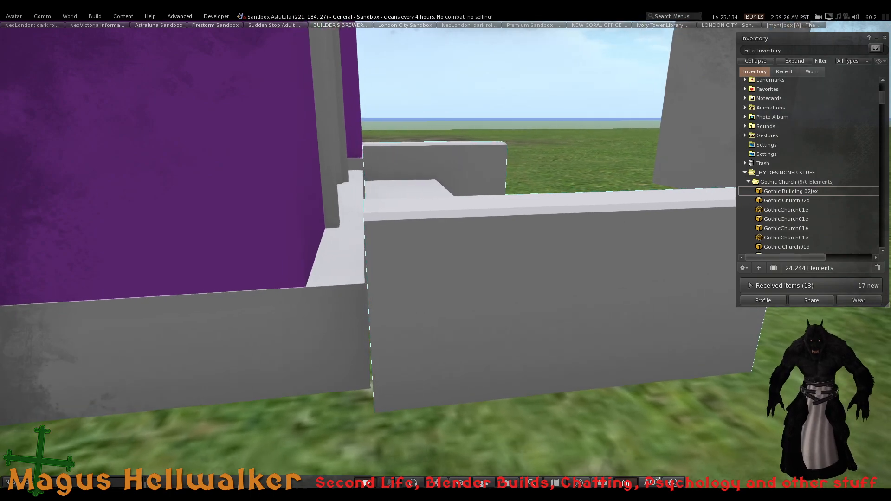
Try the door inside the arched frame at Y about 177.06, and pull it back out in front of the steps
{"action": "left_click_drag", "start_coordinate": [494, 211], "coordinate": [504, 255]}
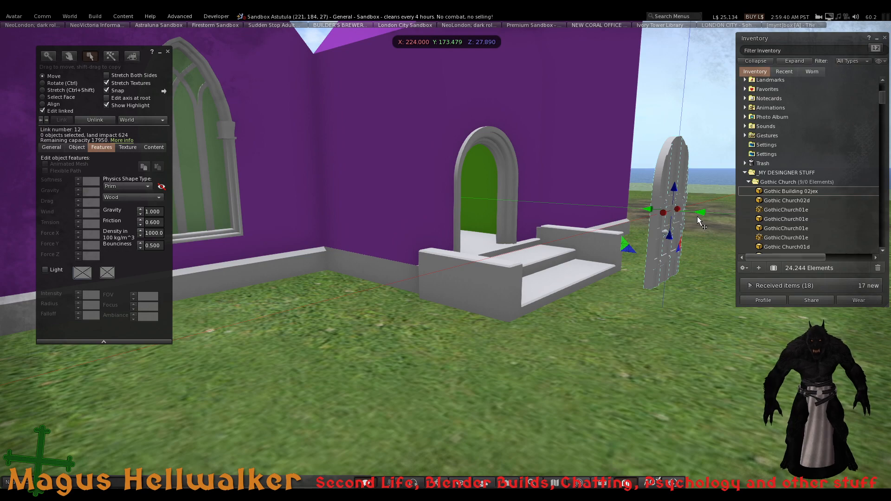
{"action": "left_click_drag", "start_coordinate": [705, 218], "coordinate": [617, 214]}
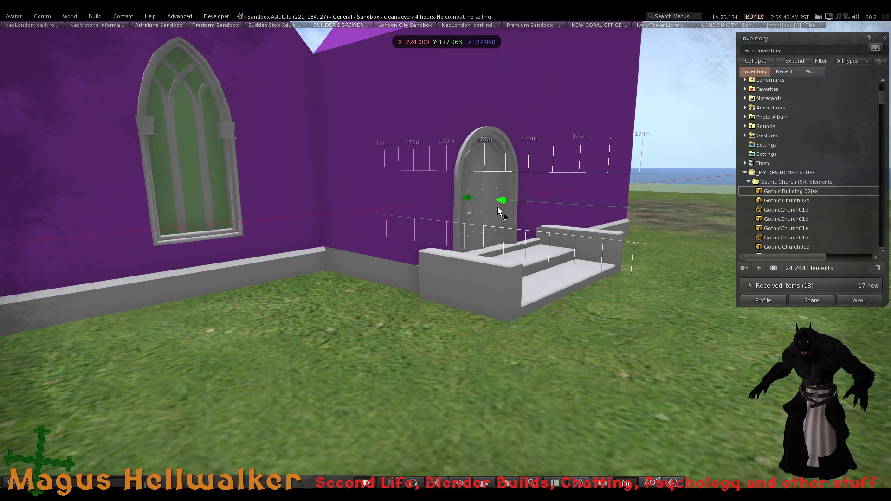
{"action": "left_click_drag", "start_coordinate": [494, 208], "coordinate": [548, 220]}
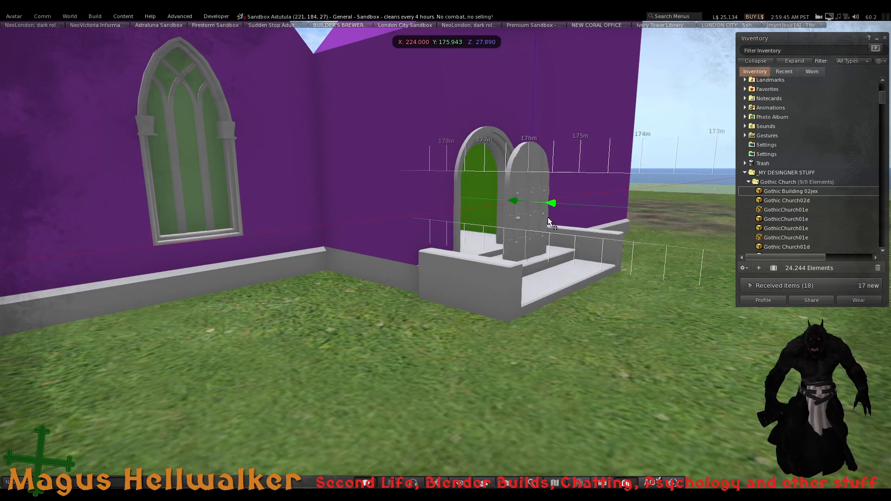
{"action": "left_click_drag", "start_coordinate": [659, 244], "coordinate": [658, 244]}
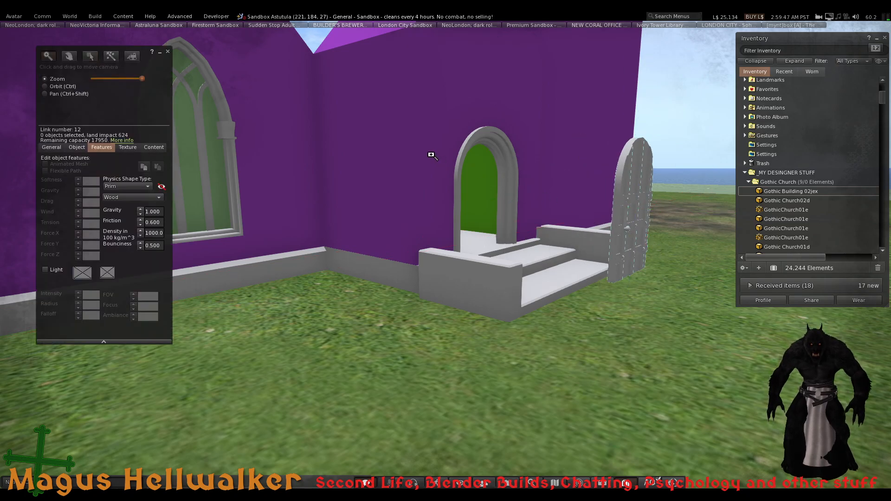
Lower the round window into the tower opening at Z about 36.42, and the porch pinnacle pair to Z about 33.56
{"action": "left_click_drag", "start_coordinate": [429, 155], "coordinate": [430, 292], "text": "alt"}
{"action": "left_click_drag", "start_coordinate": [381, 133], "coordinate": [381, 133], "text": "alt"}
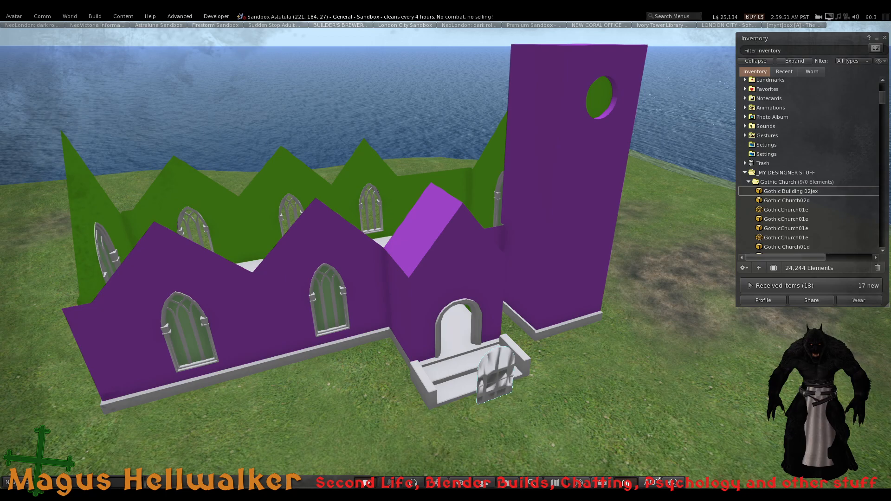
{"action": "left_click_drag", "start_coordinate": [508, 161], "coordinate": [585, 116], "text": "ctrl+alt"}
{"action": "left_click_drag", "start_coordinate": [445, 250], "coordinate": [397, 277], "text": "ctrl+alt"}
{"action": "left_click", "coordinate": [494, 144]}
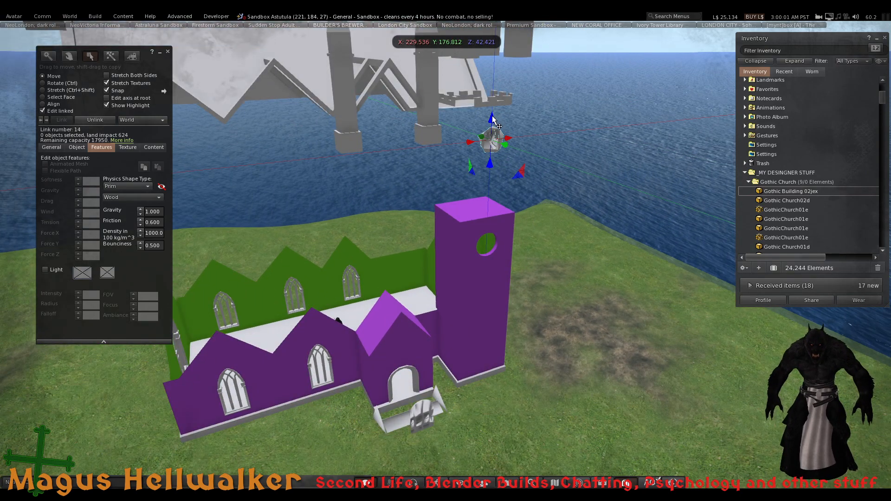
{"action": "left_click_drag", "start_coordinate": [493, 120], "coordinate": [494, 134]}
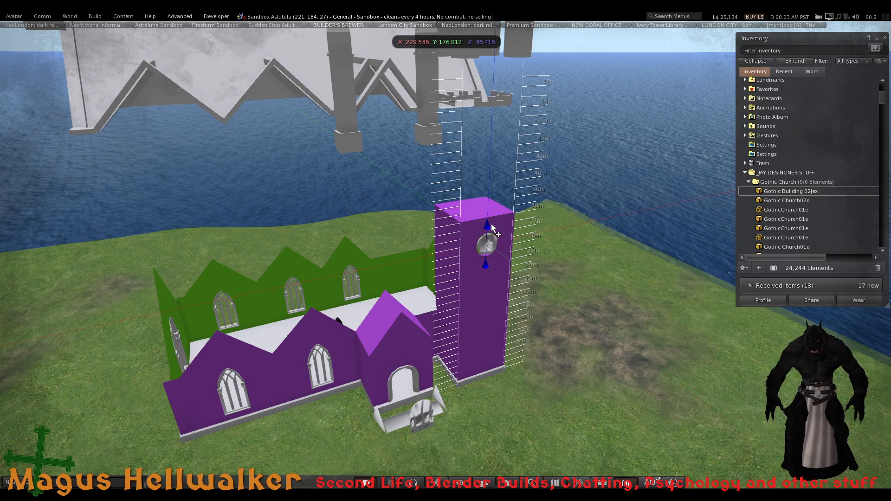
{"action": "left_click", "coordinate": [355, 142]}
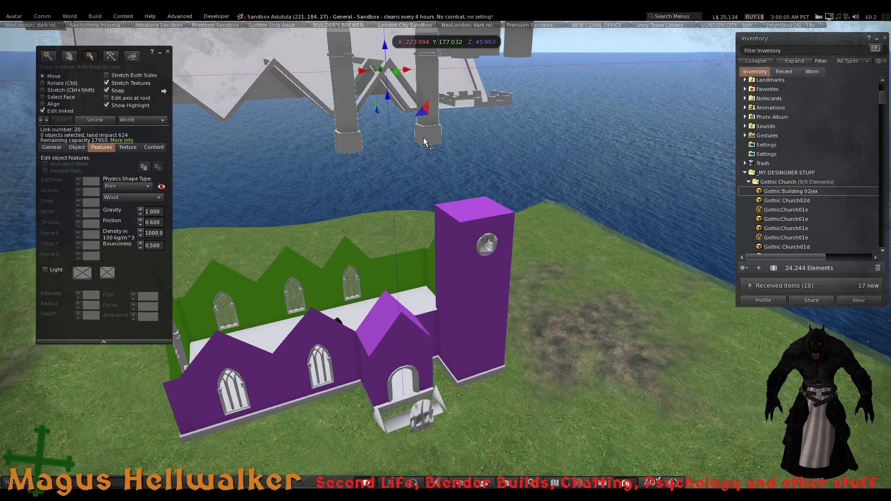
{"action": "left_click_drag", "start_coordinate": [388, 45], "coordinate": [378, 110]}
Select the floating roof pieces and battlements together and lower them until the battlements sit on the tower at Z 38.248
{"action": "left_click", "coordinate": [375, 77]}
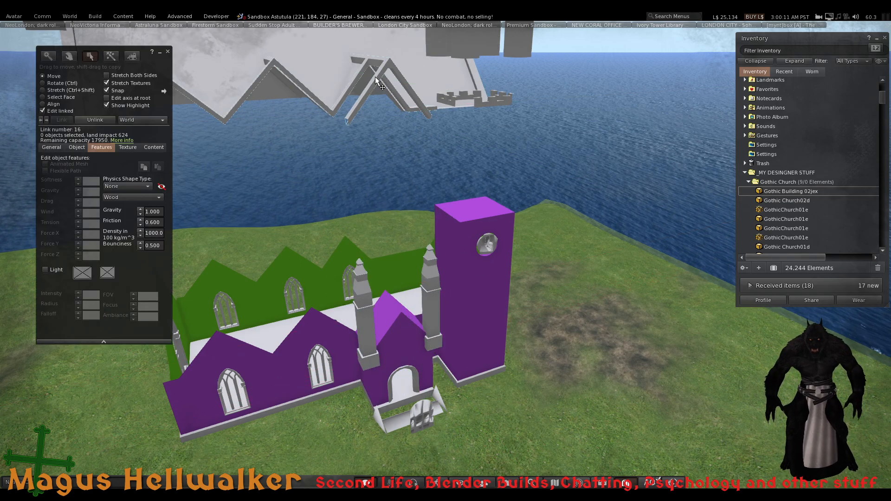
{"action": "left_click", "coordinate": [487, 106], "text": "shift"}
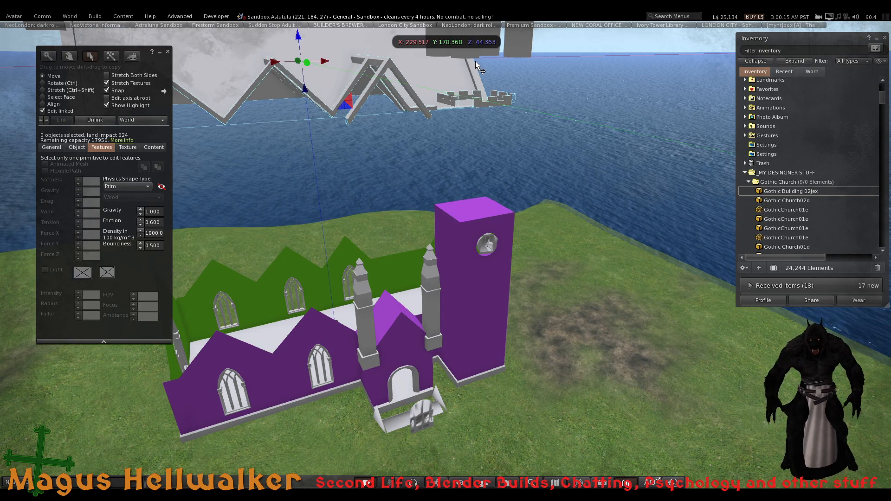
{"action": "scroll", "coordinate": [461, 119], "scroll_direction": "down", "scroll_amount": 5}
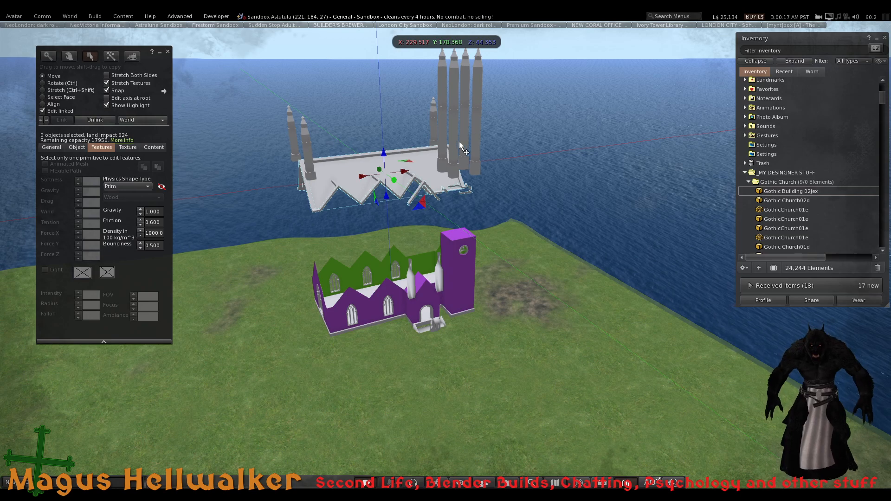
{"action": "scroll", "coordinate": [430, 210], "scroll_direction": "up", "scroll_amount": 3}
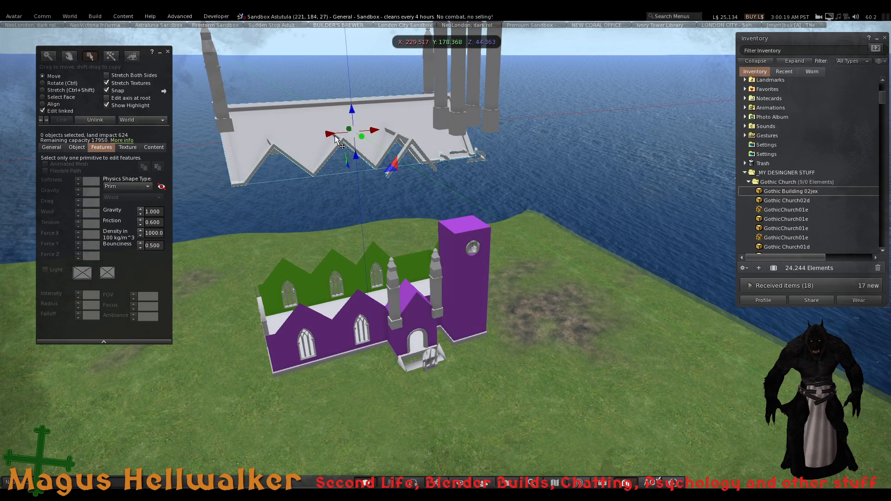
{"action": "left_click_drag", "start_coordinate": [353, 111], "coordinate": [351, 183]}
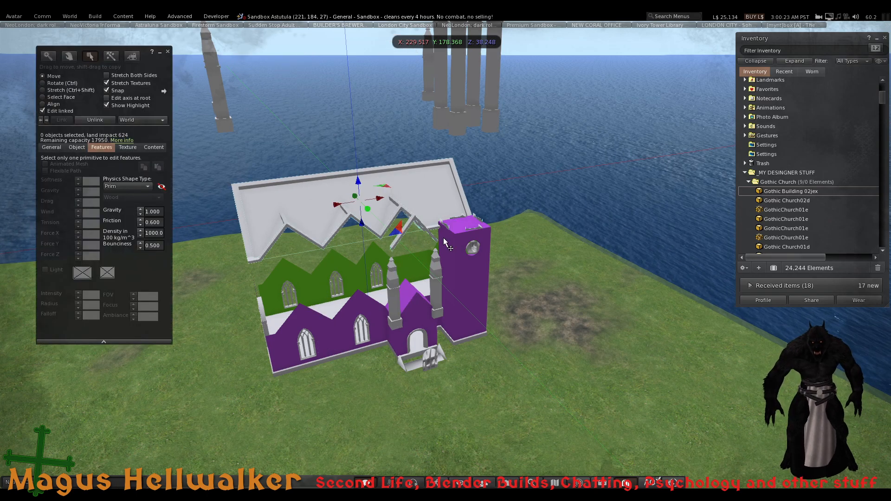
Lower the roof pieces without the battlements onto the nave and porch gables, to Z about 32.945
{"action": "scroll", "coordinate": [500, 245], "scroll_direction": "up", "scroll_amount": 3}
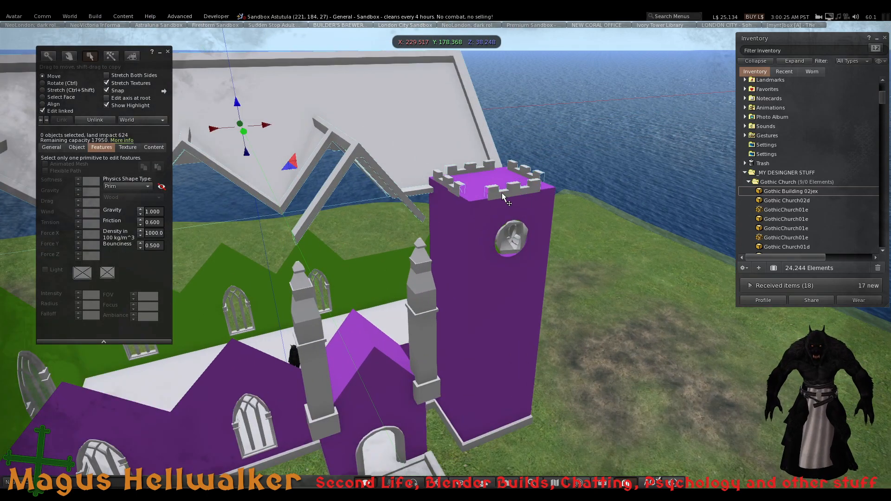
{"action": "left_click", "coordinate": [501, 192], "text": "alt"}
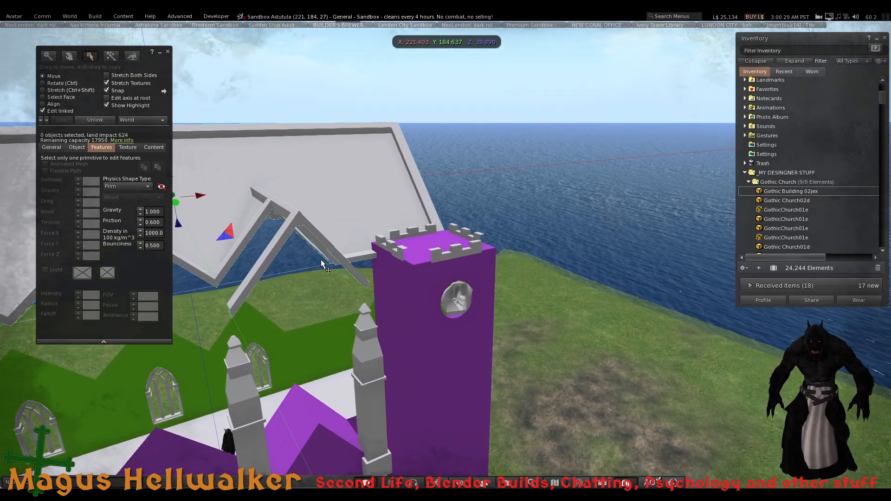
{"action": "scroll", "coordinate": [215, 246], "scroll_direction": "down", "scroll_amount": 2}
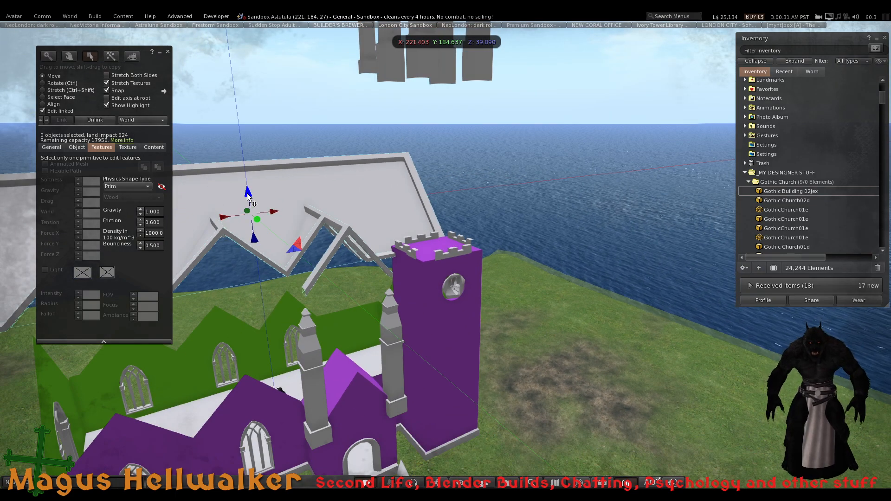
{"action": "left_click_drag", "start_coordinate": [249, 200], "coordinate": [251, 324]}
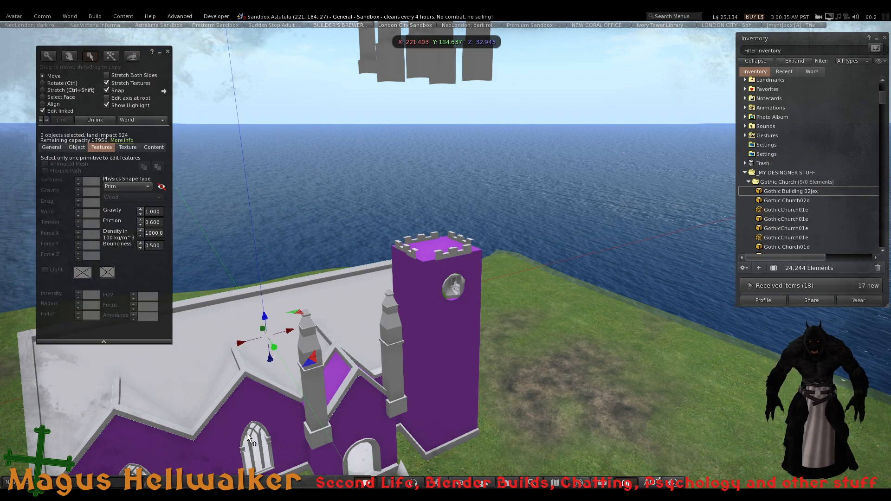
{"action": "left_click_drag", "start_coordinate": [247, 434], "coordinate": [365, 332], "text": "alt"}
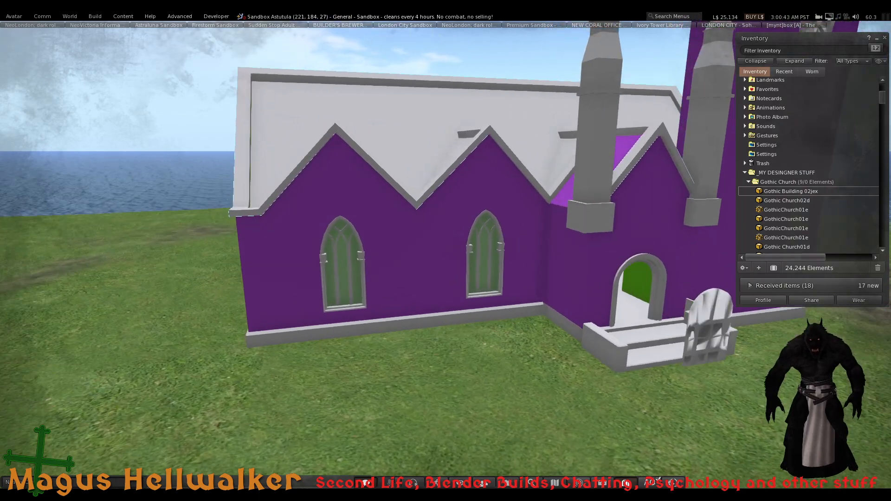
Fine-tune the height of the tower battlements to Z about 38.29
{"action": "left_click_drag", "start_coordinate": [501, 120], "coordinate": [509, 278]}
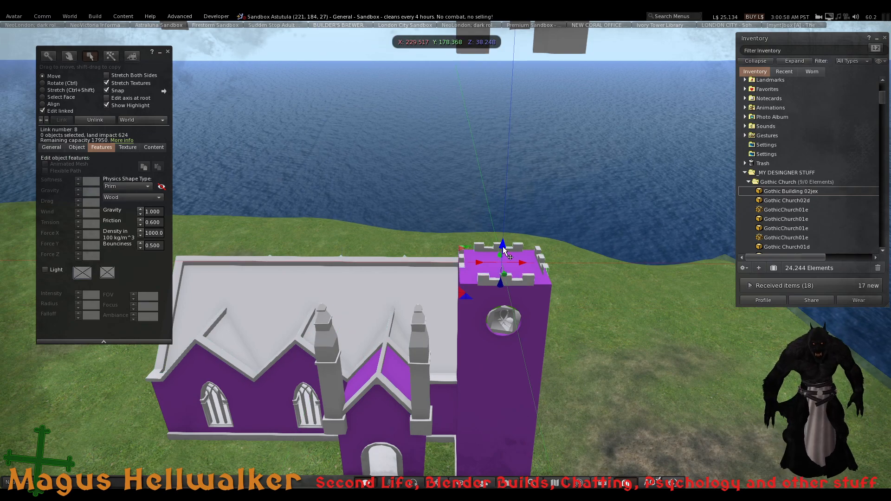
{"action": "left_click_drag", "start_coordinate": [504, 247], "coordinate": [504, 243]}
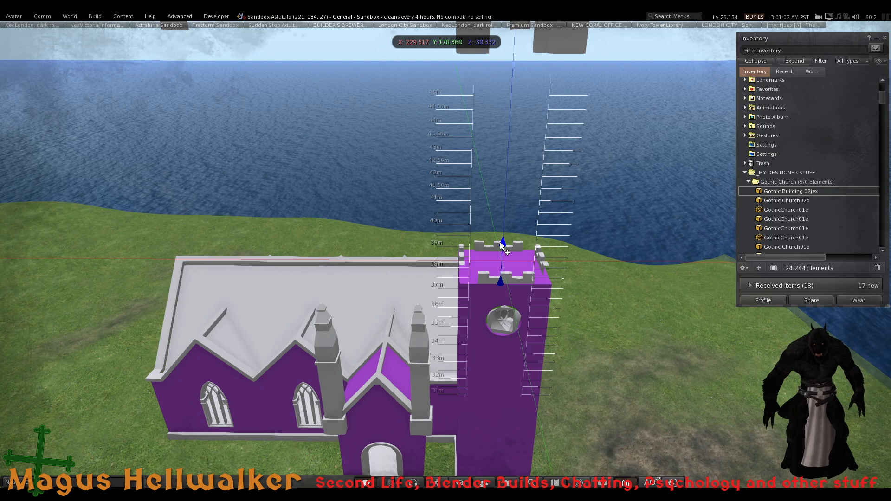
{"action": "left_click_drag", "start_coordinate": [502, 247], "coordinate": [503, 249]}
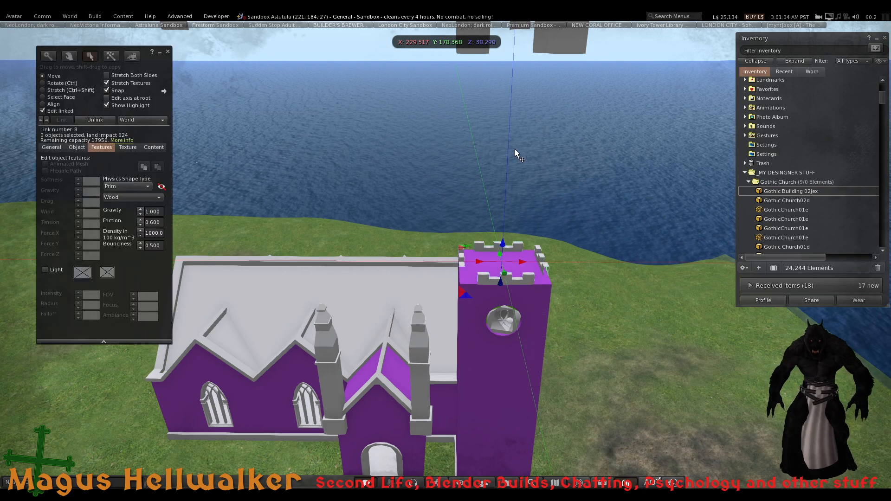
Select the tall tower pinnacles and lower them onto the tower's corners, to Z about 33.83
{"action": "scroll", "coordinate": [495, 147], "scroll_direction": "down", "scroll_amount": 5}
{"action": "left_click", "coordinate": [485, 147]}
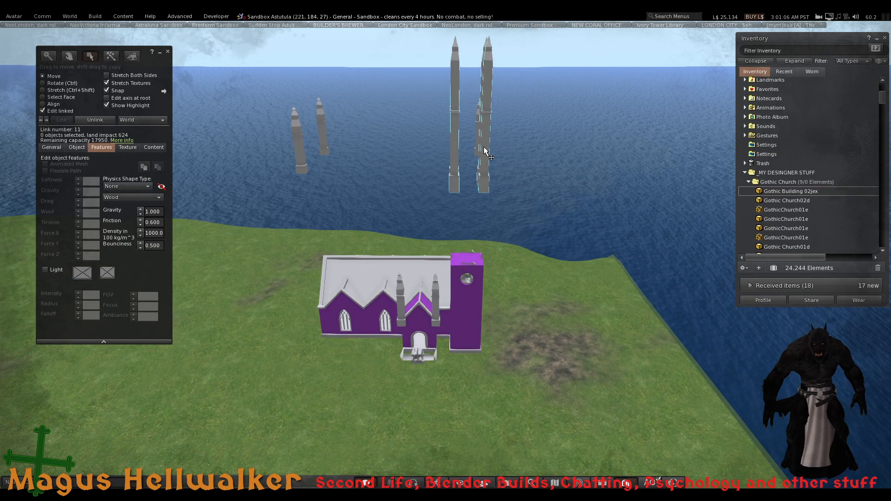
{"action": "left_click_drag", "start_coordinate": [471, 96], "coordinate": [463, 275]}
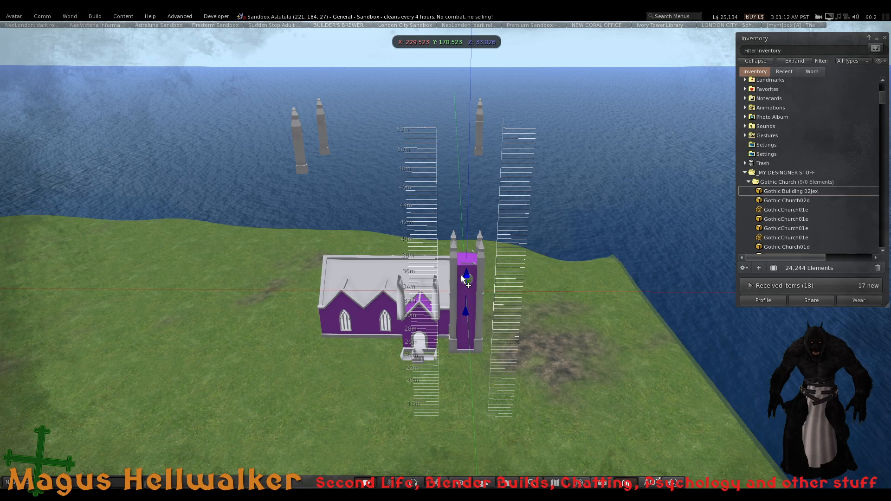
{"action": "left_click_drag", "start_coordinate": [462, 276], "coordinate": [462, 277]}
Select the remaining floating pinnacles and lower them to the nave's corners, at Z about 29.49
{"action": "left_click", "coordinate": [477, 139]}
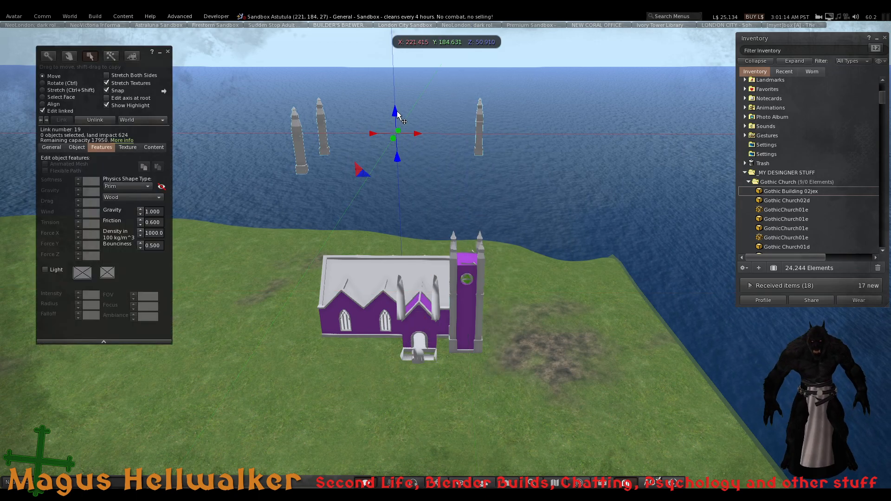
{"action": "left_click_drag", "start_coordinate": [398, 115], "coordinate": [402, 273]}
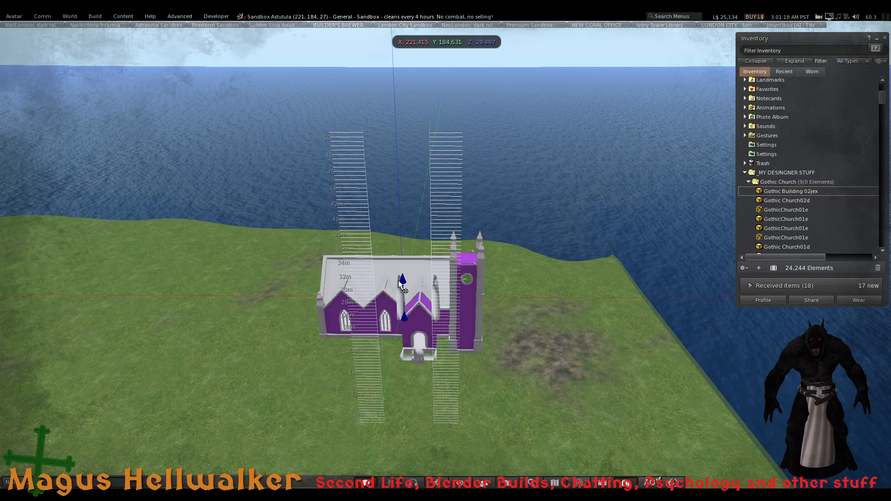
{"action": "left_click_drag", "start_coordinate": [400, 281], "coordinate": [453, 330]}
Select the porch pinnacles and lower them onto the porch's base, to Z about 29.73
{"action": "left_click", "coordinate": [453, 330]}
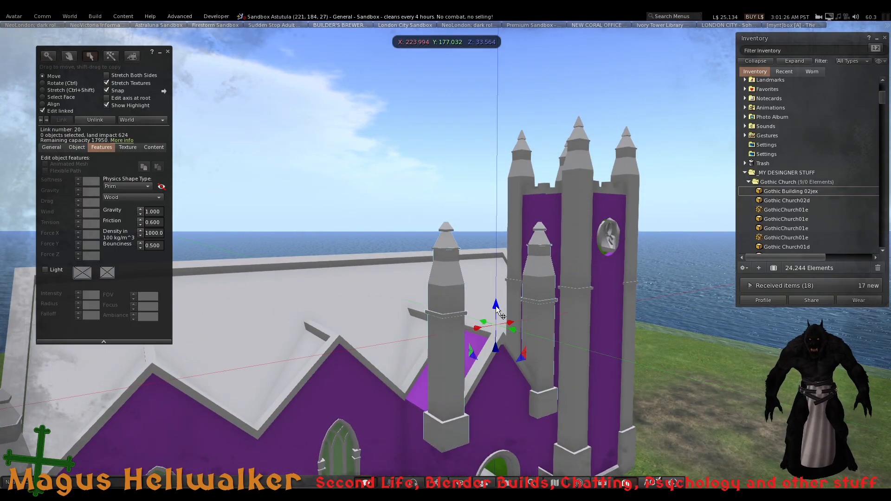
{"action": "left_click_drag", "start_coordinate": [496, 307], "coordinate": [493, 394]}
{"action": "left_click_drag", "start_coordinate": [556, 370], "coordinate": [589, 329], "text": "alt"}
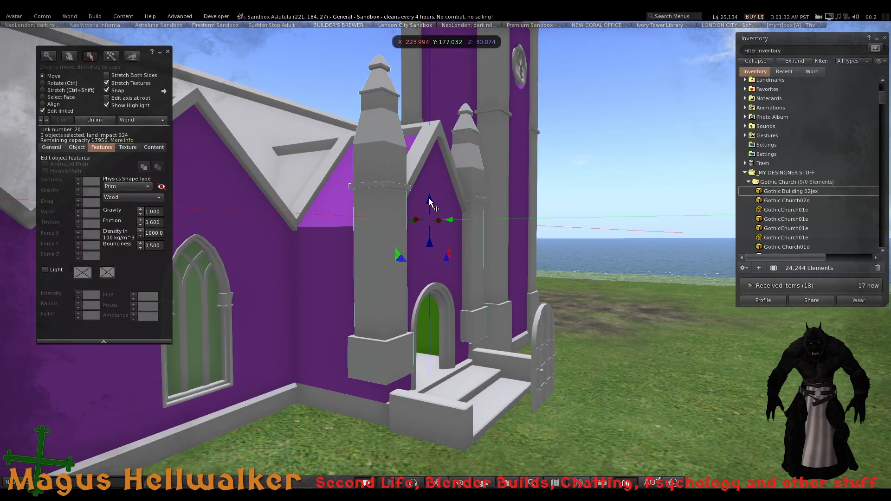
{"action": "left_click_drag", "start_coordinate": [429, 199], "coordinate": [428, 241]}
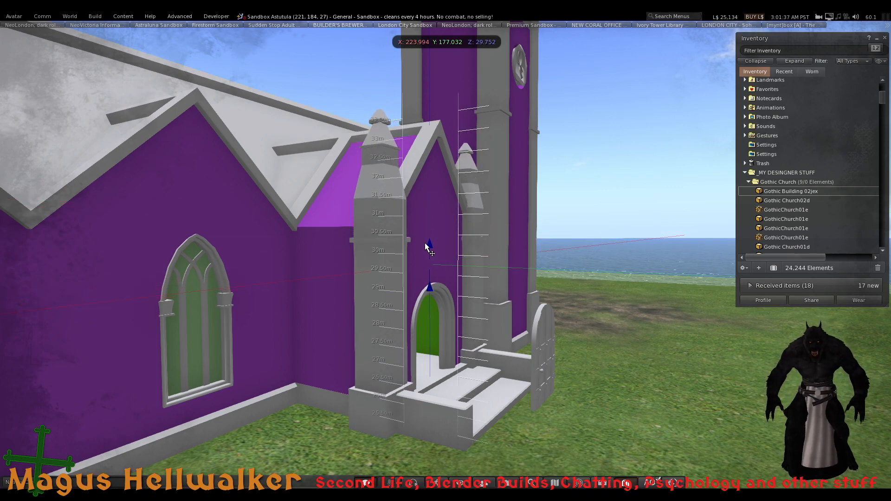
{"action": "left_click_drag", "start_coordinate": [425, 245], "coordinate": [429, 245]}
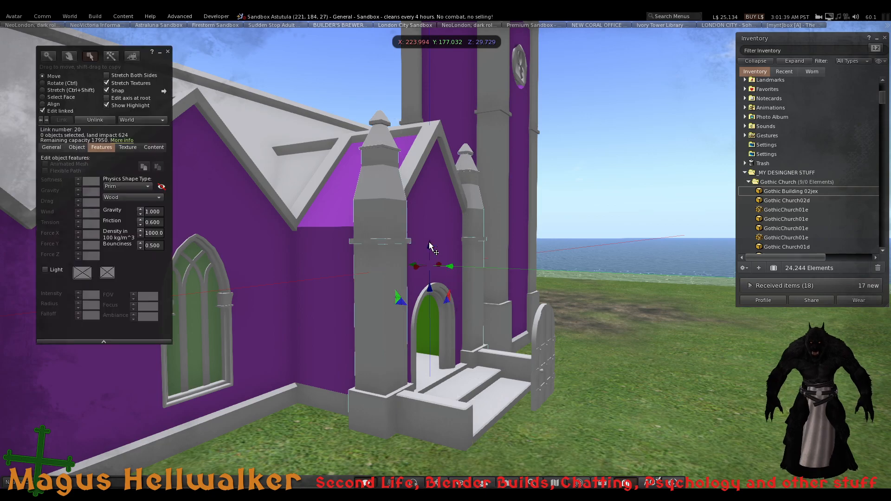
Select the tall tower pinnacles and fine-tune their height to Z about 33.50
{"action": "left_click_drag", "start_coordinate": [494, 264], "coordinate": [446, 252], "text": "alt"}
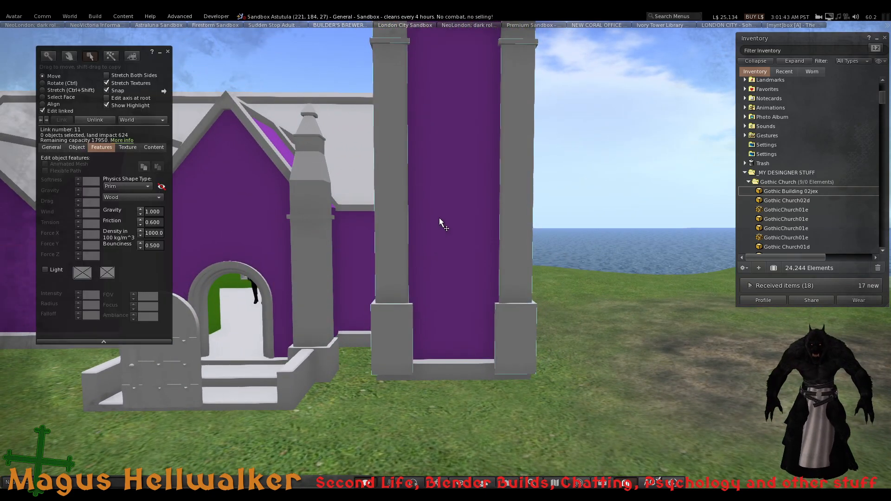
{"action": "left_click", "coordinate": [468, 113]}
{"action": "left_click_drag", "start_coordinate": [454, 124], "coordinate": [449, 134]}
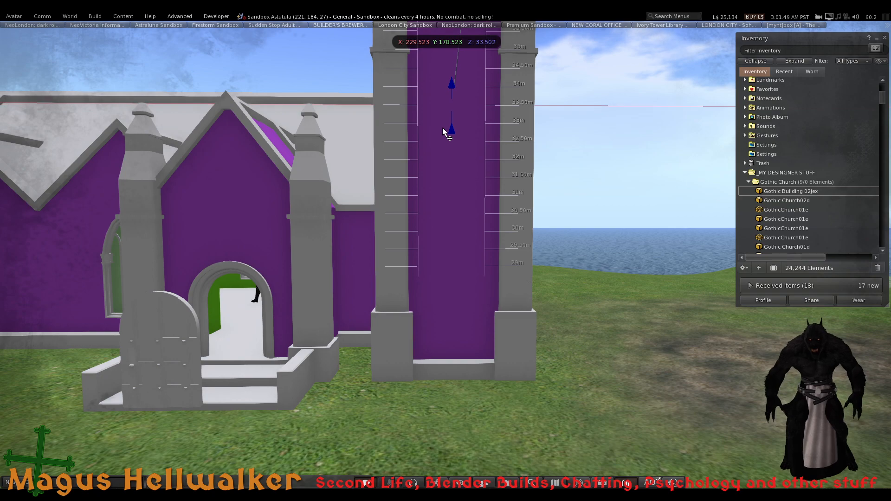
{"action": "left_click_drag", "start_coordinate": [443, 125], "coordinate": [440, 130]}
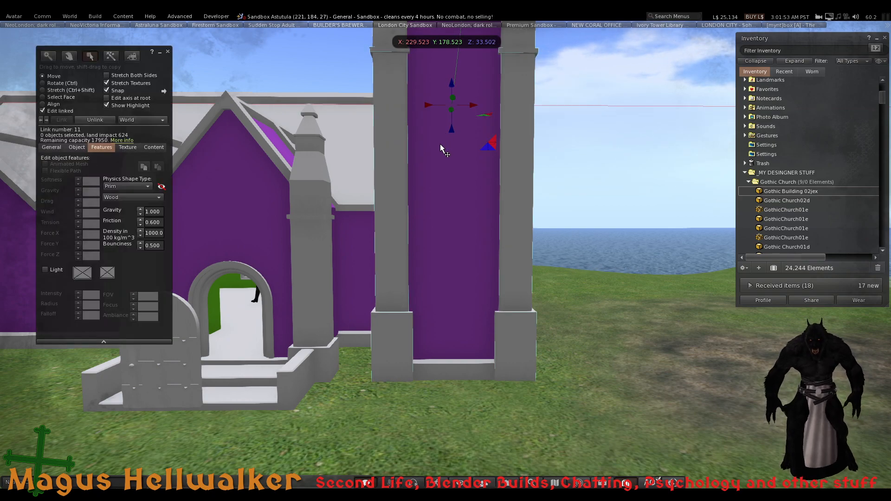
Centre the round trefoil window in the tower's wall opening, at Z about 36.37
{"action": "mouse_move", "coordinate": [453, 96]}
{"action": "left_mouse_down", "text": "alt"}
{"action": "mouse_move", "coordinate": [452, 150]}
{"action": "mouse_move", "coordinate": [441, 168]}
{"action": "mouse_move", "coordinate": [441, 88]}
{"action": "left_mouse_up", "text": "alt"}
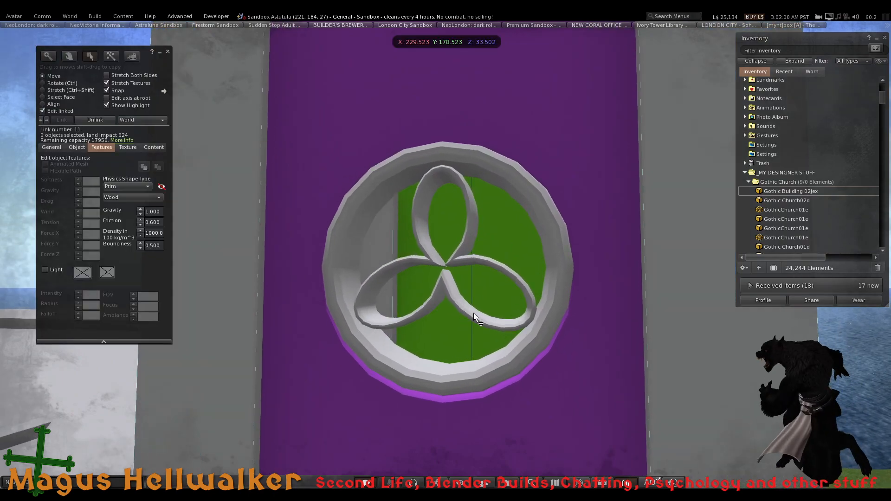
{"action": "left_click", "coordinate": [473, 313]}
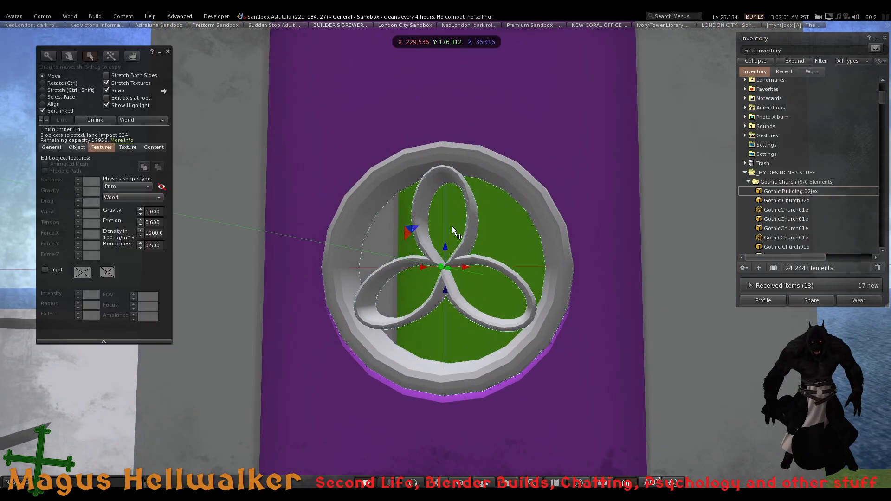
{"action": "left_click_drag", "start_coordinate": [451, 251], "coordinate": [436, 256]}
{"action": "left_click_drag", "start_coordinate": [436, 256], "coordinate": [452, 246], "text": "alt"}
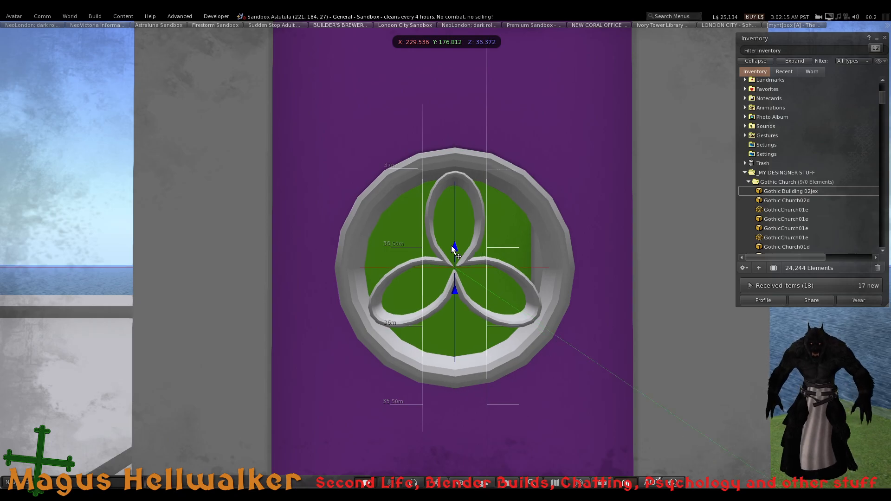
Fine-tune the height of the nave's corner pinnacles so their bases line up with the wall plinth
{"action": "left_click_drag", "start_coordinate": [451, 246], "coordinate": [374, 307], "text": "alt"}
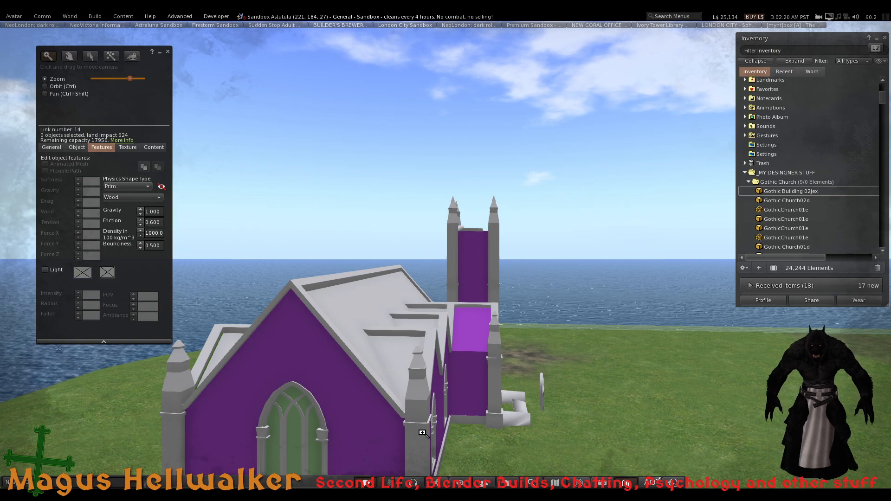
{"action": "left_click_drag", "start_coordinate": [422, 433], "coordinate": [456, 263], "text": "alt"}
{"action": "left_click", "coordinate": [456, 258]}
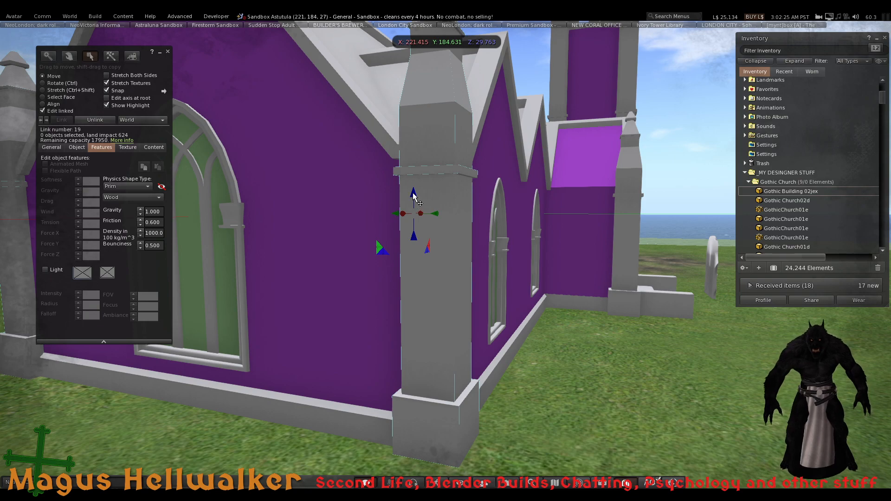
{"action": "left_click_drag", "start_coordinate": [414, 193], "coordinate": [416, 194]}
{"action": "left_click", "coordinate": [584, 315]}
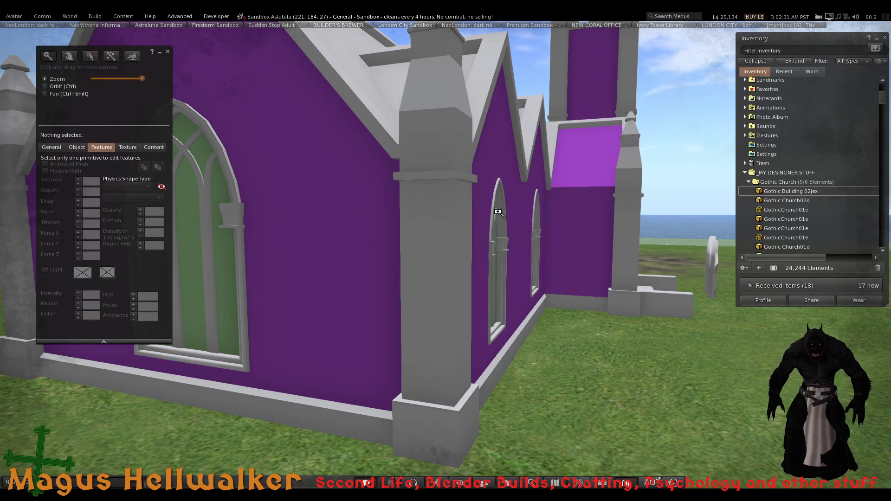
Examine the assembled church from the gable end and the porch side for misaligned pieces
{"action": "scroll", "coordinate": [499, 212], "scroll_direction": "down", "scroll_amount": 14}
{"action": "scroll", "coordinate": [482, 194], "scroll_direction": "up", "scroll_amount": 8}
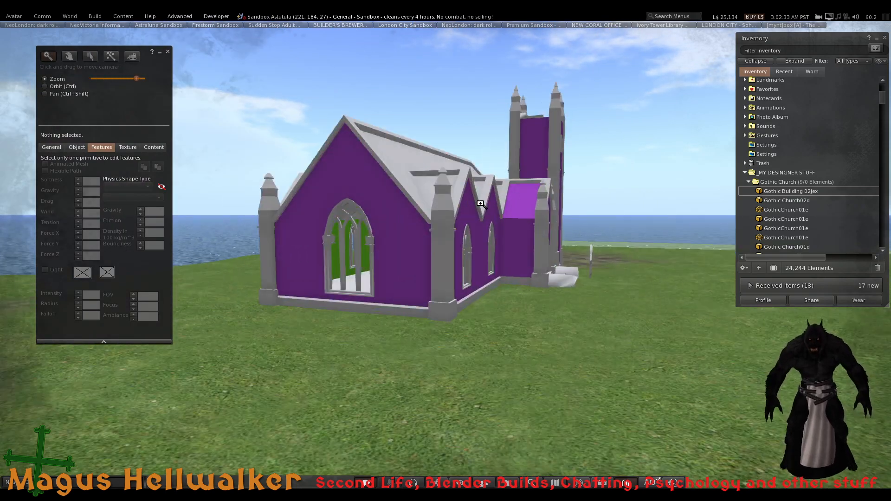
{"action": "scroll", "coordinate": [480, 204], "scroll_direction": "up", "scroll_amount": 3}
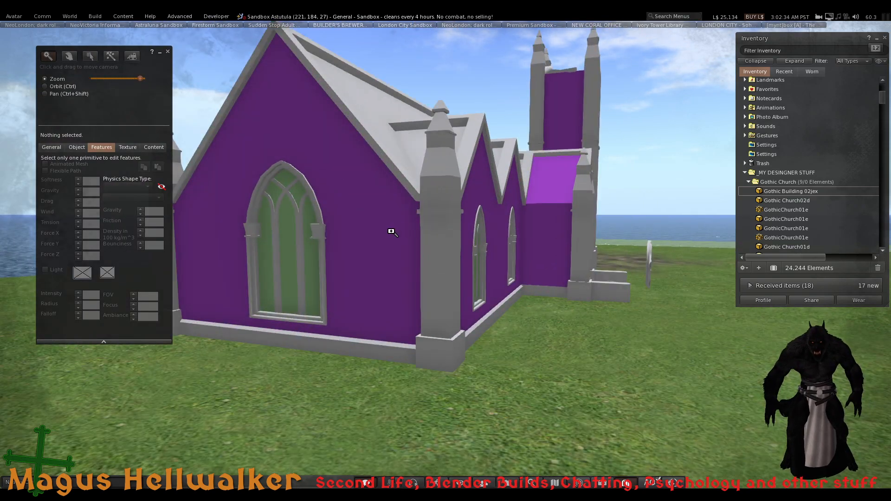
{"action": "scroll", "coordinate": [394, 231], "scroll_direction": "up", "scroll_amount": 3}
{"action": "scroll", "coordinate": [500, 218], "scroll_direction": "down", "scroll_amount": 4}
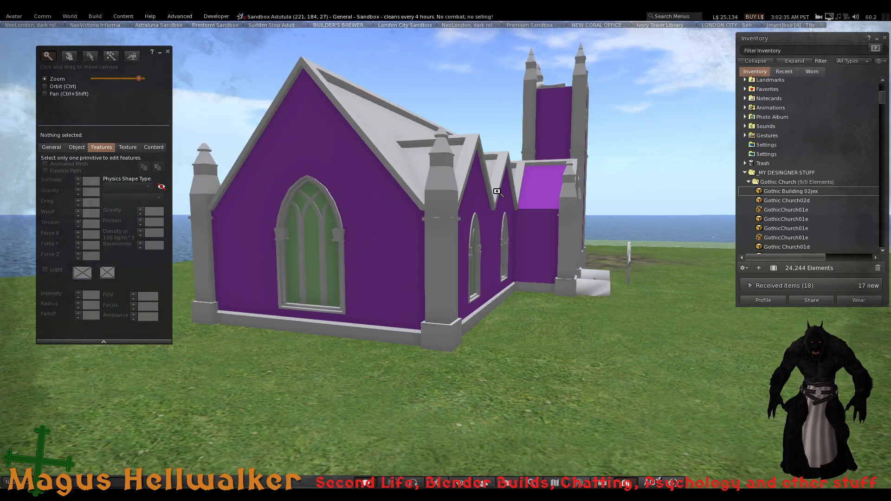
{"action": "key", "text": "ctrl+w"}
{"action": "left_click_drag", "start_coordinate": [497, 192], "coordinate": [279, 186], "text": "alt"}
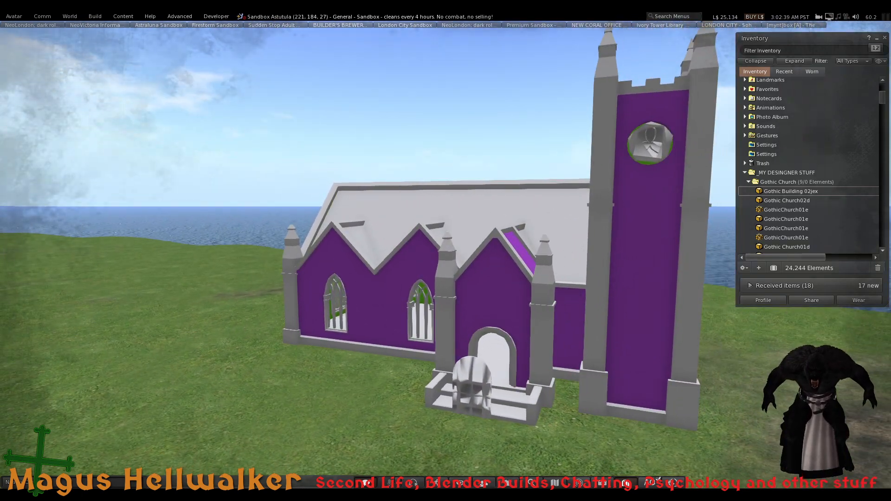
{"action": "mouse_move", "coordinate": [445, 254]}
{"action": "left_mouse_down", "text": "ctrl+alt"}
{"action": "mouse_move", "coordinate": [447, 271]}
{"action": "mouse_move", "coordinate": [446, 258]}
{"action": "left_mouse_up", "text": "ctrl+alt"}
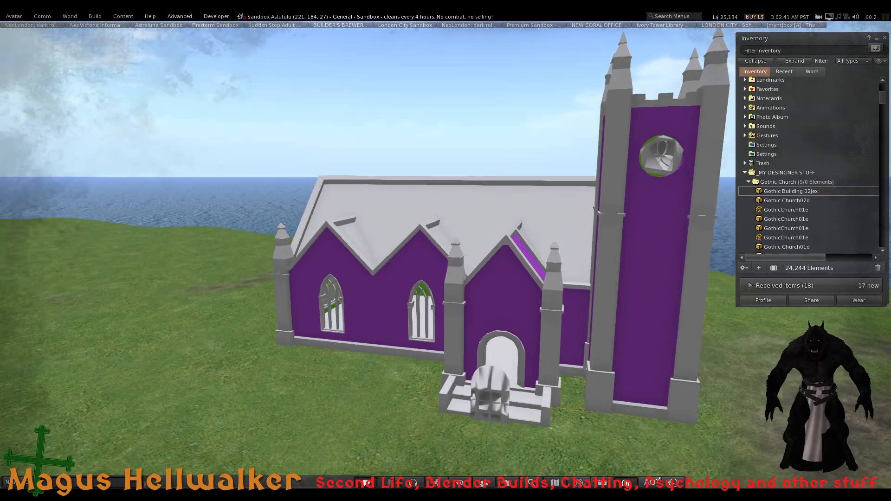
{"action": "key", "text": "ctrl+3"}
{"action": "key", "text": "ctrl+w"}
{"action": "scroll", "coordinate": [446, 253], "scroll_direction": "up", "scroll_amount": 6}
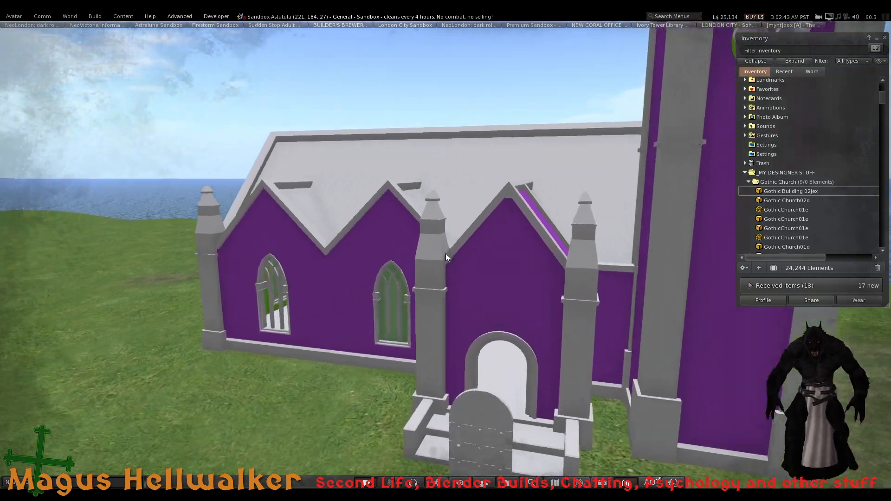
Return the view to the avatar and test flying up towards the roof and back down to the nave floor
{"action": "key", "text": "Escape"}
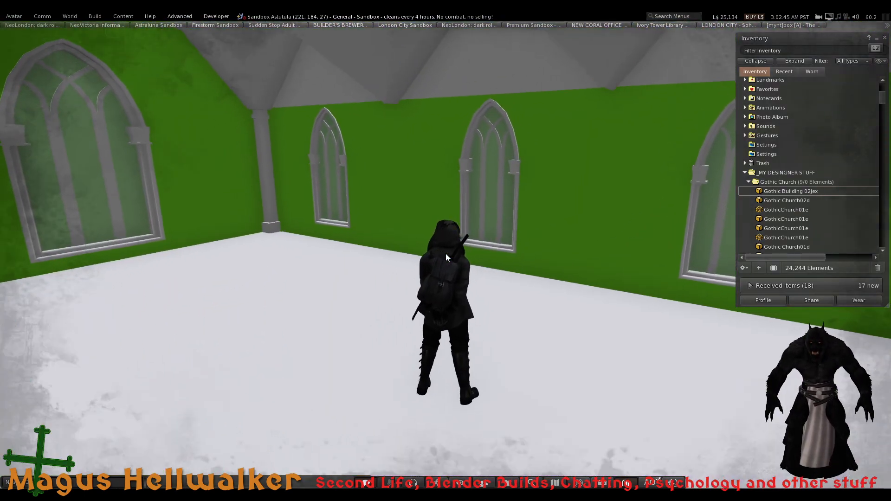
{"action": "key", "text": "Page_Up"}
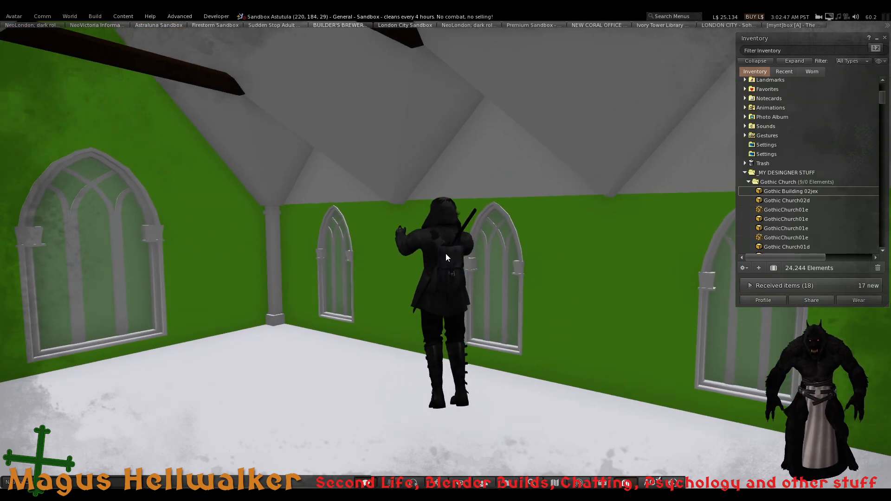
{"action": "key", "text": "Page_Down"}
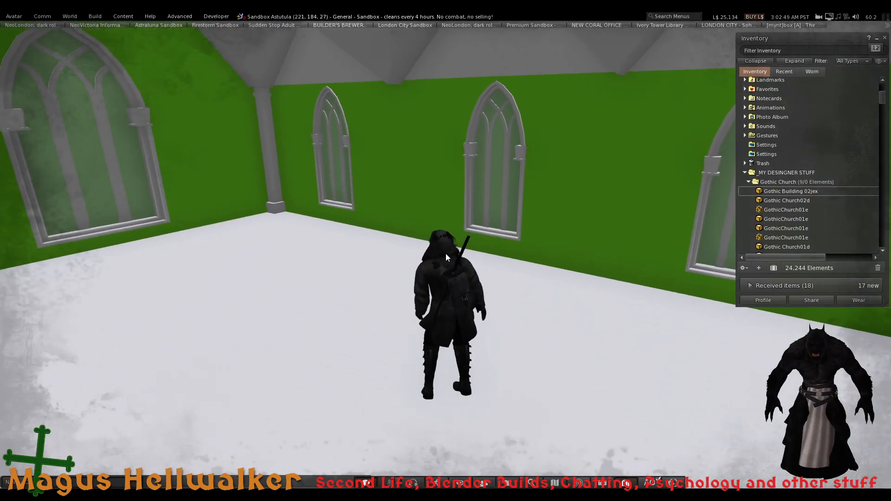
{"action": "key", "text": "Page_Up"}
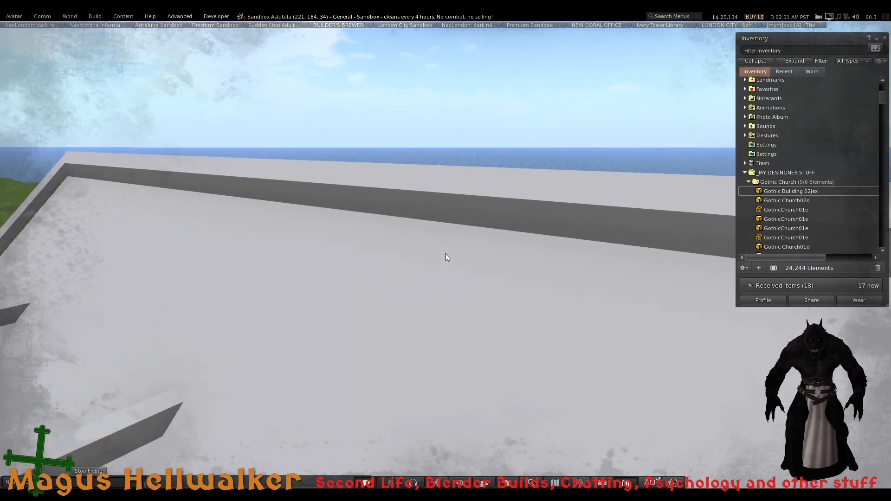
{"action": "key", "text": "Page_Down"}
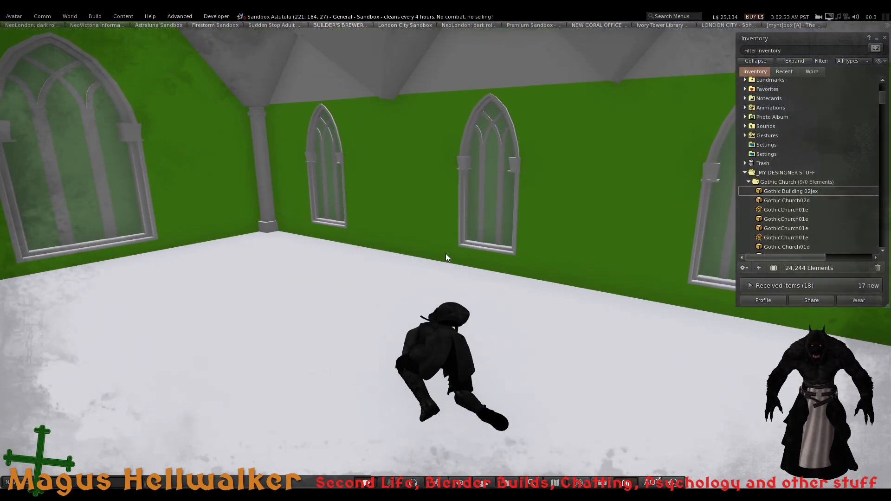
Walk the avatar around the nave to inspect the interior, ending up facing the porch doorway
{"action": "key", "text": "Up"}
{"action": "key", "text": "Left"}
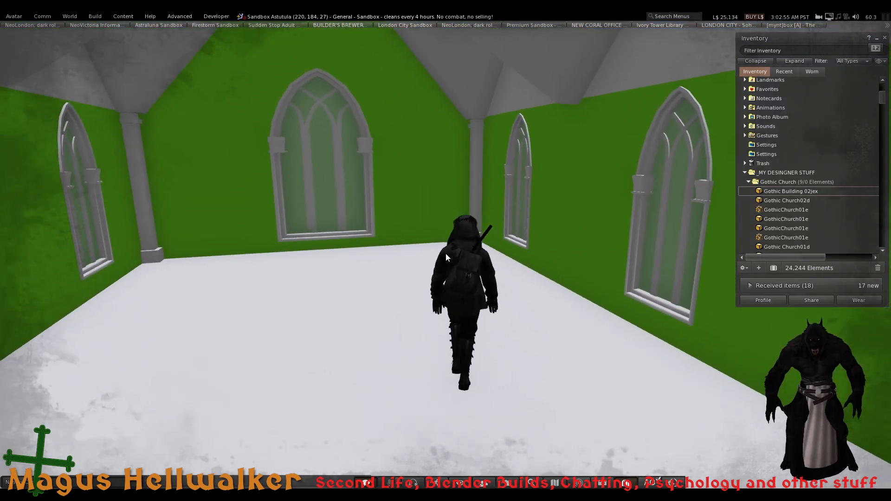
{"action": "key", "text": "Up"}
{"action": "key", "text": "Right"}
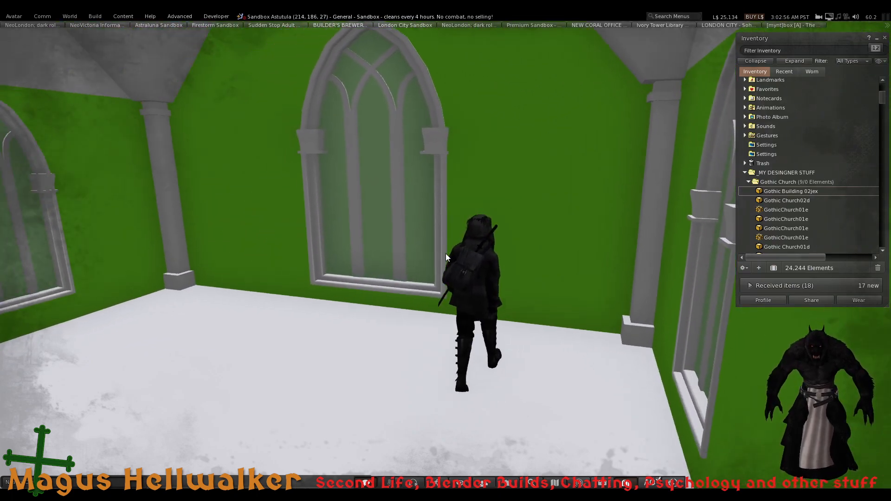
{"action": "key", "text": "Up"}
{"action": "key", "text": "Right"}
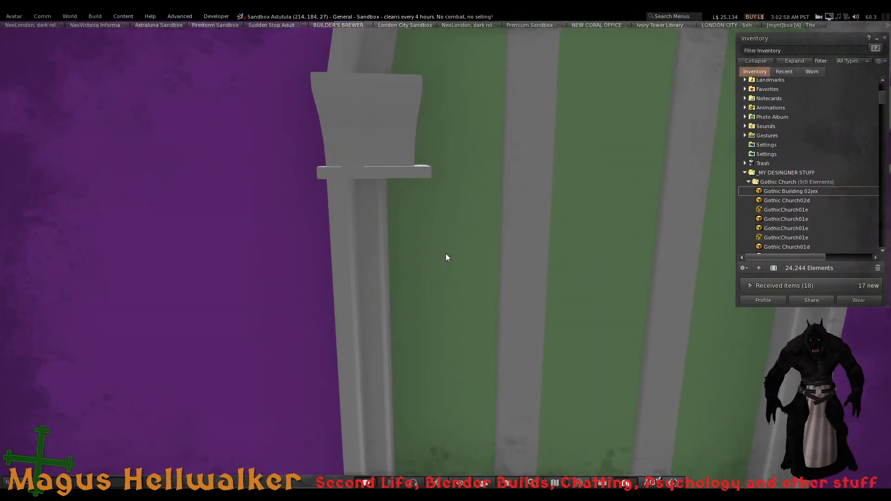
{"action": "key", "text": "Up"}
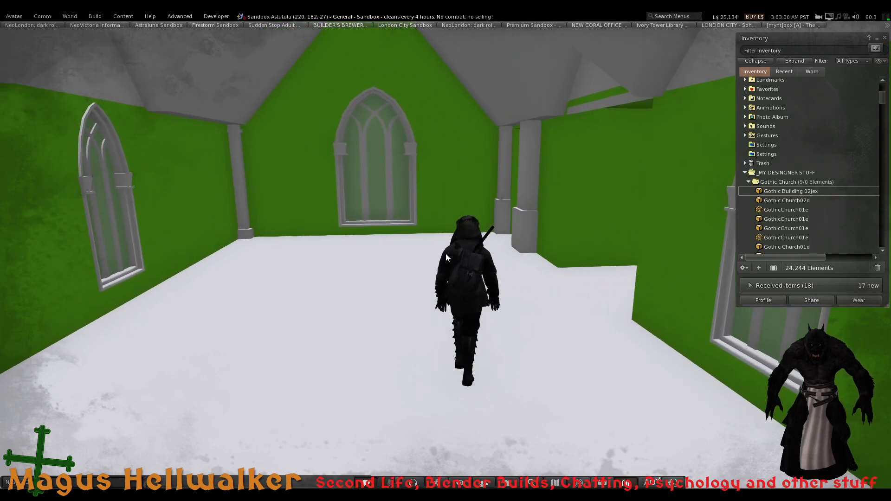
{"action": "key", "text": "Up"}
{"action": "key", "text": "Down"}
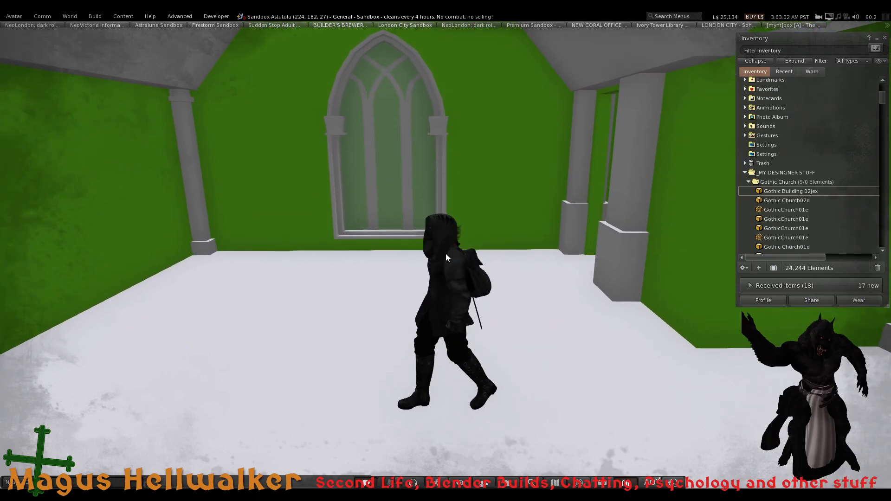
{"action": "key", "text": "Right"}
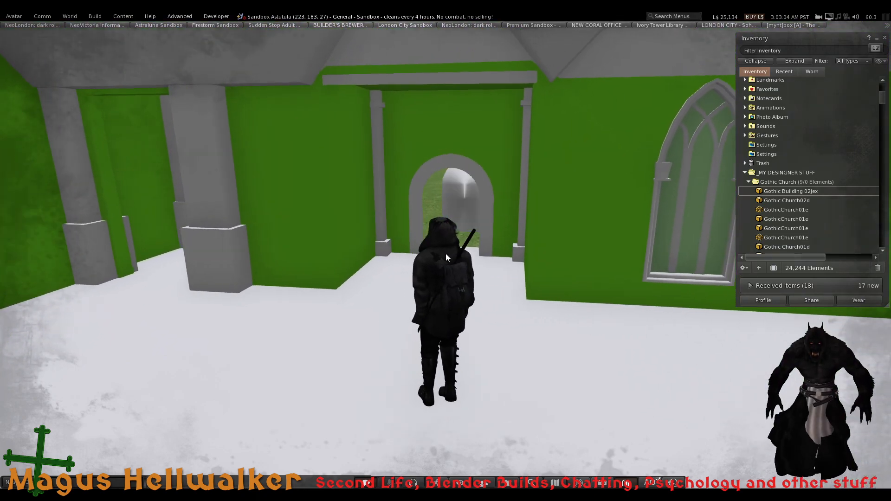
Walk the avatar out through the porch door onto the grass and back up the steps into the doorway
{"action": "key", "text": "Up"}
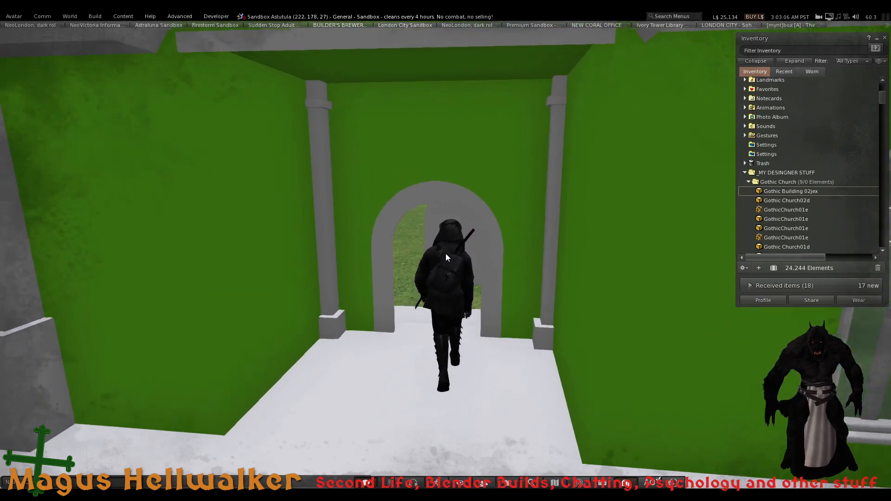
{"action": "key", "text": "Up"}
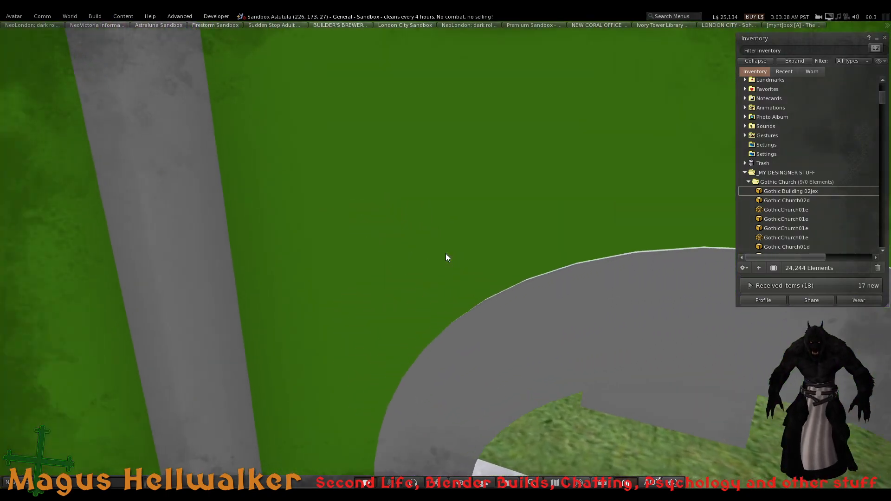
{"action": "key", "text": "Up"}
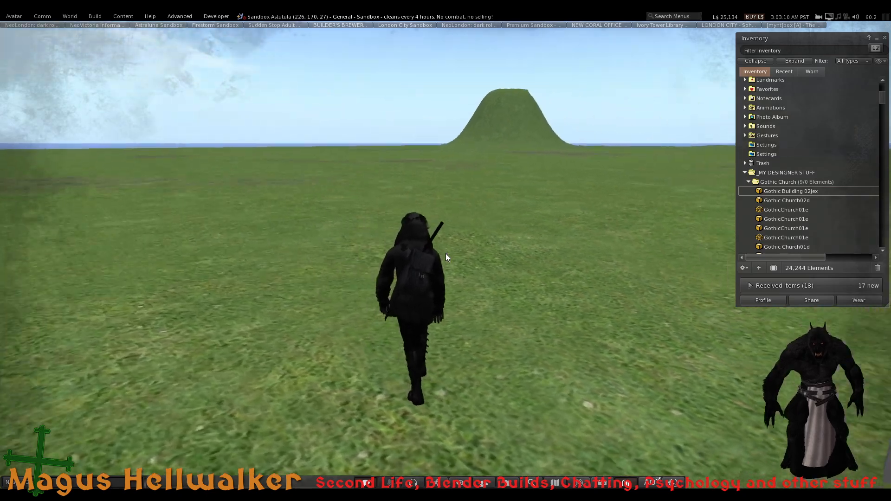
{"action": "key", "text": "Right"}
{"action": "key", "text": "Up"}
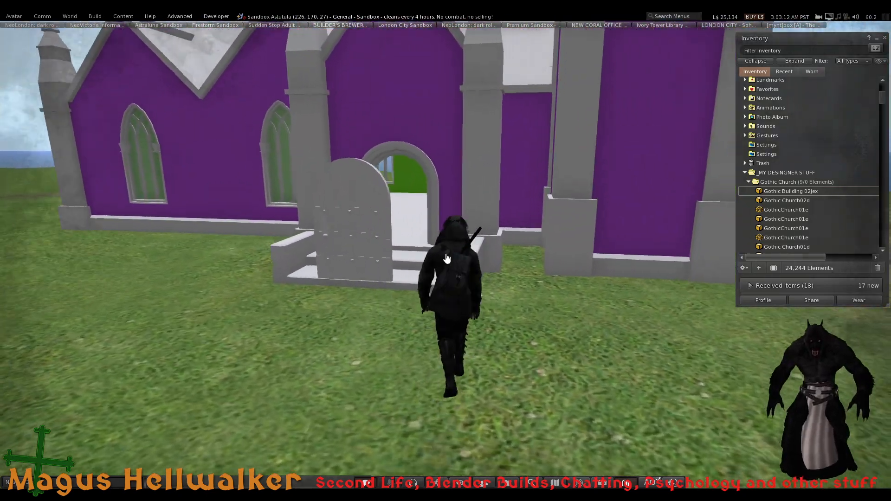
{"action": "key", "text": "Up"}
{"action": "key", "text": "Up"}
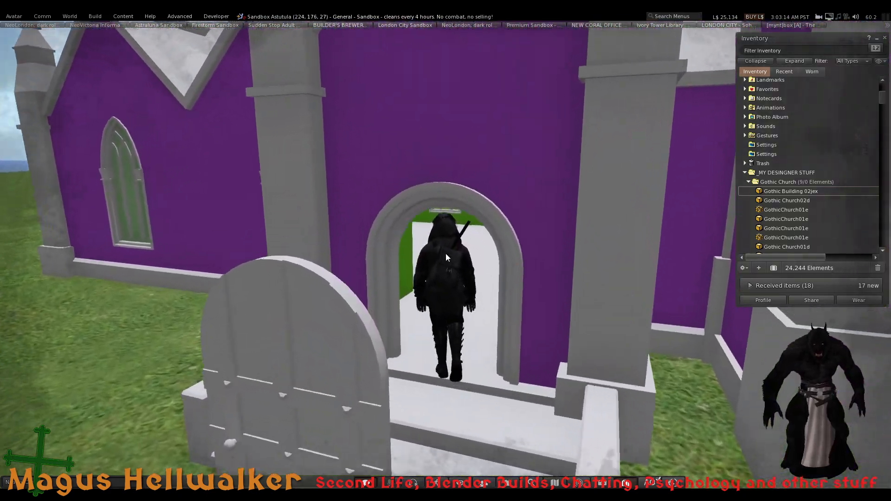
Walk the avatar into the nave and turn it around to inspect the walls, windows, columns and porch doorway
{"action": "key", "text": "Up"}
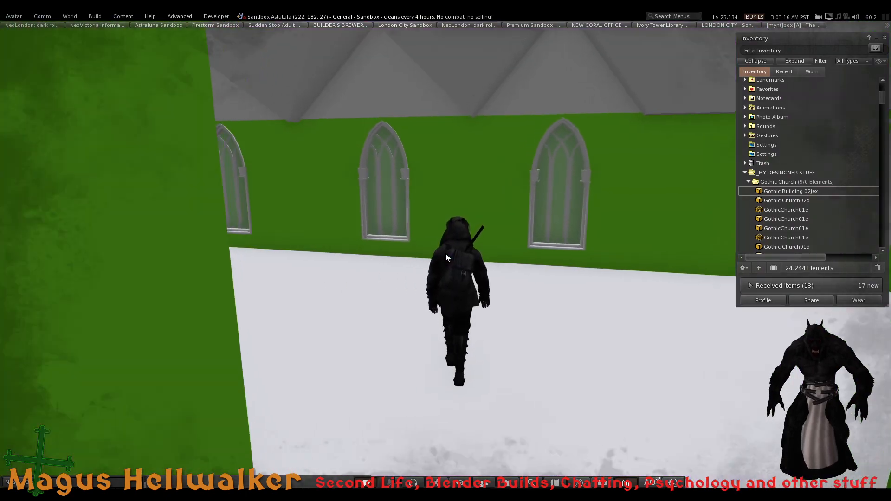
{"action": "key", "text": "Left"}
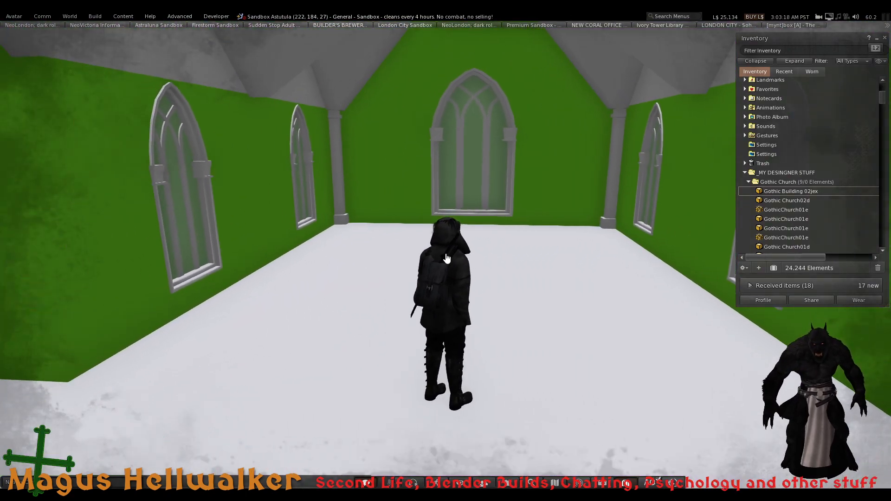
{"action": "key", "text": "Left"}
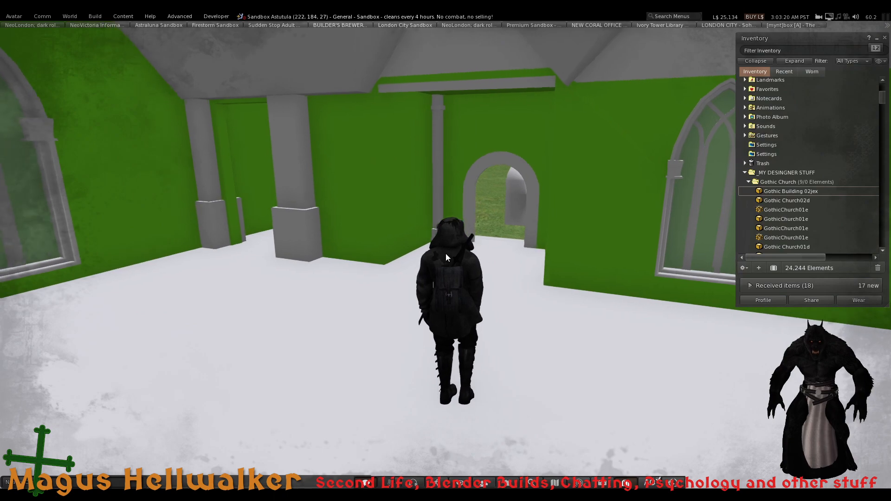
{"action": "key", "text": "Left"}
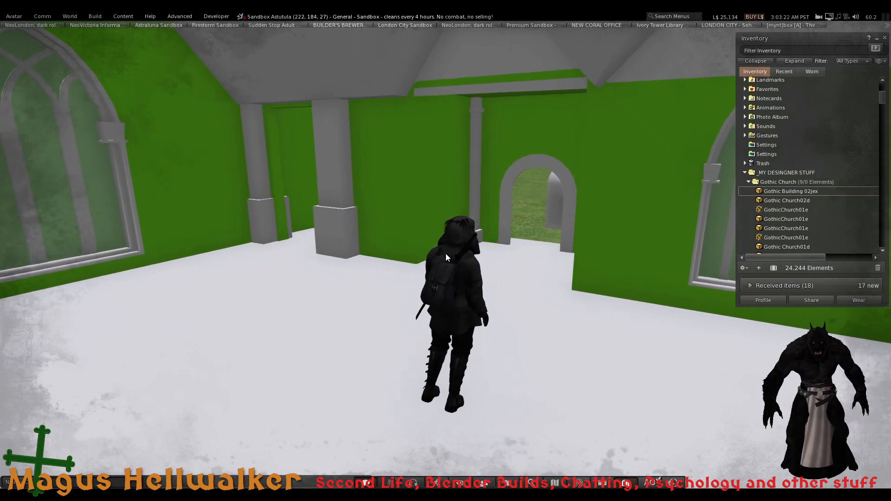
{"action": "key", "text": "Left"}
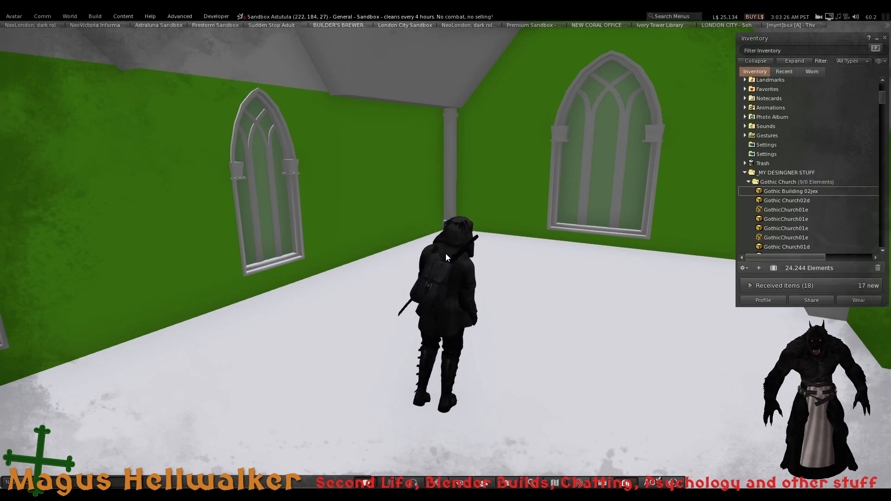
{"action": "key", "text": "Right"}
{"action": "key", "text": "Right"}
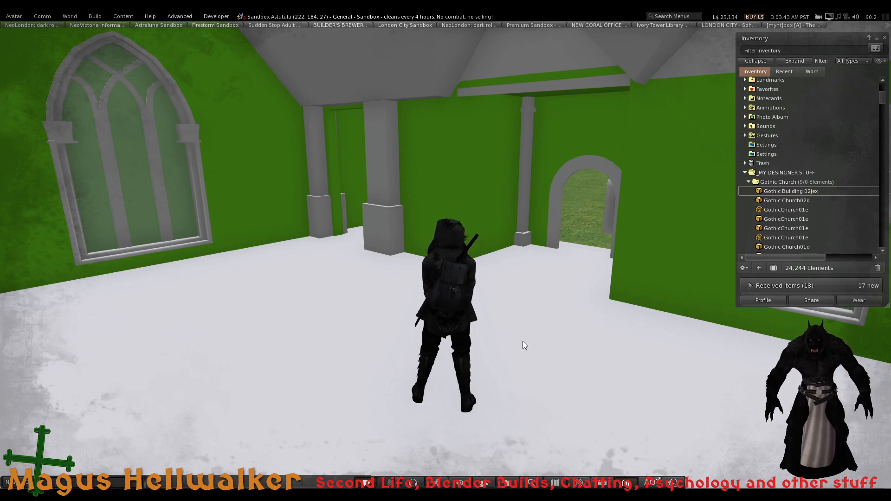
{"action": "key", "text": "Right"}
{"action": "key", "text": "Right"}
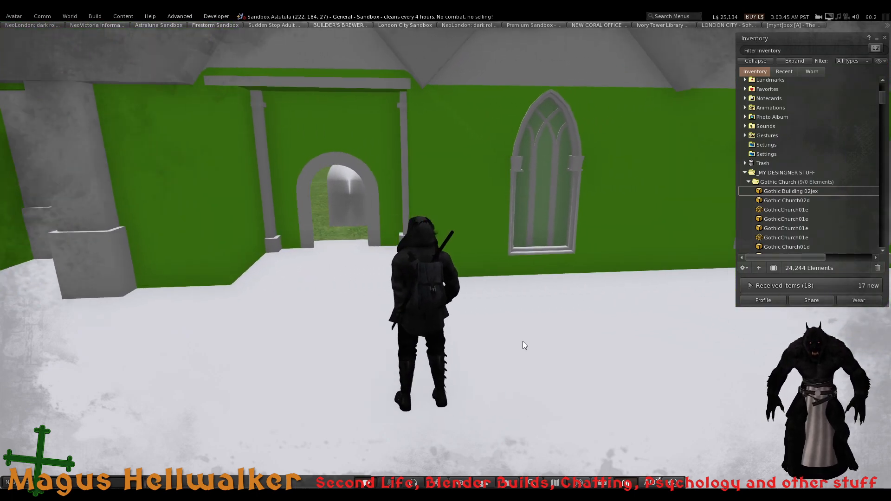
{"action": "key", "text": "Right"}
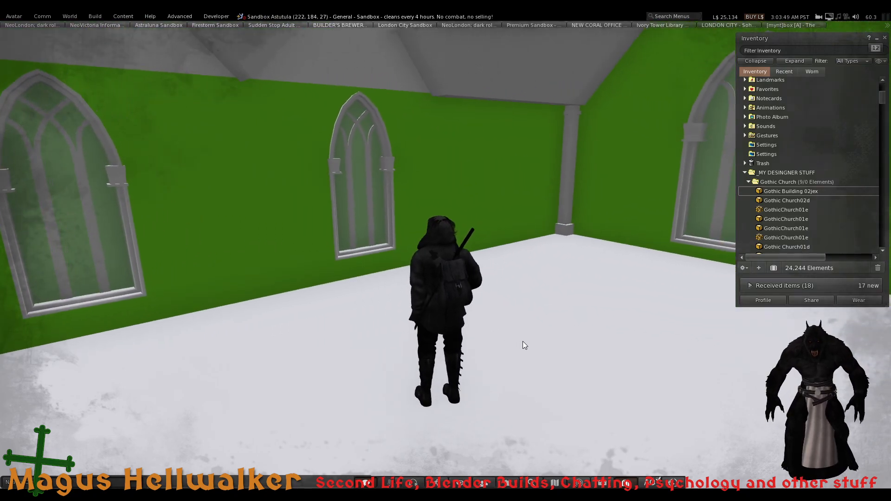
Select the whole linked church and stretch it proportionally to about 24.49 × 19.02 × 17.18 m
{"action": "scroll", "coordinate": [523, 342], "scroll_direction": "down", "scroll_amount": 5}
{"action": "scroll", "coordinate": [522, 347], "scroll_direction": "down", "scroll_amount": 3}
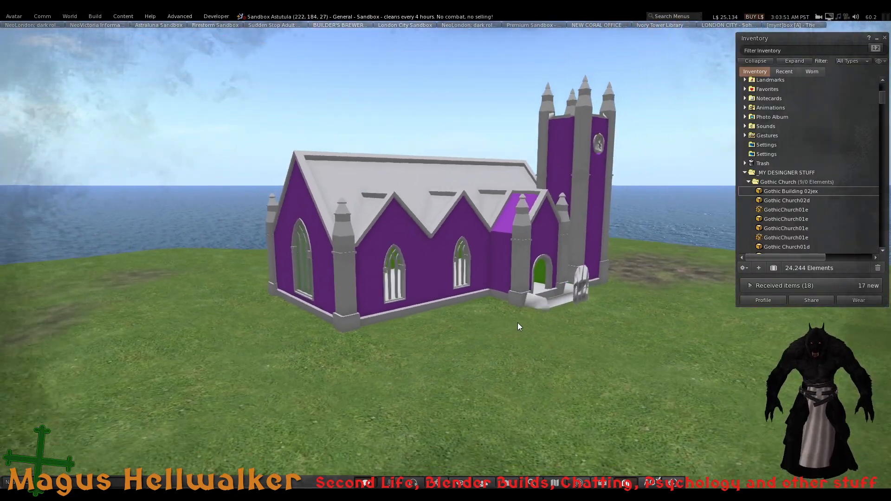
{"action": "right_click", "coordinate": [466, 274]}
{"action": "left_click", "coordinate": [486, 296]}
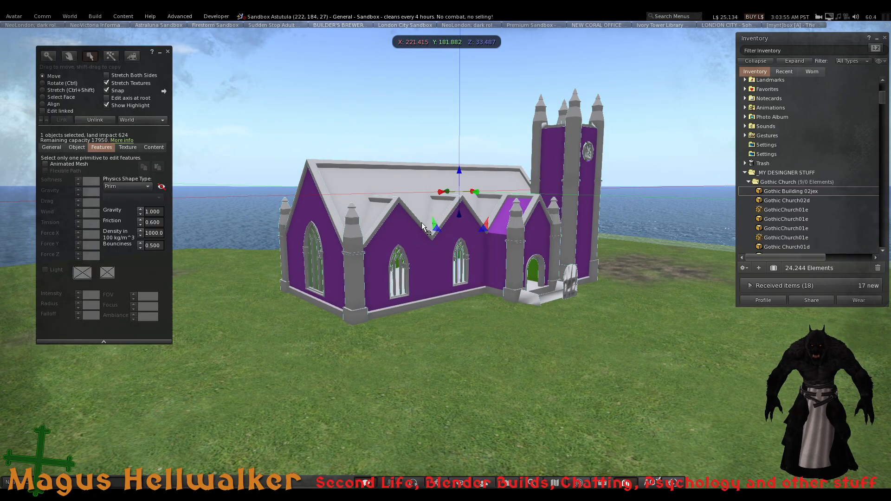
{"action": "key", "text": "Escape"}
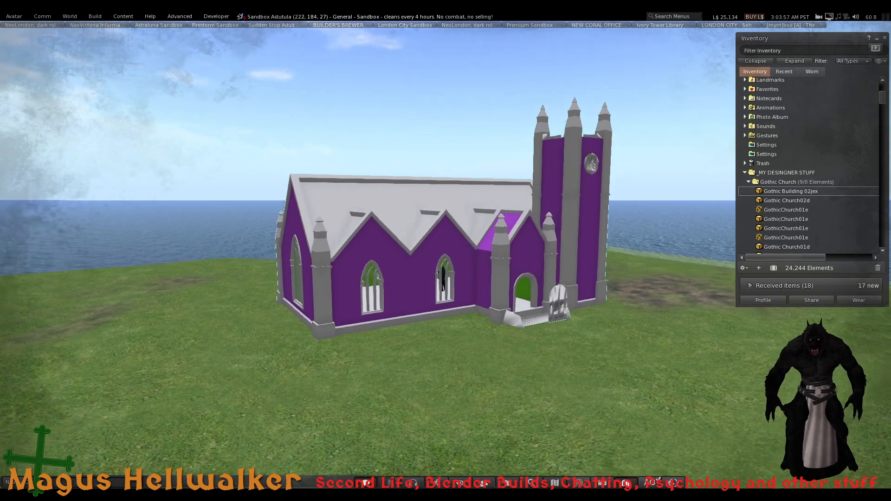
{"action": "left_click_drag", "start_coordinate": [445, 259], "coordinate": [473, 289], "text": "ctrl+alt"}
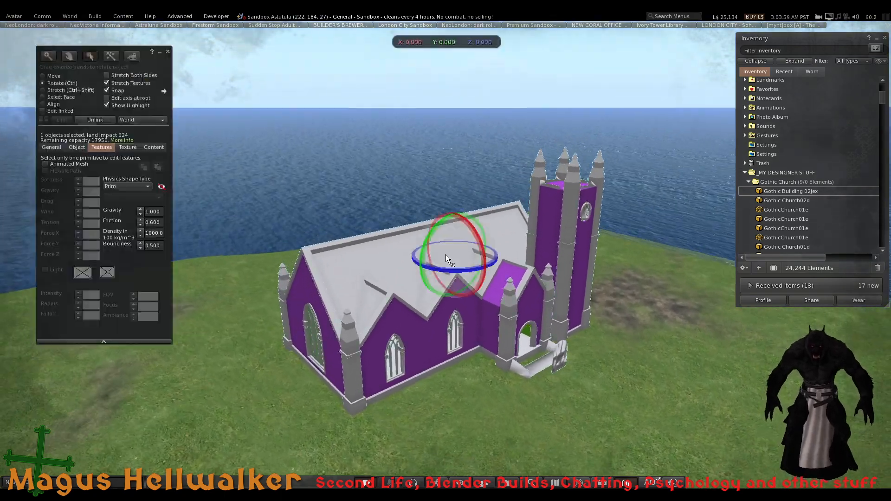
{"action": "key", "text": "ctrl+shift"}
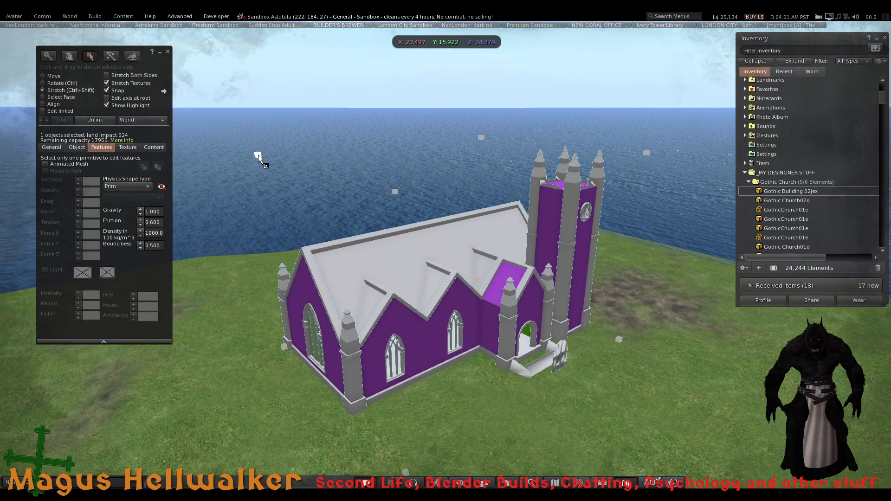
{"action": "left_click_drag", "start_coordinate": [258, 154], "coordinate": [171, 108], "text": "ctrl+shift"}
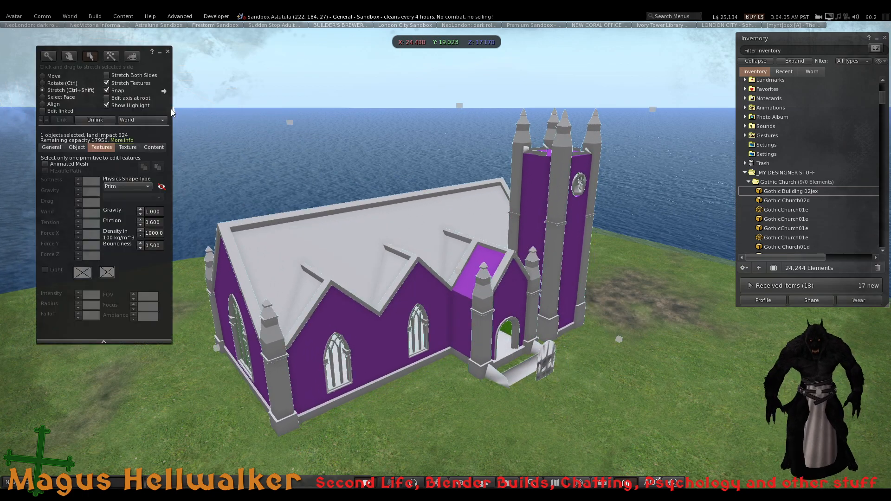
{"action": "key", "text": "Escape"}
Return the view to the avatar and test the enlarged porch doorway by walking up to it and backing away
{"action": "scroll", "coordinate": [355, 269], "scroll_direction": "up", "scroll_amount": 3}
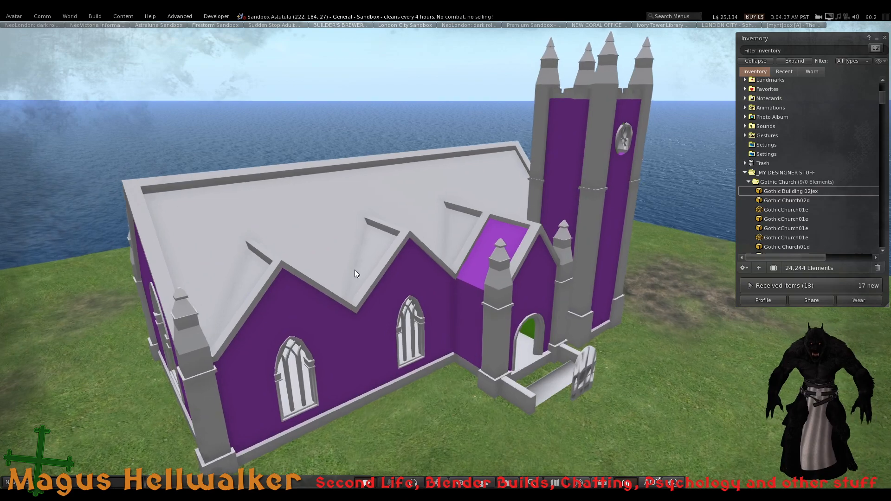
{"action": "scroll", "coordinate": [354, 270], "scroll_direction": "up", "scroll_amount": 8}
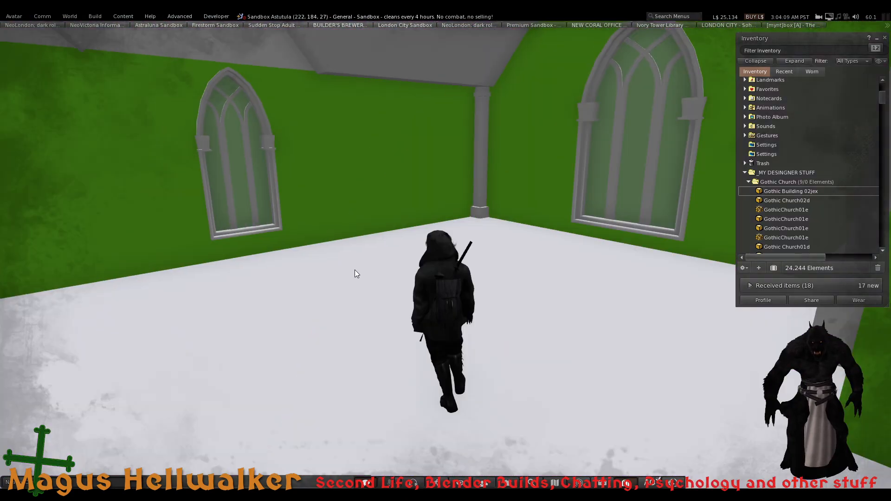
{"action": "key", "text": "Right"}
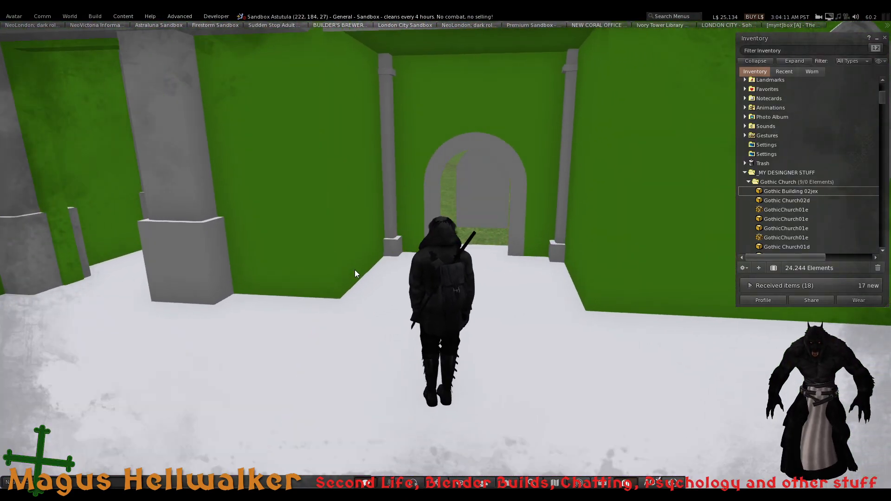
{"action": "key", "text": "Up"}
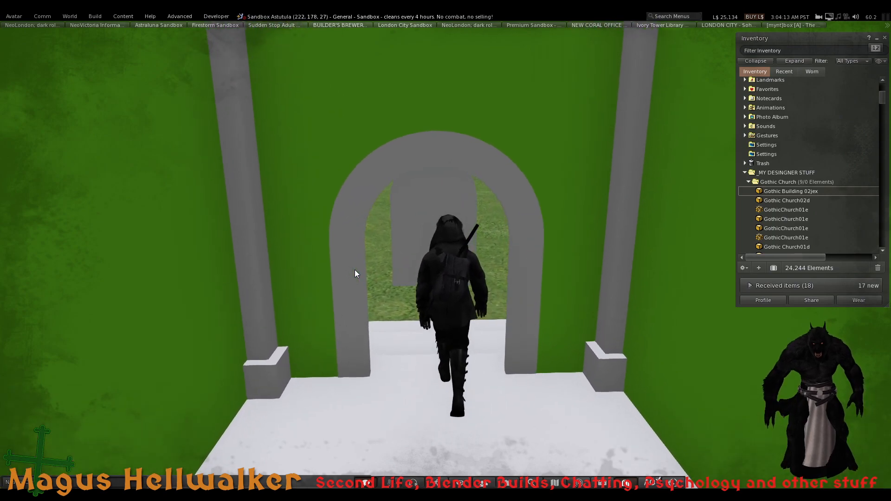
{"action": "key", "text": "Up"}
{"action": "key", "text": "Down"}
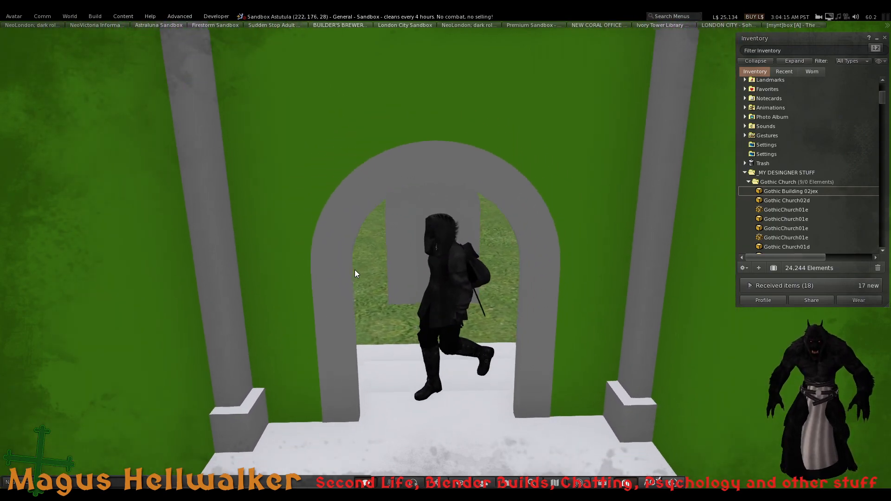
{"action": "key", "text": "Down"}
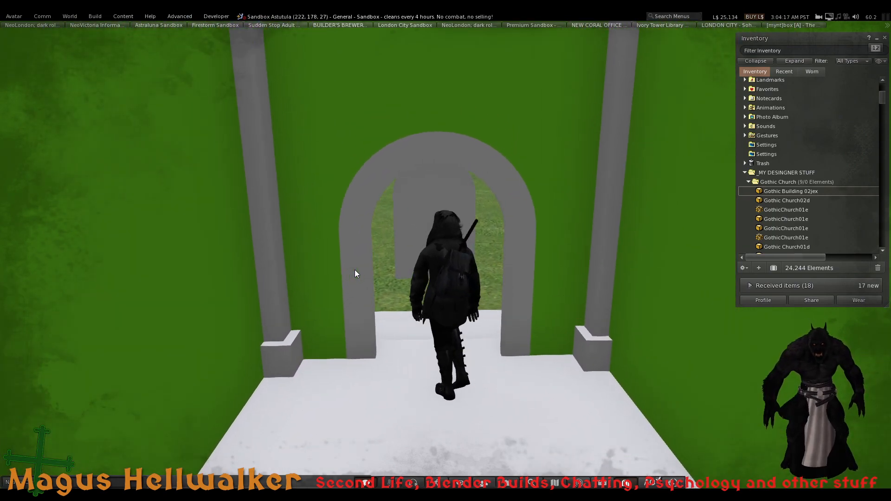
Walk the avatar out through the porch onto the grass and turn it to face the church's porch side
{"action": "key", "text": "Up"}
{"action": "key", "text": "Left"}
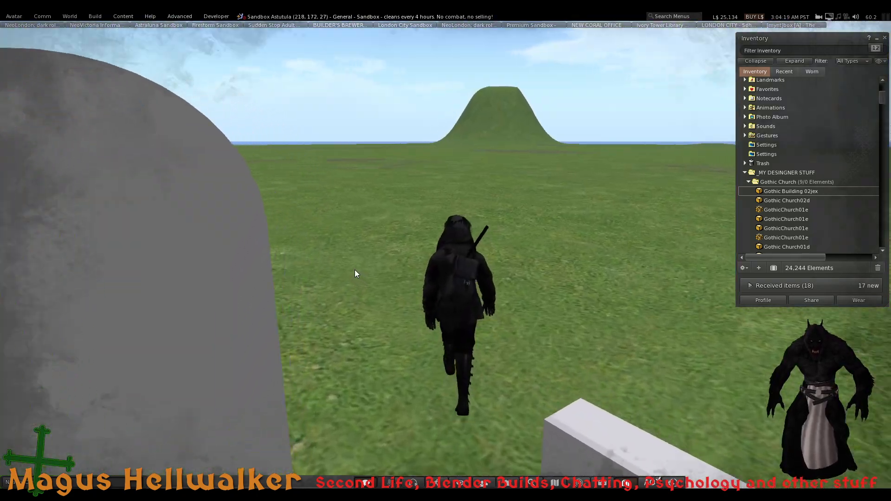
{"action": "key", "text": "Up"}
{"action": "key", "text": "Left"}
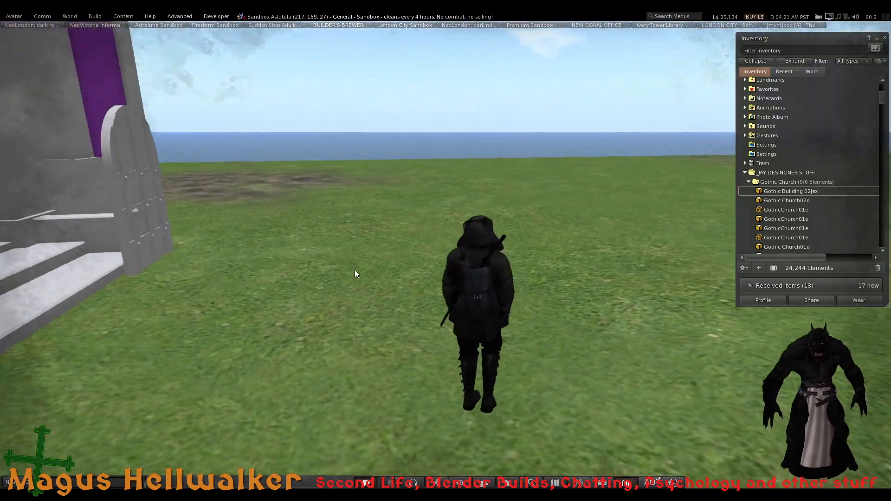
{"action": "key", "text": "Left"}
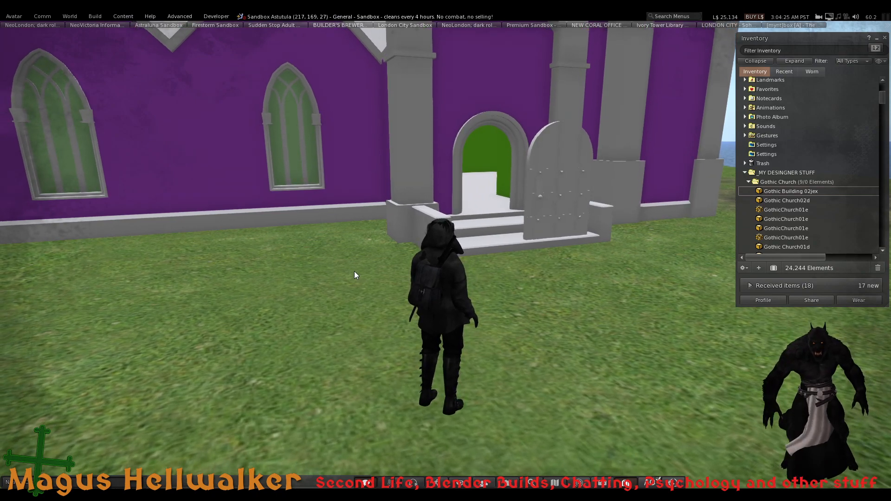
{"action": "key", "text": "Up"}
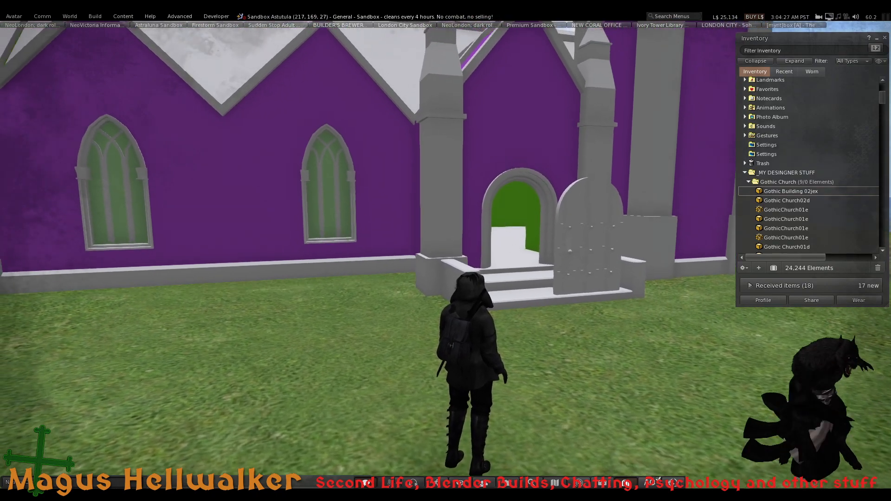
Open the church for editing with linked-part editing enabled and select only the porch door
{"action": "left_click_drag", "start_coordinate": [518, 223], "coordinate": [452, 209], "text": "alt"}
{"action": "mouse_move", "coordinate": [452, 265]}
{"action": "left_mouse_down", "text": "alt"}
{"action": "mouse_move", "coordinate": [452, 253]}
{"action": "mouse_move", "coordinate": [464, 250]}
{"action": "mouse_move", "coordinate": [414, 313]}
{"action": "mouse_move", "coordinate": [292, 286]}
{"action": "mouse_move", "coordinate": [79, 274]}
{"action": "mouse_move", "coordinate": [297, 284]}
{"action": "mouse_move", "coordinate": [459, 262]}
{"action": "left_mouse_up", "text": "alt"}
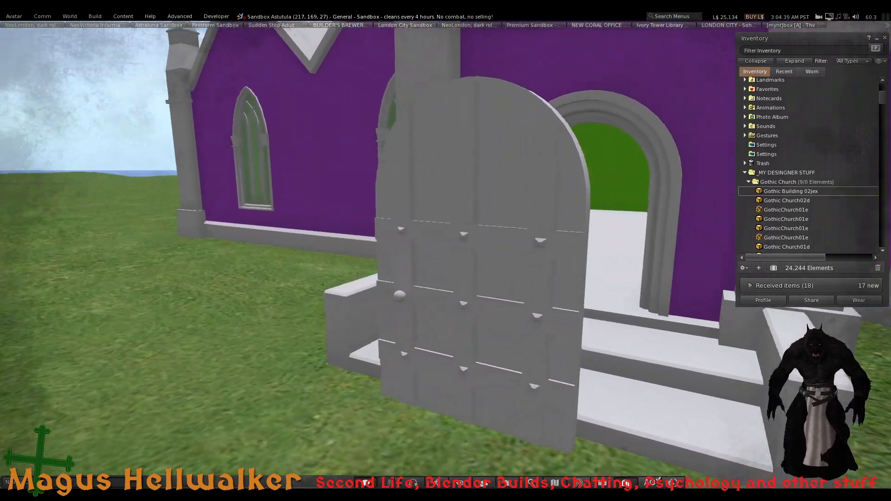
{"action": "right_click", "coordinate": [465, 269]}
{"action": "left_click", "coordinate": [485, 282]}
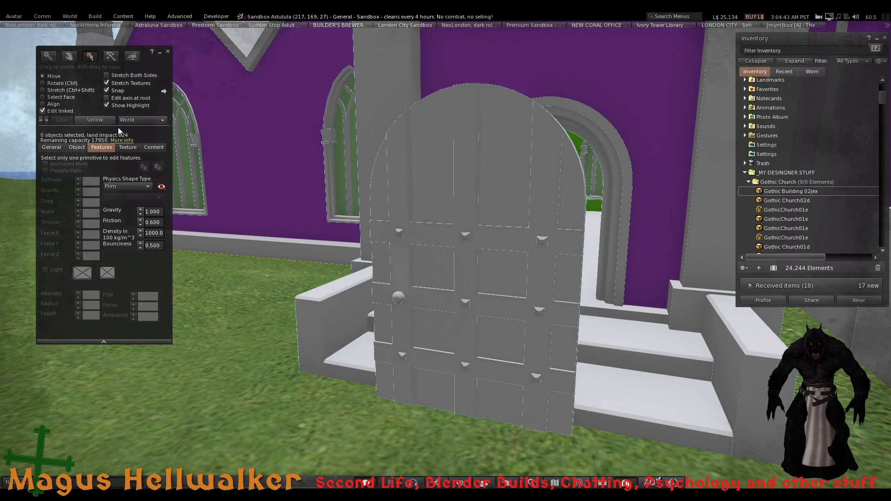
{"action": "left_click", "coordinate": [42, 111]}
{"action": "left_click", "coordinate": [537, 284]}
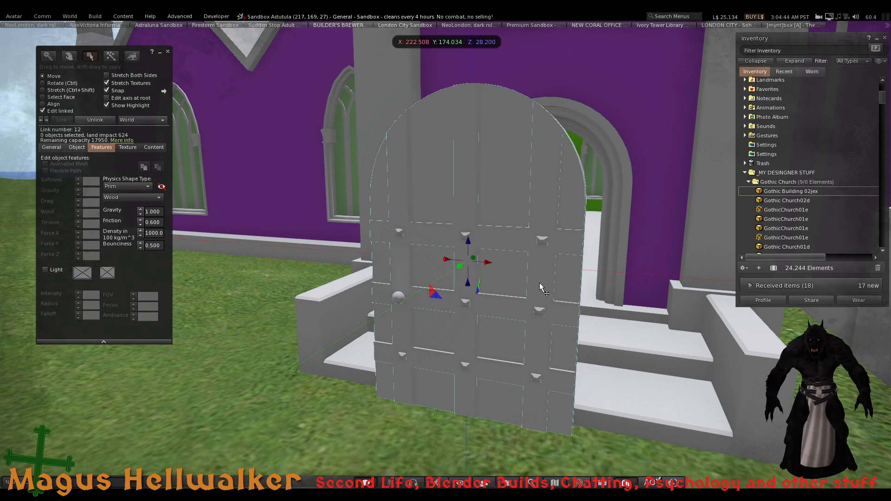
Show the porch door's physics shape, examine its triangles up close, and hide the shape display again
{"action": "scroll", "coordinate": [539, 288], "scroll_direction": "down", "scroll_amount": 6}
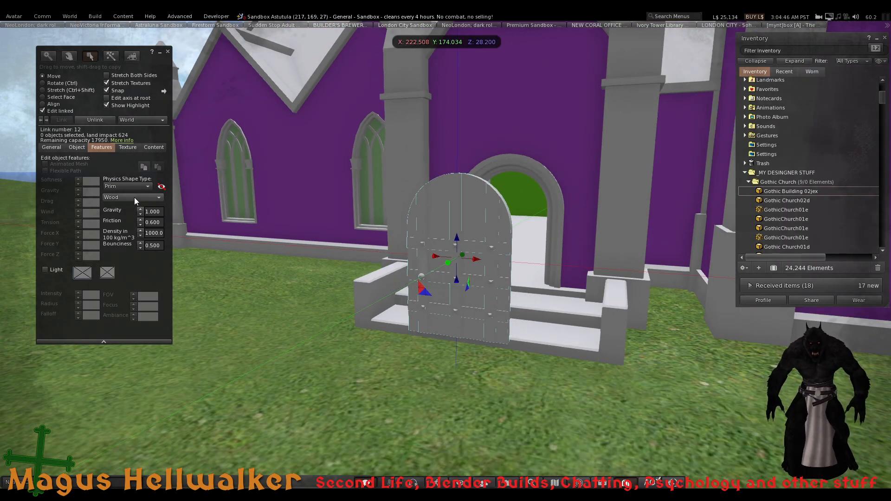
{"action": "left_click", "coordinate": [162, 187]}
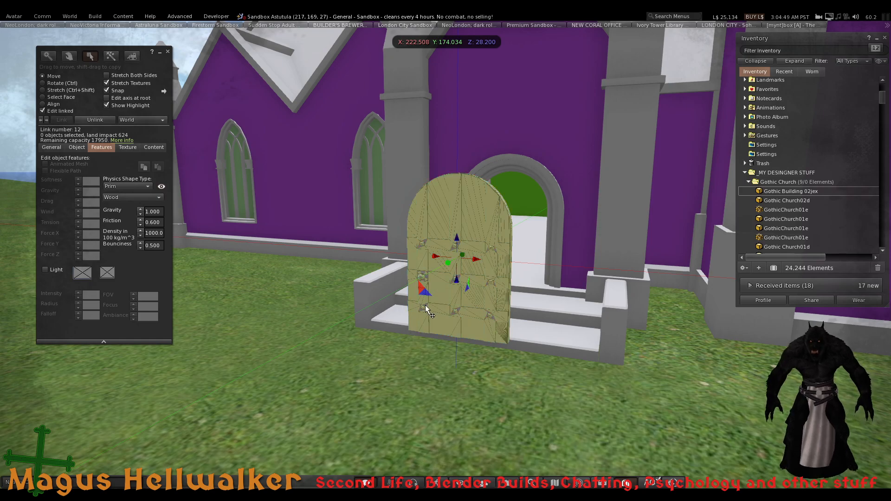
{"action": "scroll", "coordinate": [483, 301], "scroll_direction": "up", "scroll_amount": 3}
{"action": "scroll", "coordinate": [481, 298], "scroll_direction": "up", "scroll_amount": 2}
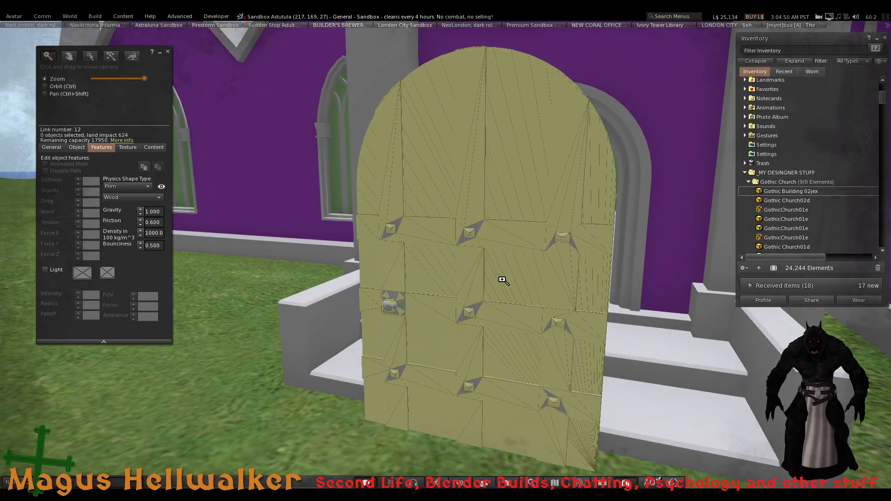
{"action": "key", "text": "Escape"}
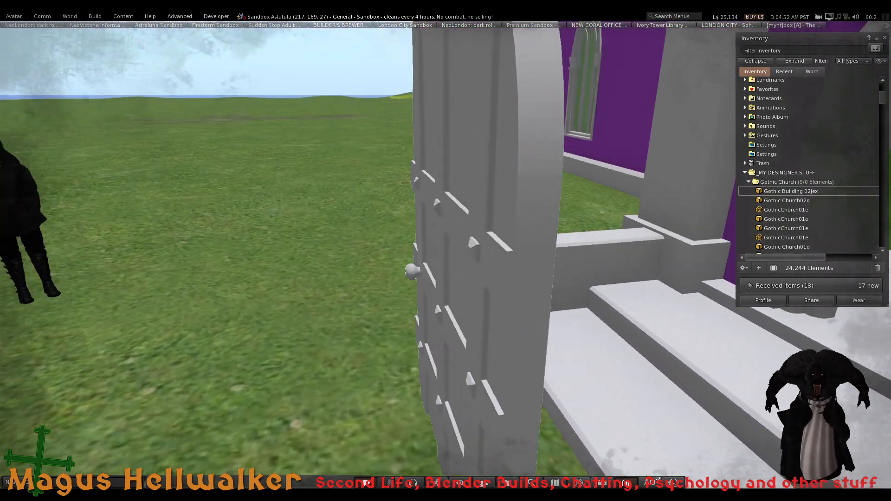
{"action": "left_click_drag", "start_coordinate": [467, 230], "coordinate": [450, 262], "text": "ctrl+alt"}
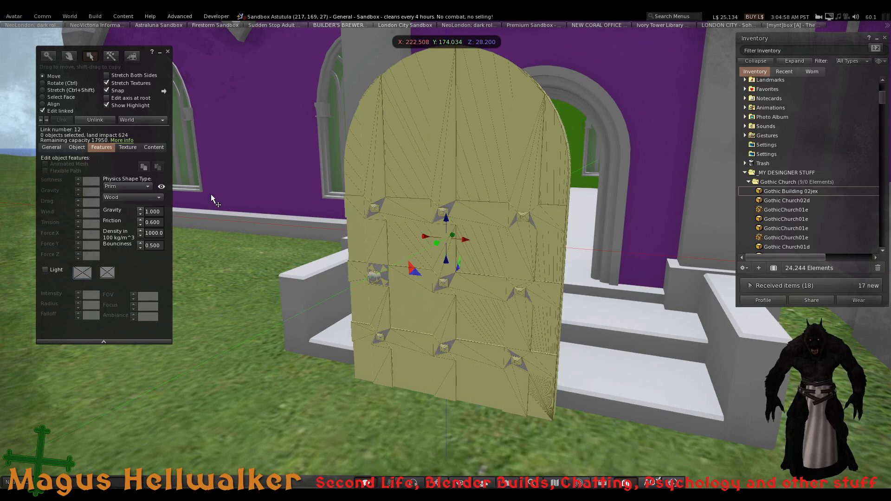
{"action": "left_click", "coordinate": [161, 186]}
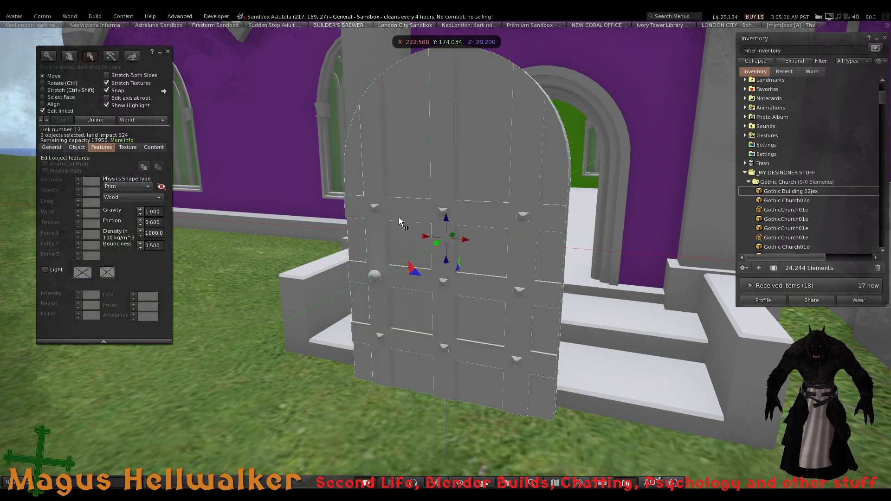
{"action": "scroll", "coordinate": [483, 249], "scroll_direction": "down", "scroll_amount": 3}
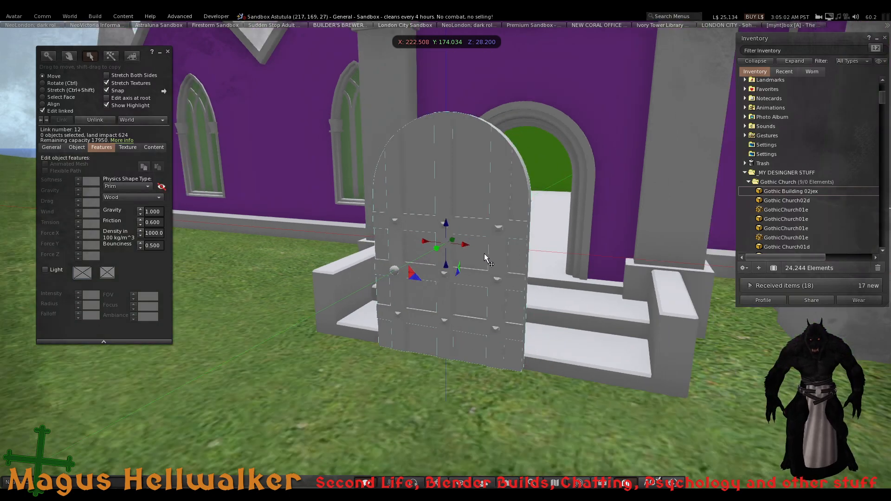
{"action": "scroll", "coordinate": [487, 258], "scroll_direction": "up", "scroll_amount": 3}
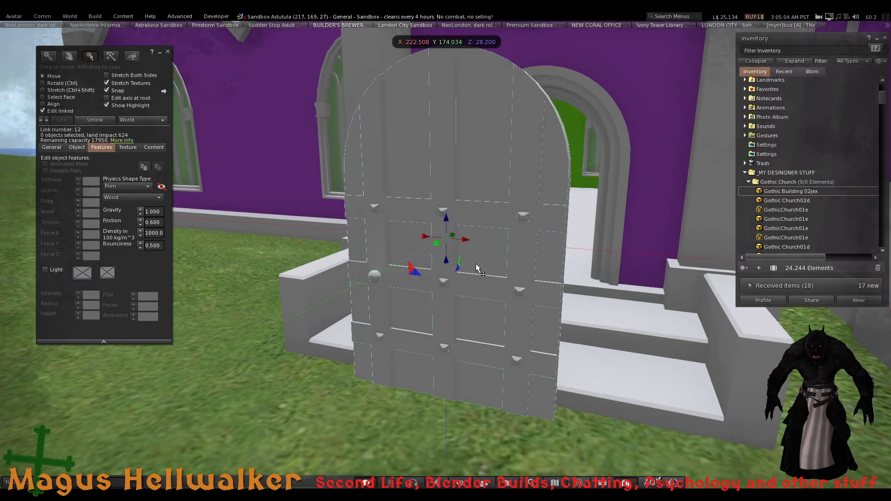
Turn off linked-part editing to select the whole church as one object, and view the entire building
{"action": "left_click_drag", "start_coordinate": [483, 278], "coordinate": [620, 336], "text": "alt"}
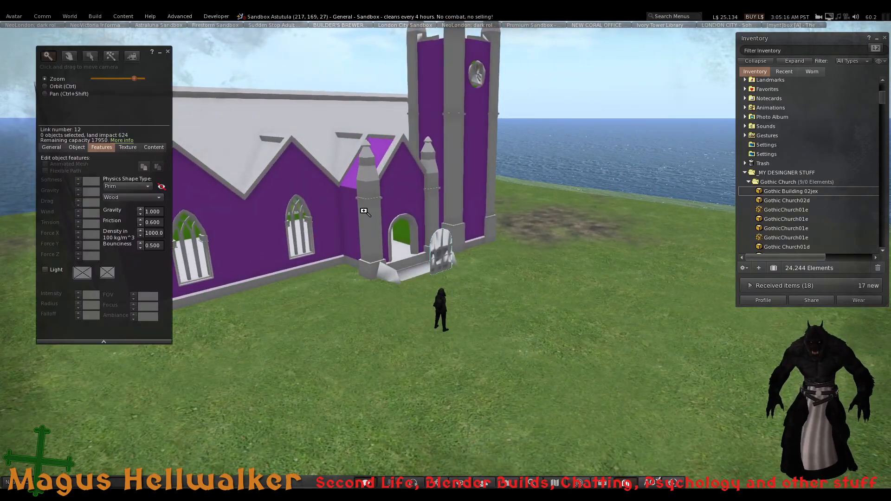
{"action": "left_click_drag", "start_coordinate": [364, 211], "coordinate": [448, 255], "text": "alt"}
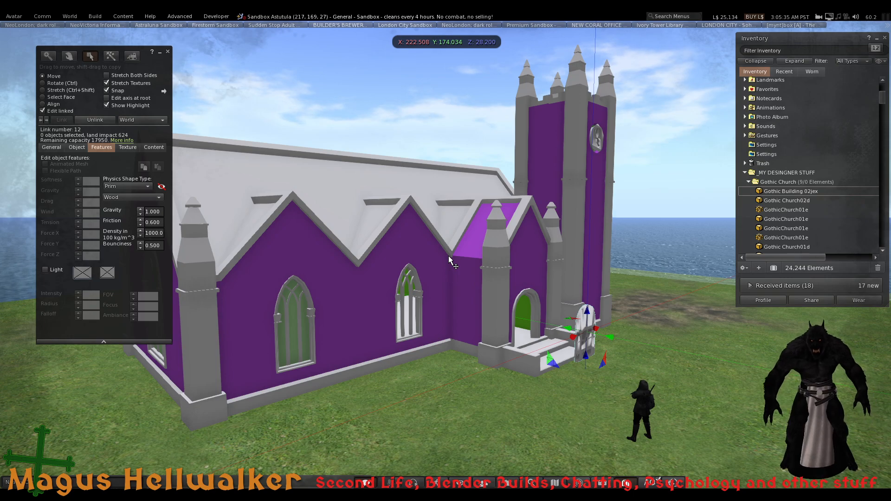
{"action": "left_click", "coordinate": [42, 111]}
{"action": "scroll", "coordinate": [441, 306], "scroll_direction": "down", "scroll_amount": 5}
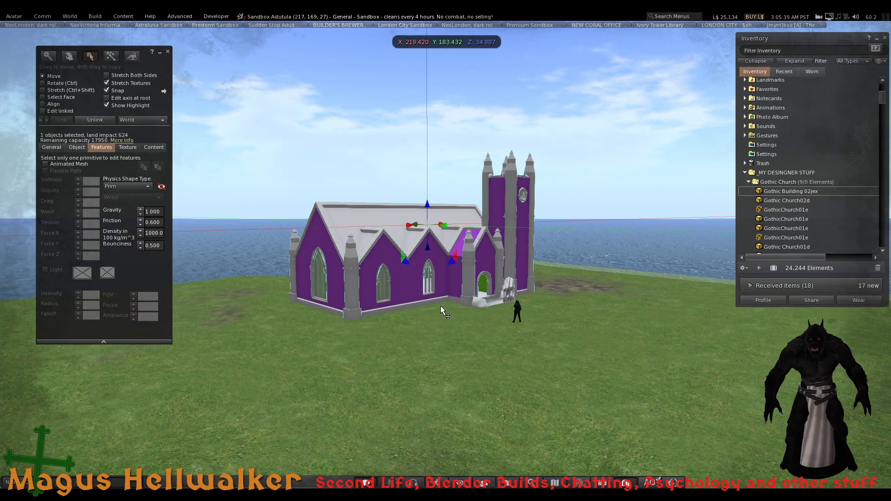
{"action": "scroll", "coordinate": [441, 306], "scroll_direction": "up", "scroll_amount": 2}
{"action": "scroll", "coordinate": [441, 305], "scroll_direction": "up", "scroll_amount": 1}
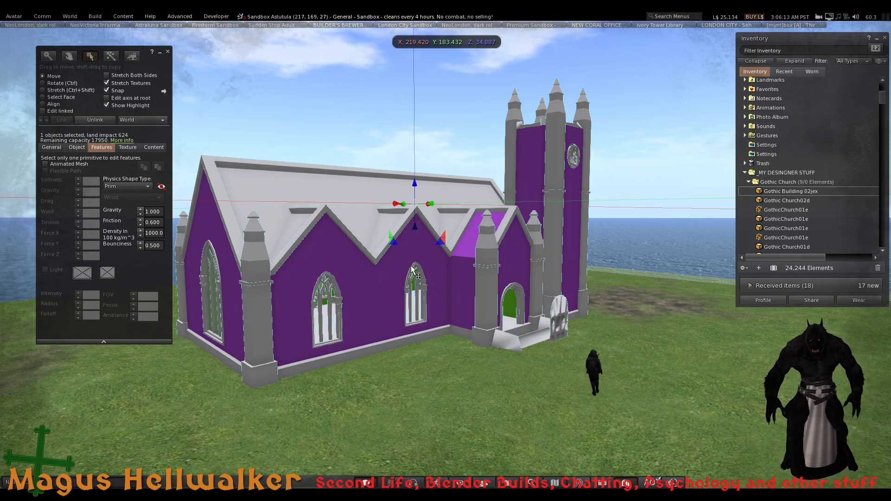
Try the Convex Hull physics shape type on the whole church and restore it to Prim
{"action": "left_click", "coordinate": [114, 187]}
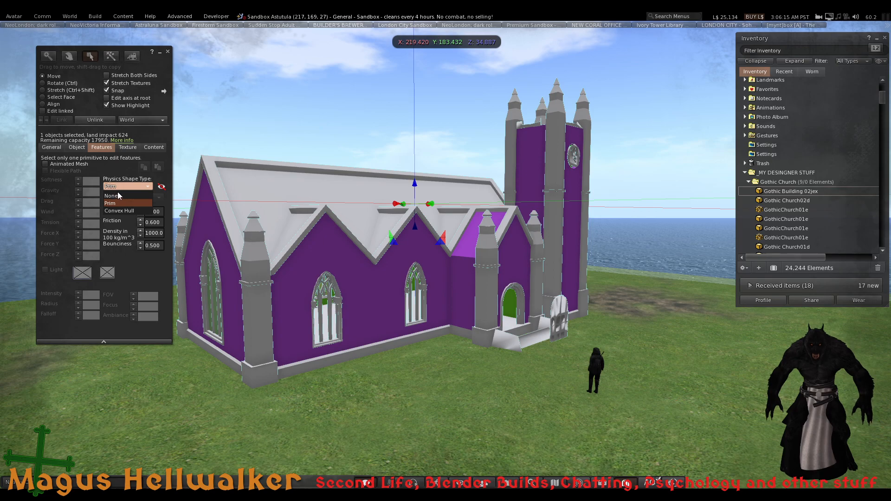
{"action": "left_click", "coordinate": [122, 210]}
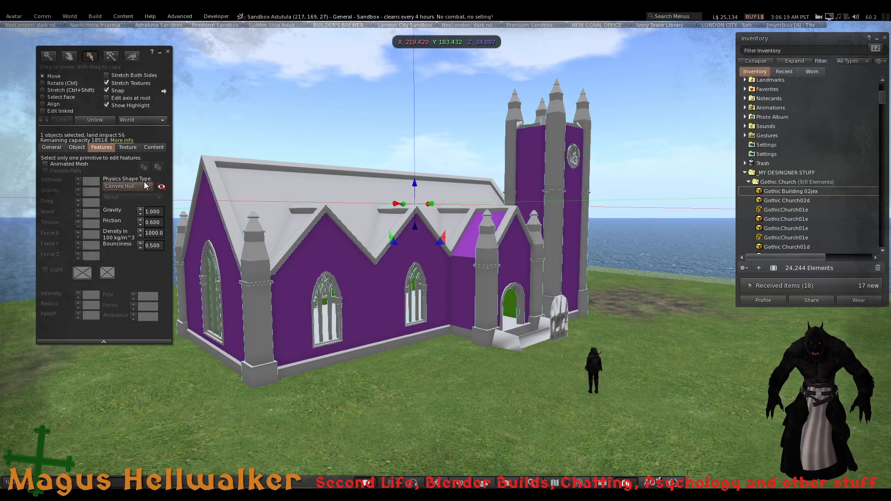
{"action": "left_click", "coordinate": [144, 185]}
{"action": "left_click", "coordinate": [129, 205]}
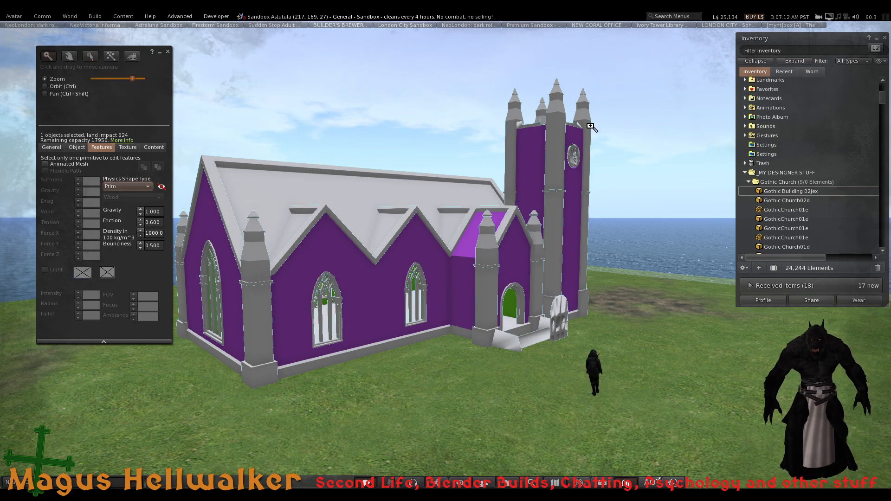
Enable linked-part editing, select only the tower's battlements, and raise them slightly to a Z position of about 40.647
{"action": "left_click_drag", "start_coordinate": [568, 128], "coordinate": [534, 37], "text": "alt"}
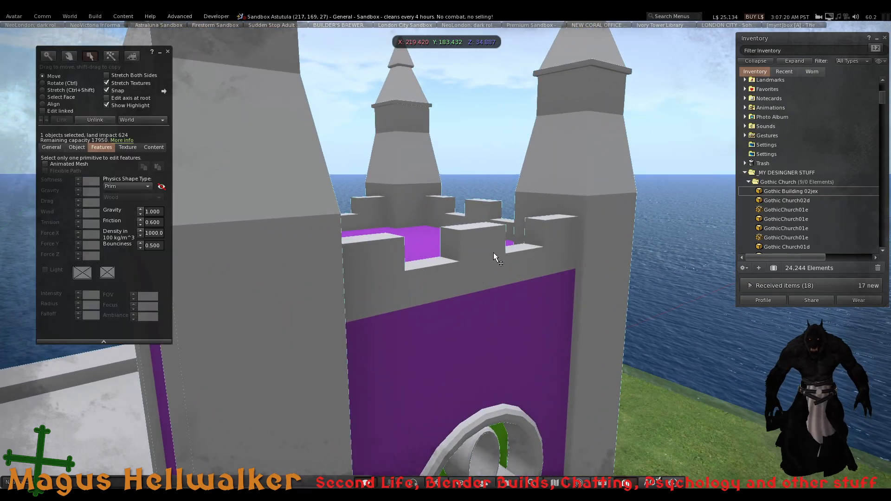
{"action": "left_click", "coordinate": [65, 111]}
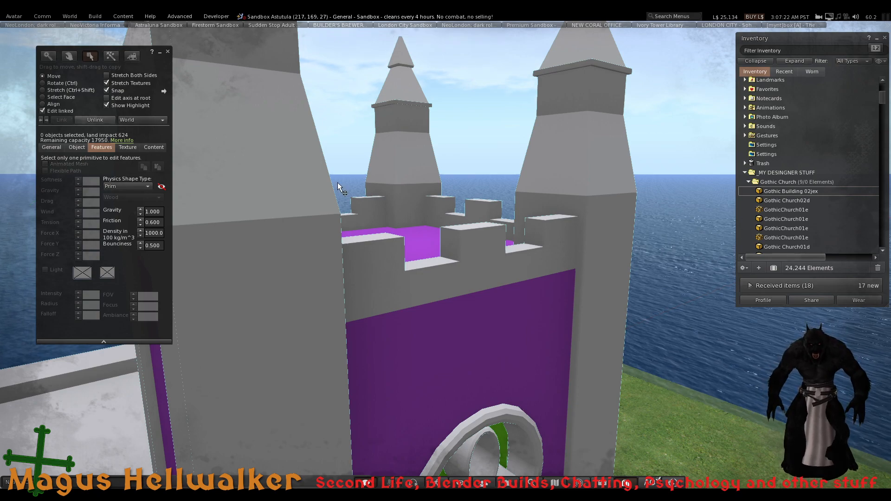
{"action": "left_click", "coordinate": [479, 235]}
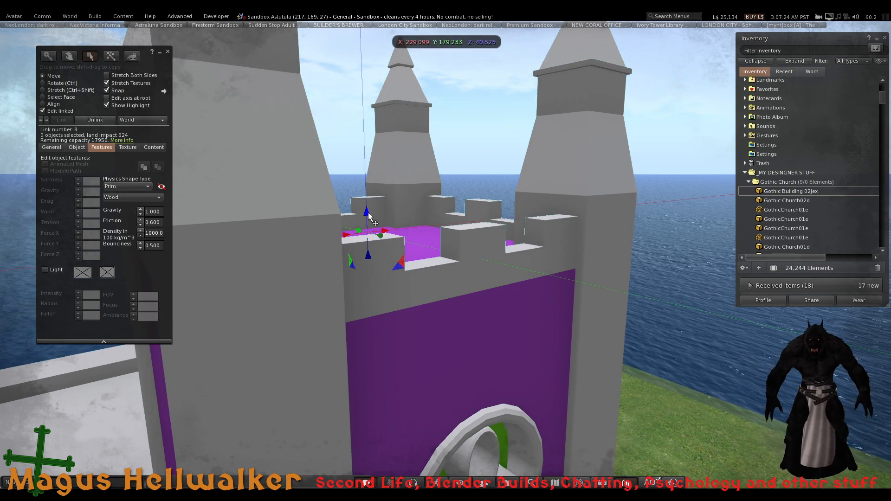
{"action": "mouse_move", "coordinate": [368, 213]}
{"action": "left_mouse_down"}
{"action": "mouse_move", "coordinate": [368, 199]}
{"action": "mouse_move", "coordinate": [371, 210]}
{"action": "left_mouse_up"}
{"action": "left_click_drag", "start_coordinate": [406, 250], "coordinate": [433, 272], "text": "alt"}
{"action": "left_click_drag", "start_coordinate": [321, 385], "coordinate": [355, 344], "text": "alt"}
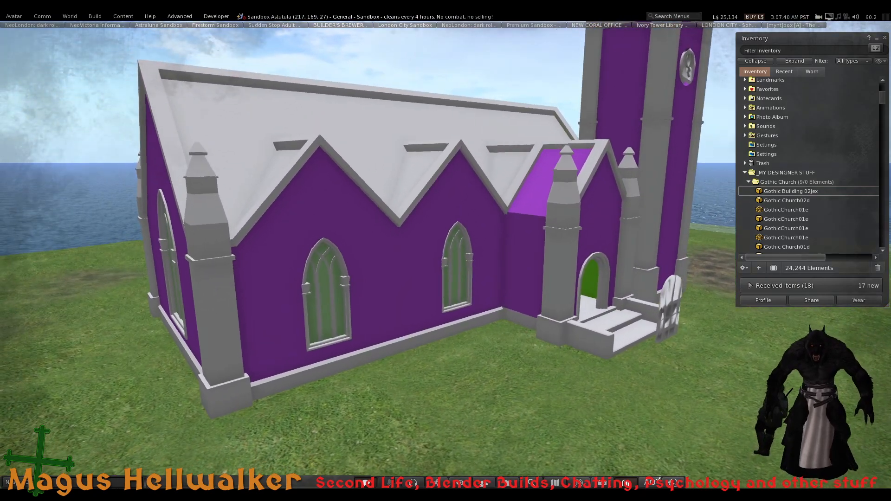
{"action": "left_click_drag", "start_coordinate": [482, 242], "coordinate": [483, 241], "text": "alt"}
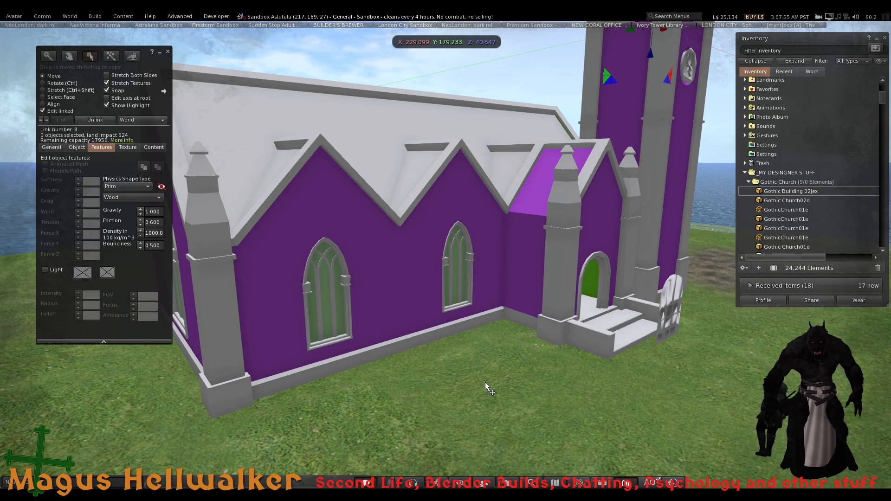
Finish editing and walk the avatar around the open door, up the porch steps and through the doorway into the church
{"action": "key", "text": "Escape"}
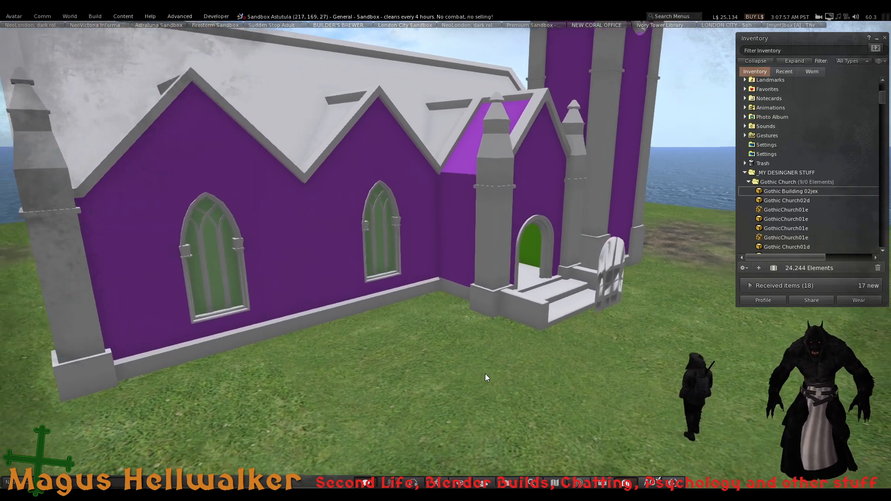
{"action": "key", "text": "Up"}
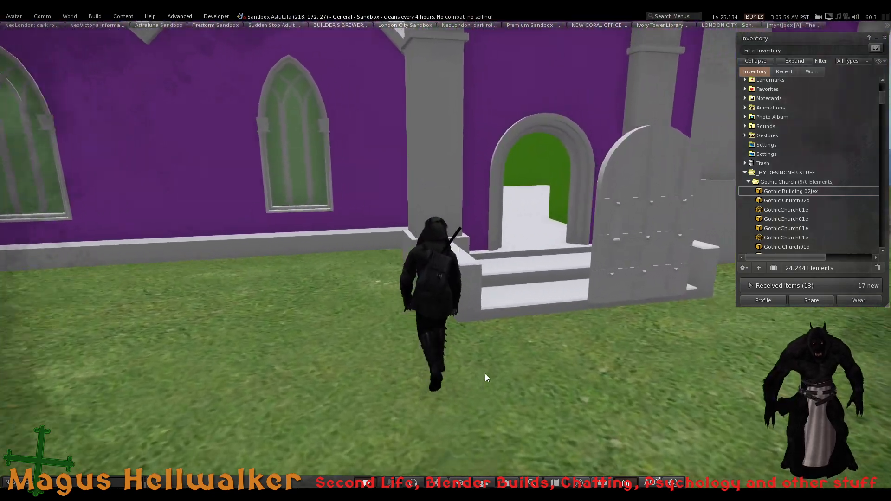
{"action": "key", "text": "Right"}
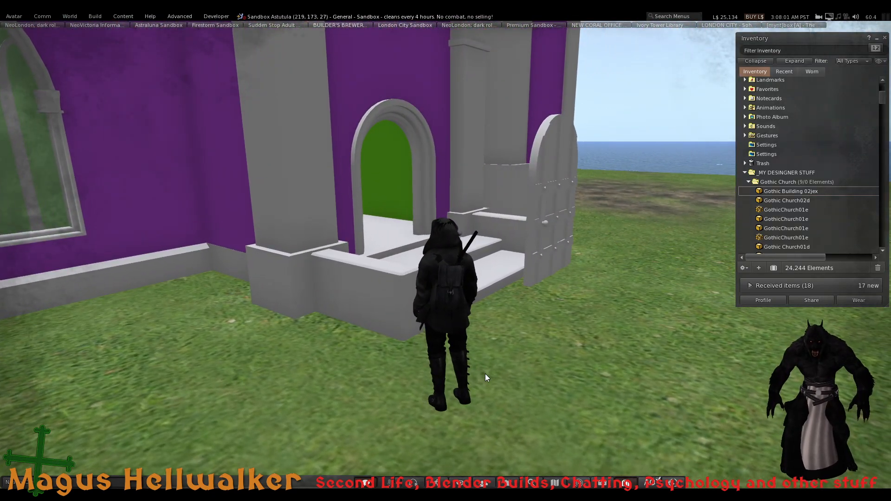
{"action": "key", "text": "Up"}
{"action": "key", "text": "Left"}
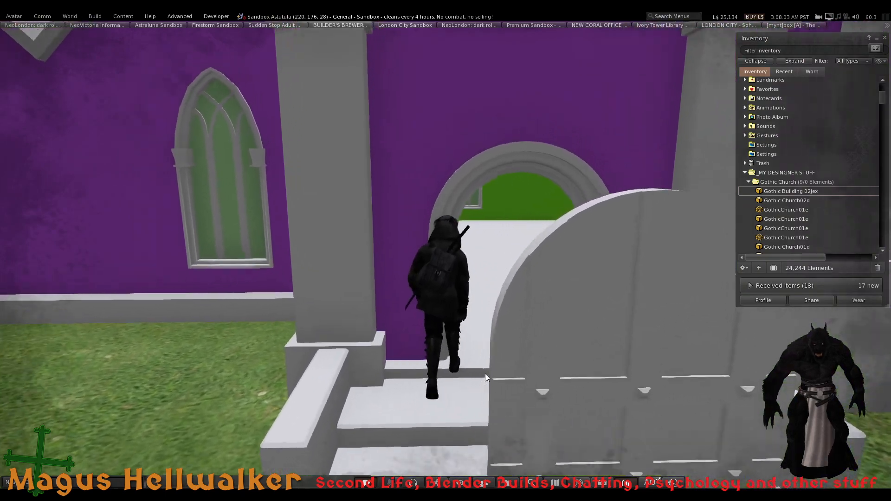
{"action": "key", "text": "Up"}
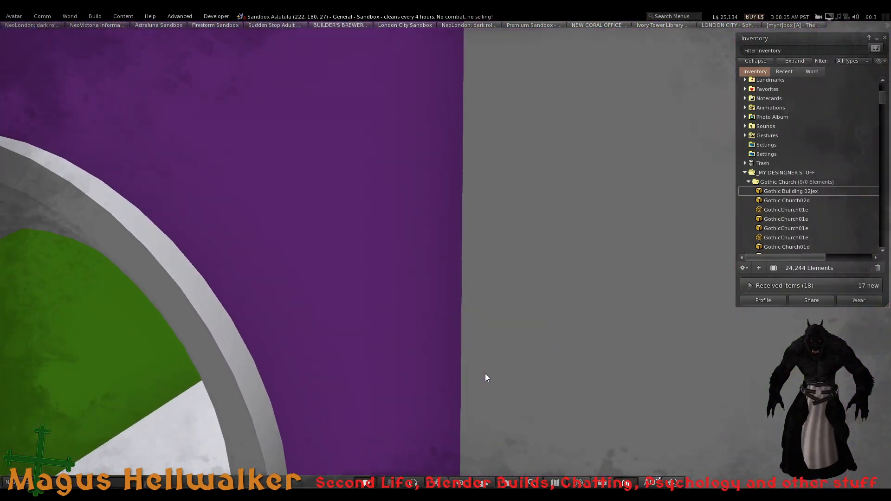
{"action": "key", "text": "Up"}
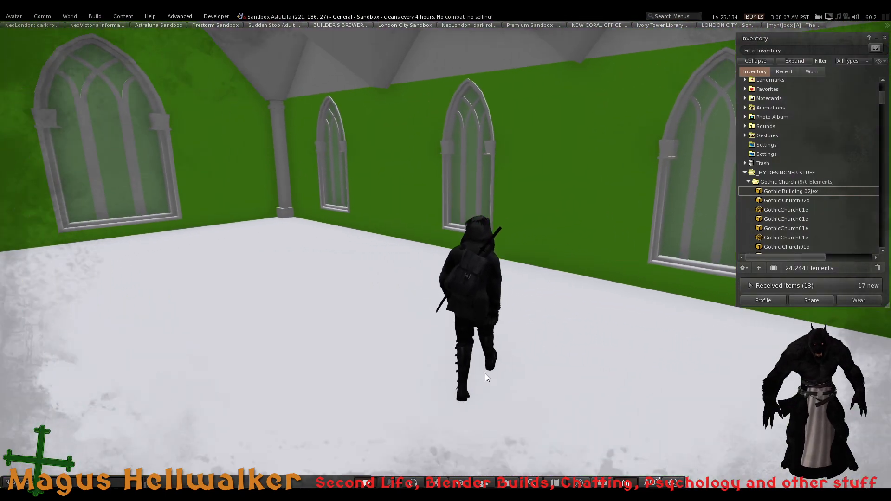
Turn the avatar left inside the church to examine the windows, columns and porch doorway from within
{"action": "key", "text": "Left"}
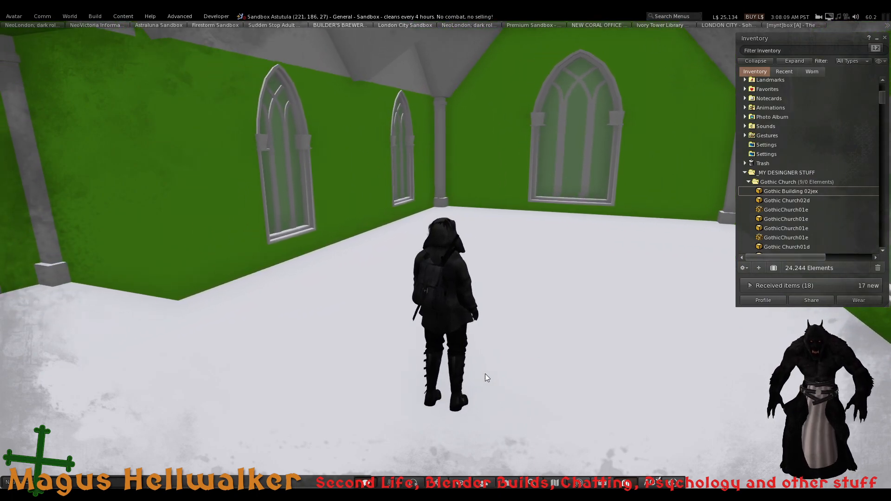
{"action": "key", "text": "Left"}
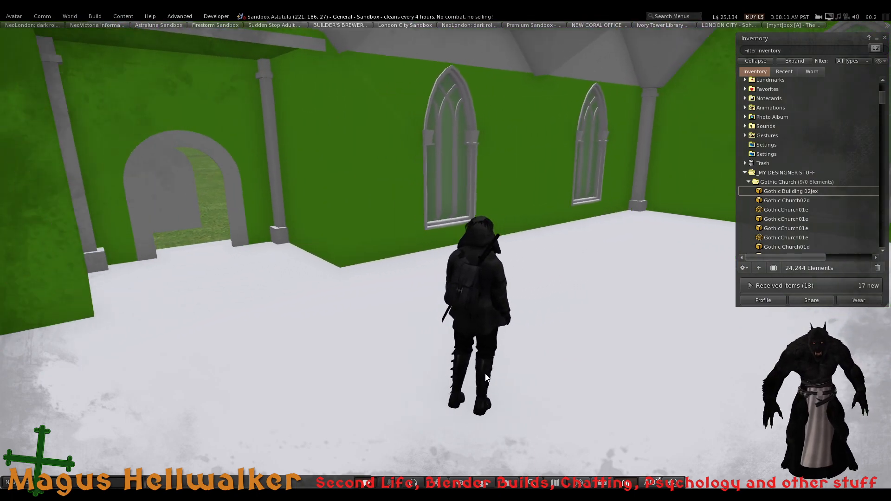
{"action": "key", "text": "Left"}
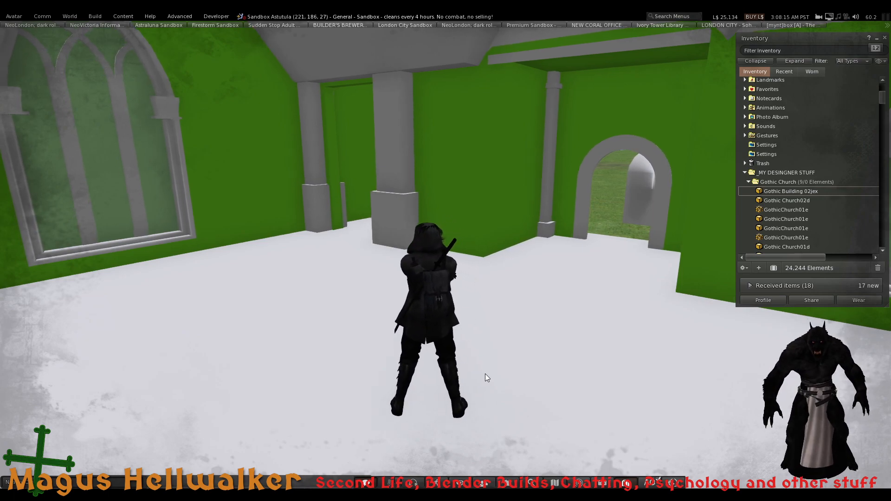
Walk the avatar out of the church through the arched doorway and turn back to view the exterior wall
{"action": "key", "text": "Up"}
{"action": "key", "text": "Right"}
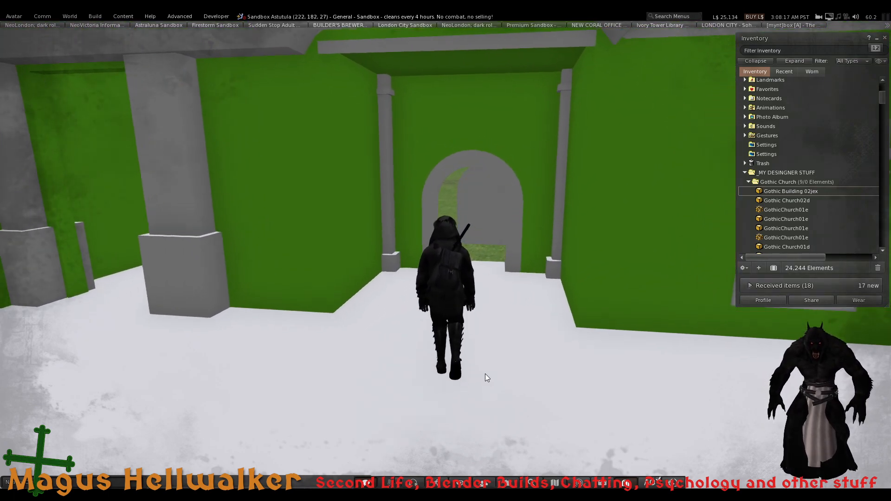
{"action": "key", "text": "Up"}
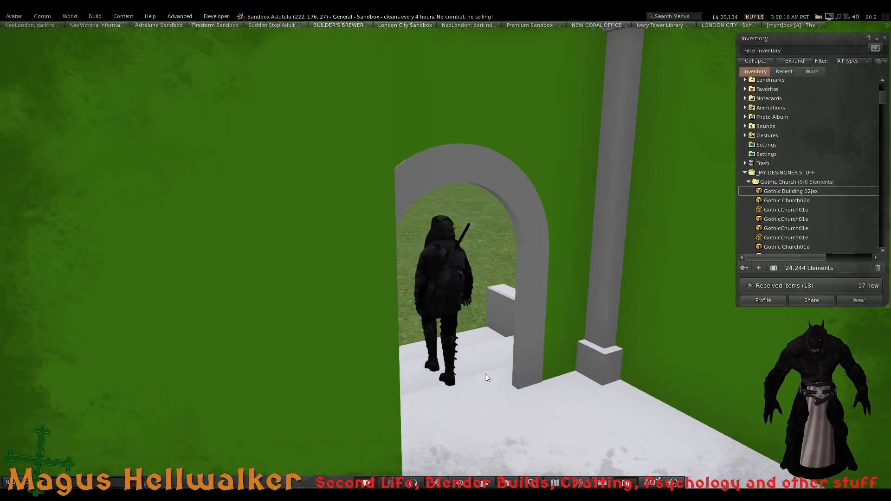
{"action": "key", "text": "Up"}
{"action": "key", "text": "Left"}
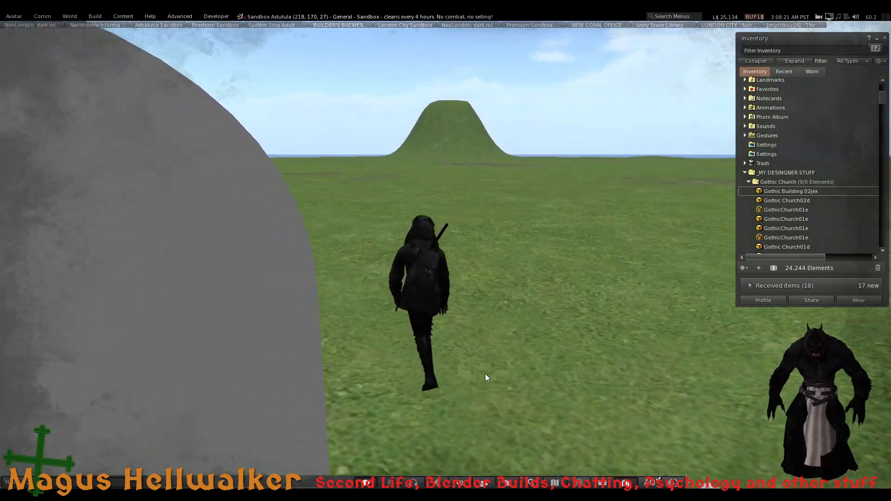
{"action": "key", "text": "Right"}
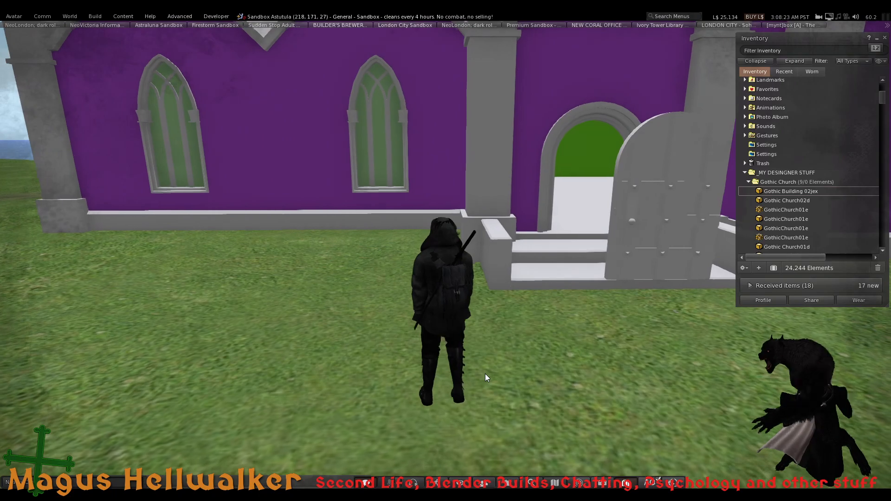
Fly up over the church and land the avatar on the roof ridge to test the surface
{"action": "key", "text": "Page_Up"}
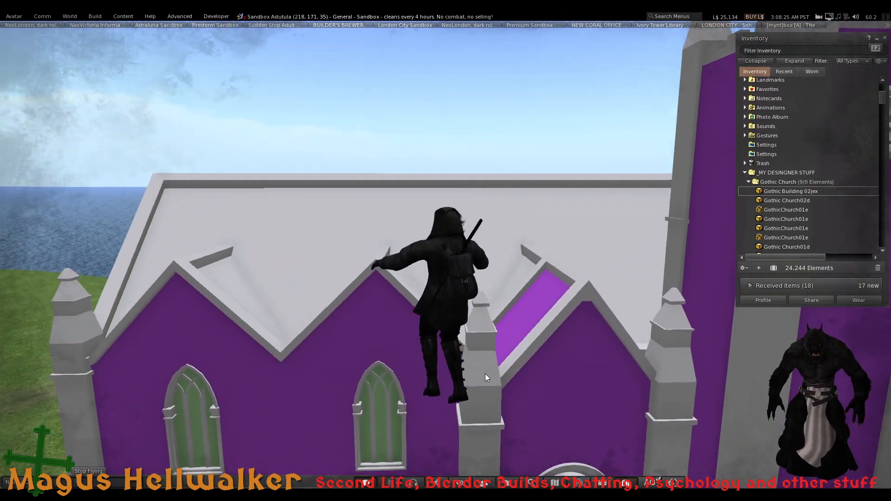
{"action": "key", "text": "Page_Up"}
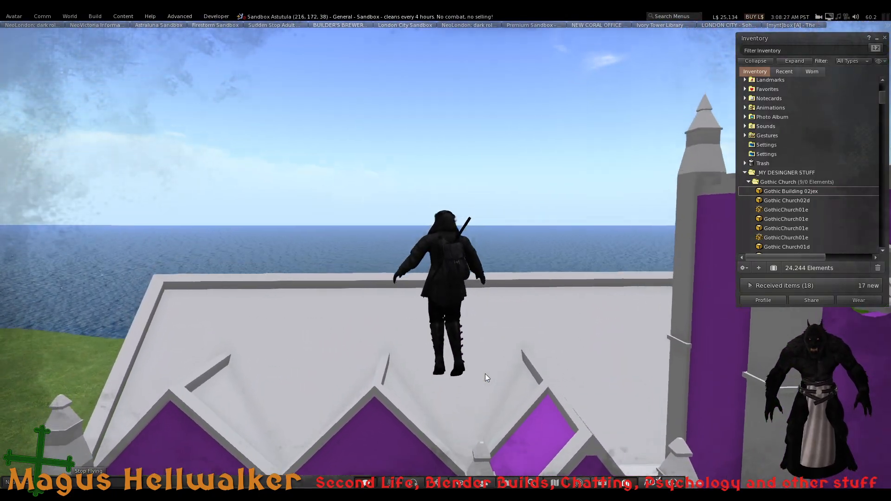
{"action": "key", "text": "Up"}
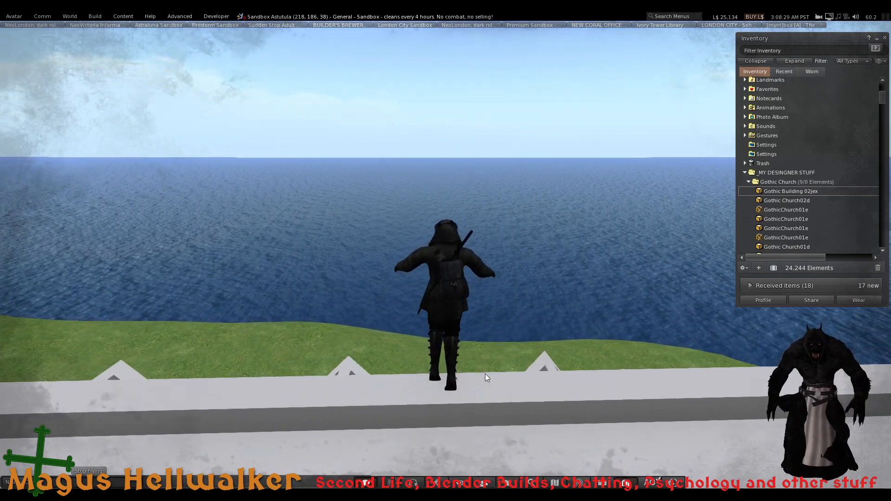
{"action": "key", "text": "Page_Down"}
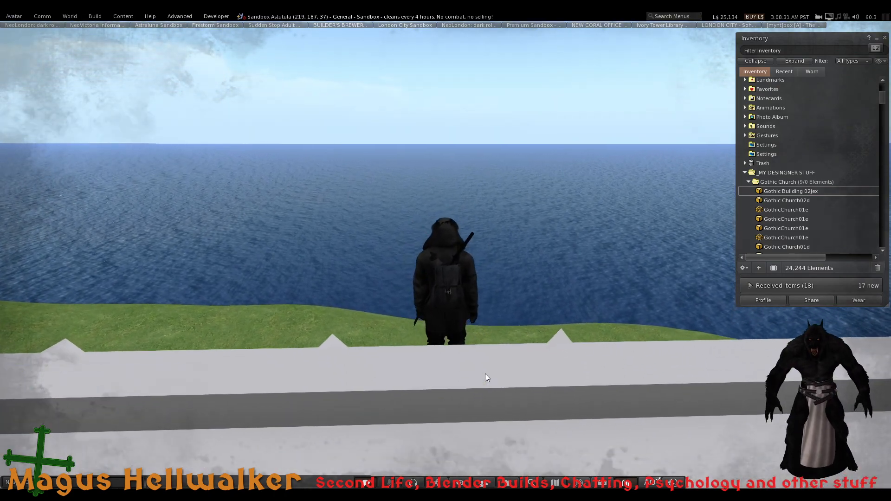
Walk the avatar along the roof past the tower to the far gable end
{"action": "key", "text": "Right"}
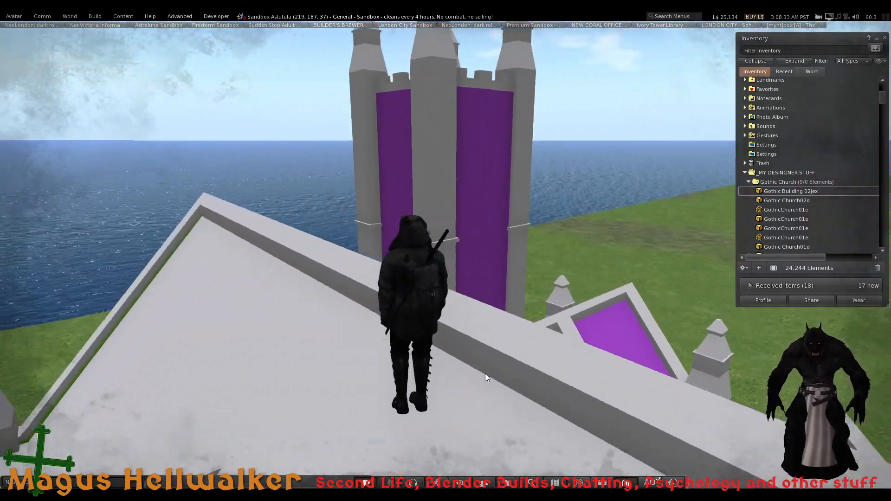
{"action": "key", "text": "Up"}
{"action": "key", "text": "Left"}
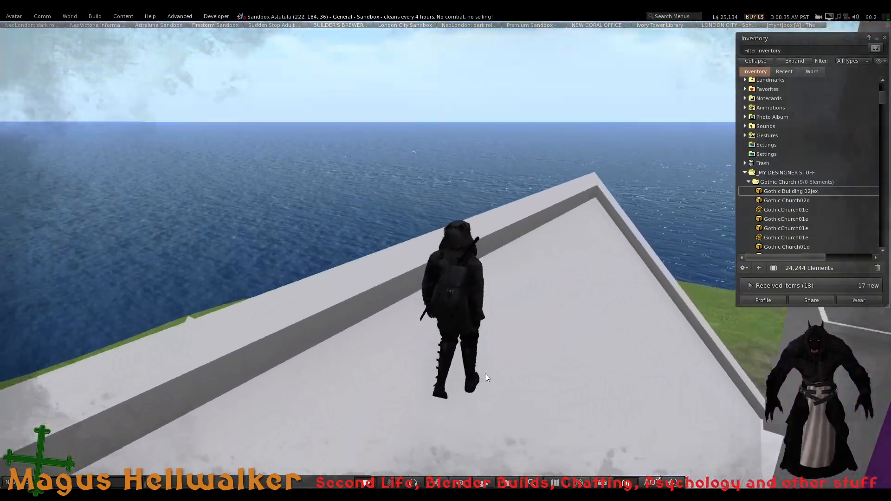
{"action": "key", "text": "Up"}
{"action": "key", "text": "Right"}
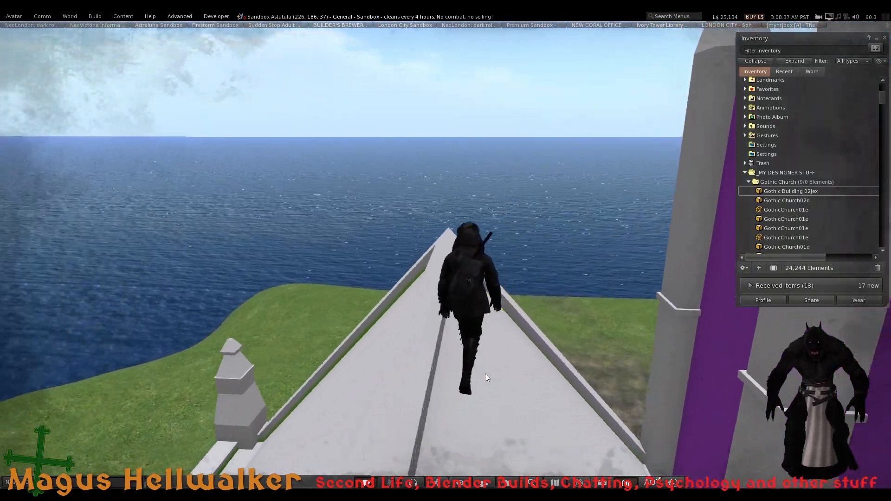
{"action": "key", "text": "Up"}
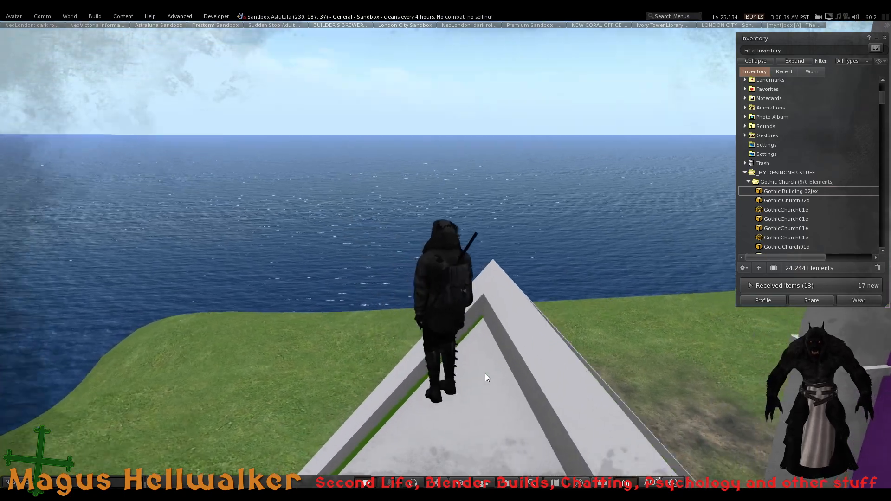
Turn back along the roof, walk down over the side gables to the ground, and view the doorway side of the church
{"action": "key", "text": "Right"}
{"action": "key", "text": "Up"}
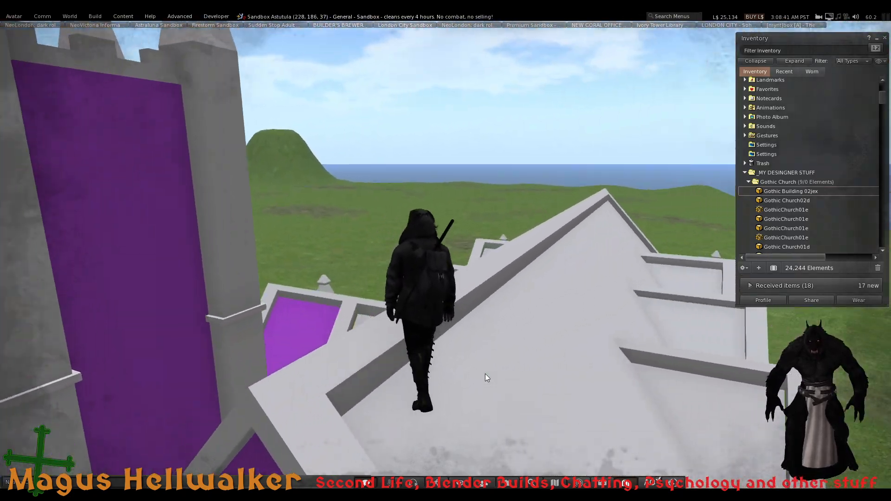
{"action": "key", "text": "Up"}
{"action": "key", "text": "Left"}
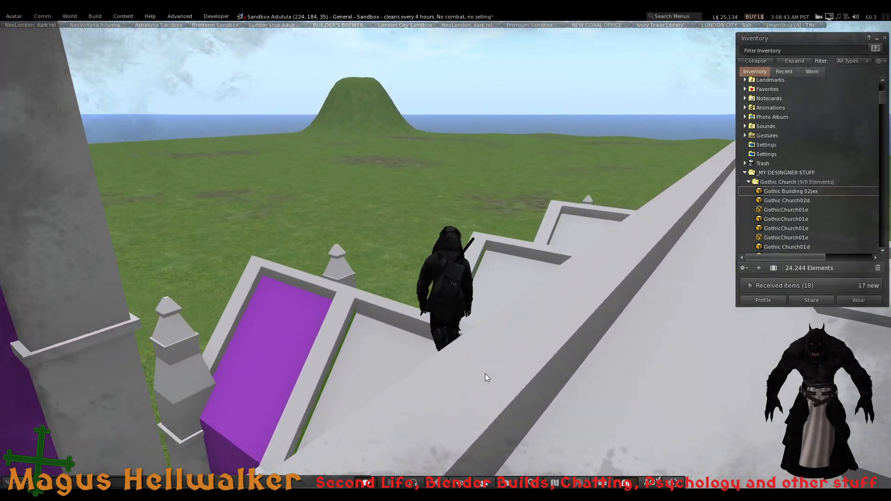
{"action": "key", "text": "Up"}
{"action": "key", "text": "Left"}
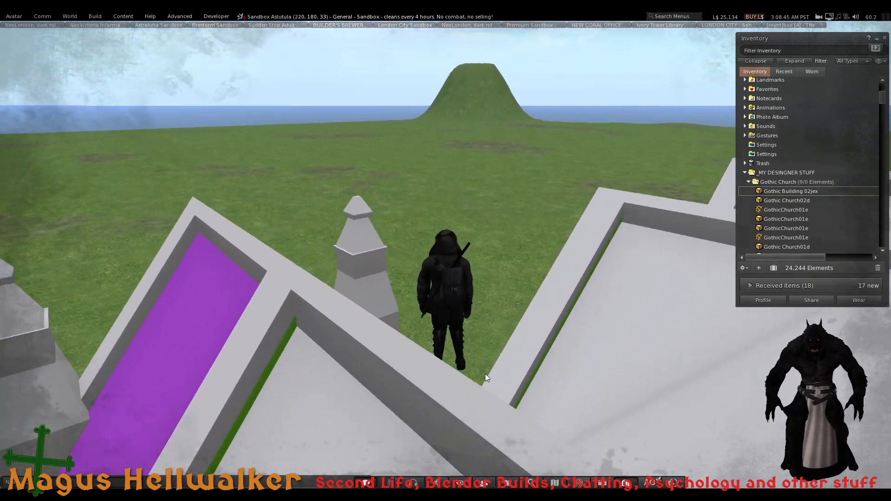
{"action": "key", "text": "Up"}
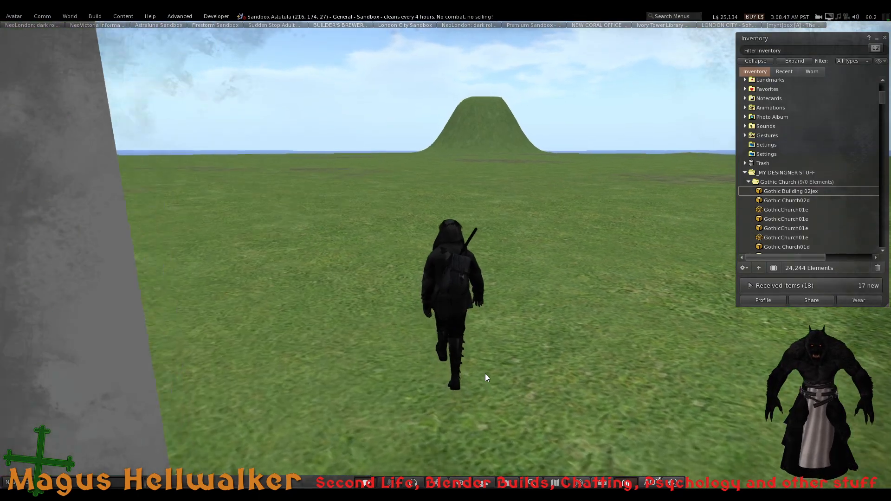
{"action": "key", "text": "Left"}
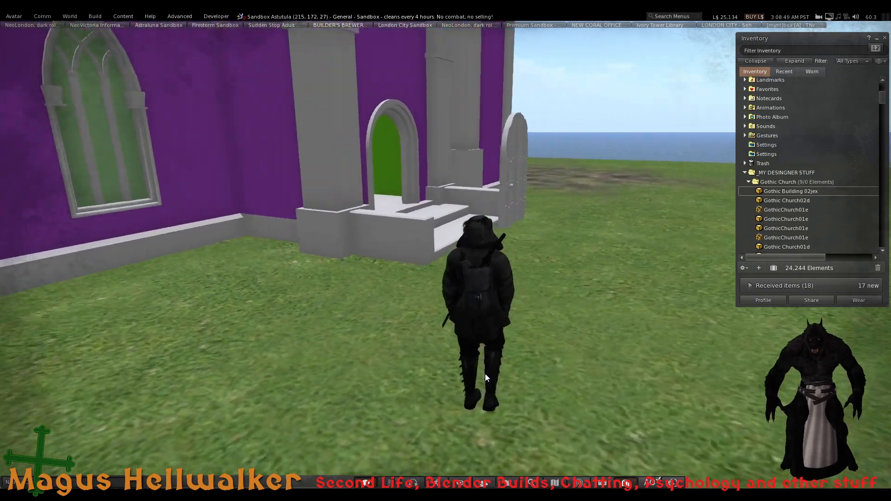
{"action": "key", "text": "Left"}
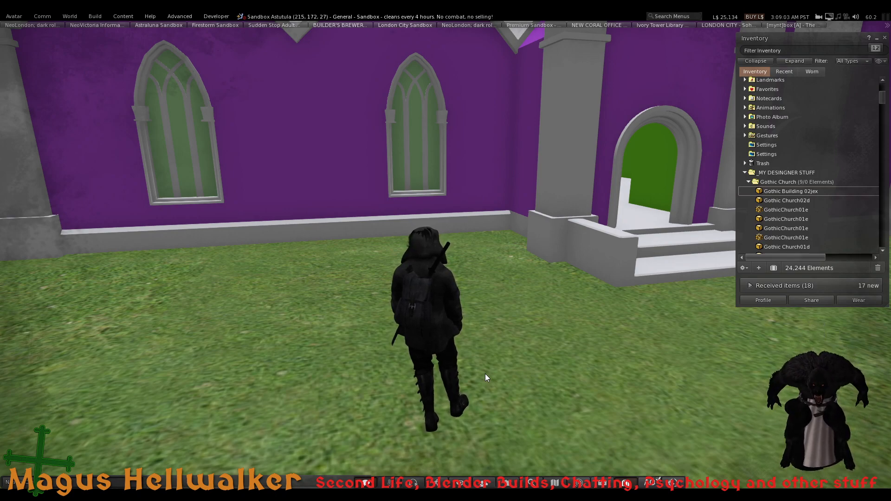
{"action": "key", "text": "Right"}
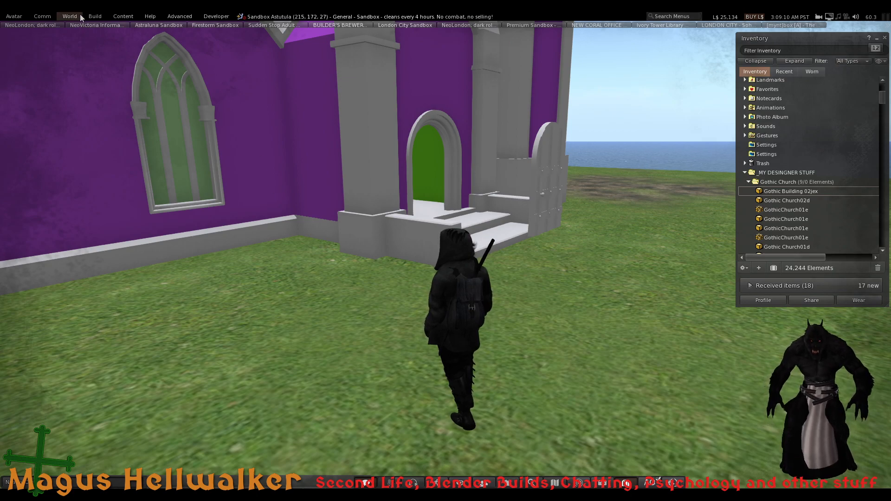
Load the Gothic church mesh file for a model upload and check it in the preview
{"action": "left_click", "coordinate": [95, 16]}
{"action": "mouse_move", "coordinate": [113, 141]}
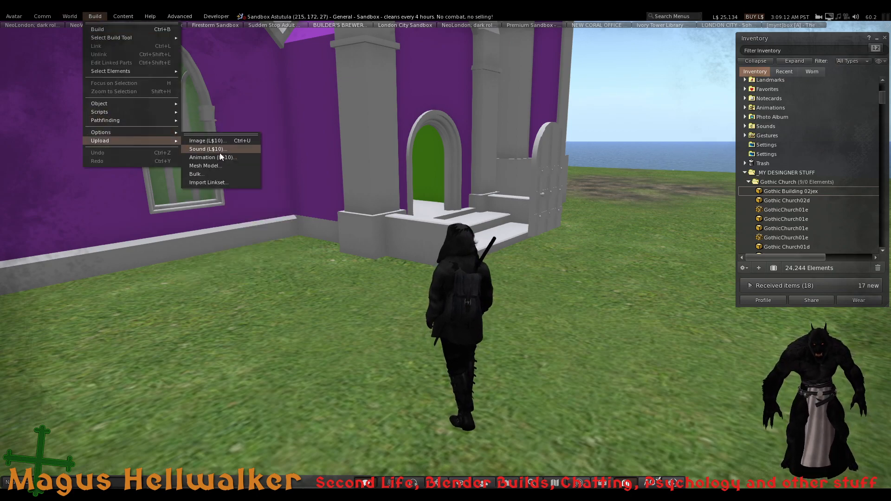
{"action": "left_click", "coordinate": [221, 168]}
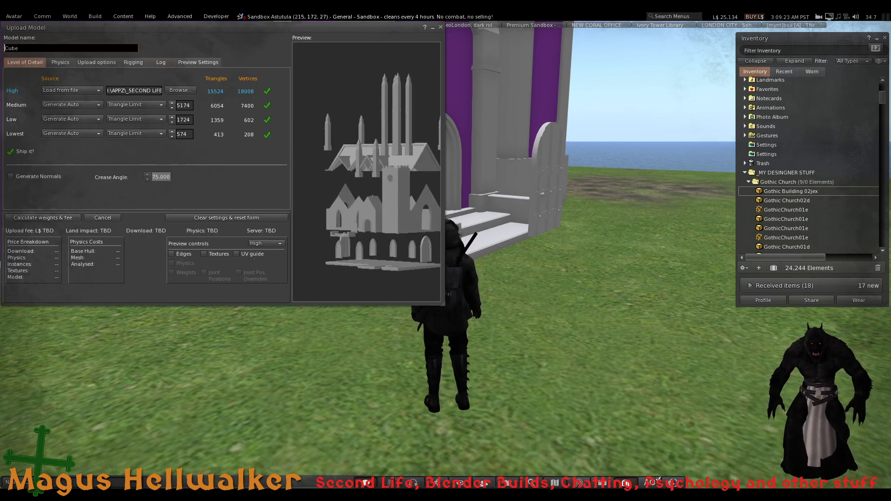
{"action": "mouse_move", "coordinate": [366, 172]}
{"action": "left_mouse_down"}
{"action": "mouse_move", "coordinate": [403, 172]}
{"action": "mouse_move", "coordinate": [371, 172]}
{"action": "left_mouse_up"}
Name the model GothicBuilding01jex and calculate its weights and upload fee
{"action": "left_click", "coordinate": [60, 62]}
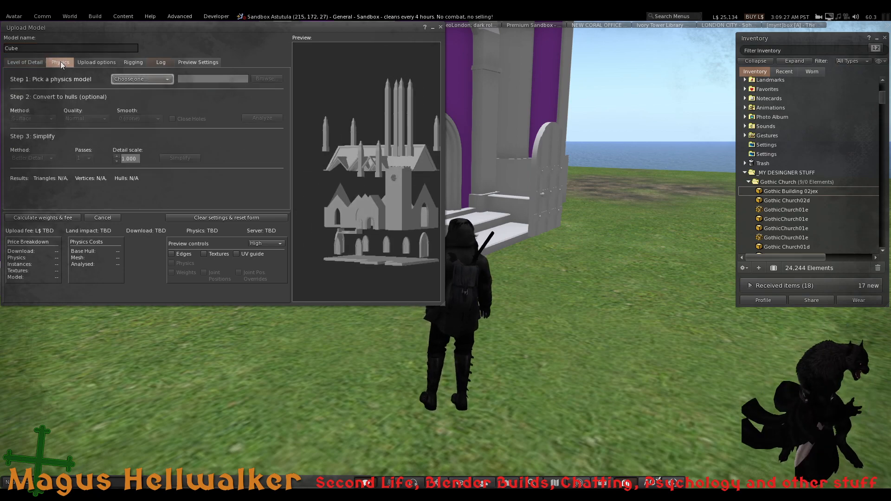
{"action": "left_click", "coordinate": [30, 62]}
{"action": "left_click", "coordinate": [3, 48]}
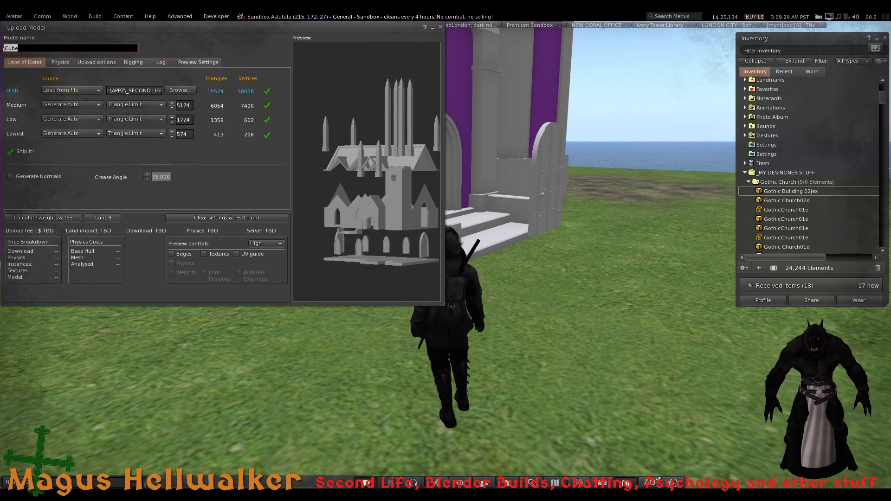
{"action": "type", "text": "G"}
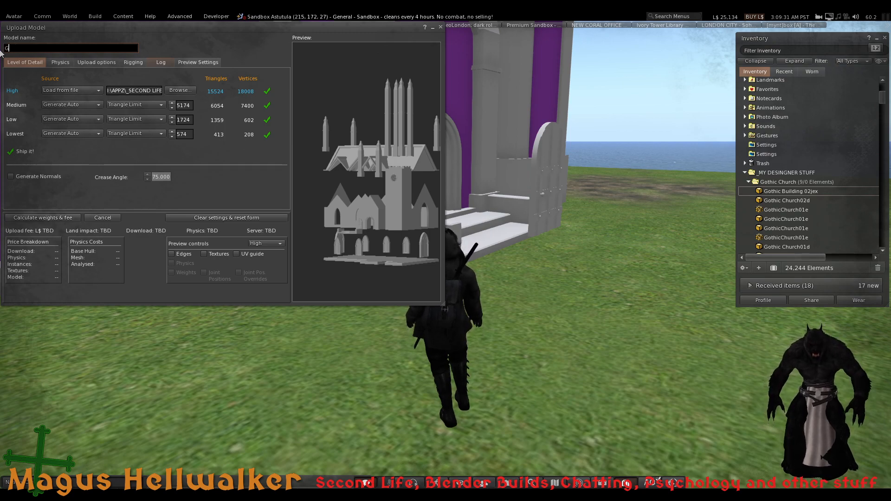
{"action": "type", "text": "othic"}
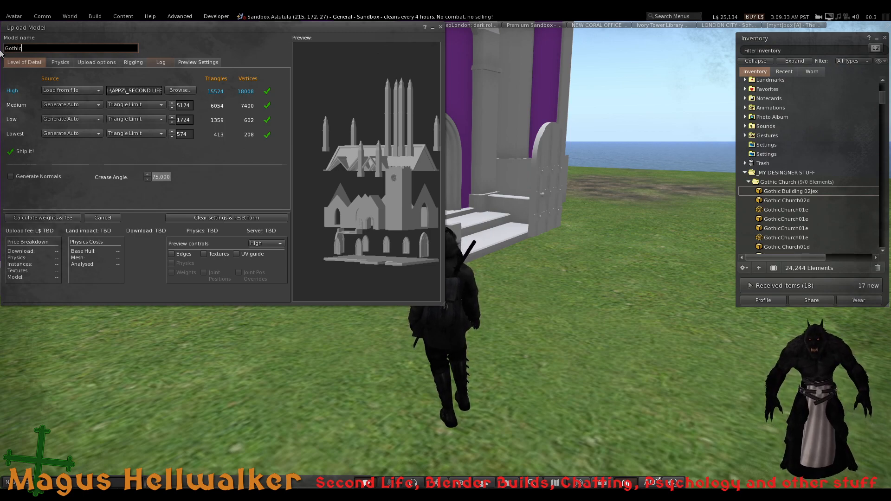
{"action": "type", "text": "Building01jex"}
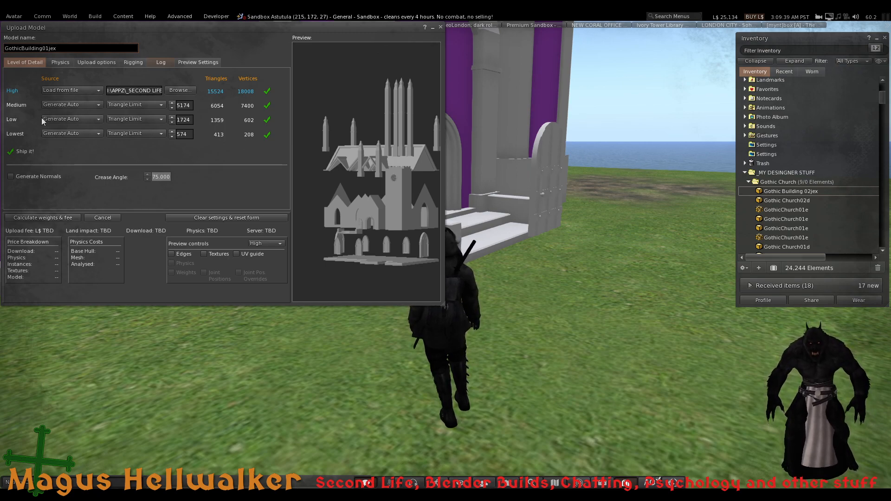
{"action": "left_click", "coordinate": [63, 217]}
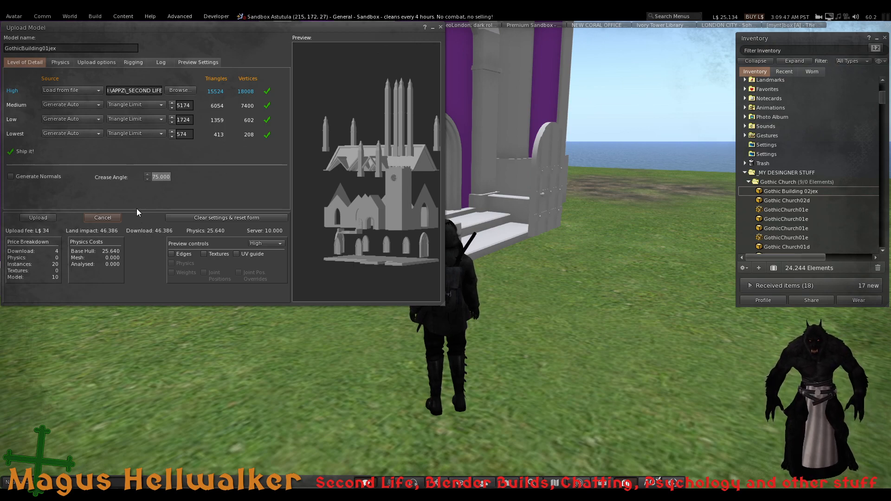
Set the physics model to Low and inspect the collision shape in the preview
{"action": "left_click", "coordinate": [60, 63]}
{"action": "left_click", "coordinate": [131, 80]}
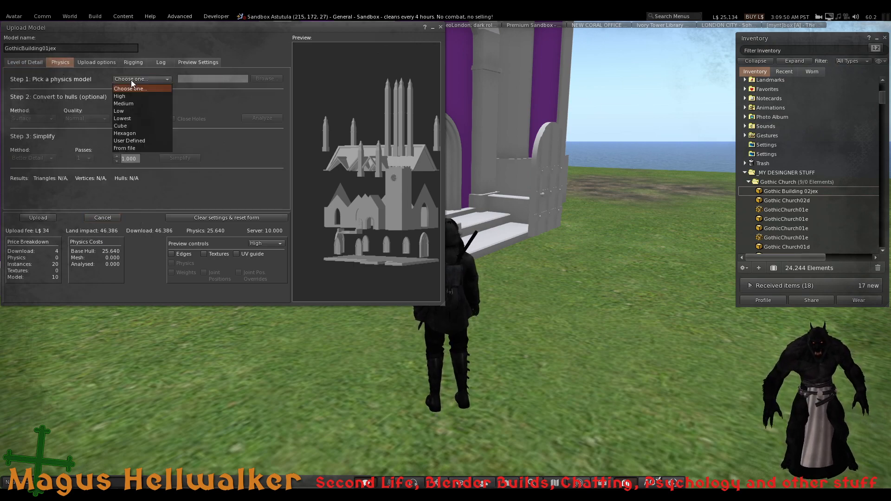
{"action": "left_click", "coordinate": [142, 111]}
{"action": "scroll", "coordinate": [409, 217], "scroll_direction": "up", "scroll_amount": 4}
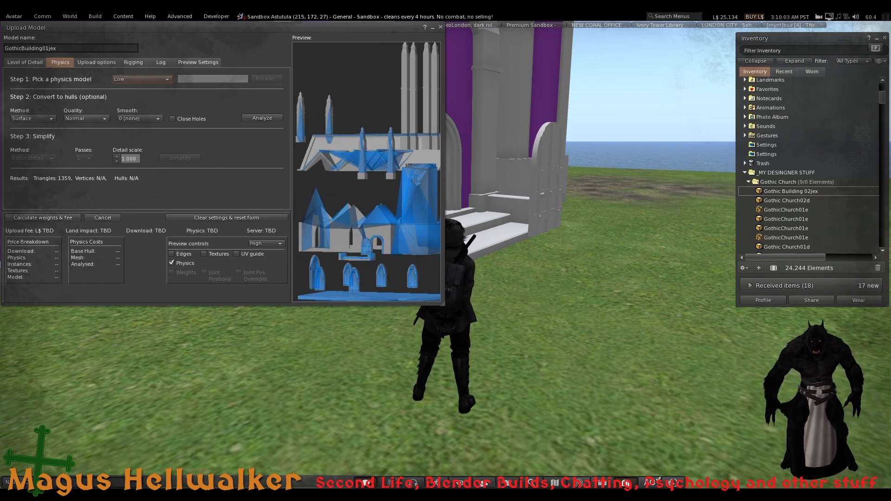
Set the physics model to Medium and analyze it into hulls with the Surface method at Normal quality
{"action": "left_click", "coordinate": [143, 79]}
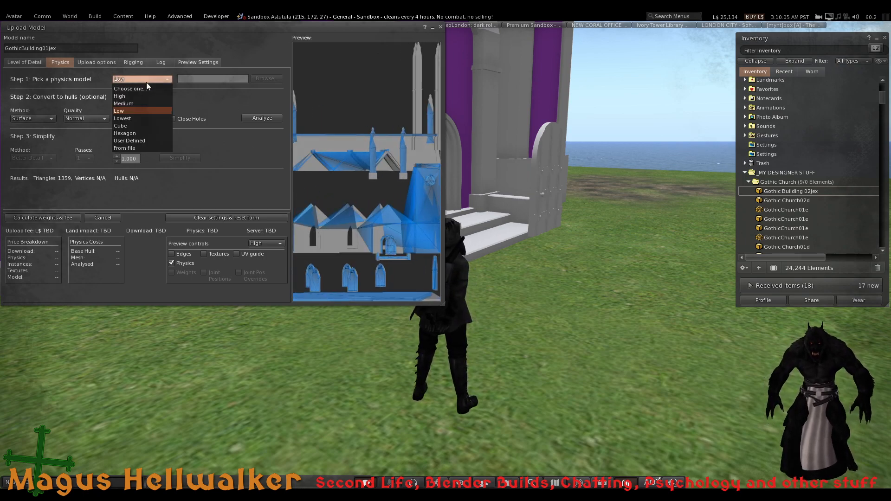
{"action": "left_click", "coordinate": [132, 104]}
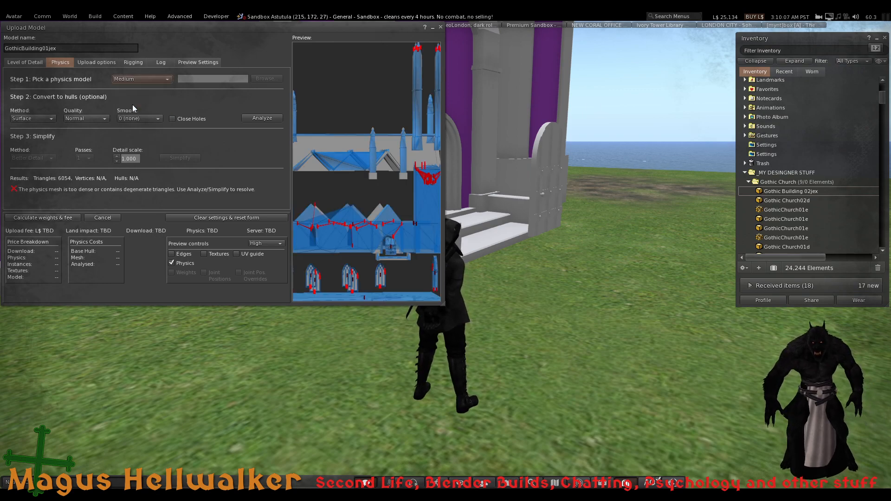
{"action": "left_click", "coordinate": [273, 119]}
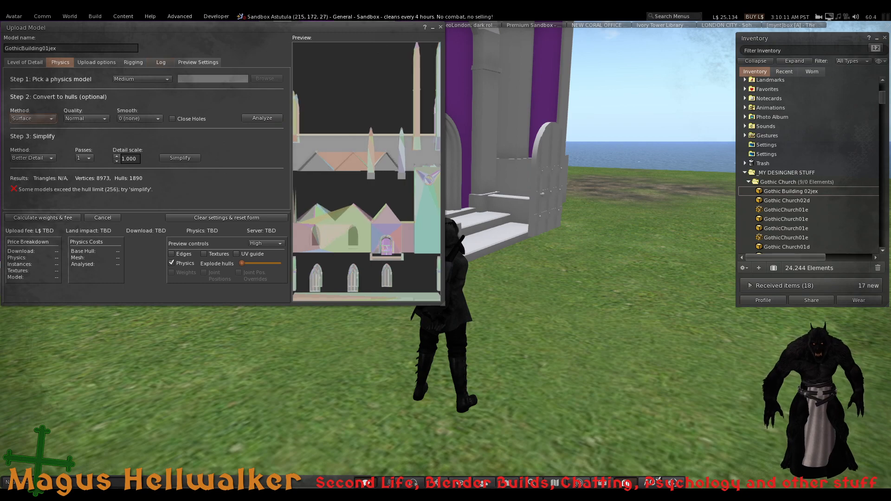
Simplify the physics hulls with the Better Detail method, 1 pass and detail scale 1.000, and inspect them from several angles
{"action": "left_click_drag", "start_coordinate": [365, 171], "coordinate": [332, 172]}
{"action": "left_click", "coordinate": [181, 158]}
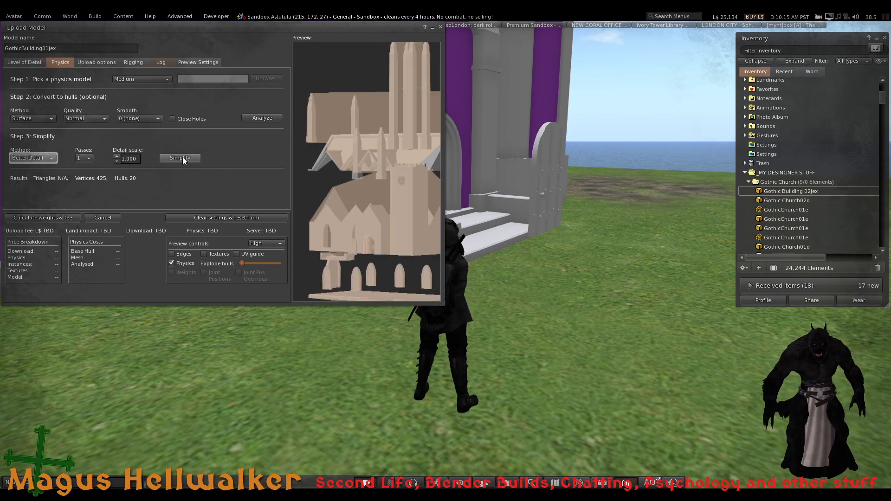
{"action": "scroll", "coordinate": [338, 228], "scroll_direction": "up", "scroll_amount": 4}
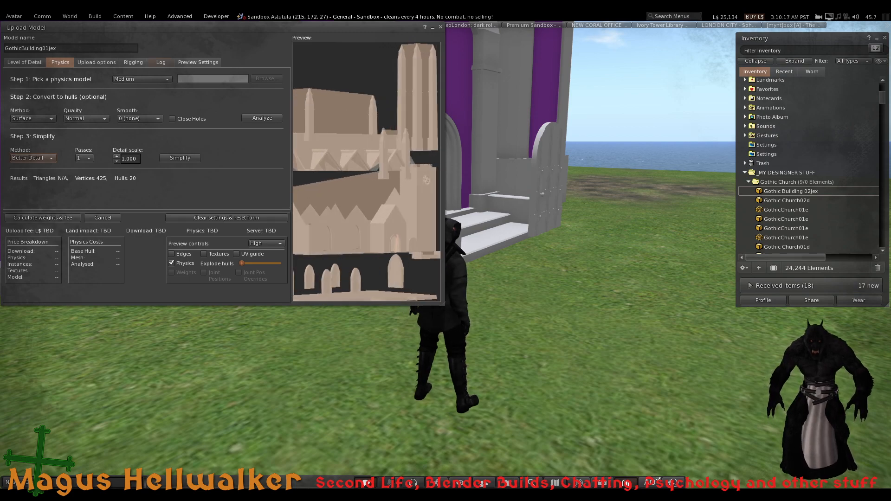
{"action": "left_click_drag", "start_coordinate": [366, 185], "coordinate": [310, 185]}
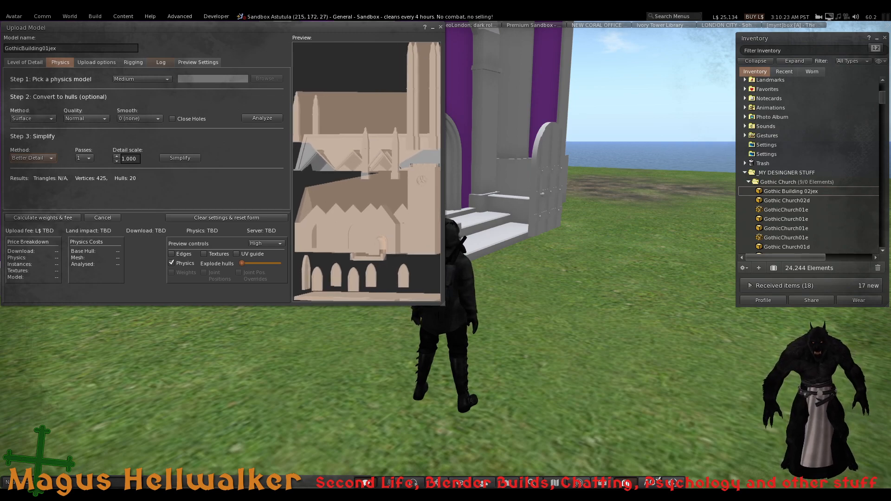
Calculate the weights and upload fee for the simplified Medium physics model
{"action": "left_click_drag", "start_coordinate": [377, 246], "coordinate": [335, 251]}
{"action": "left_click", "coordinate": [34, 218]}
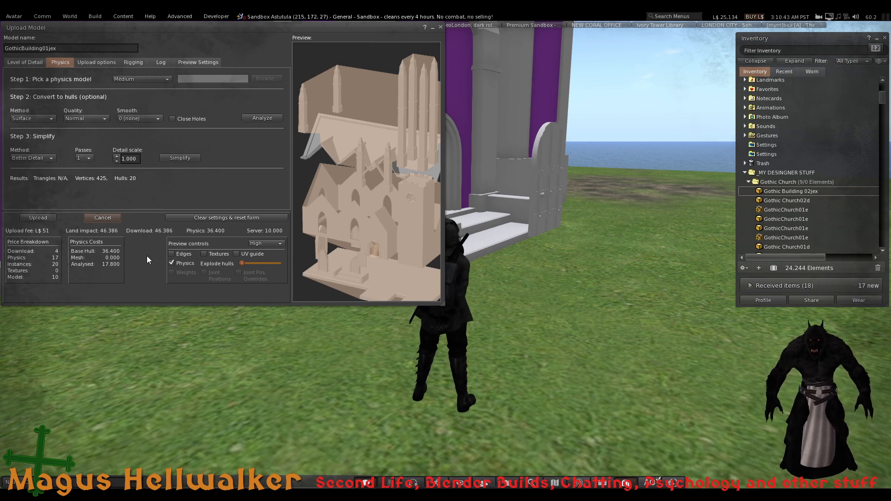
Switch the physics model to High, analyze it into hulls with the Surface method, and simplify with Better Detail at scale 1.000
{"action": "left_click", "coordinate": [139, 80]}
{"action": "left_click", "coordinate": [146, 96]}
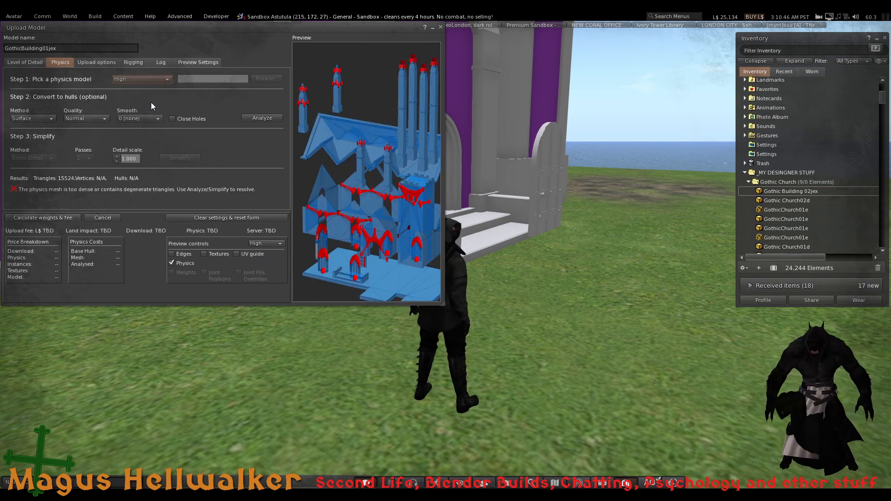
{"action": "left_click", "coordinate": [263, 118]}
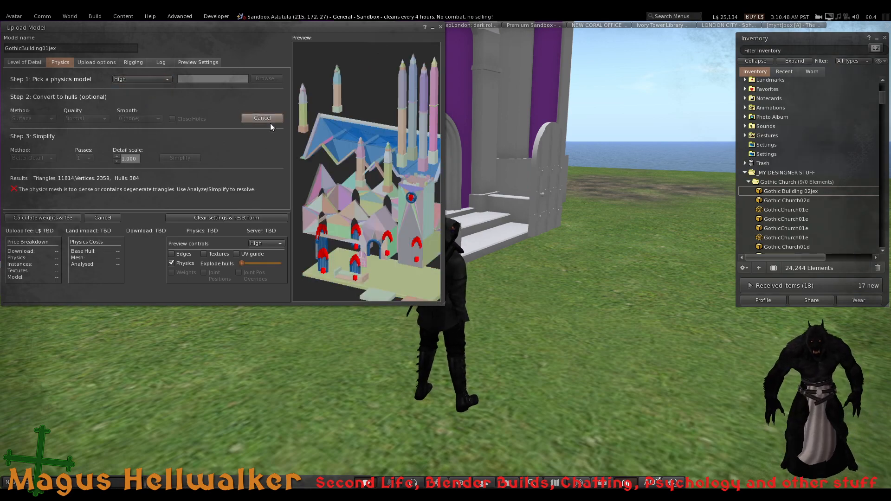
{"action": "left_click", "coordinate": [180, 157]}
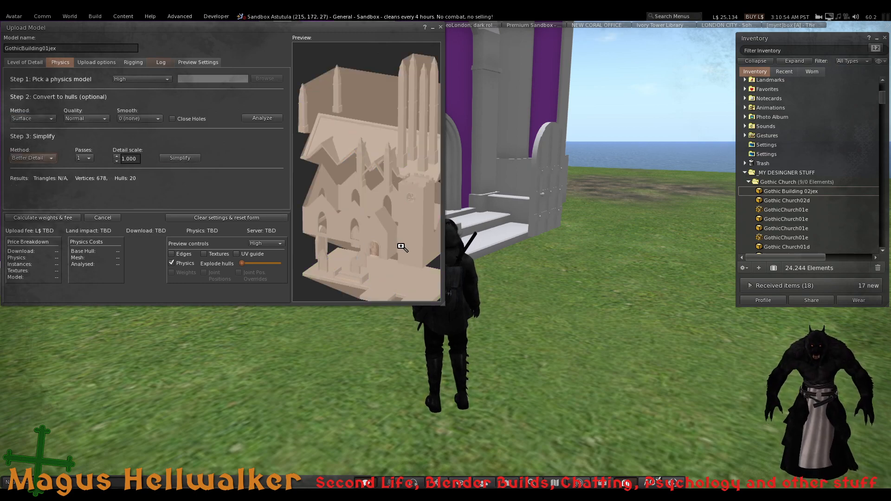
{"action": "mouse_move", "coordinate": [332, 241]}
{"action": "left_mouse_down"}
{"action": "mouse_move", "coordinate": [311, 243]}
{"action": "mouse_move", "coordinate": [332, 243]}
{"action": "left_mouse_up"}
Simplify the High physics hulls with the Retain% method at 100 and calculate the weights and upload fee
{"action": "left_click", "coordinate": [51, 162]}
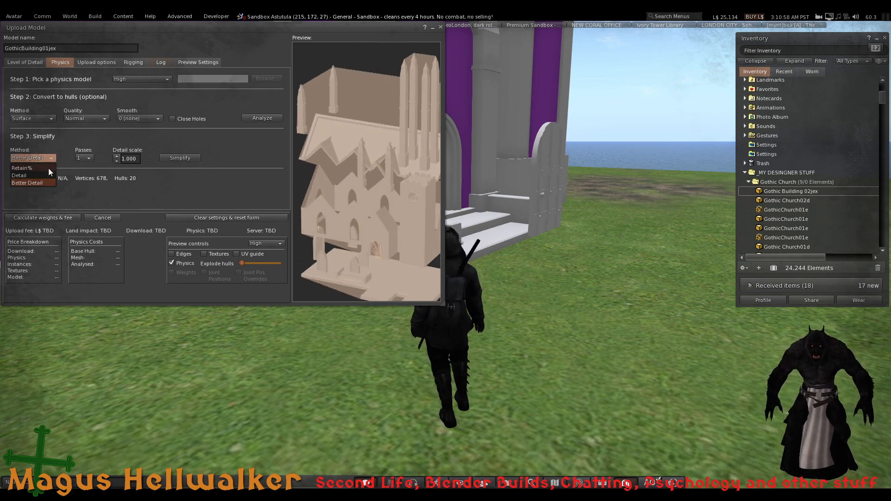
{"action": "left_click", "coordinate": [48, 168]}
{"action": "left_click", "coordinate": [183, 159]}
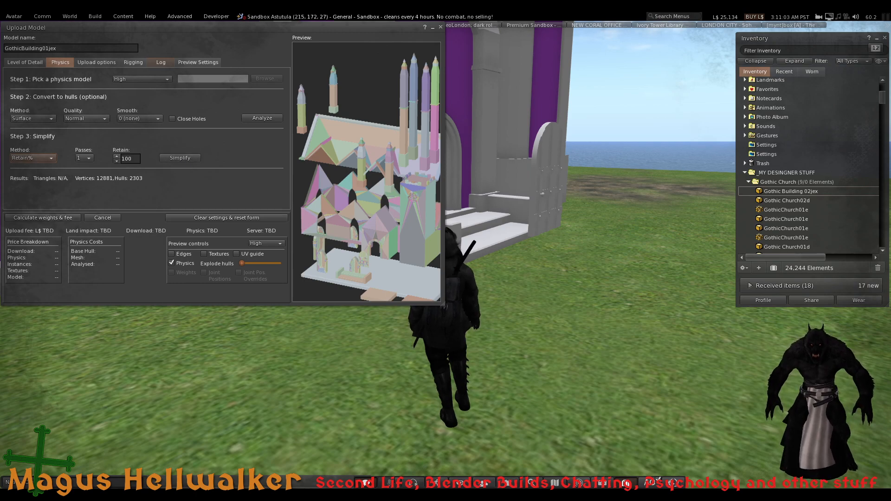
{"action": "scroll", "coordinate": [330, 241], "scroll_direction": "up", "scroll_amount": 3}
{"action": "left_click_drag", "start_coordinate": [330, 241], "coordinate": [353, 241]}
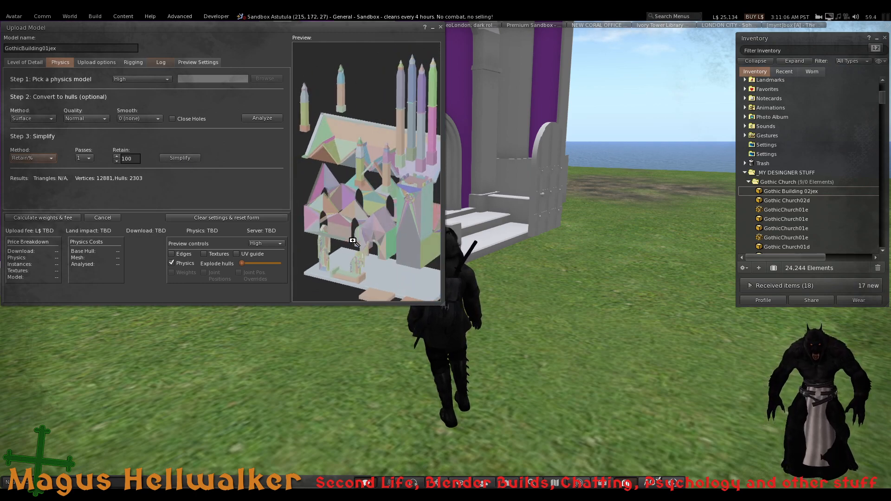
{"action": "left_click", "coordinate": [59, 218]}
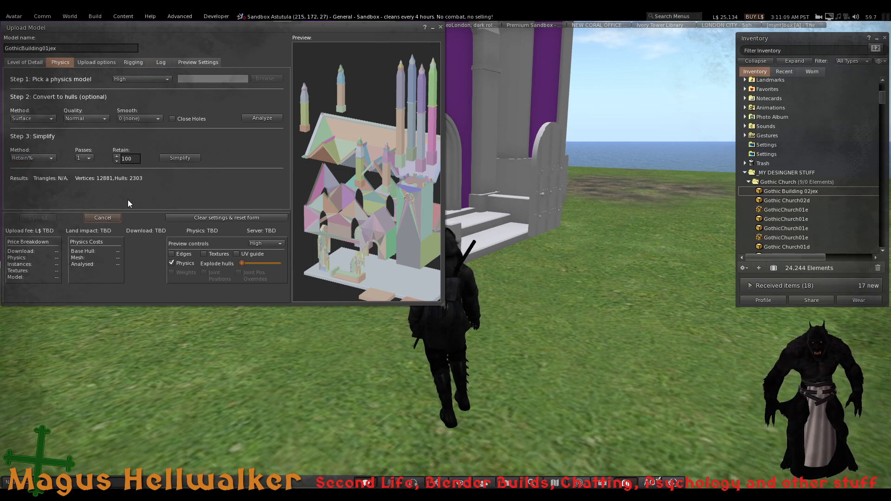
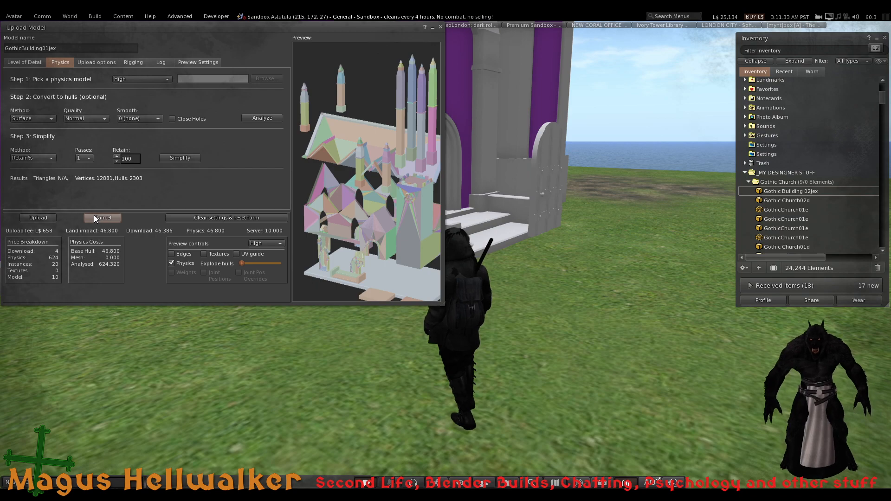
Review the model's level of detail settings and its upload scale options, and return to the physics settings
{"action": "left_click", "coordinate": [24, 61]}
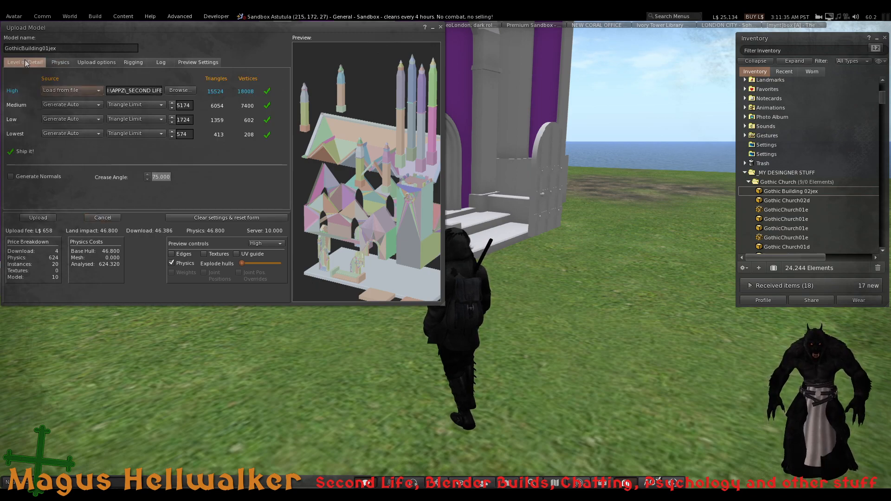
{"action": "left_click", "coordinate": [56, 63]}
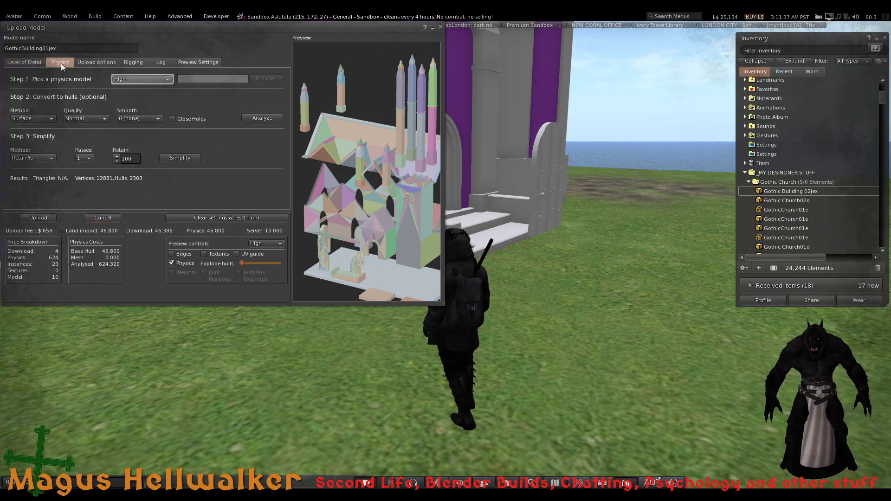
{"action": "left_click", "coordinate": [86, 61]}
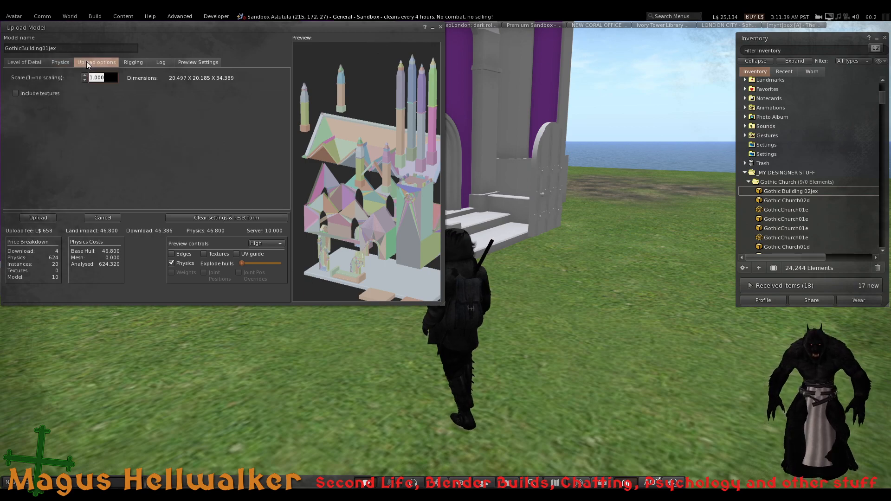
{"action": "left_click", "coordinate": [58, 62]}
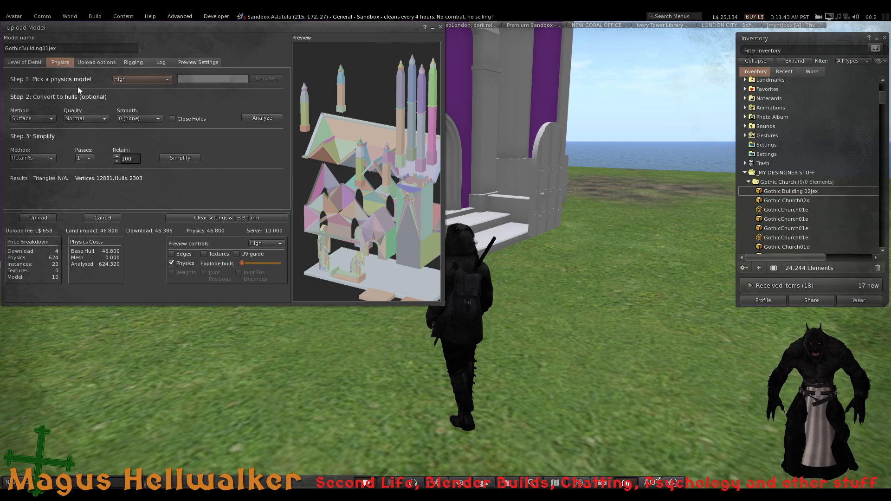
Load the physics model from a file and analyze it into hulls with the Surface method at Normal quality
{"action": "left_click", "coordinate": [145, 80]}
{"action": "left_click", "coordinate": [145, 148]}
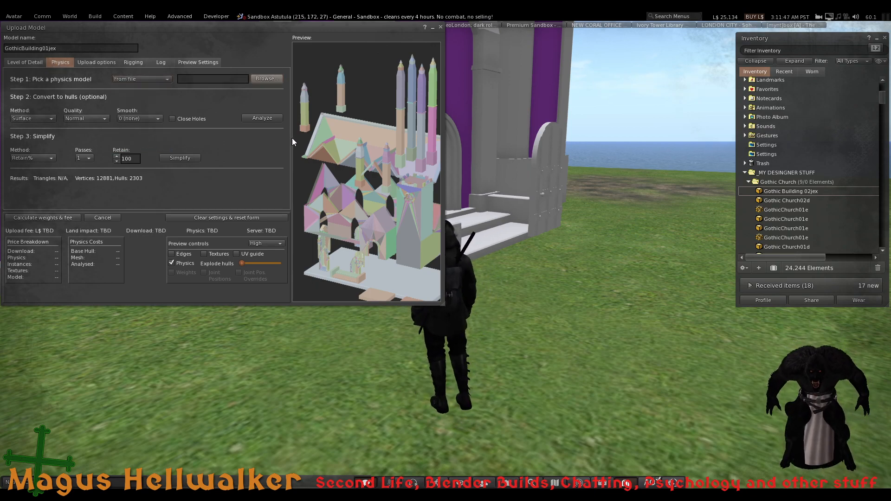
{"action": "left_click", "coordinate": [493, 324]}
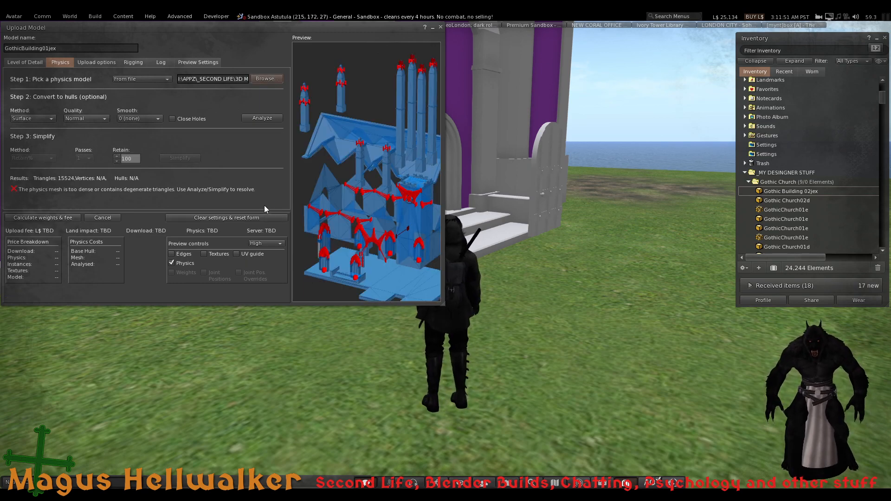
{"action": "left_click", "coordinate": [263, 118]}
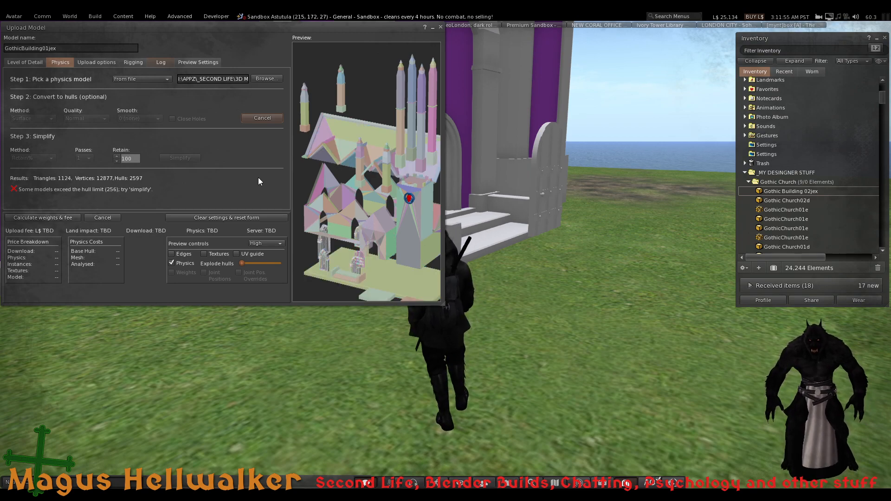
Try to calculate the upload weights before and after simplifying the file-based hulls with Retain% at 100
{"action": "left_click", "coordinate": [42, 217]}
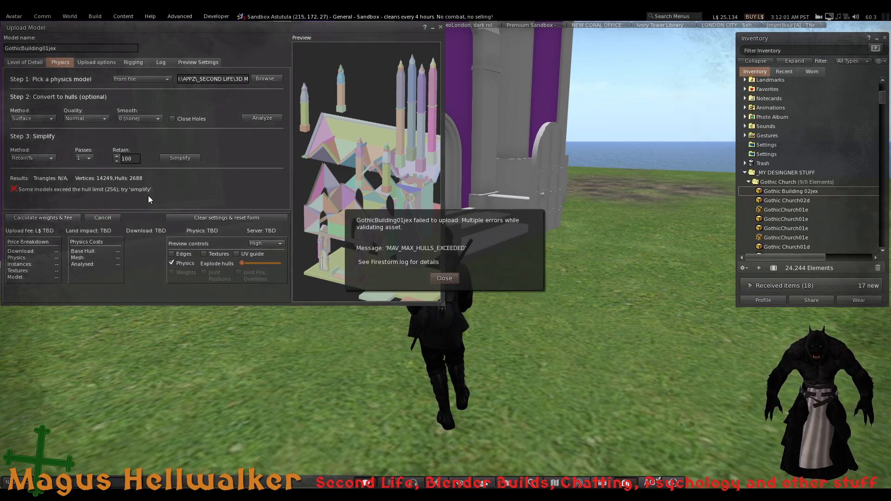
{"action": "left_click", "coordinate": [454, 279]}
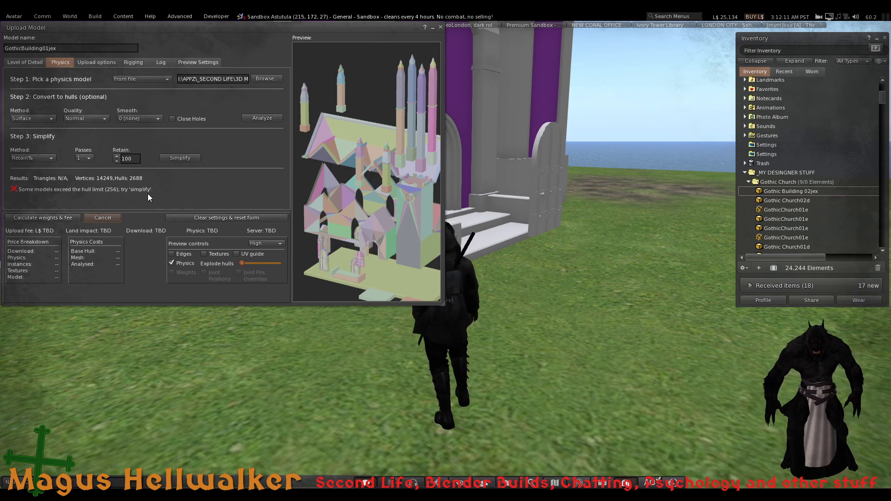
{"action": "left_click", "coordinate": [188, 158]}
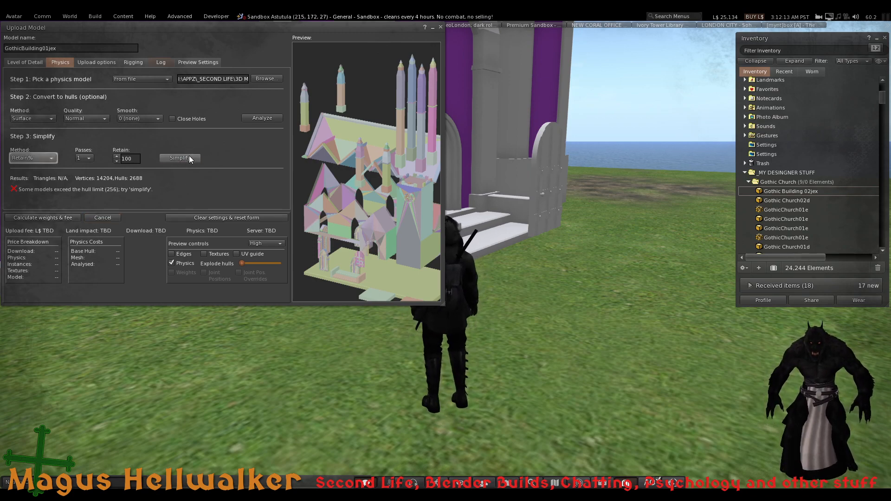
{"action": "left_click", "coordinate": [72, 218]}
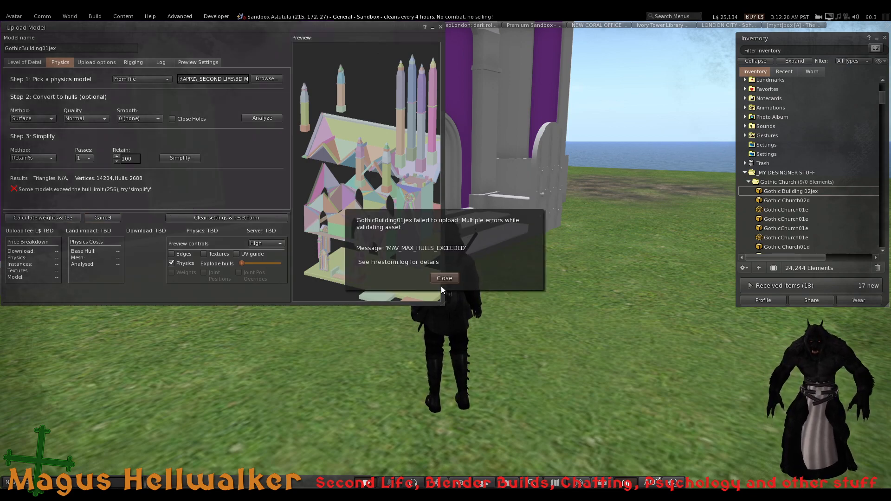
{"action": "left_click", "coordinate": [446, 278]}
Check the available hull conversion methods and close the model upload without uploading
{"action": "left_click", "coordinate": [45, 118]}
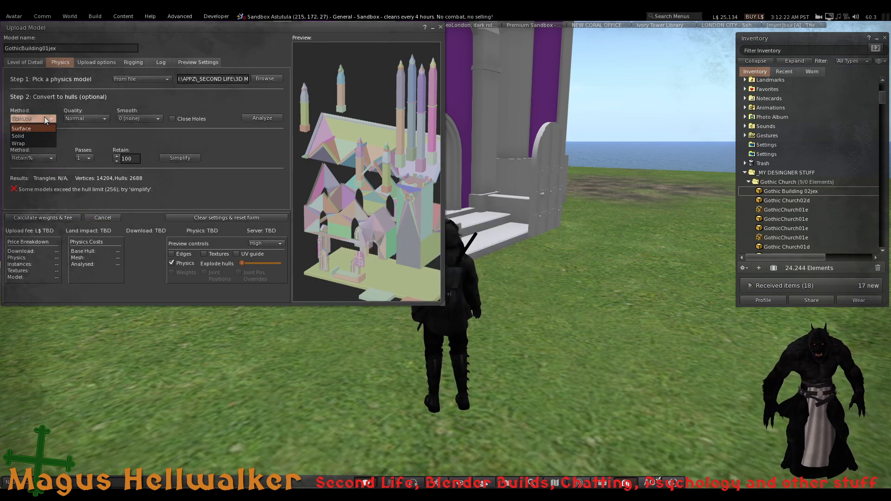
{"action": "left_click", "coordinate": [198, 145]}
{"action": "left_click", "coordinate": [441, 27]}
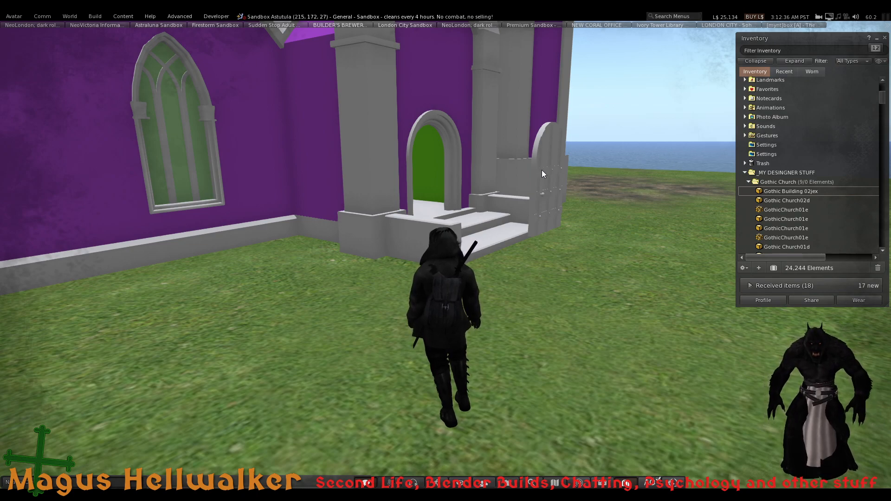
Examine the whole church in-world from farther away
{"action": "scroll", "coordinate": [392, 228], "scroll_direction": "down", "scroll_amount": 2}
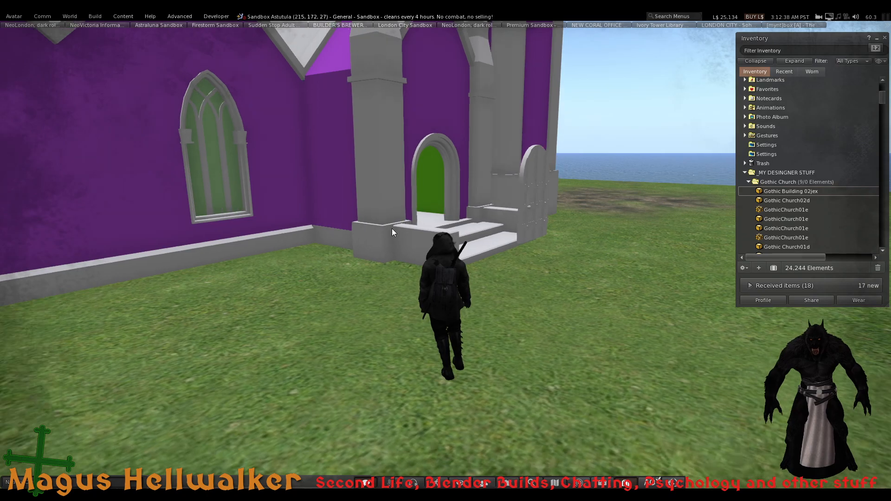
{"action": "scroll", "coordinate": [392, 229], "scroll_direction": "down", "scroll_amount": 5}
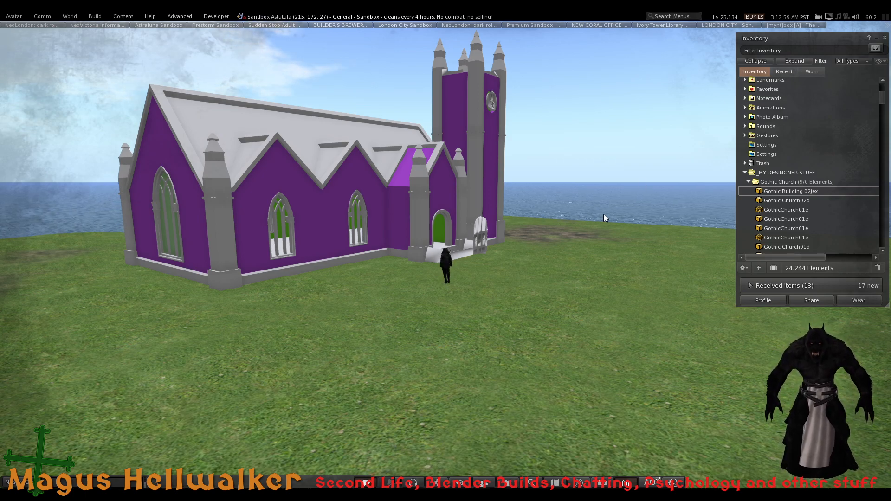
{"action": "mouse_move", "coordinate": [303, 480]}
{"action": "left_mouse_down"}
{"action": "mouse_move", "coordinate": [319, 355]}
{"action": "mouse_move", "coordinate": [303, 482]}
{"action": "left_mouse_up"}
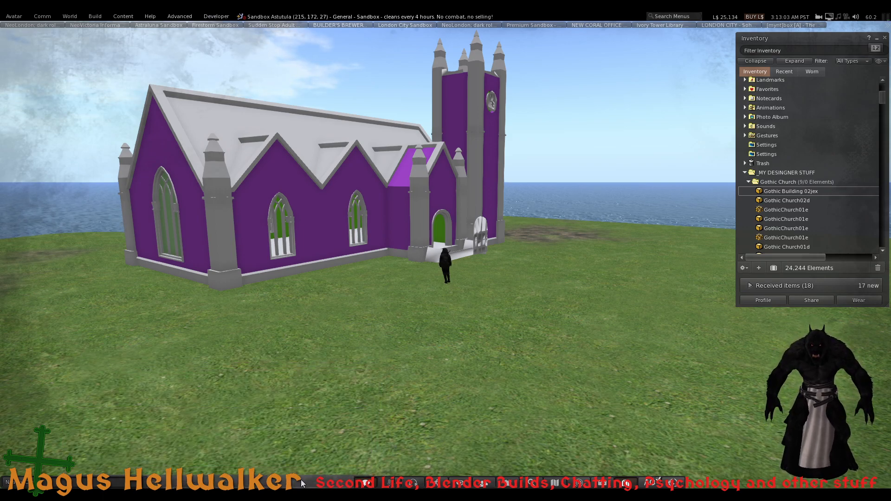
Switch to Blender and open the recent file Gothic Church Building 02j.blend, saving the changes to the current file
{"action": "mouse_move", "coordinate": [834, 19]}
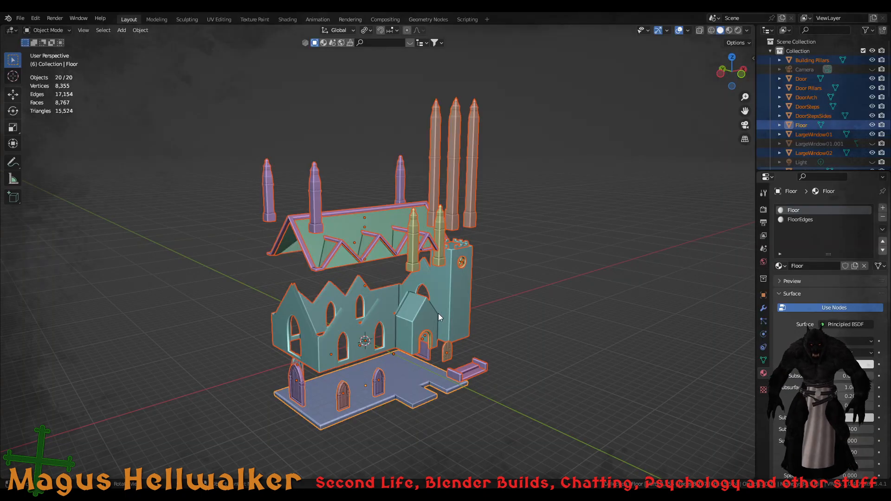
{"action": "left_click", "coordinate": [20, 18]}
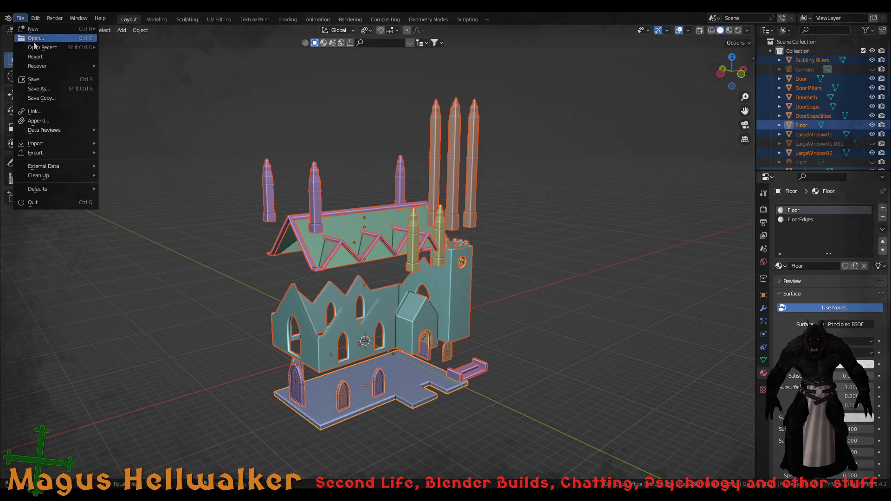
{"action": "mouse_move", "coordinate": [39, 48]}
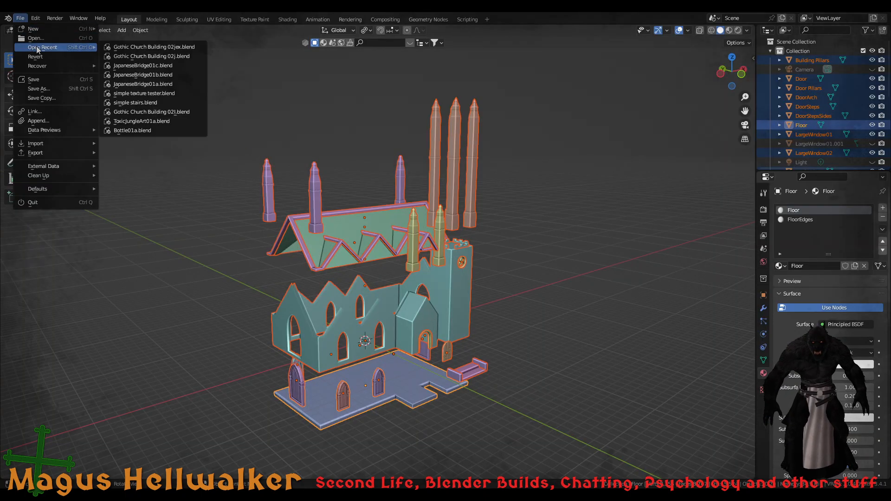
{"action": "left_click", "coordinate": [153, 57]}
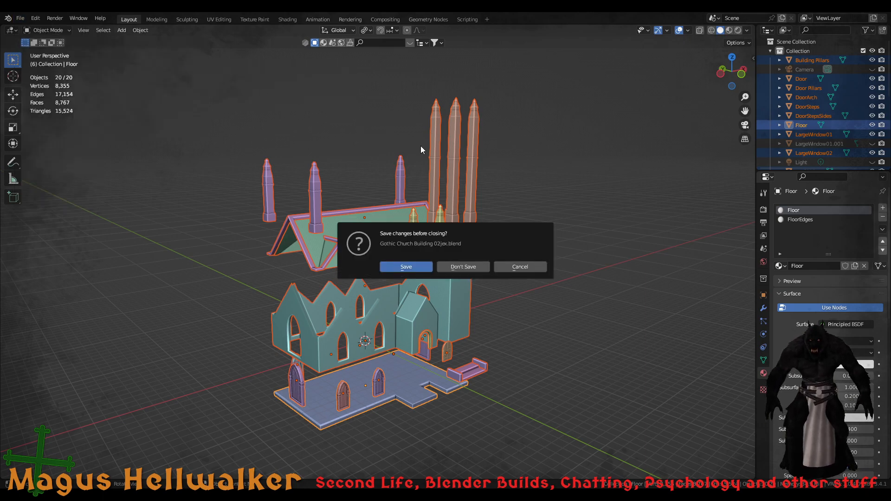
{"action": "left_click", "coordinate": [425, 270]}
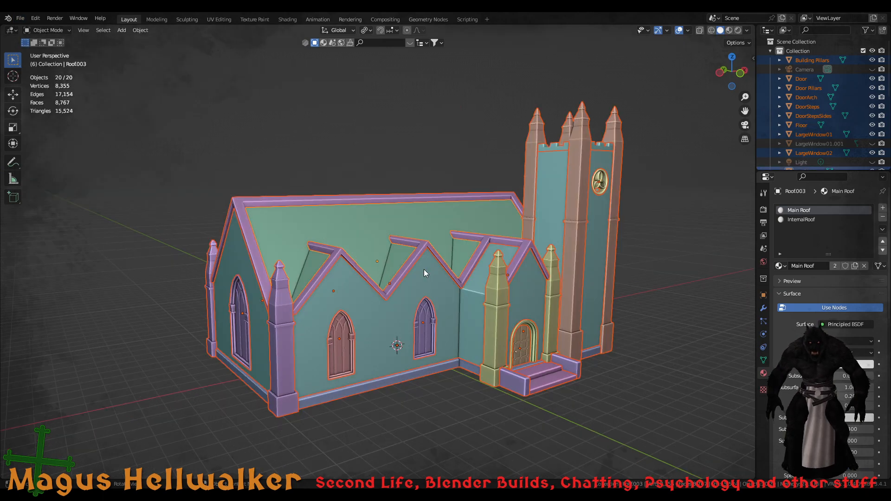
Save the opened church file as a new copy with Save As
{"action": "scroll", "coordinate": [497, 339], "scroll_direction": "up", "scroll_amount": 10}
{"action": "scroll", "coordinate": [498, 336], "scroll_direction": "down", "scroll_amount": 10}
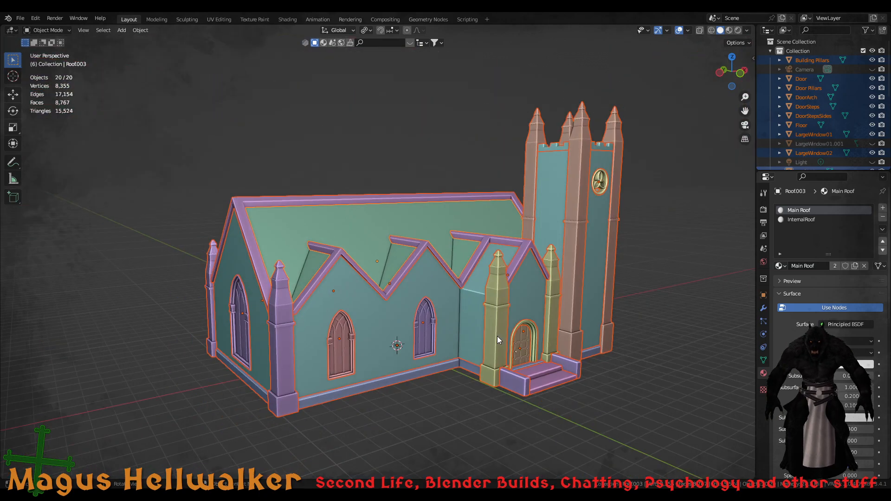
{"action": "left_click", "coordinate": [35, 19]}
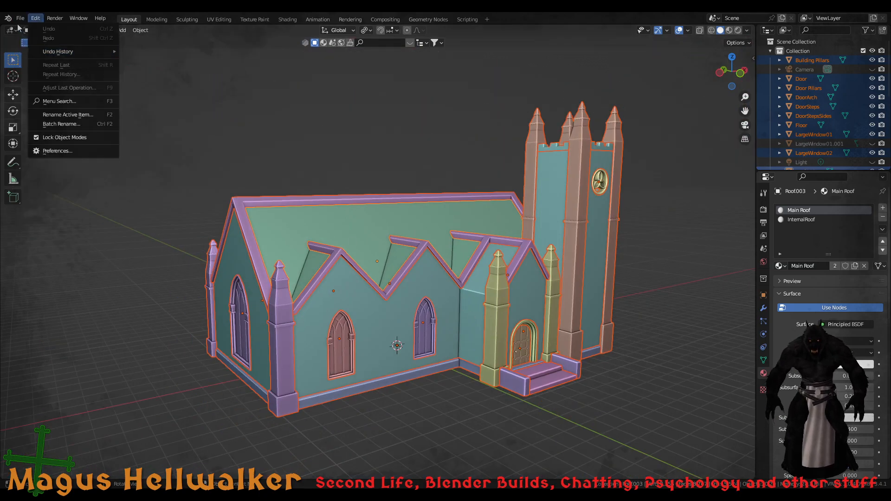
{"action": "mouse_move", "coordinate": [20, 18]}
{"action": "left_click", "coordinate": [45, 92]}
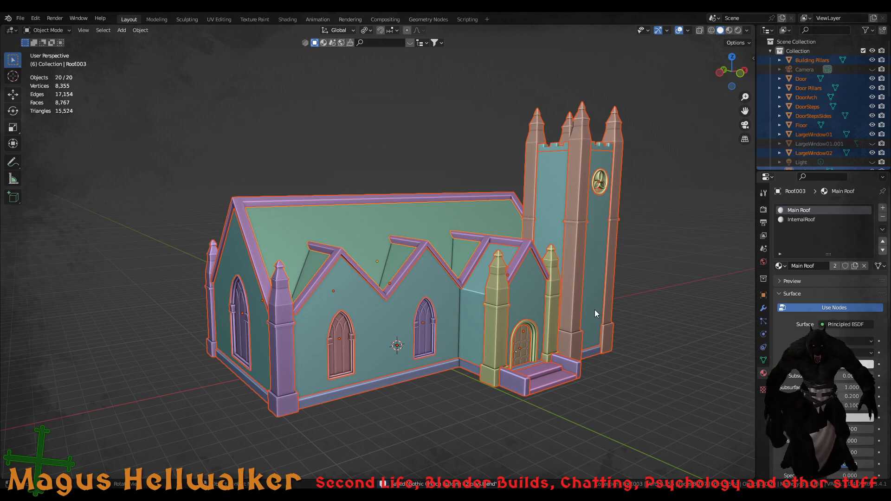
Deselect all objects of the assembled church
{"action": "scroll", "coordinate": [585, 325], "scroll_direction": "down", "scroll_amount": 3}
{"action": "middle_click_drag", "start_coordinate": [589, 333], "coordinate": [571, 338]}
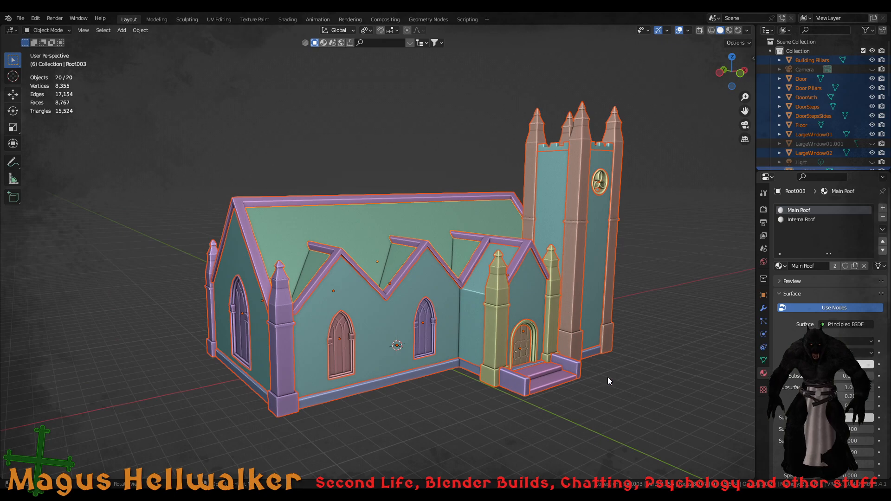
{"action": "key", "text": "alt+a"}
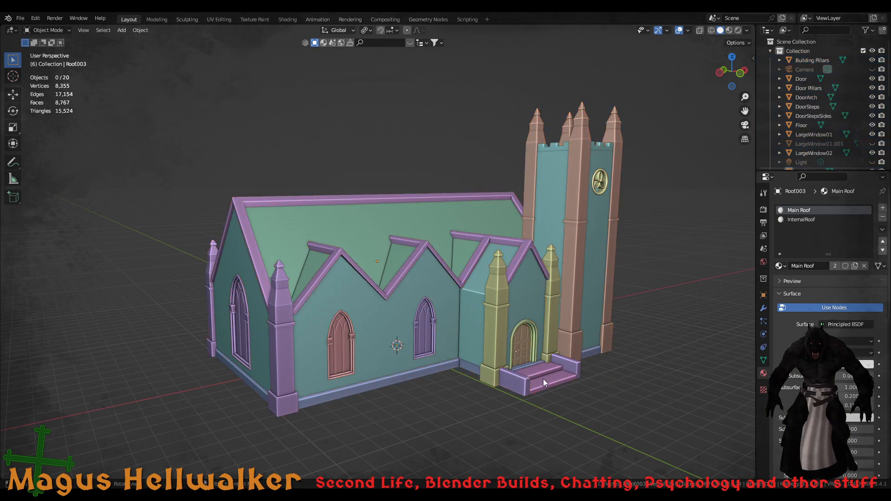
Select the door steps with their sides, the door pillars, the tower pillars, the tower's round window and the tower turret
{"action": "left_click", "coordinate": [528, 385]}
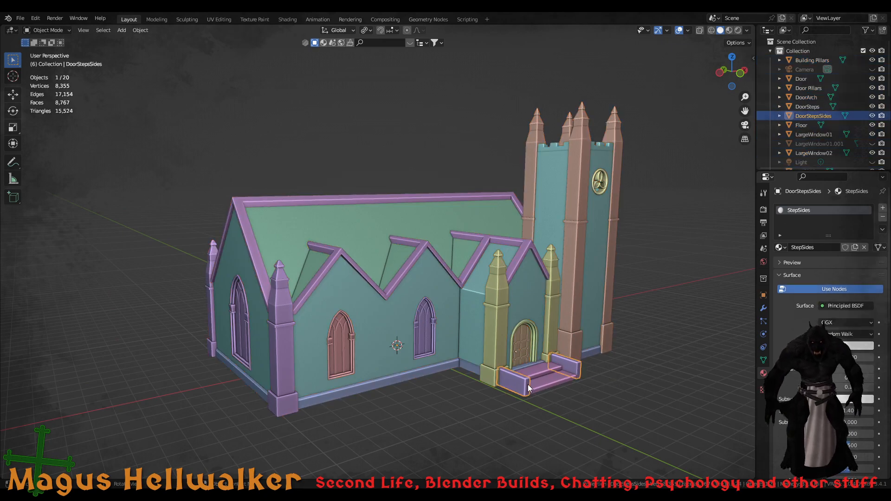
{"action": "left_click", "coordinate": [543, 381], "text": "shift"}
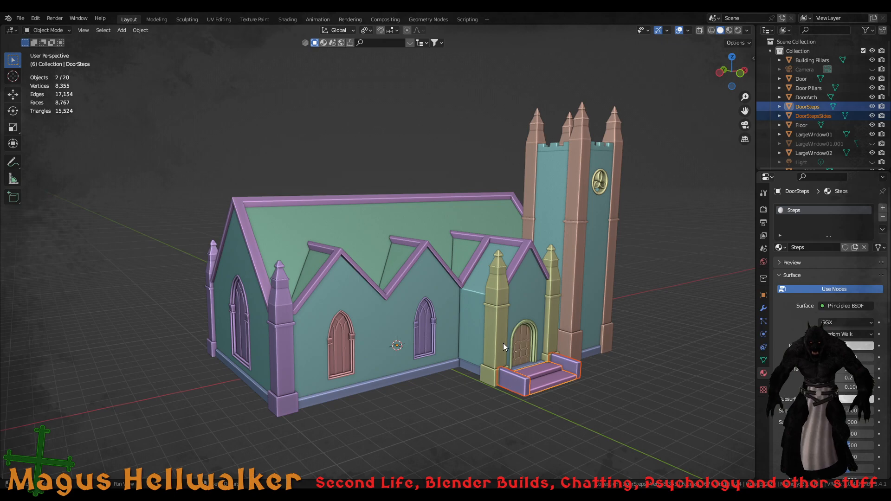
{"action": "left_click", "coordinate": [503, 343], "text": "shift"}
{"action": "left_click", "coordinate": [572, 322], "text": "shift"}
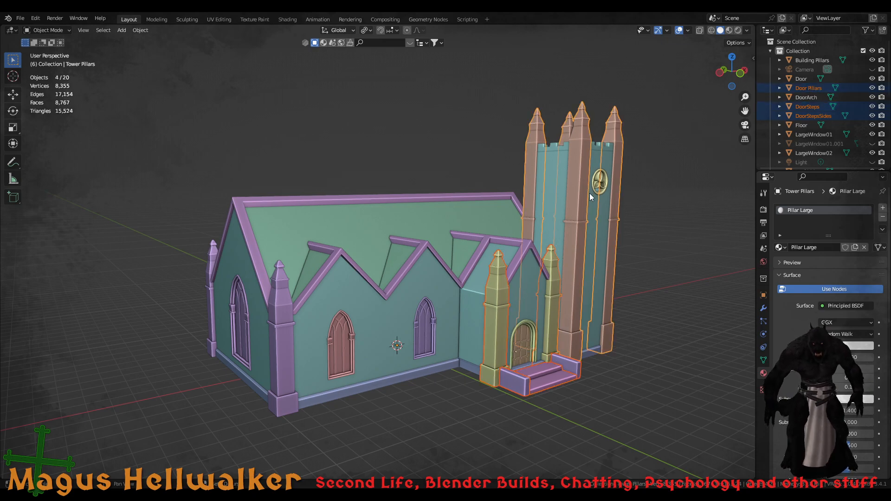
{"action": "left_click", "coordinate": [601, 185], "text": "shift"}
{"action": "left_click", "coordinate": [562, 148], "text": "shift"}
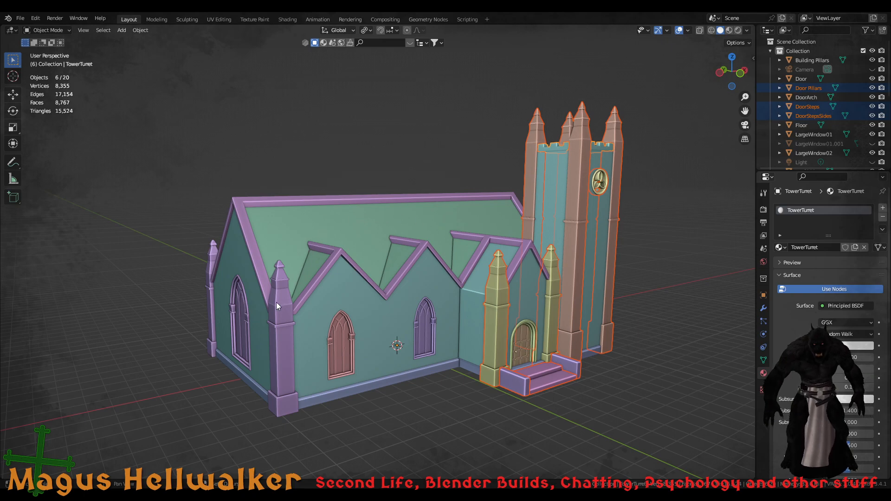
Add the building pillars, the two small windows, the large end window, the door and the door arch to the selection
{"action": "left_click", "coordinate": [280, 318], "text": "shift"}
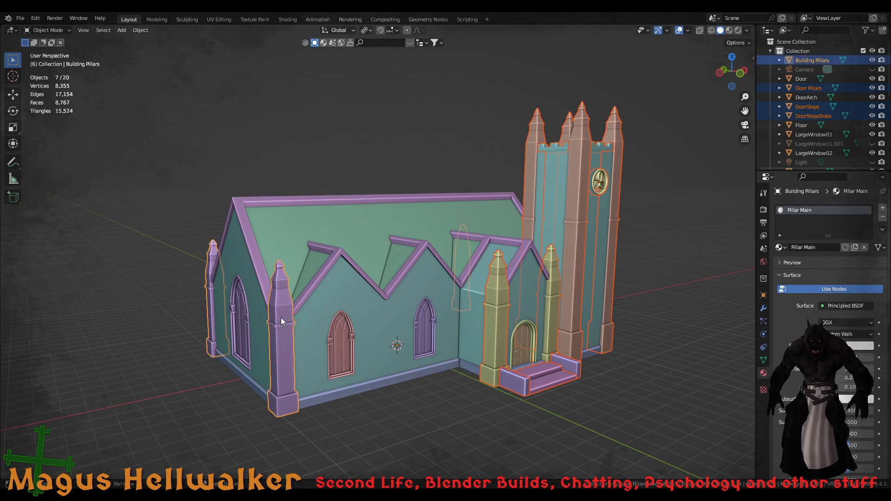
{"action": "left_click", "coordinate": [353, 359], "text": "shift"}
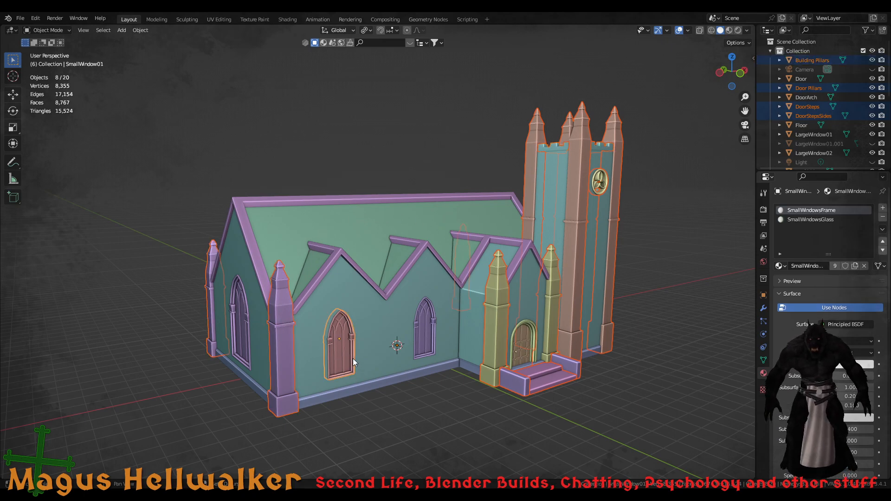
{"action": "left_click", "coordinate": [433, 343], "text": "shift"}
{"action": "left_click", "coordinate": [243, 321], "text": "shift"}
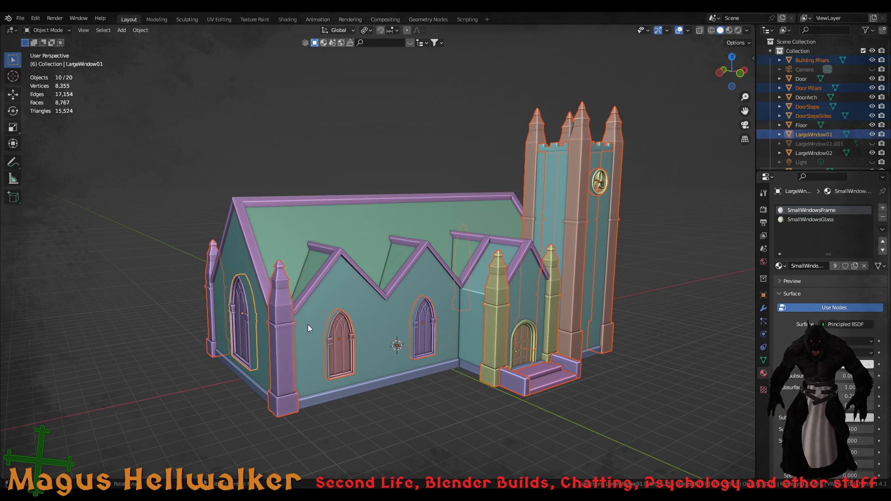
{"action": "left_click", "coordinate": [522, 351], "text": "shift"}
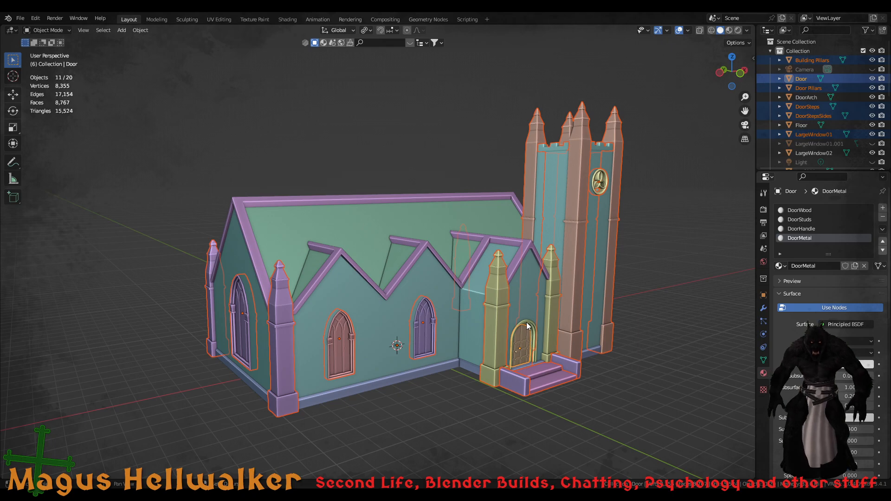
{"action": "left_click", "coordinate": [528, 326], "text": "shift"}
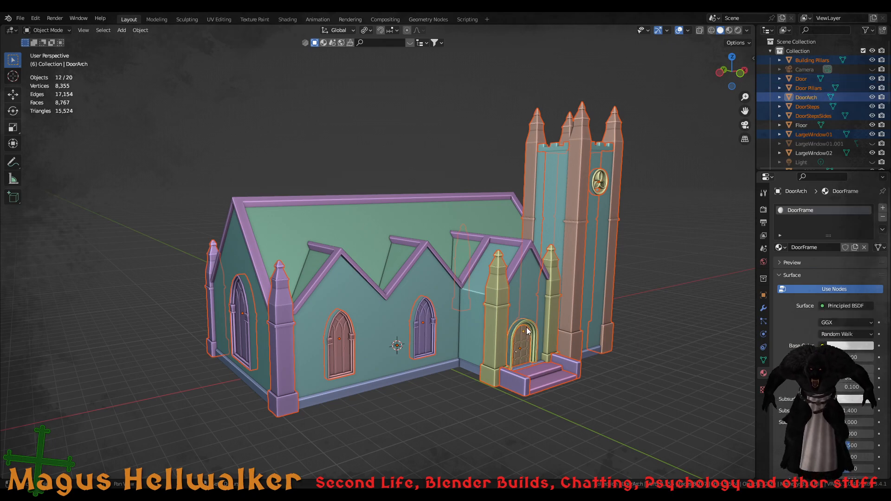
Add the opposite long wall's three small windows and the other large end window to the selection, and hide all selected objects
{"action": "middle_click_drag", "start_coordinate": [417, 332], "coordinate": [628, 406]}
{"action": "left_click", "coordinate": [663, 424], "text": "shift"}
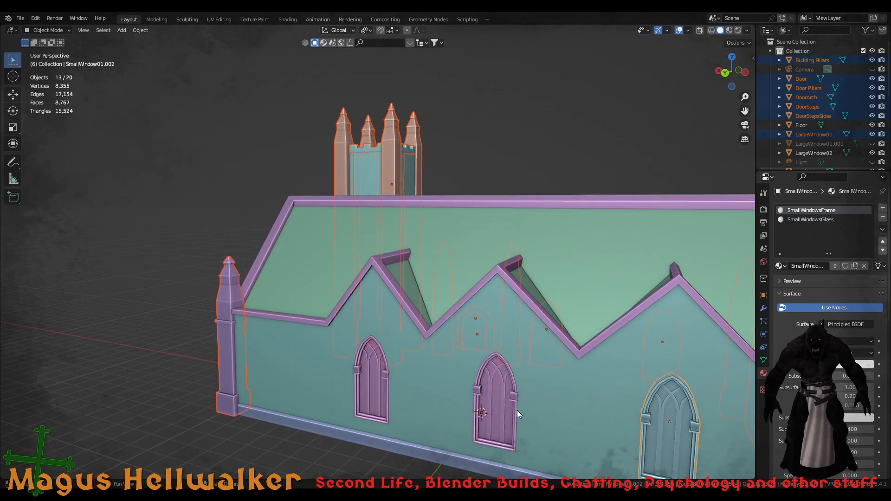
{"action": "left_click", "coordinate": [513, 408], "text": "shift"}
{"action": "left_click", "coordinate": [367, 383], "text": "shift"}
{"action": "middle_click_drag", "start_coordinate": [367, 383], "coordinate": [495, 366]}
{"action": "left_click", "coordinate": [505, 372], "text": "shift"}
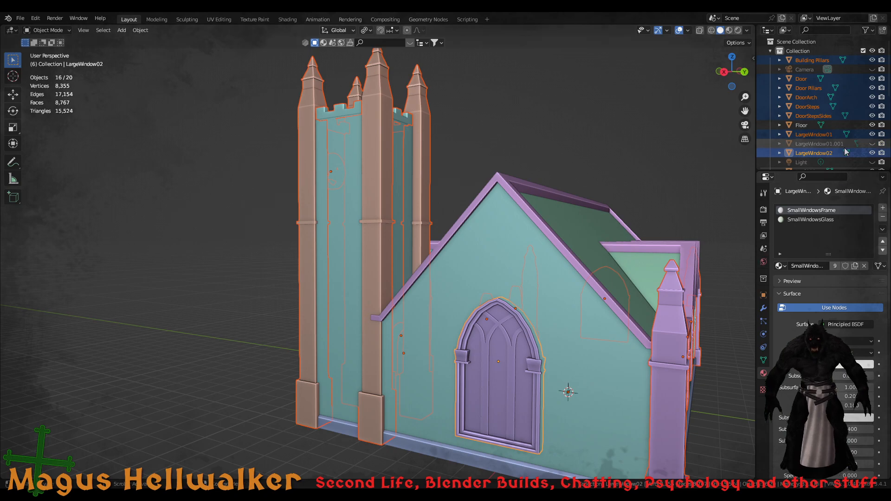
{"action": "scroll", "coordinate": [845, 148], "scroll_direction": "down", "scroll_amount": 6}
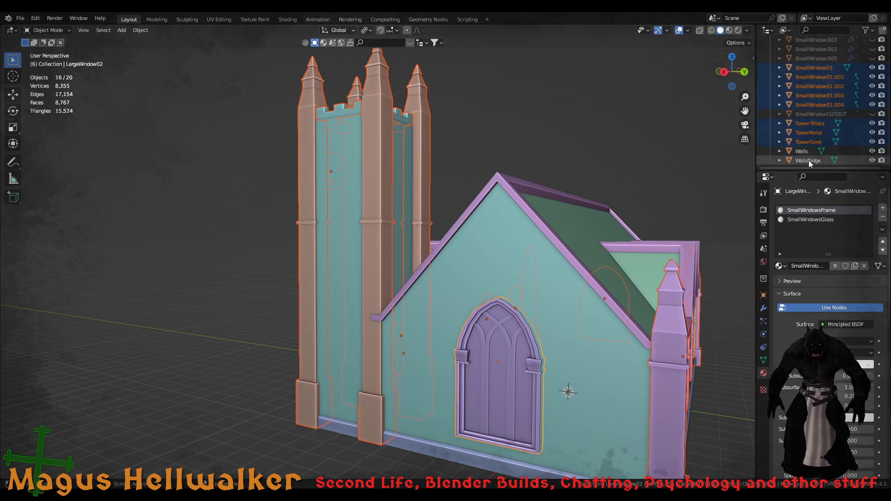
{"action": "scroll", "coordinate": [627, 290], "scroll_direction": "up", "scroll_amount": 6}
{"action": "scroll", "coordinate": [609, 314], "scroll_direction": "down", "scroll_amount": 6}
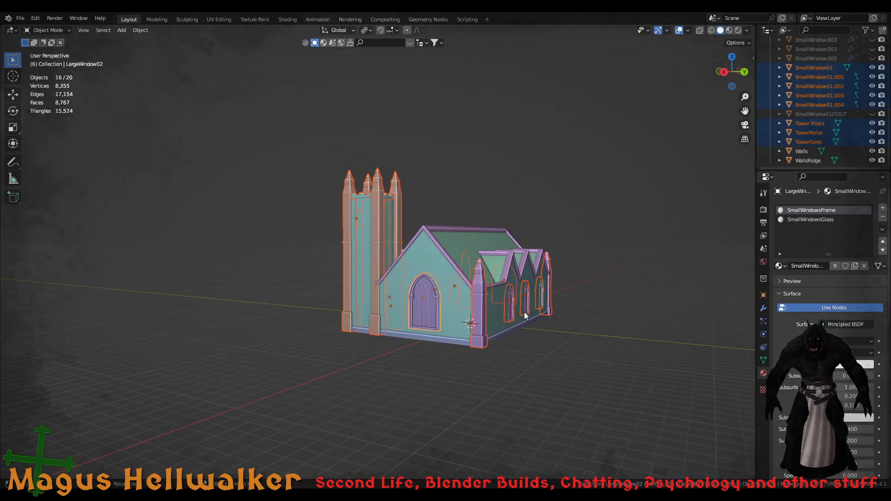
{"action": "middle_click_drag", "start_coordinate": [536, 290], "coordinate": [282, 305]}
{"action": "scroll", "coordinate": [377, 317], "scroll_direction": "up", "scroll_amount": 4}
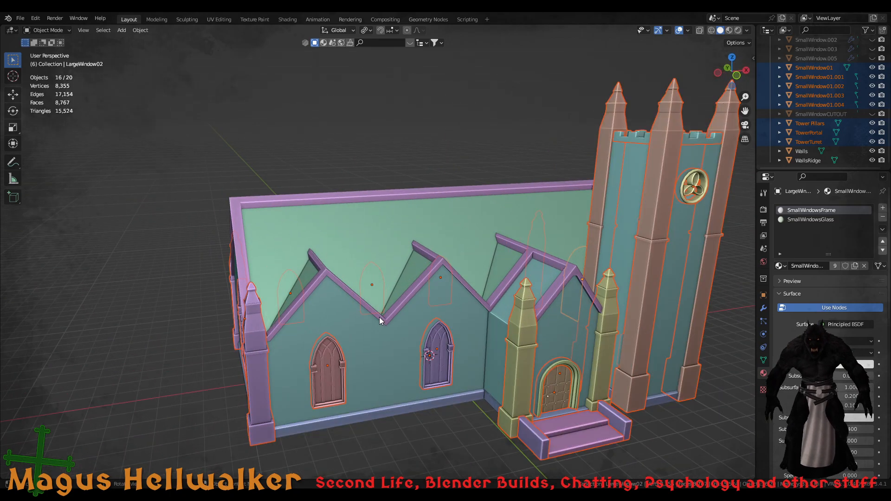
{"action": "scroll", "coordinate": [430, 328], "scroll_direction": "down", "scroll_amount": 2}
{"action": "middle_click_drag", "start_coordinate": [477, 299], "coordinate": [450, 302], "text": "shift"}
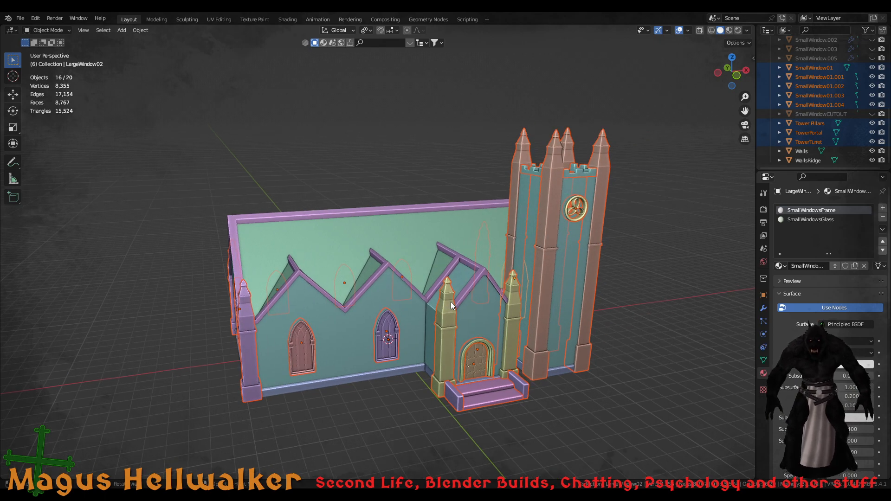
{"action": "key", "text": "h"}
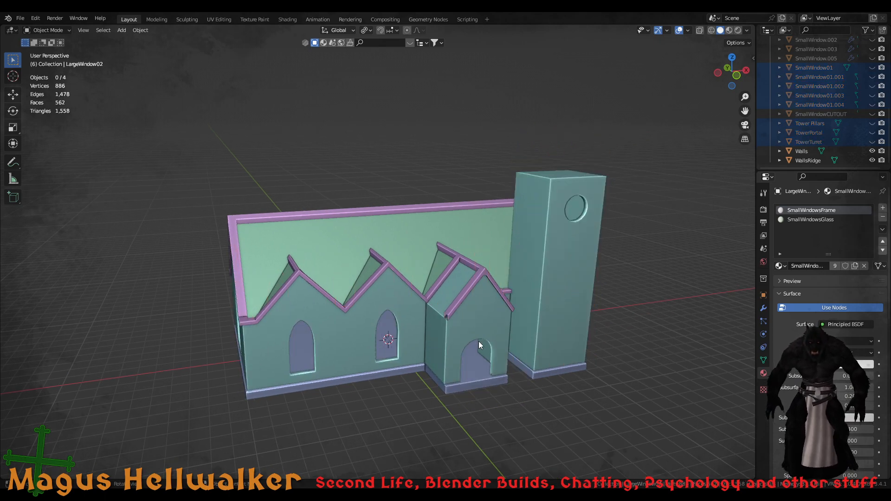
Hide the roof ridges and the main roof, leaving only the walls and floor
{"action": "scroll", "coordinate": [478, 341], "scroll_direction": "up", "scroll_amount": 2}
{"action": "left_click", "coordinate": [478, 326]}
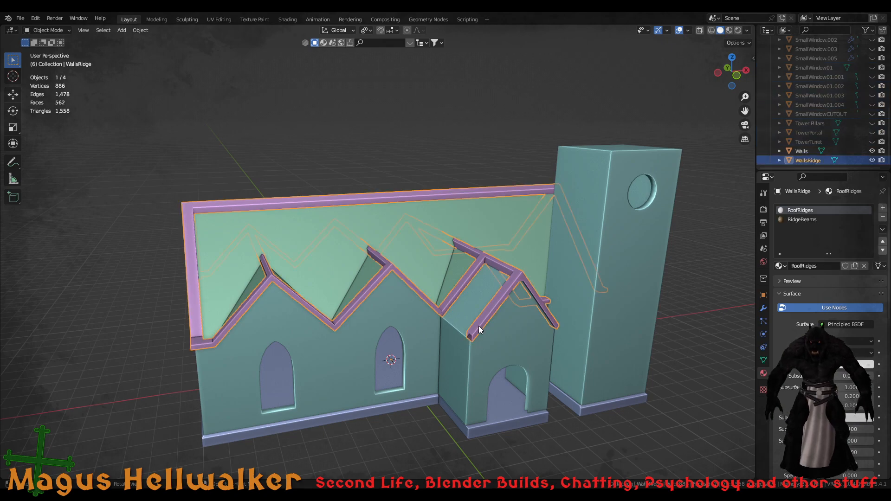
{"action": "key", "text": "h"}
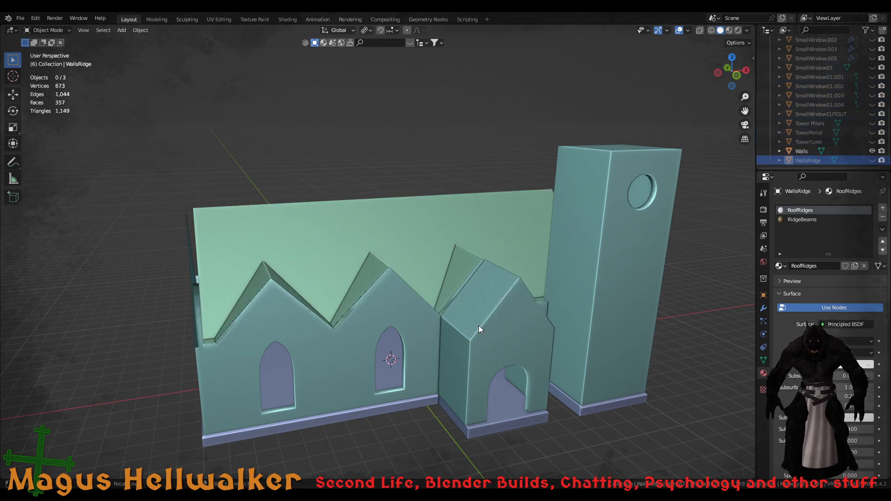
{"action": "middle_click_drag", "start_coordinate": [478, 326], "coordinate": [398, 337]}
{"action": "left_click", "coordinate": [365, 265]}
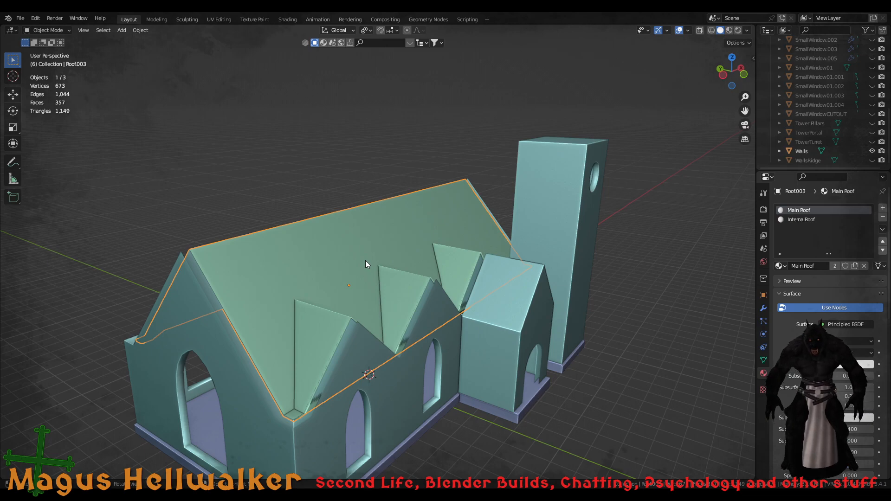
{"action": "key", "text": "h"}
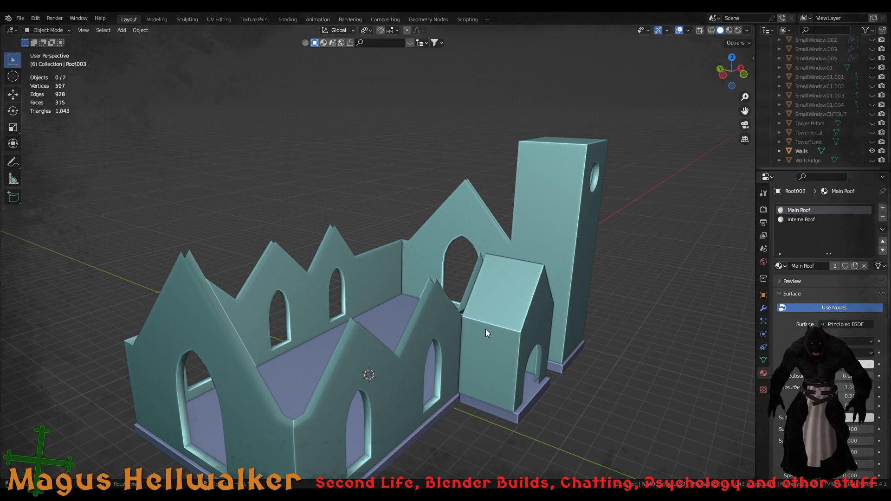
Examine the bare walls and floor from several distances, including the porch and its junction with the main building
{"action": "middle_click_drag", "start_coordinate": [494, 328], "coordinate": [461, 319]}
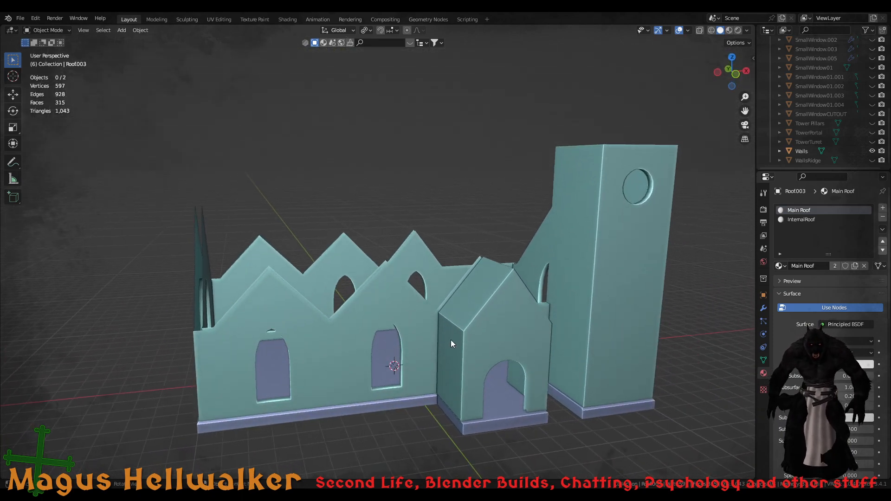
{"action": "scroll", "coordinate": [469, 368], "scroll_direction": "down", "scroll_amount": 3}
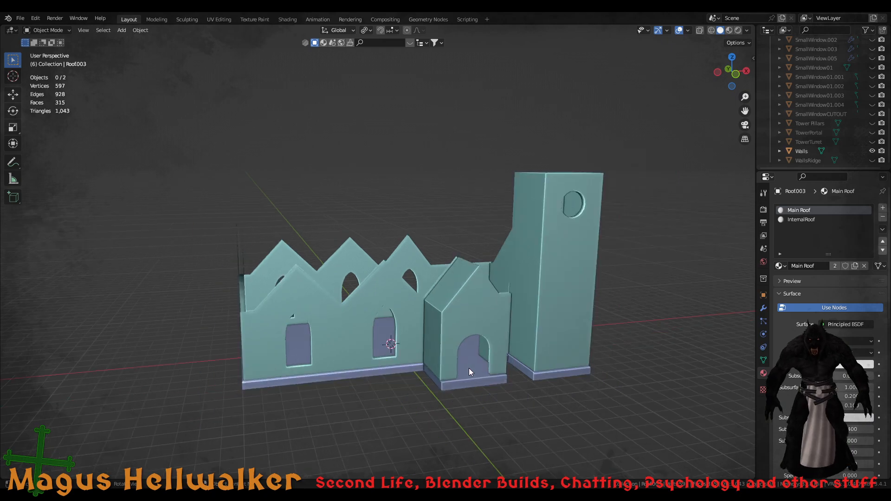
{"action": "scroll", "coordinate": [496, 389], "scroll_direction": "up", "scroll_amount": 4}
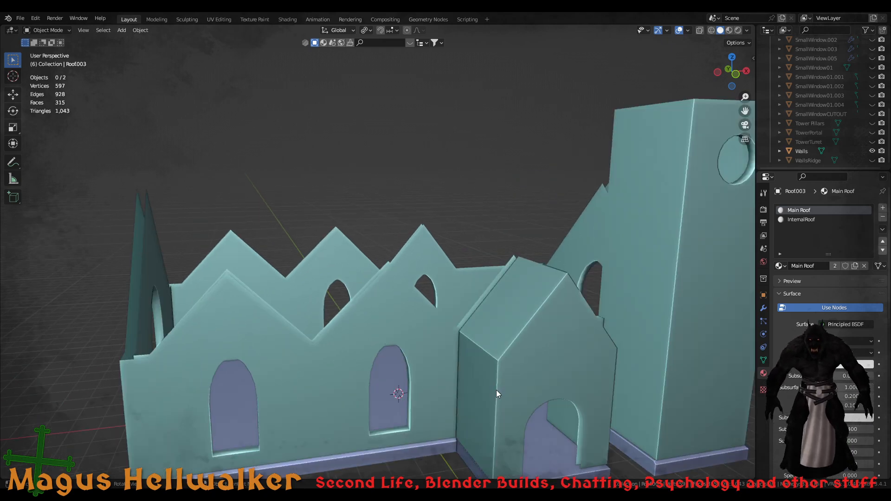
{"action": "scroll", "coordinate": [497, 390], "scroll_direction": "down", "scroll_amount": 5}
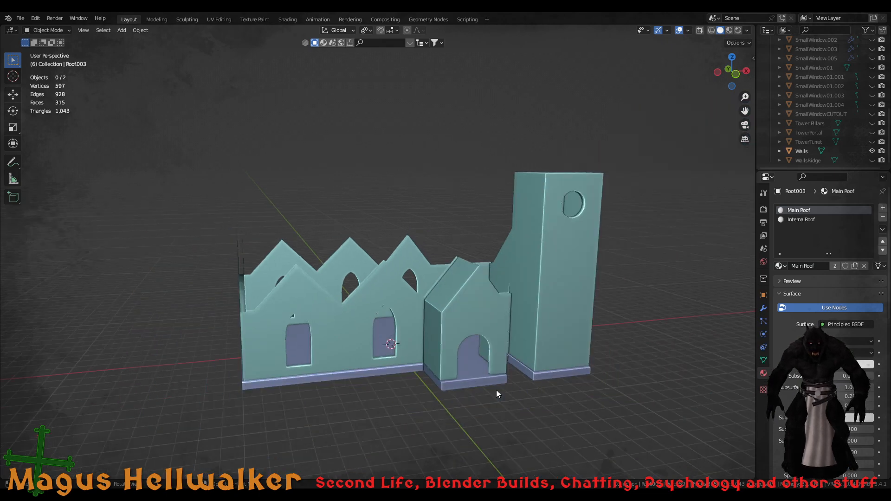
{"action": "scroll", "coordinate": [483, 388], "scroll_direction": "up", "scroll_amount": 3}
{"action": "mouse_move", "coordinate": [428, 376]}
{"action": "middle_mouse_down"}
{"action": "mouse_move", "coordinate": [558, 349]}
{"action": "mouse_move", "coordinate": [477, 357]}
{"action": "mouse_move", "coordinate": [435, 371]}
{"action": "middle_mouse_up"}
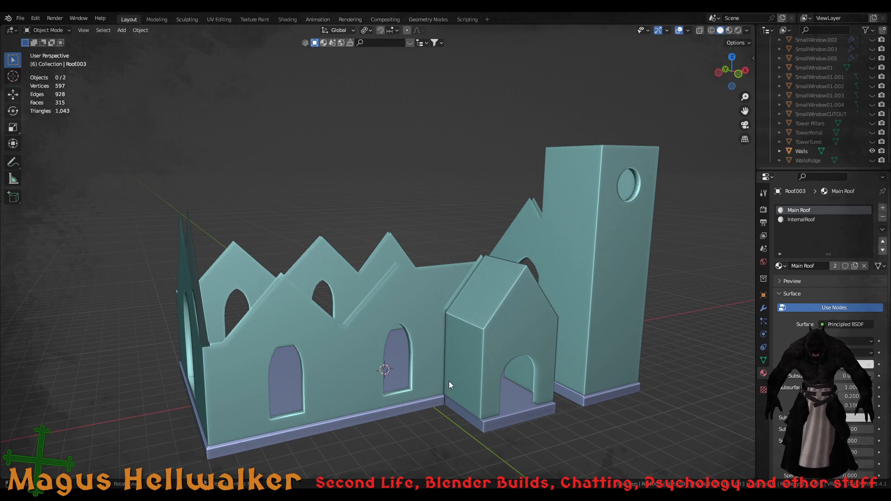
{"action": "scroll", "coordinate": [449, 376], "scroll_direction": "up", "scroll_amount": 3}
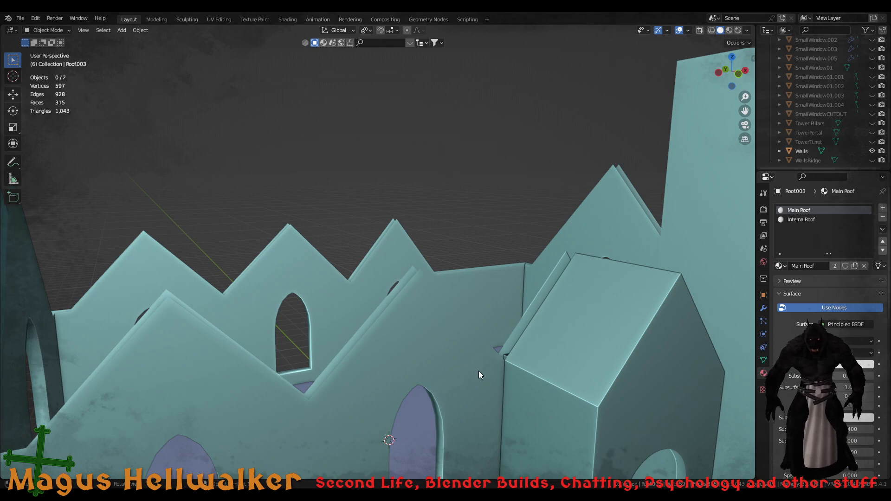
{"action": "scroll", "coordinate": [480, 375], "scroll_direction": "down", "scroll_amount": 5}
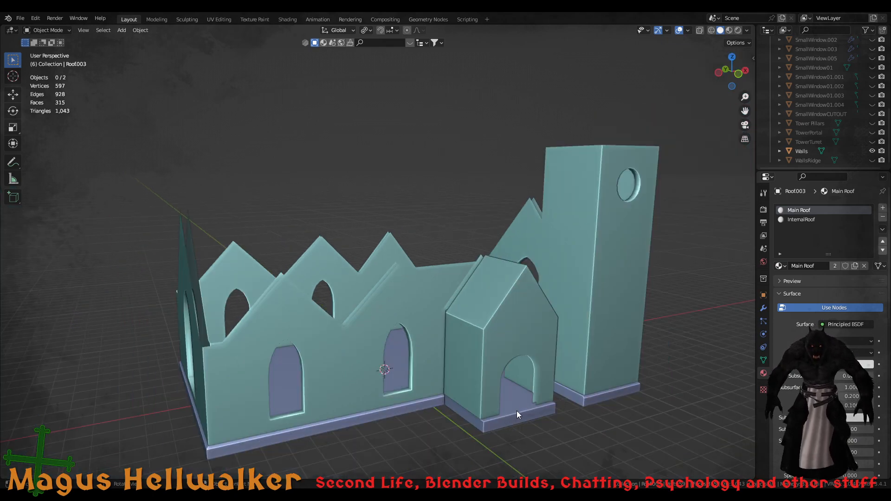
{"action": "scroll", "coordinate": [529, 416], "scroll_direction": "up", "scroll_amount": 6}
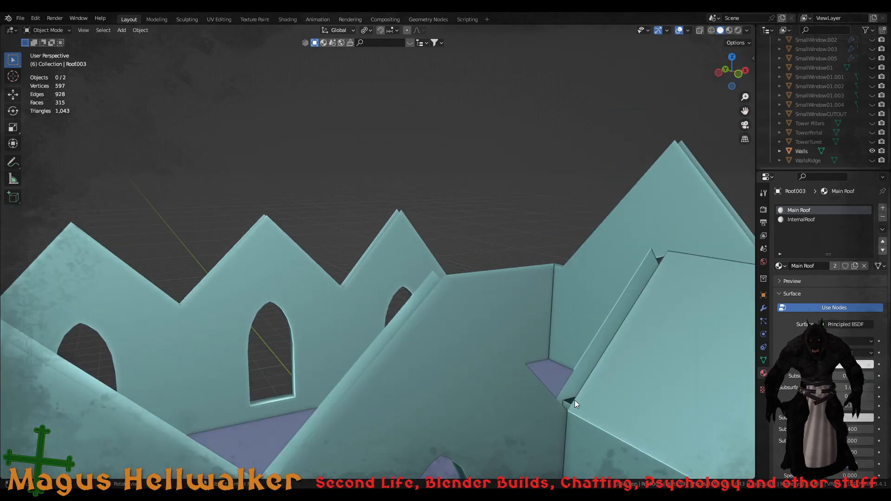
Select the church walls together with the floor
{"action": "left_click", "coordinate": [652, 367]}
{"action": "scroll", "coordinate": [631, 400], "scroll_direction": "up", "scroll_amount": 5}
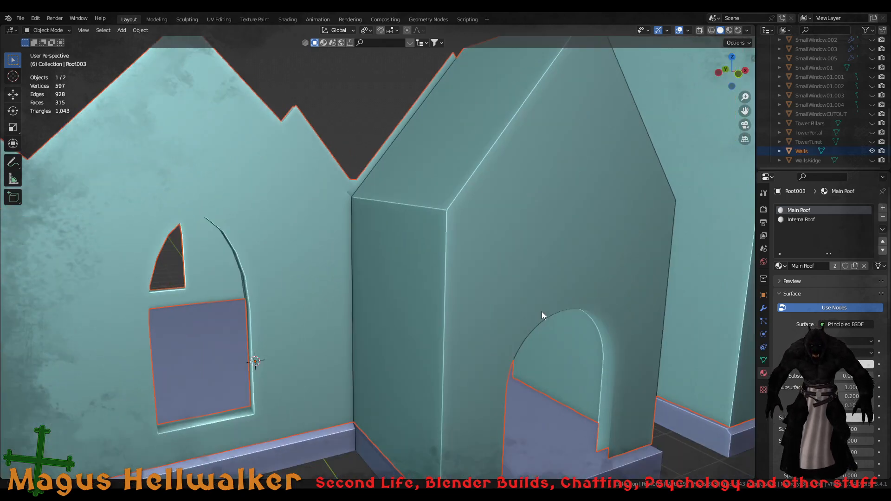
{"action": "scroll", "coordinate": [446, 310], "scroll_direction": "up", "scroll_amount": 3}
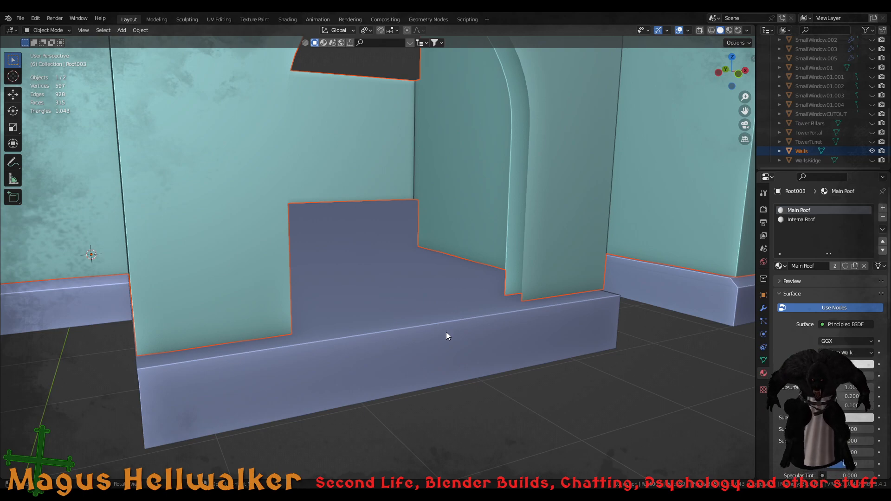
{"action": "scroll", "coordinate": [447, 333], "scroll_direction": "down", "scroll_amount": 5}
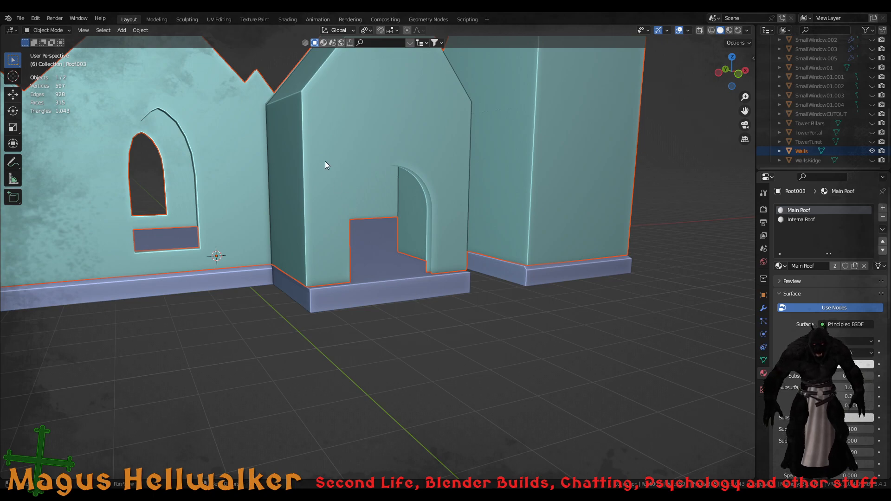
{"action": "middle_click_drag", "start_coordinate": [326, 161], "coordinate": [419, 219]}
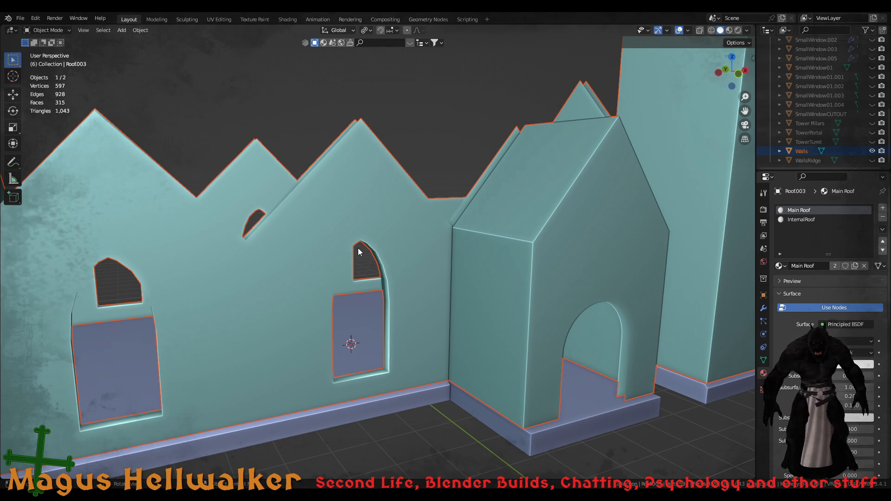
{"action": "scroll", "coordinate": [358, 247], "scroll_direction": "down", "scroll_amount": 4}
{"action": "scroll", "coordinate": [358, 248], "scroll_direction": "up", "scroll_amount": 3}
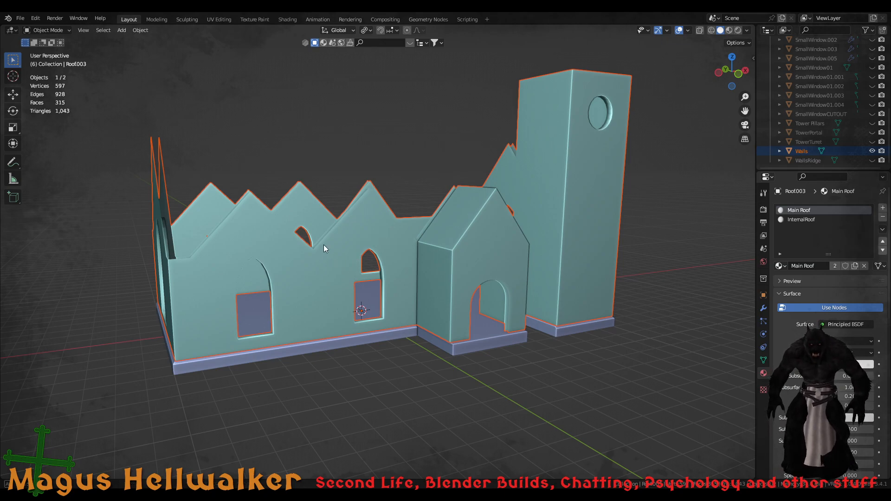
{"action": "middle_click_drag", "start_coordinate": [324, 244], "coordinate": [489, 275]}
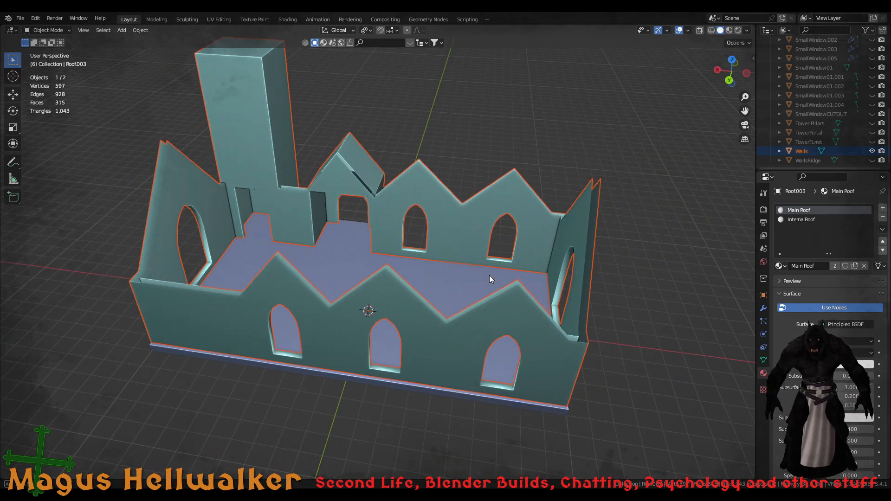
{"action": "middle_click_drag", "start_coordinate": [489, 275], "coordinate": [6, 31]}
{"action": "scroll", "coordinate": [313, 247], "scroll_direction": "up", "scroll_amount": 3}
{"action": "left_click", "coordinate": [596, 352], "text": "shift"}
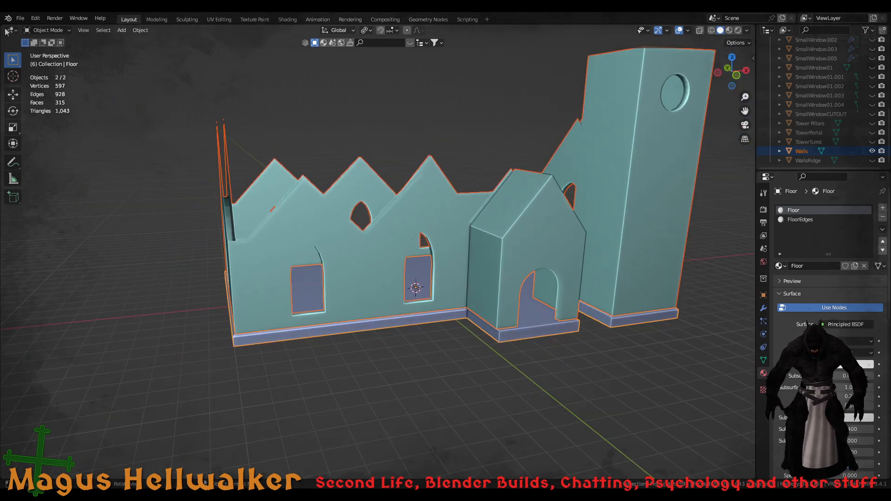
Export the selected walls and floor as a Collada (.dae) file
{"action": "left_click", "coordinate": [21, 18]}
{"action": "mouse_move", "coordinate": [60, 146]}
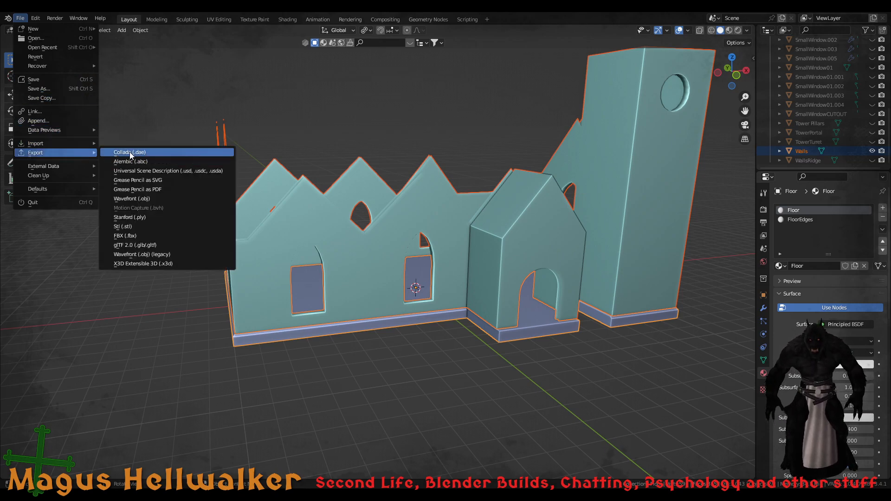
{"action": "left_click", "coordinate": [208, 156]}
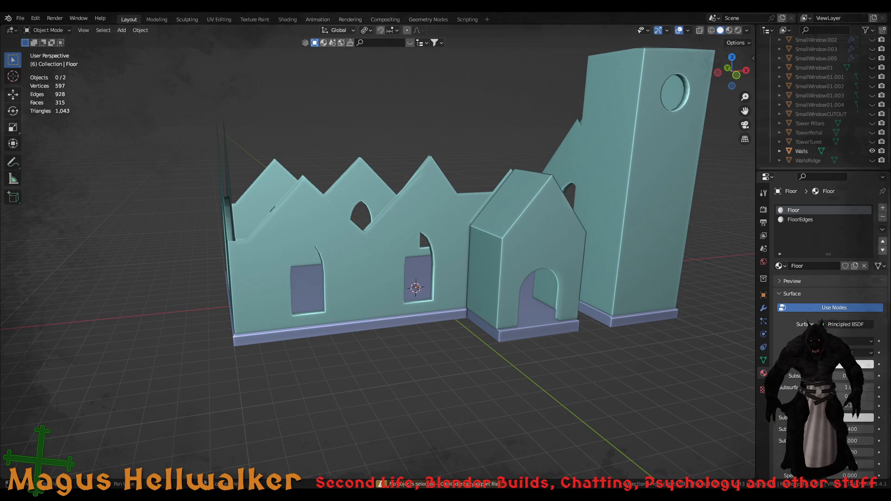
Switch to the Second Life viewer and remove the placed purple church from the sandbox land
{"action": "key", "text": "alt+Tab"}
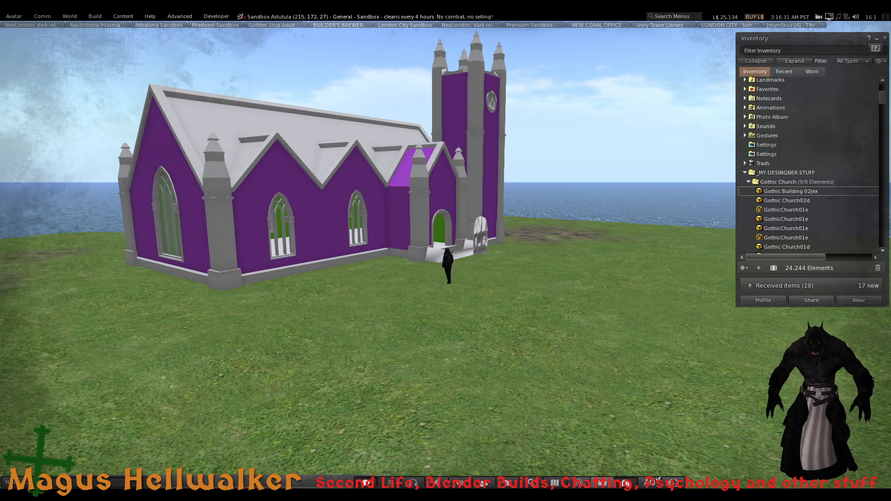
{"action": "scroll", "coordinate": [364, 310], "scroll_direction": "up", "scroll_amount": 3}
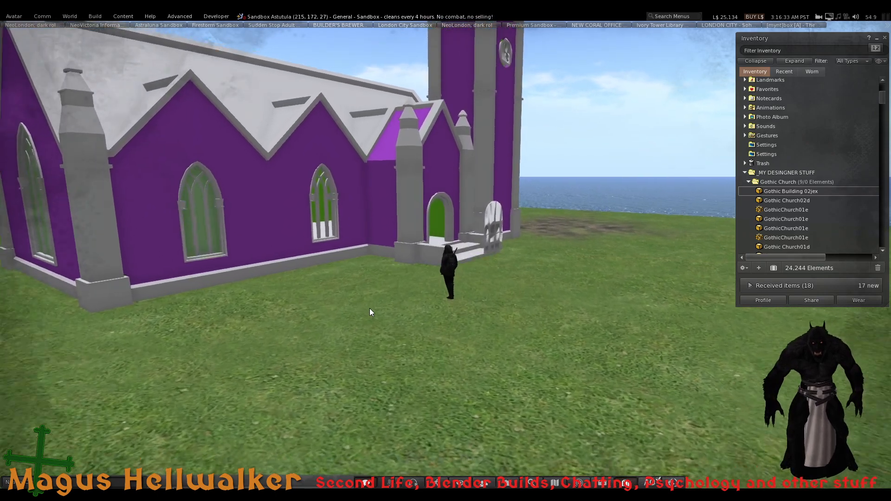
{"action": "scroll", "coordinate": [370, 309], "scroll_direction": "down", "scroll_amount": 4}
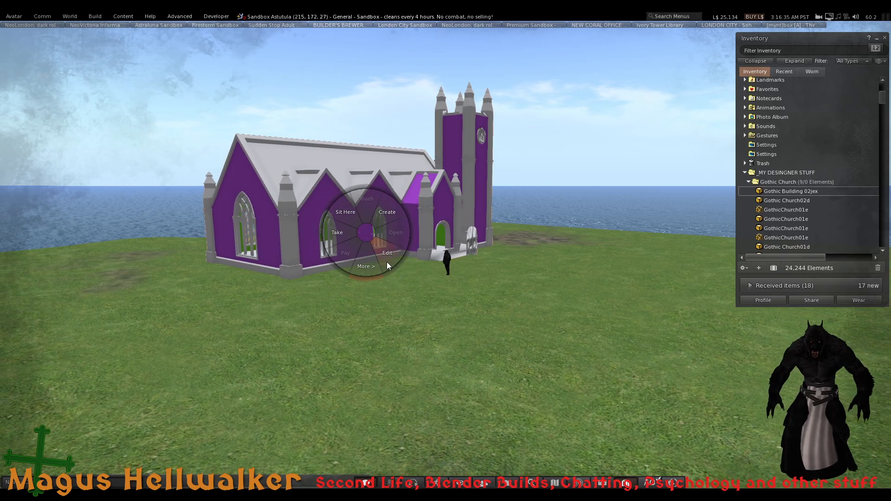
{"action": "left_click", "coordinate": [367, 269]}
{"action": "left_click", "coordinate": [394, 227]}
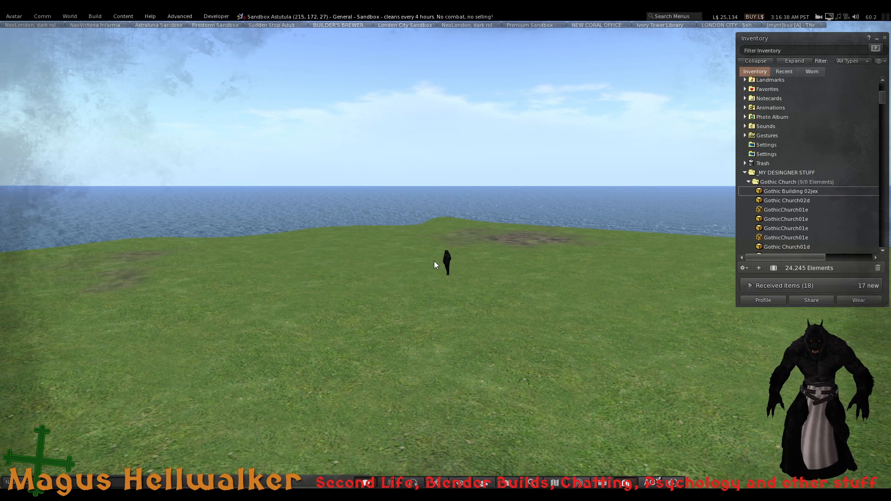
Start a mesh model upload and load the full church model from file for the high level of detail
{"action": "left_click", "coordinate": [72, 16]}
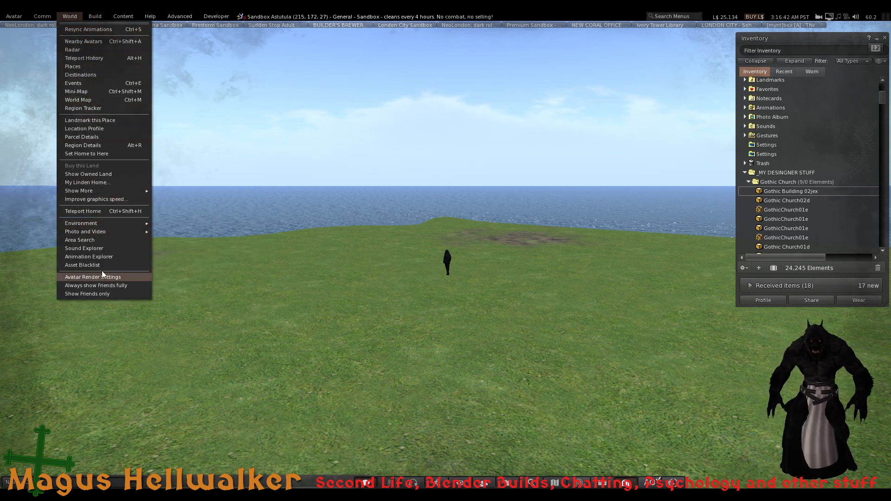
{"action": "mouse_move", "coordinate": [95, 17]}
{"action": "mouse_move", "coordinate": [109, 110]}
{"action": "mouse_move", "coordinate": [126, 140]}
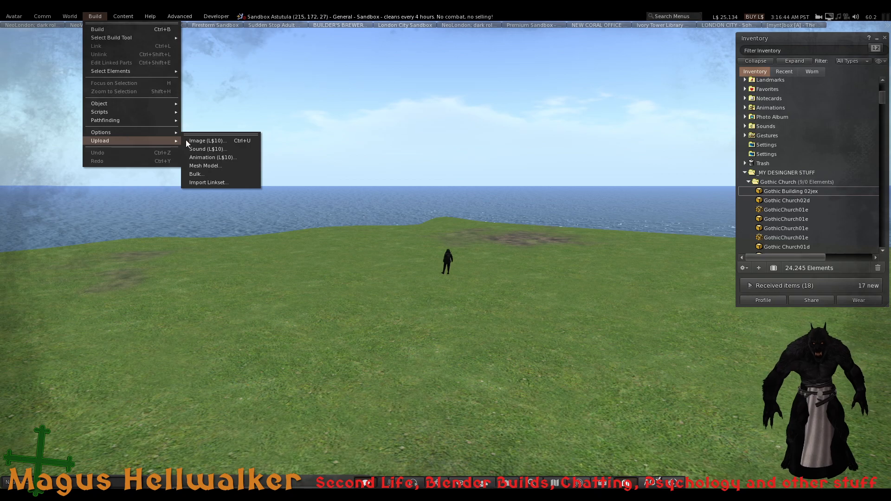
{"action": "left_click", "coordinate": [215, 166]}
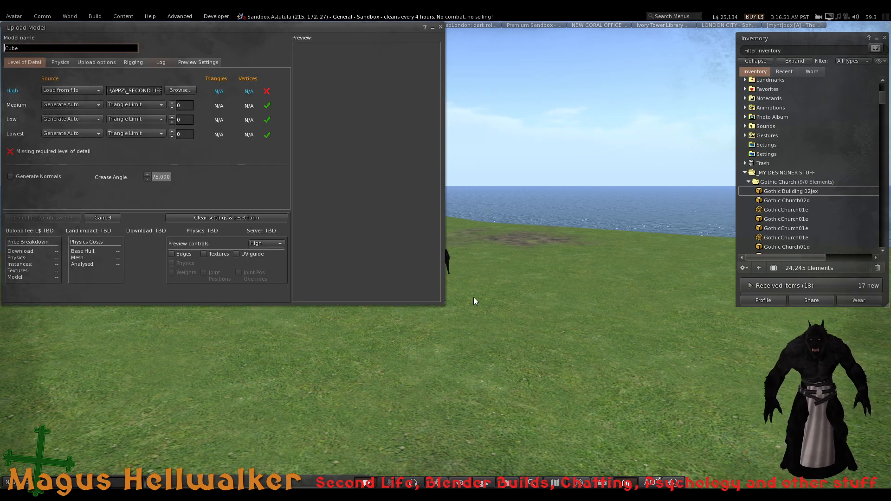
{"action": "scroll", "coordinate": [425, 219], "scroll_direction": "up", "scroll_amount": 5}
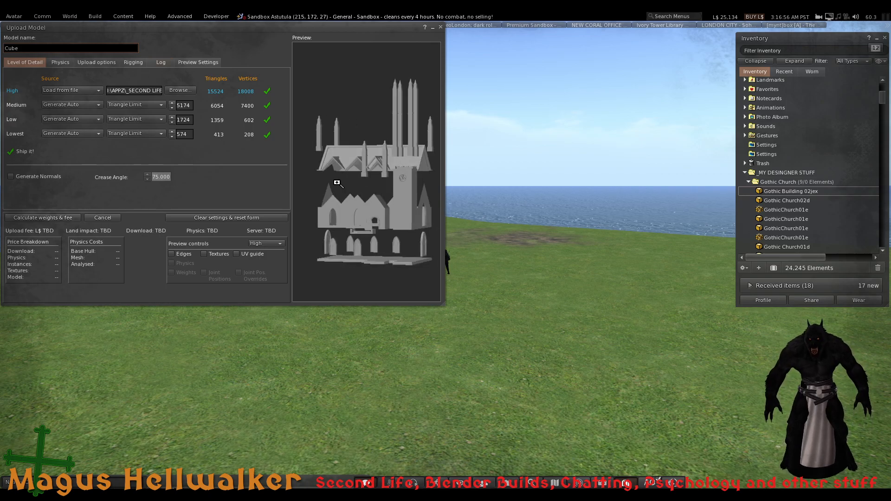
Try to load the church's physics model from file and inspect the model in the preview
{"action": "left_click", "coordinate": [51, 62]}
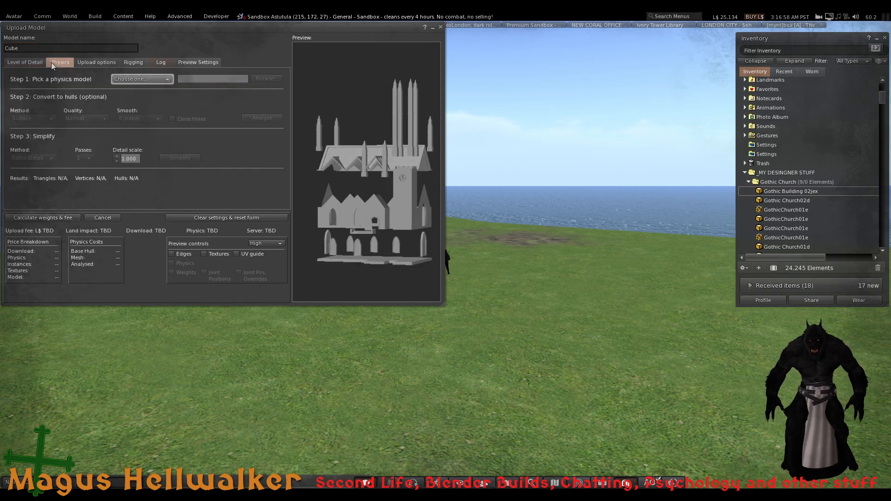
{"action": "left_click", "coordinate": [156, 79]}
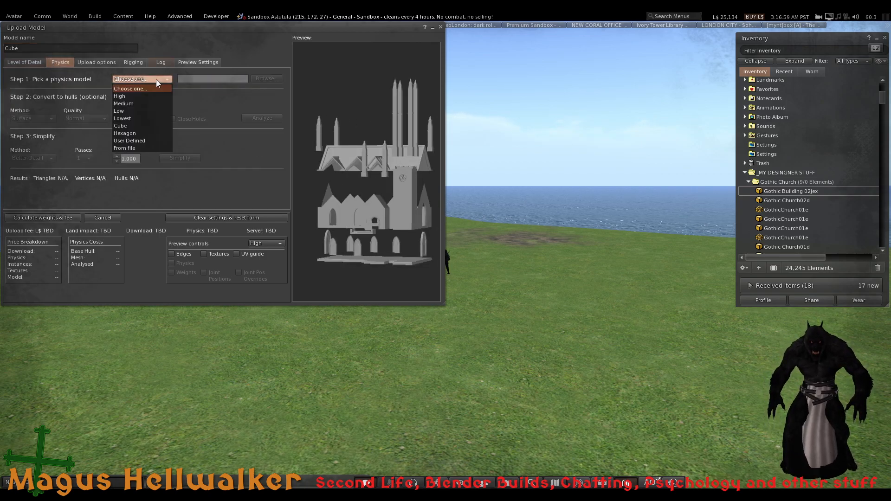
{"action": "left_click", "coordinate": [147, 148]}
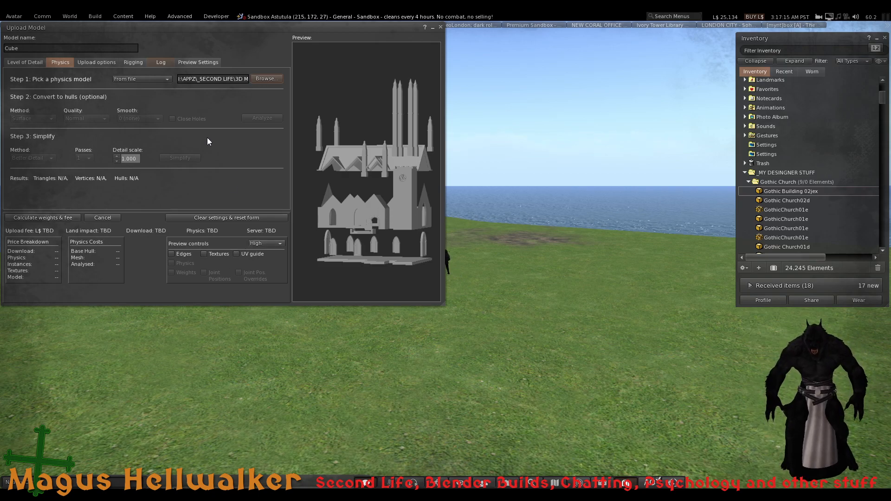
{"action": "scroll", "coordinate": [378, 215], "scroll_direction": "up", "scroll_amount": 5}
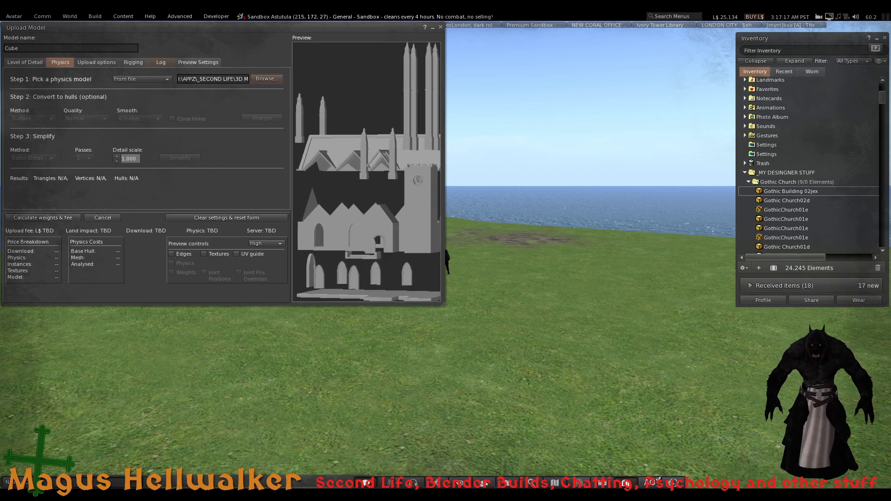
{"action": "left_click_drag", "start_coordinate": [379, 214], "coordinate": [325, 214]}
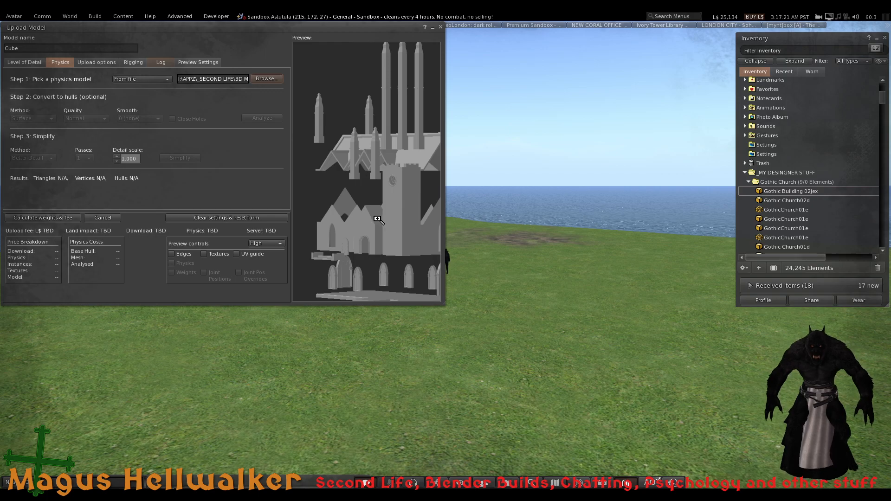
{"action": "left_click", "coordinate": [222, 80]}
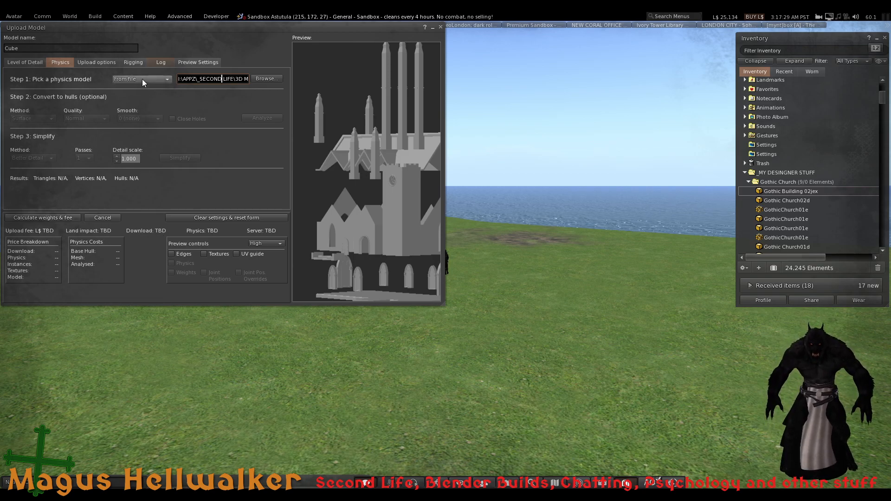
Calculate the model's weights and fee, and try choosing the physics model from file again
{"action": "left_click", "coordinate": [19, 62]}
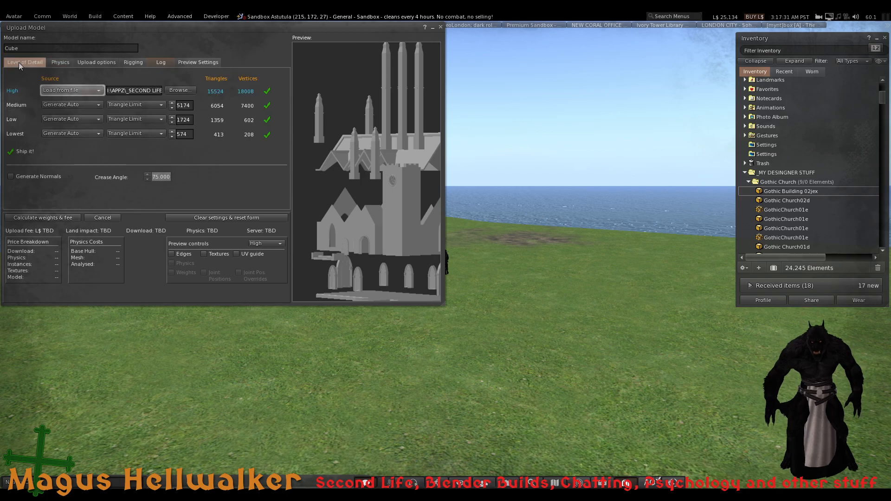
{"action": "left_click", "coordinate": [52, 217]}
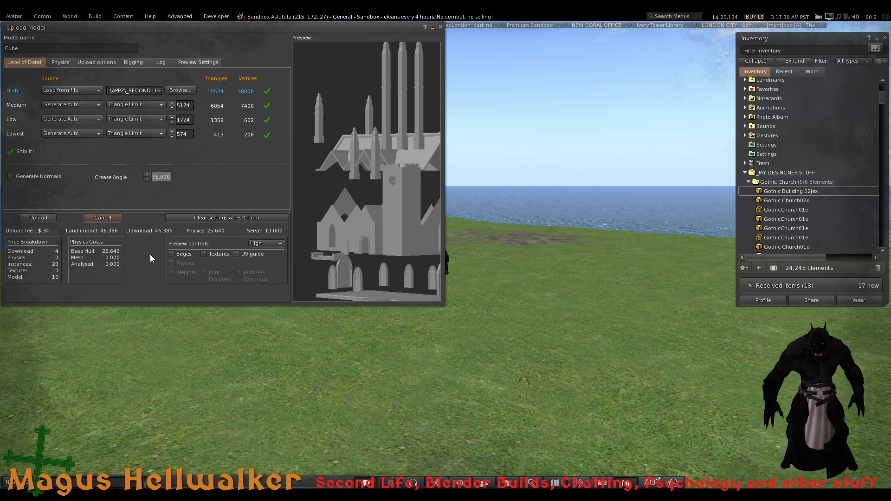
{"action": "left_click", "coordinate": [60, 62]}
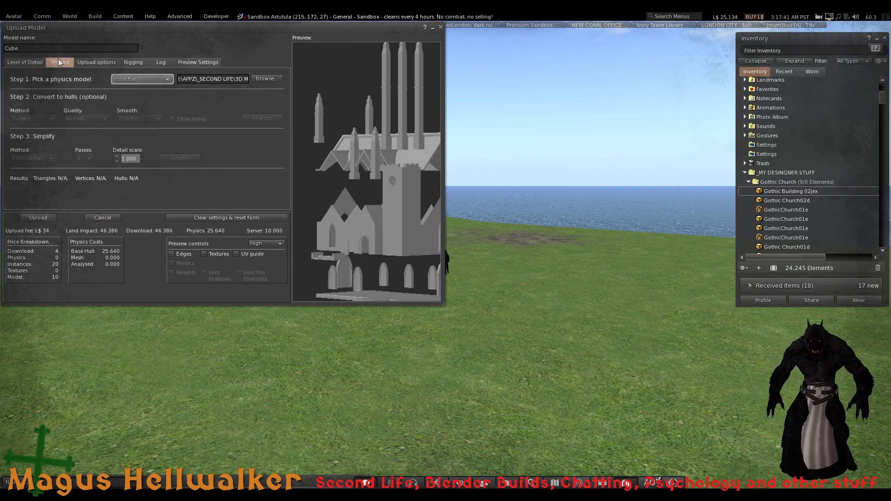
{"action": "left_click", "coordinate": [166, 80]}
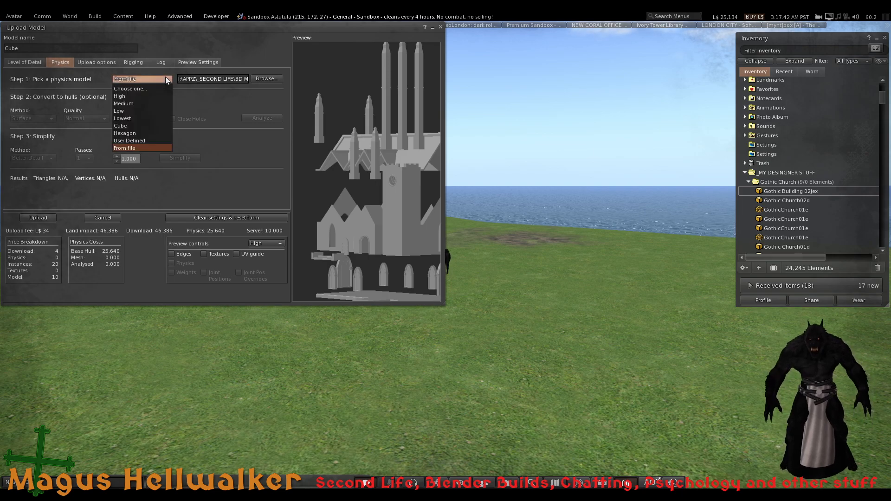
{"action": "left_click", "coordinate": [140, 147]}
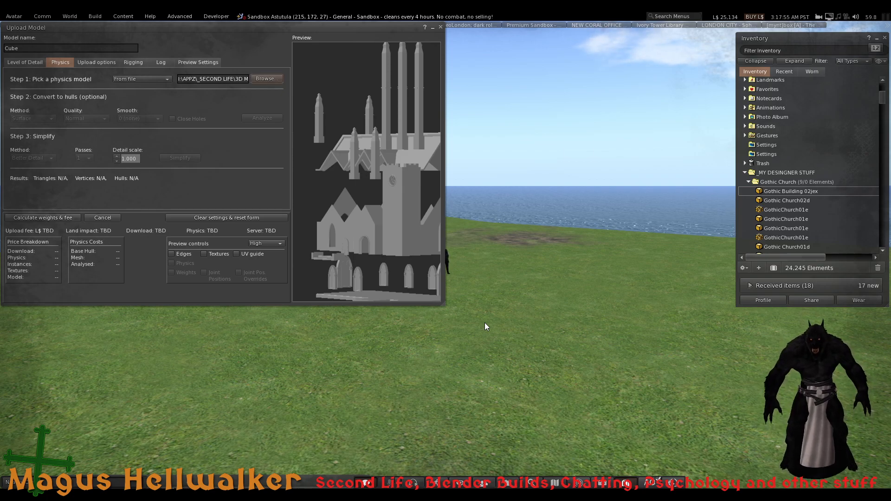
Reload the church mesh from file for the high level of detail and check how its parts fit together
{"action": "left_click_drag", "start_coordinate": [391, 231], "coordinate": [445, 231]}
{"action": "left_click", "coordinate": [21, 64]}
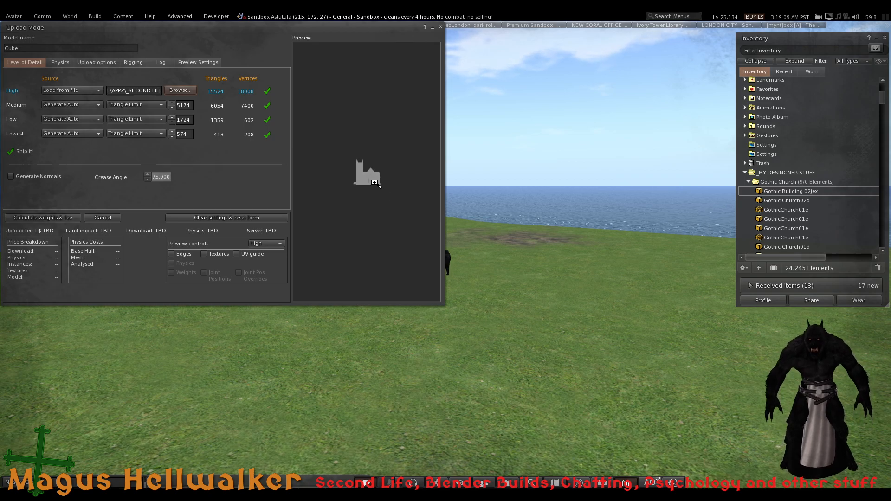
{"action": "scroll", "coordinate": [375, 183], "scroll_direction": "up", "scroll_amount": 5}
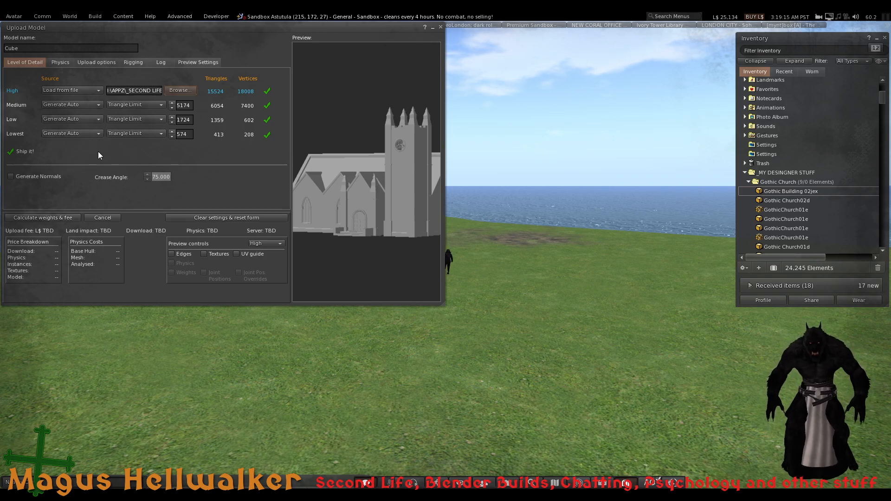
Load the walls-and-floor physics model from file and analyze it into hulls with the Surface method, Normal quality and no smoothing
{"action": "left_click", "coordinate": [66, 64]}
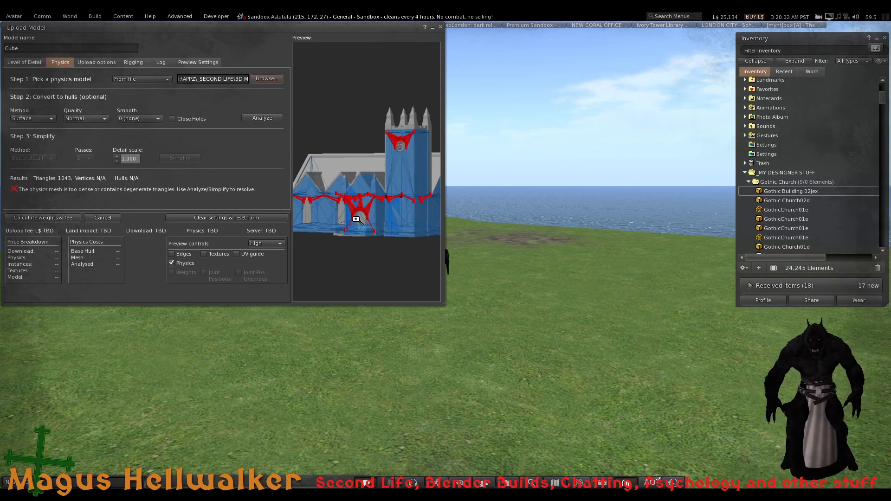
{"action": "mouse_move", "coordinate": [334, 163]}
{"action": "left_mouse_down"}
{"action": "mouse_move", "coordinate": [353, 163]}
{"action": "mouse_move", "coordinate": [334, 164]}
{"action": "left_mouse_up"}
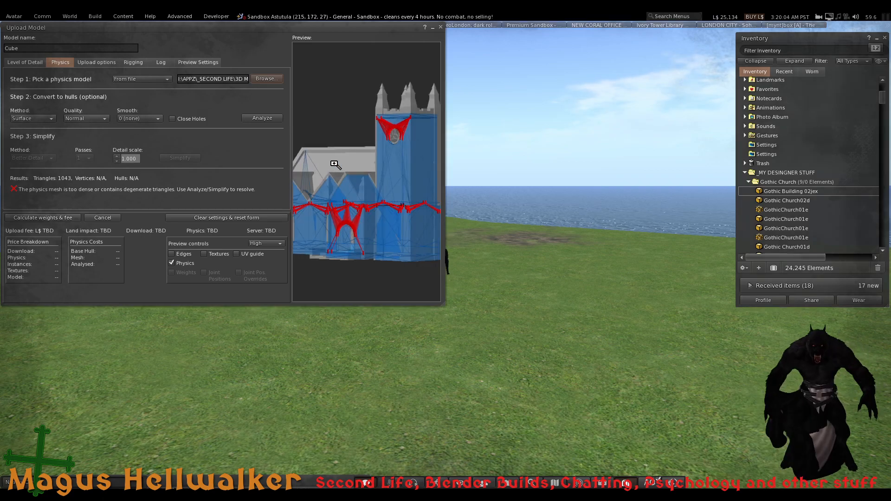
{"action": "left_click", "coordinate": [255, 119]}
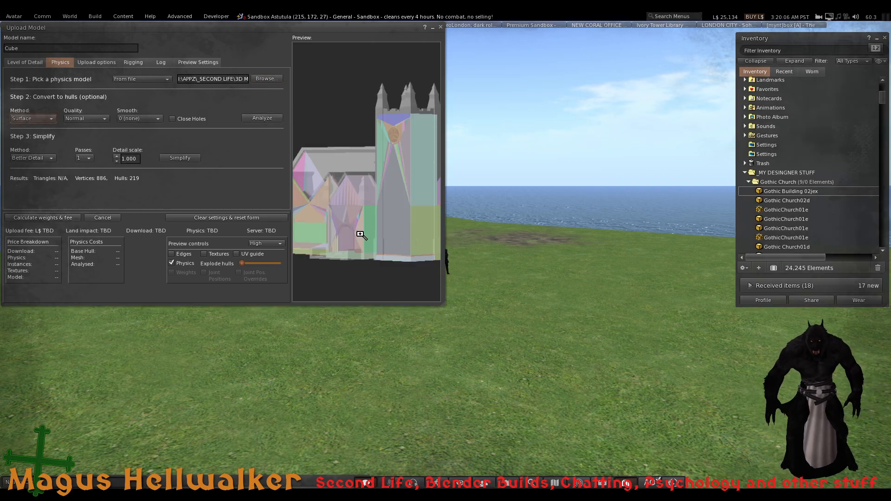
{"action": "left_click_drag", "start_coordinate": [362, 235], "coordinate": [325, 223]}
Name the model Gothic Building 02kexphy and upload it after calculating its weights and fee
{"action": "left_click", "coordinate": [28, 48]}
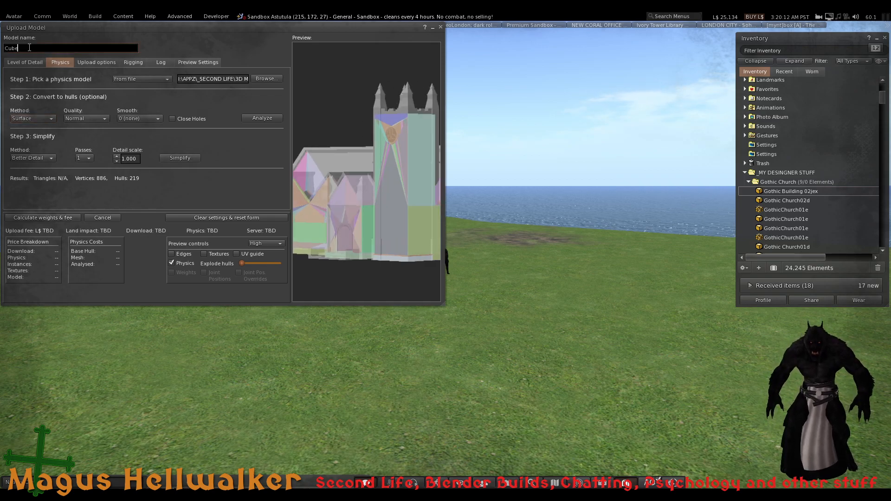
{"action": "left_click", "coordinate": [60, 217]}
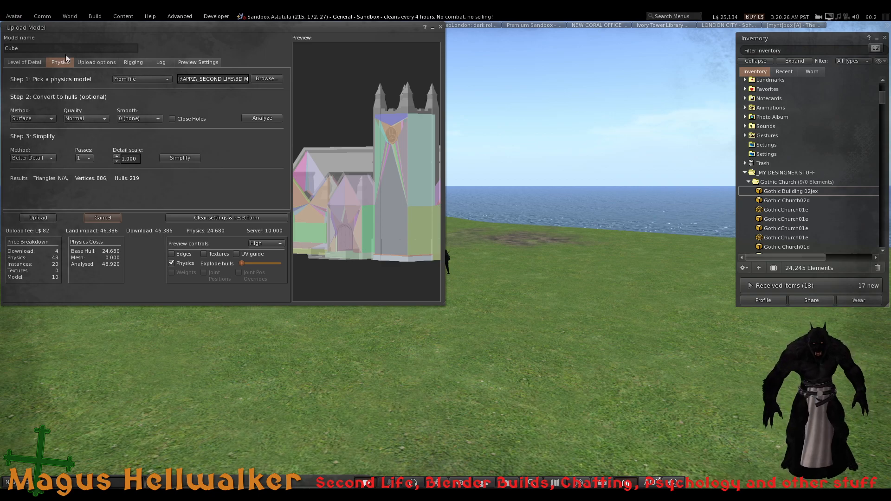
{"action": "left_click_drag", "start_coordinate": [52, 49], "coordinate": [4, 47]}
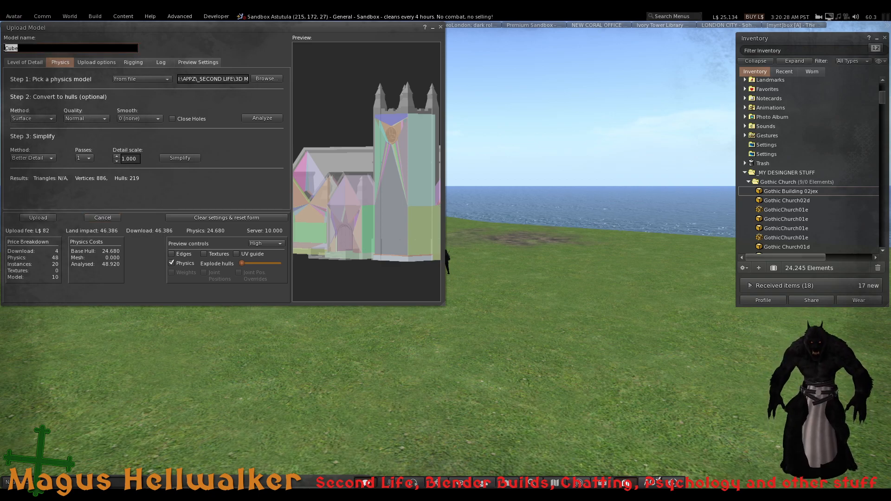
{"action": "type", "text": "Gothic Building 02kexphy"}
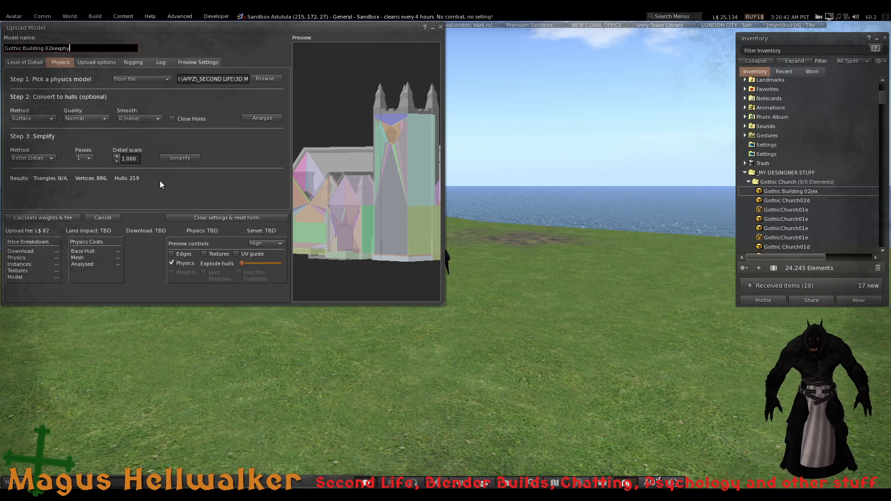
{"action": "left_click", "coordinate": [74, 219]}
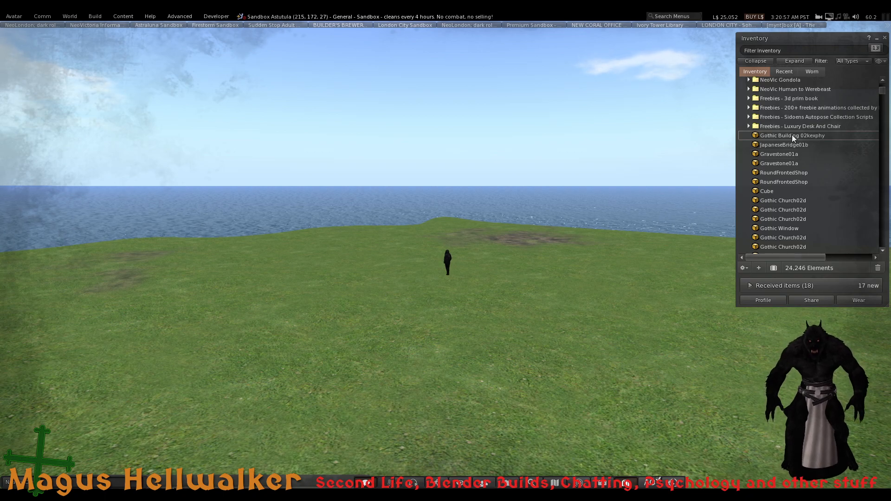
Move the uploaded Gothic Building 02kexphy into the Gothic Church inventory folder
{"action": "left_click", "coordinate": [792, 136]}
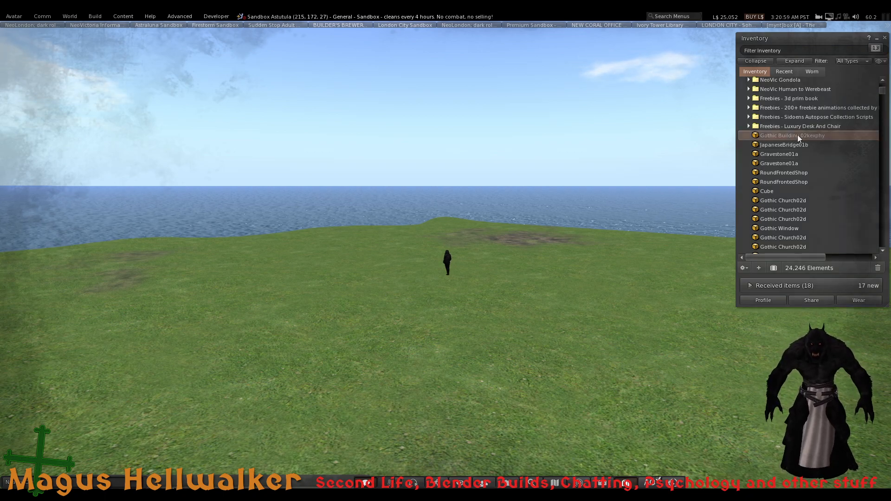
{"action": "left_click_drag", "start_coordinate": [882, 90], "coordinate": [890, 176]}
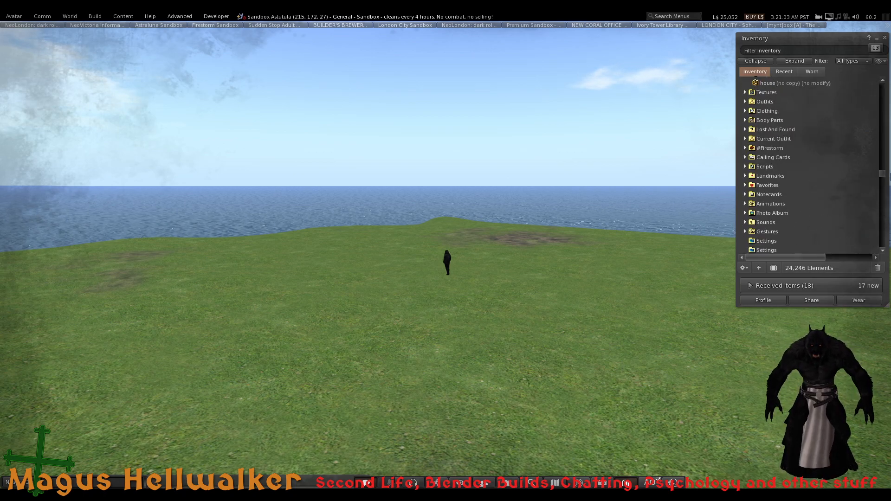
{"action": "scroll", "coordinate": [798, 229], "scroll_direction": "down", "scroll_amount": 4}
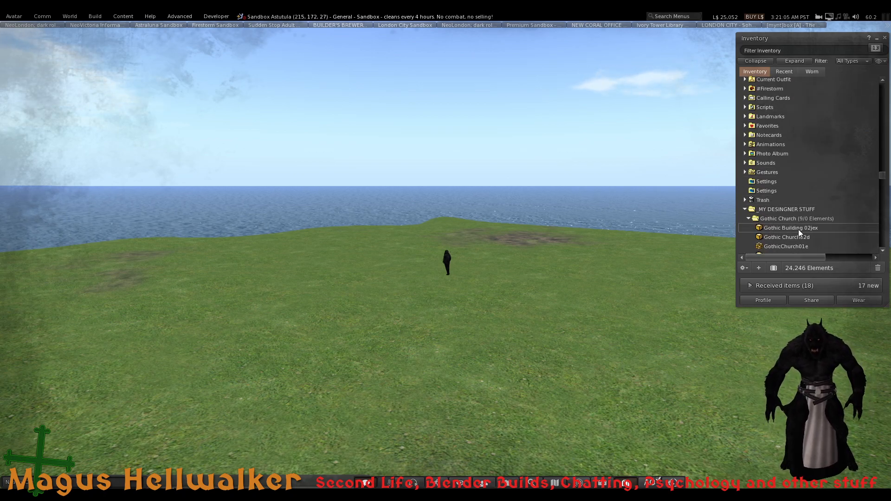
{"action": "left_click", "coordinate": [780, 176]}
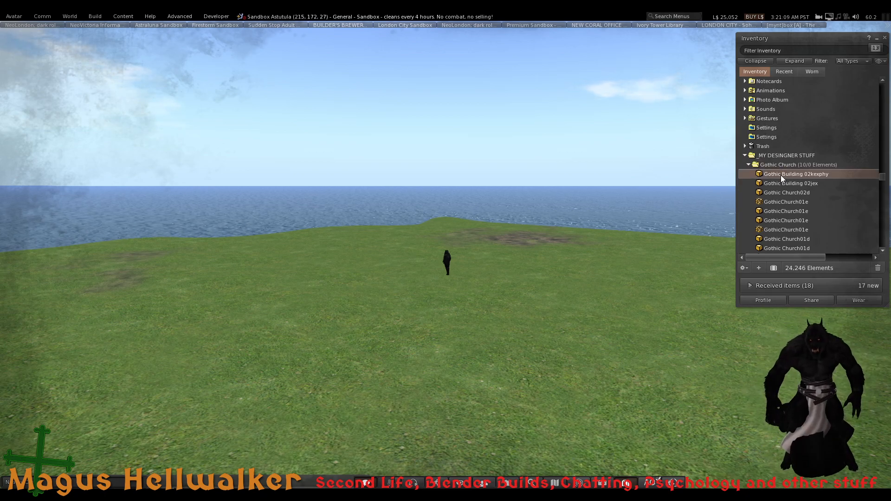
Place Gothic Building 02kexphy from the inventory onto the sandbox grass near the avatar
{"action": "left_click_drag", "start_coordinate": [780, 174], "coordinate": [442, 243]}
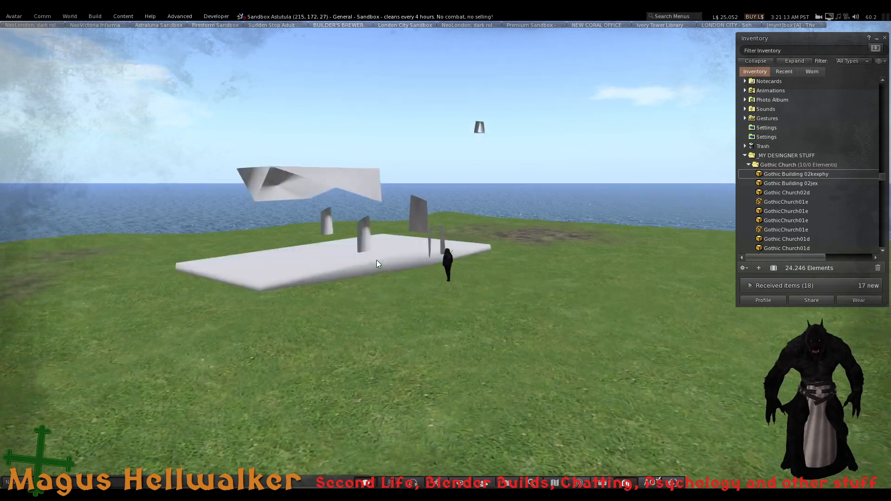
{"action": "scroll", "coordinate": [377, 260], "scroll_direction": "up", "scroll_amount": 8}
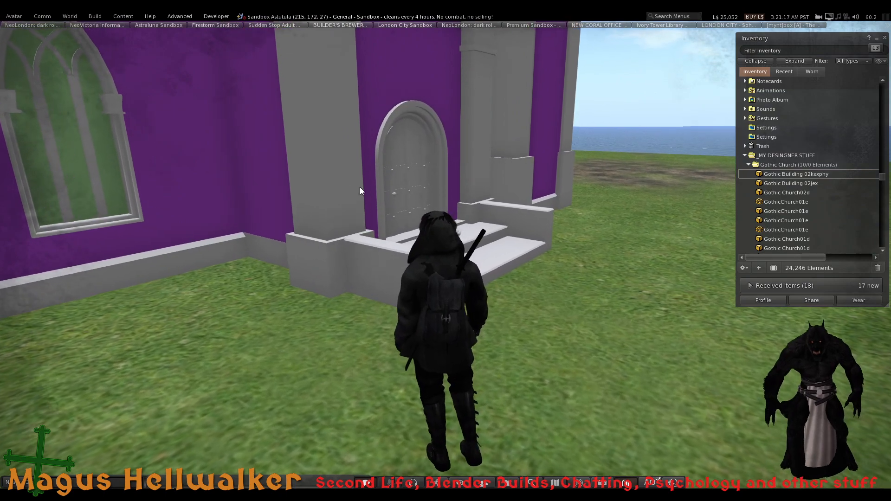
Open the church for editing, check its available physics shape types, and toggle the physics shape display on and off
{"action": "right_click", "coordinate": [347, 187]}
{"action": "left_click", "coordinate": [362, 210]}
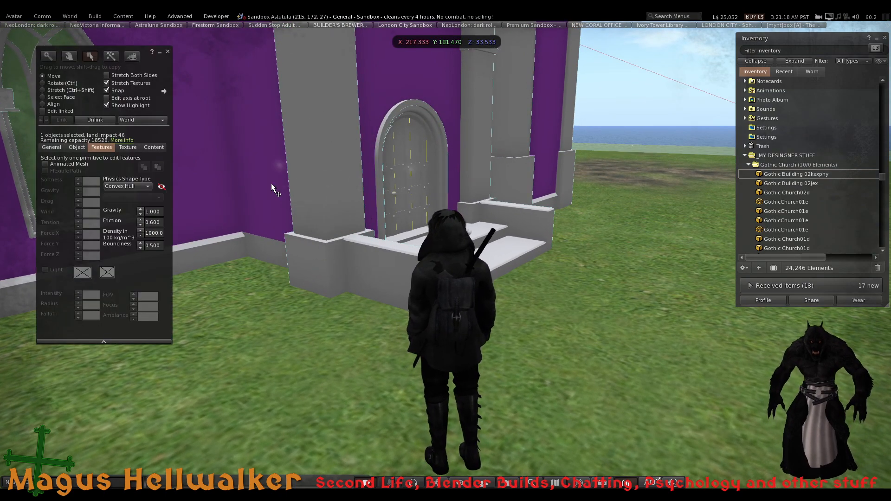
{"action": "left_click", "coordinate": [135, 186]}
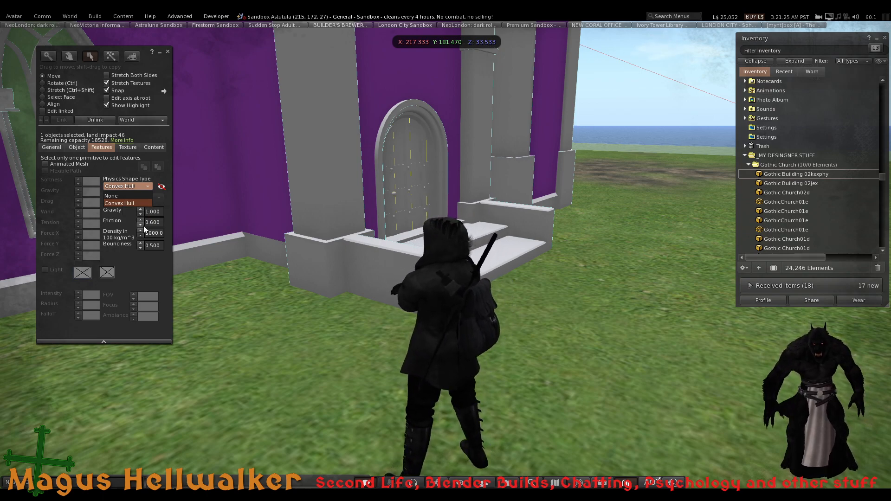
{"action": "left_click", "coordinate": [162, 186]}
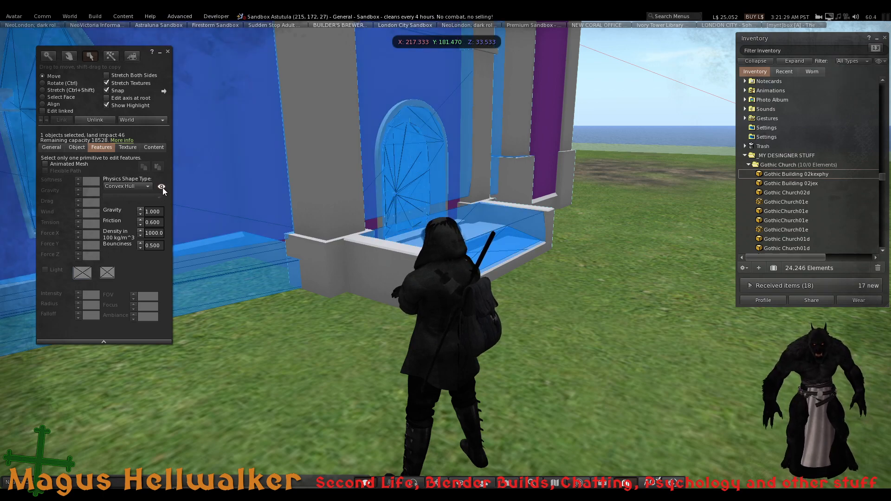
{"action": "left_click", "coordinate": [162, 187]}
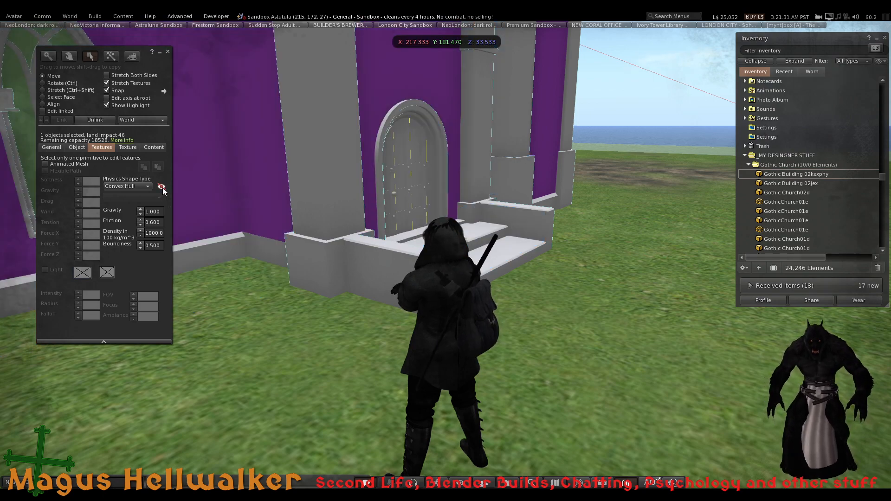
{"action": "left_click", "coordinate": [162, 187]}
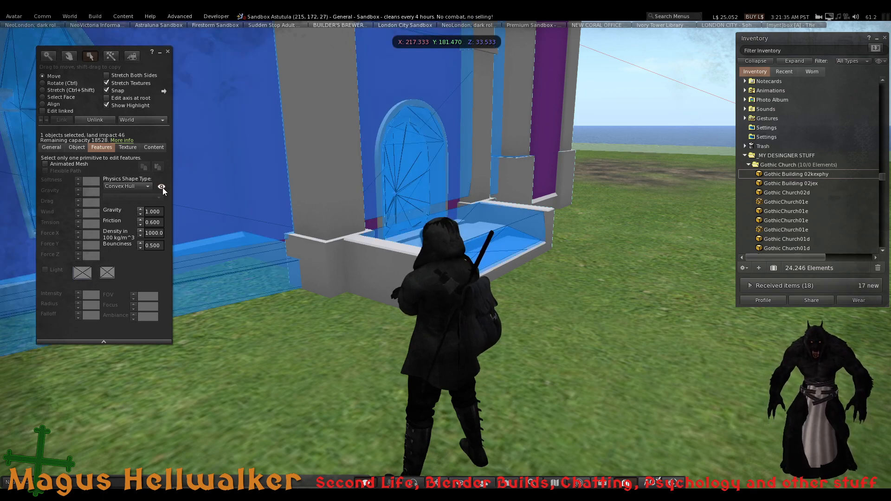
{"action": "left_click", "coordinate": [162, 186]}
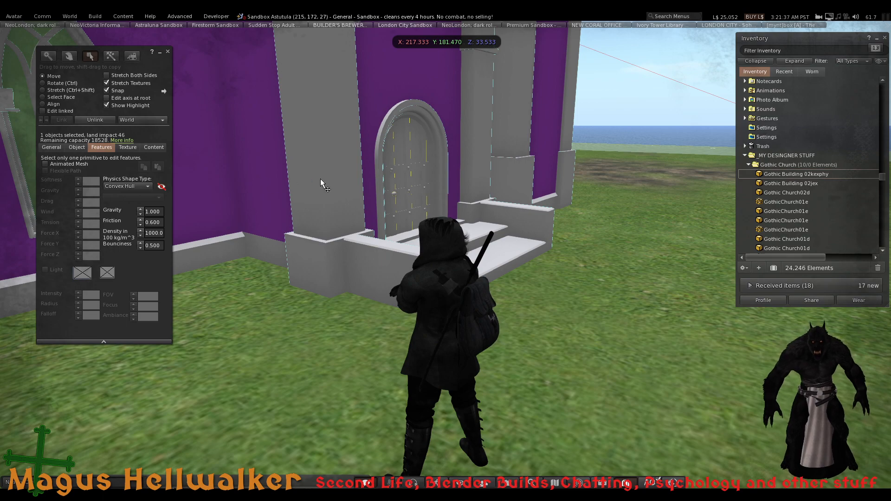
Select the side entrance's door as a linked part and move it out of the doorway onto the grass
{"action": "left_click", "coordinate": [57, 110]}
{"action": "left_click", "coordinate": [430, 179]}
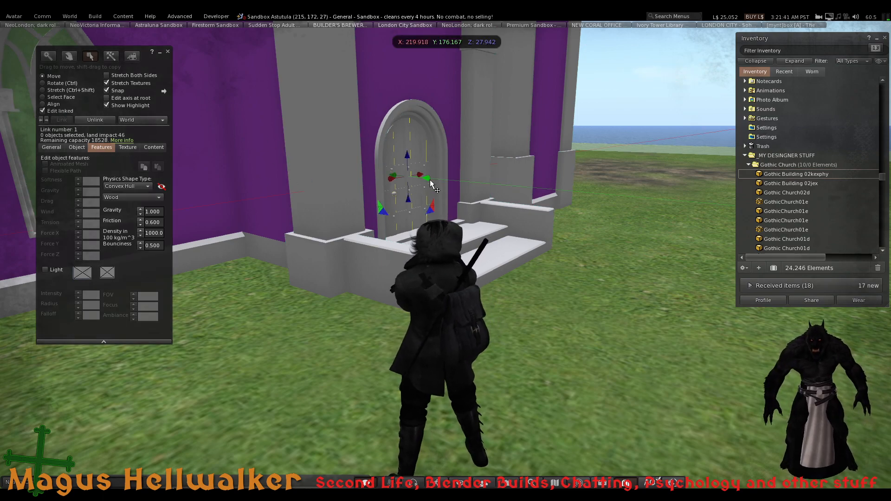
{"action": "left_click_drag", "start_coordinate": [430, 182], "coordinate": [714, 252]}
{"action": "key", "text": "Escape"}
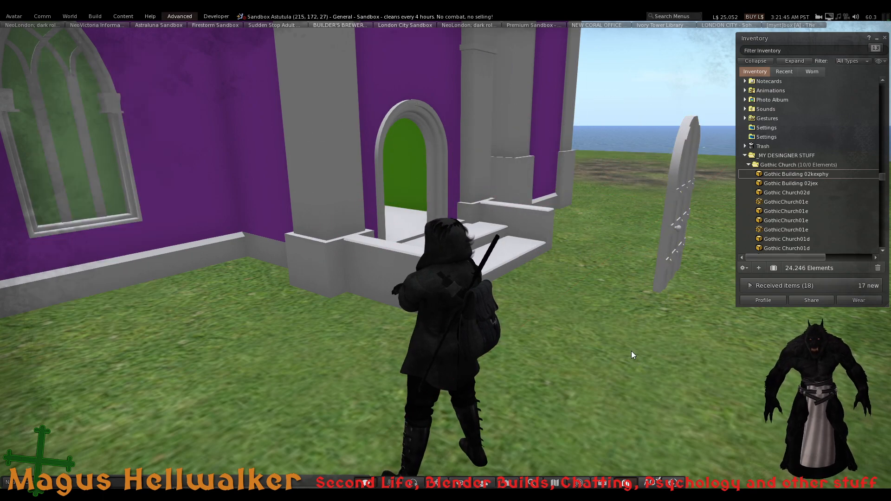
Walk the avatar around the detached door and up to the open doorway to test whether it can be entered
{"action": "key", "text": "Up"}
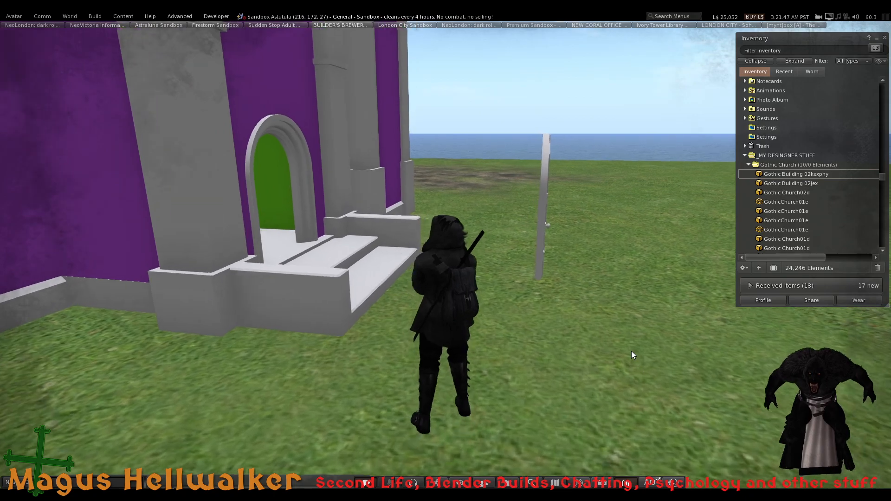
{"action": "key", "text": "Right"}
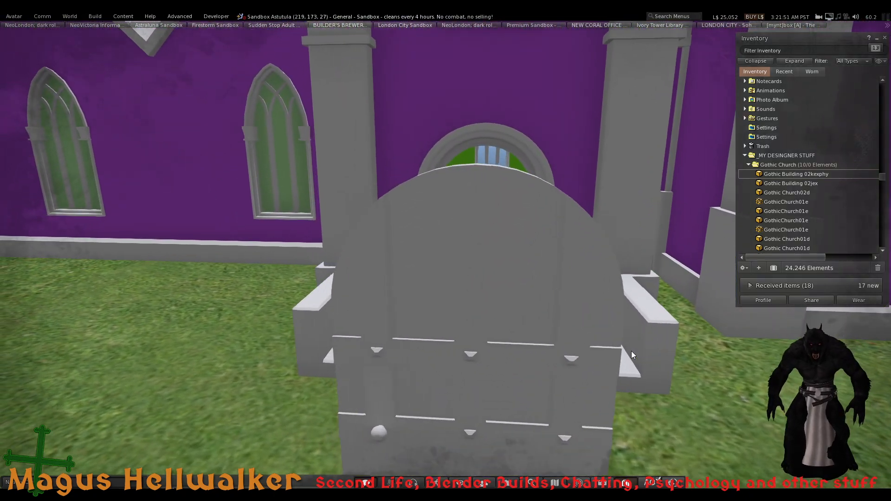
{"action": "key", "text": "Right"}
{"action": "key", "text": "Up"}
{"action": "key", "text": "Left"}
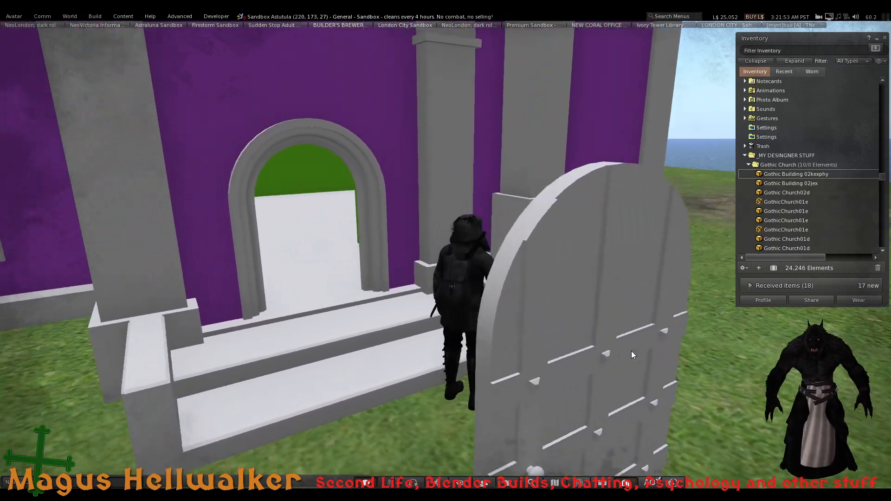
{"action": "key", "text": "Up"}
{"action": "key", "text": "Right"}
{"action": "key", "text": "Right"}
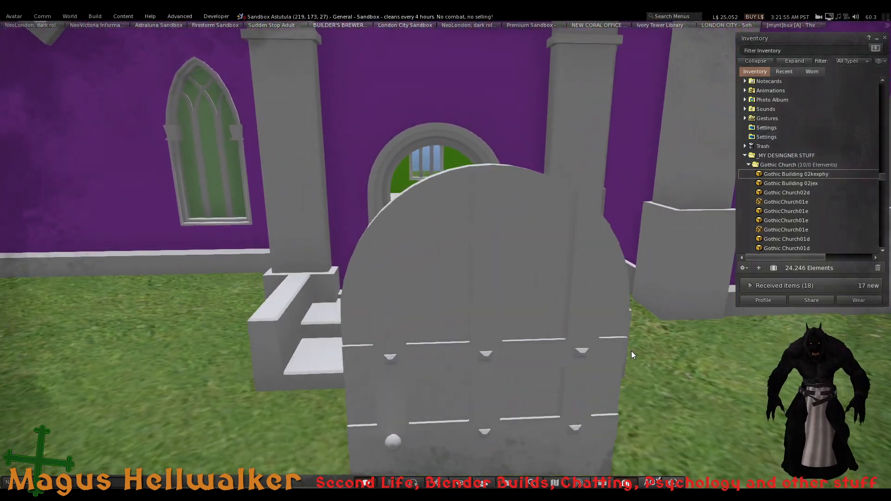
{"action": "key", "text": "Left"}
Edit the whole church again, check its physics shape types, and display its physics shape
{"action": "scroll", "coordinate": [631, 351], "scroll_direction": "down", "scroll_amount": 2}
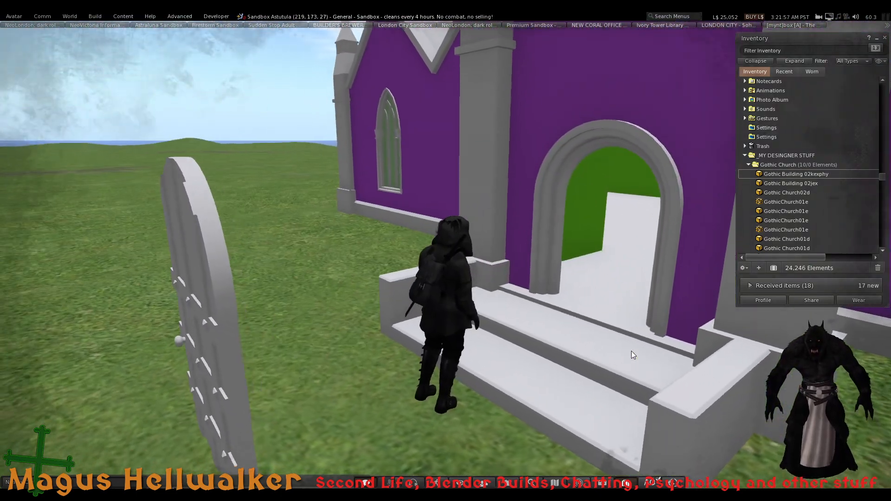
{"action": "scroll", "coordinate": [593, 190], "scroll_direction": "down", "scroll_amount": 4}
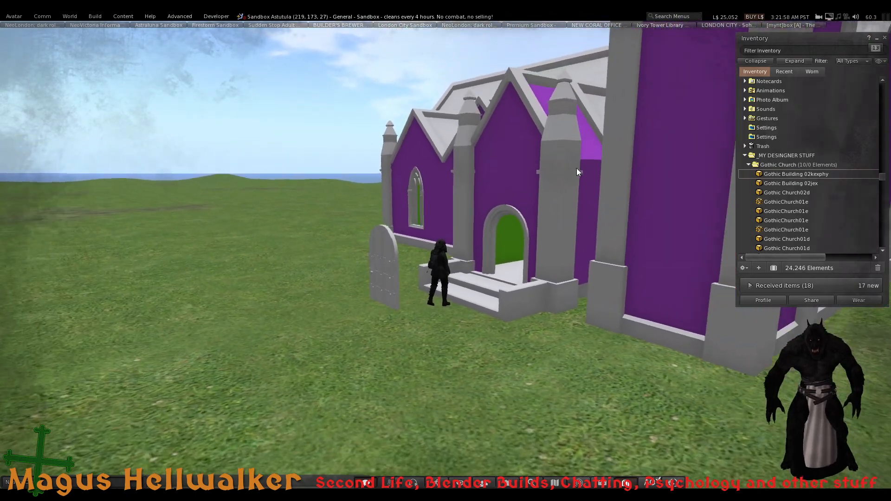
{"action": "right_click", "coordinate": [557, 168]}
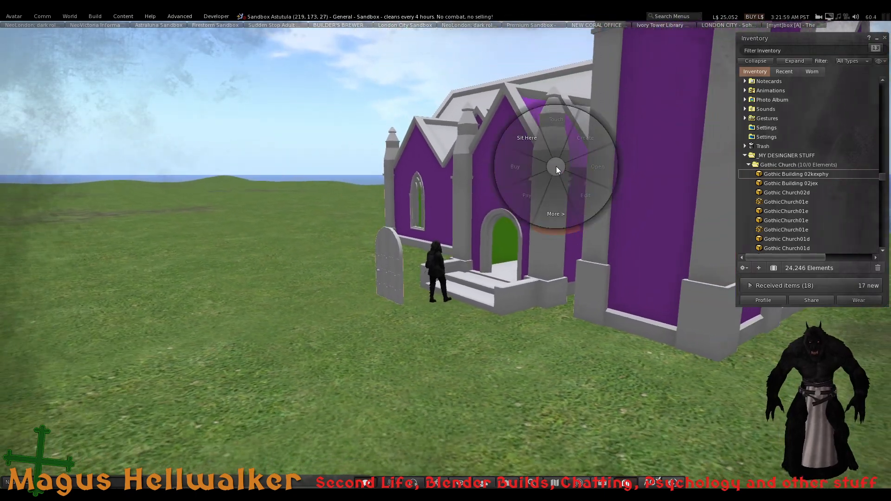
{"action": "left_click", "coordinate": [578, 184]}
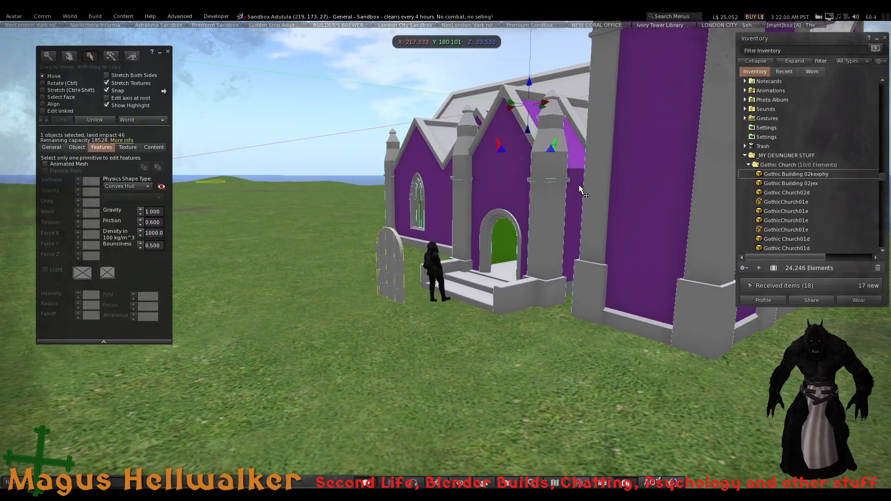
{"action": "left_click", "coordinate": [121, 185]}
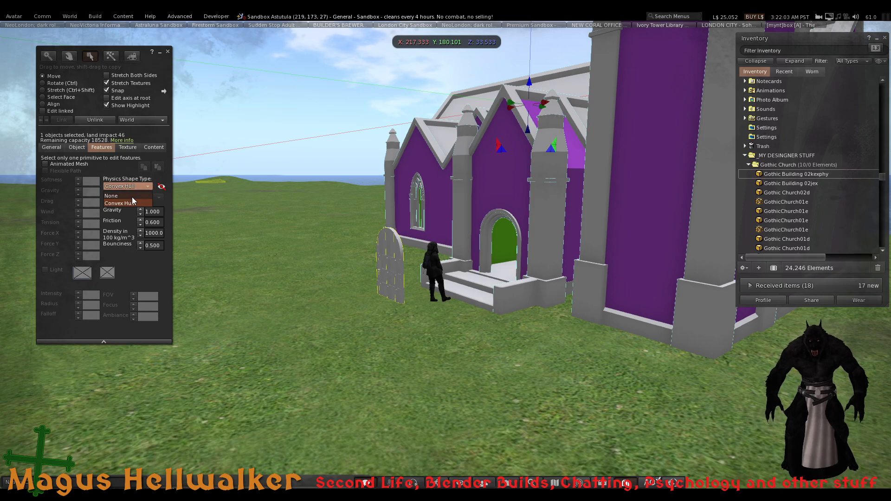
{"action": "left_click", "coordinate": [163, 187]}
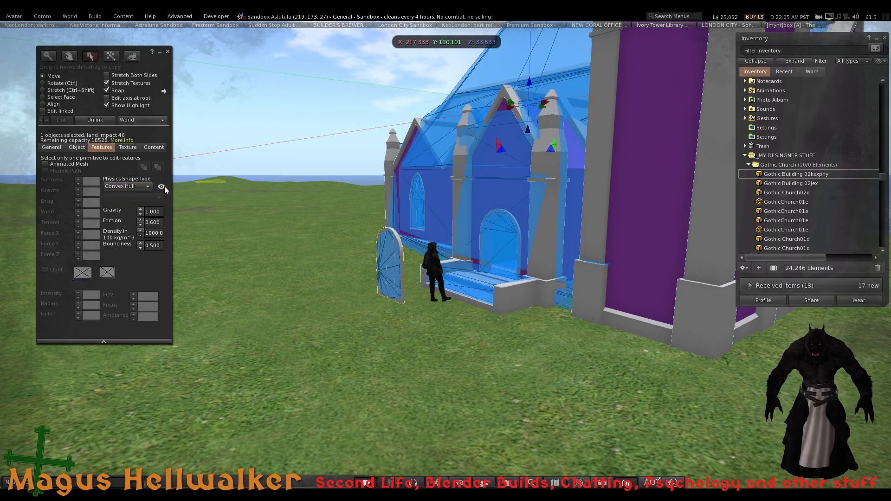
Inspect the displayed physics shape inside the church around the windows, floor, walls and doorway
{"action": "left_click_drag", "start_coordinate": [504, 209], "coordinate": [441, 256], "text": "alt"}
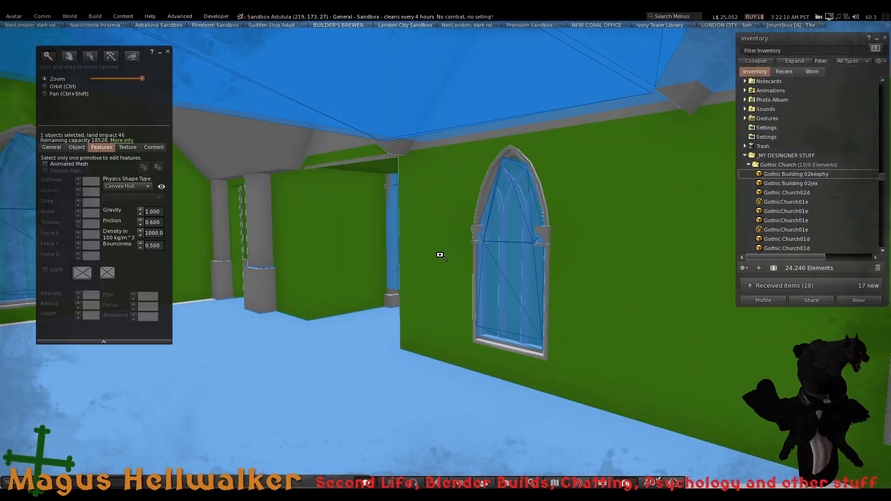
{"action": "key", "text": "Escape"}
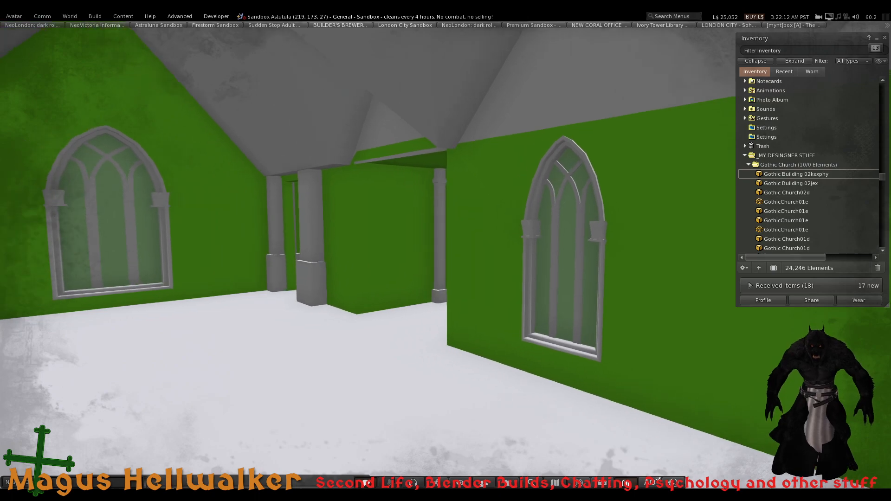
{"action": "left_click_drag", "start_coordinate": [371, 269], "coordinate": [446, 255], "text": "alt"}
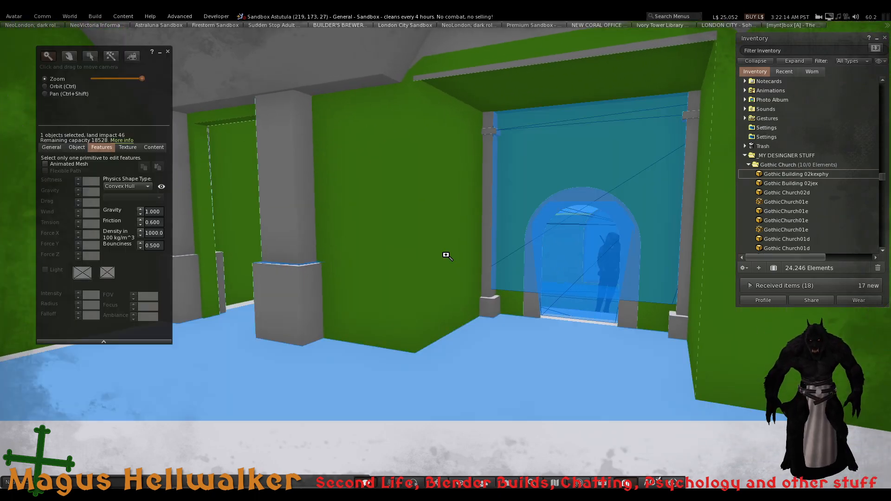
{"action": "key", "text": "Escape"}
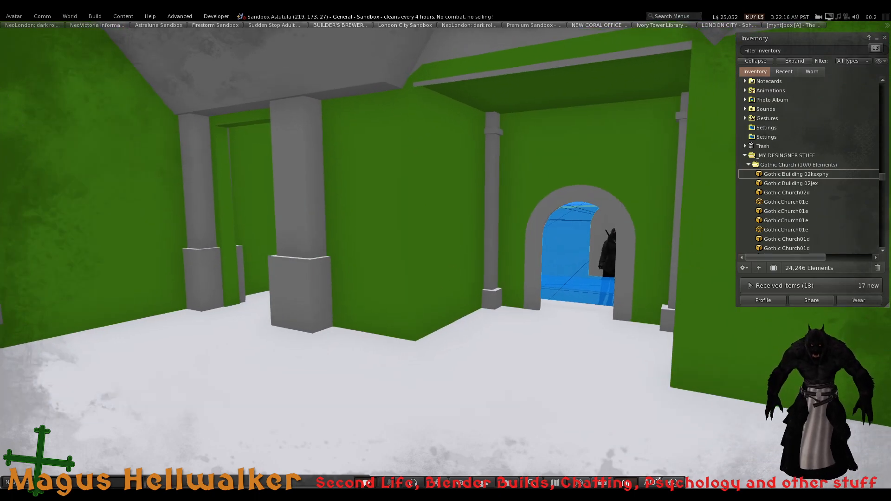
{"action": "mouse_move", "coordinate": [445, 232]}
{"action": "left_mouse_down", "text": "alt"}
{"action": "mouse_move", "coordinate": [446, 255]}
{"action": "mouse_move", "coordinate": [447, 218]}
{"action": "left_mouse_up", "text": "alt"}
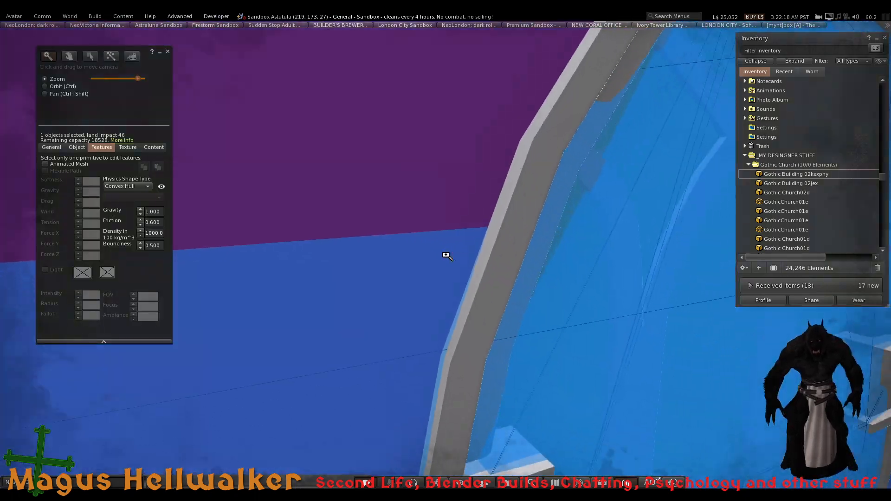
{"action": "mouse_move", "coordinate": [448, 254]}
{"action": "left_mouse_down", "text": "alt"}
{"action": "mouse_move", "coordinate": [446, 204]}
{"action": "mouse_move", "coordinate": [447, 256]}
{"action": "left_mouse_up", "text": "alt"}
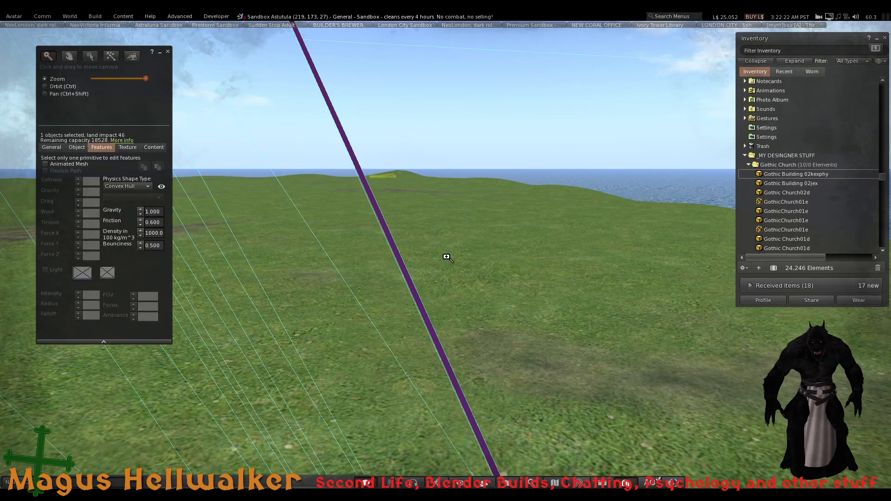
{"action": "left_click_drag", "start_coordinate": [407, 279], "coordinate": [494, 227], "text": "alt"}
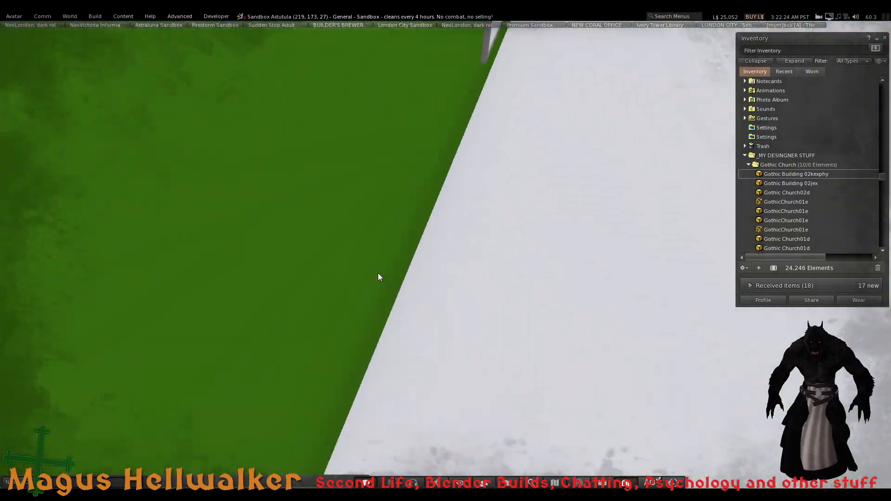
{"action": "key", "text": "Escape"}
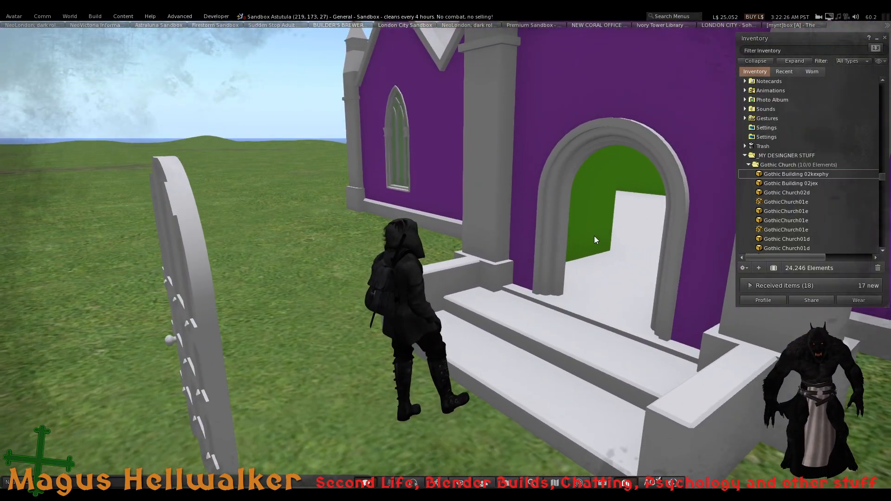
Reopen the church for editing, view its physics shape from outside, and isolate the door frame's shape as a linked part
{"action": "right_click", "coordinate": [560, 220]}
{"action": "left_click", "coordinate": [573, 233]}
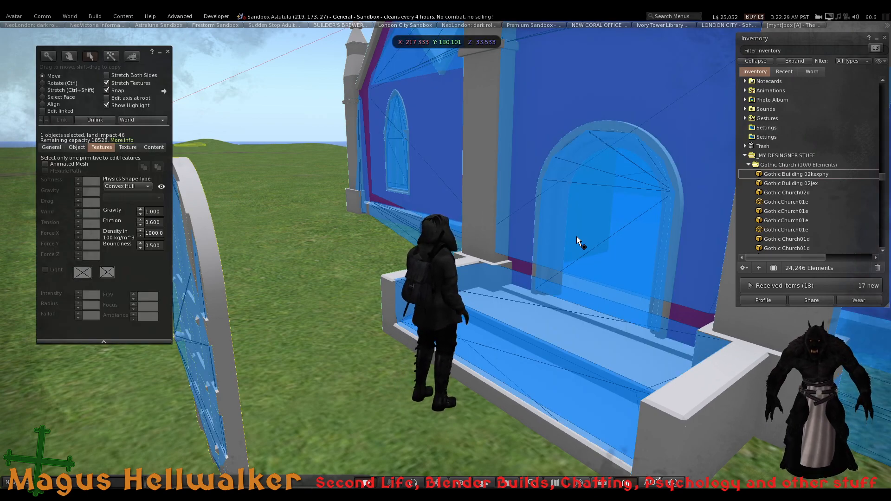
{"action": "scroll", "coordinate": [588, 285], "scroll_direction": "down", "scroll_amount": 3}
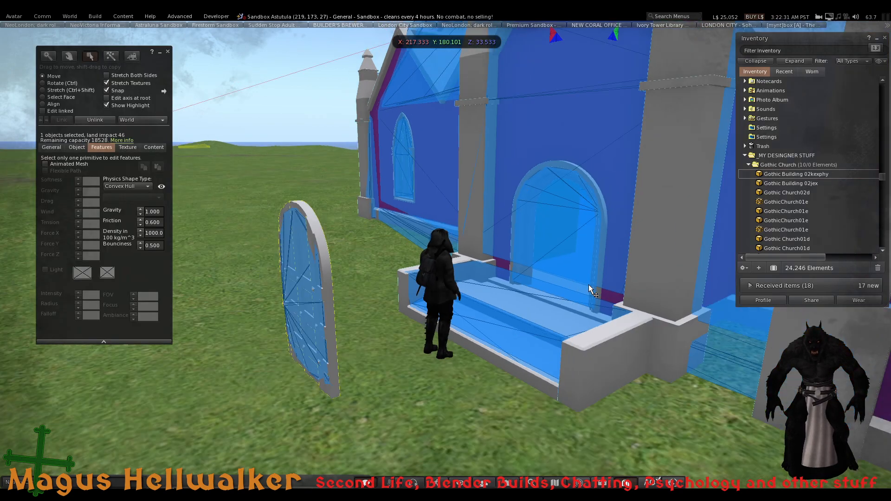
{"action": "scroll", "coordinate": [589, 285], "scroll_direction": "down", "scroll_amount": 2}
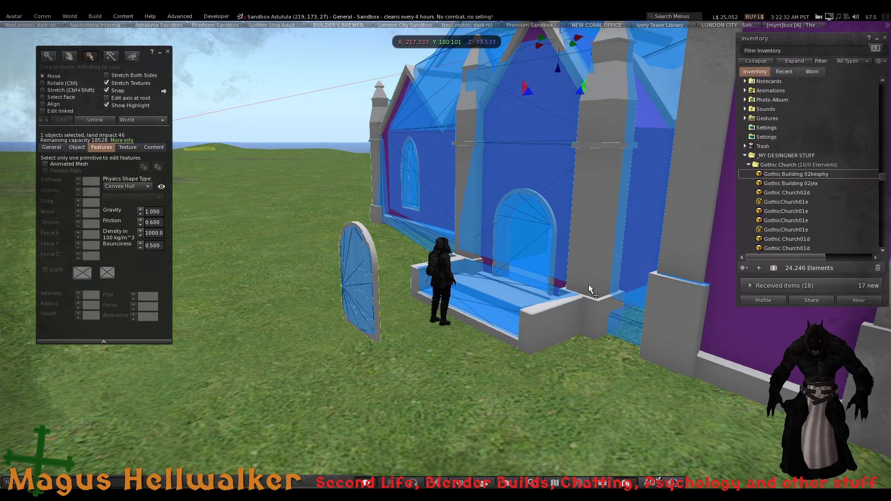
{"action": "scroll", "coordinate": [590, 286], "scroll_direction": "down", "scroll_amount": 4}
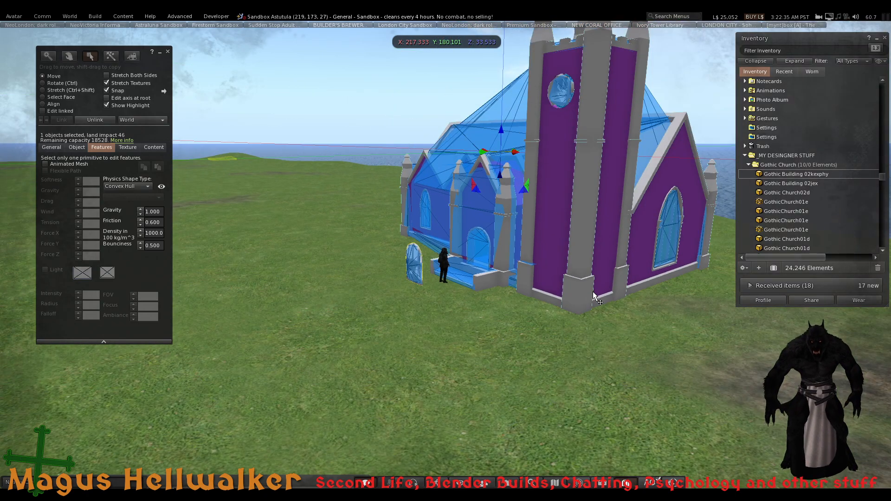
{"action": "scroll", "coordinate": [595, 297], "scroll_direction": "up", "scroll_amount": 5}
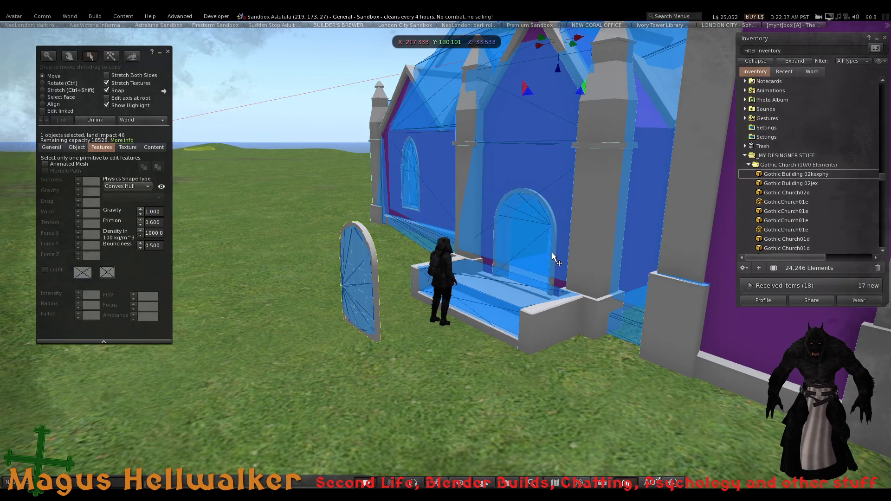
{"action": "left_click", "coordinate": [43, 111]}
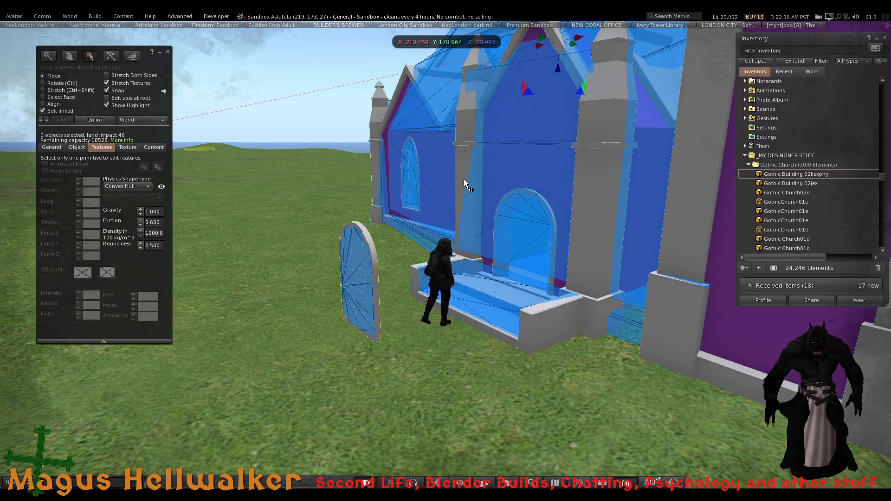
{"action": "left_click", "coordinate": [553, 252]}
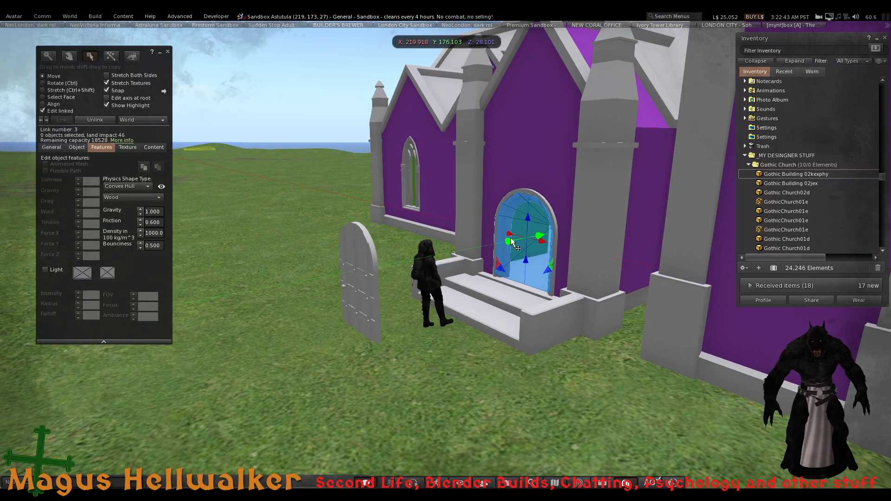
Move the door frame out of the doorway to beside the detached door, and view the entrance wall's and floor's physics shapes
{"action": "left_click_drag", "start_coordinate": [509, 241], "coordinate": [279, 287]}
{"action": "left_click", "coordinate": [480, 208]}
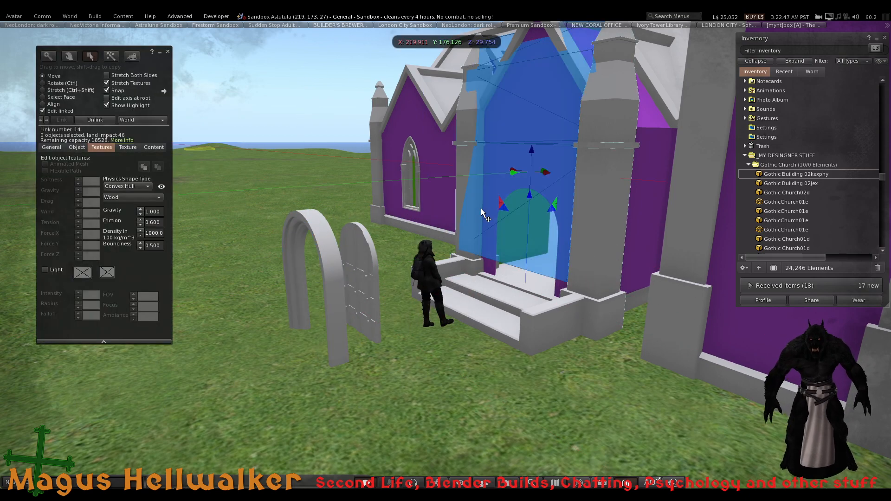
{"action": "left_click", "coordinate": [484, 269]}
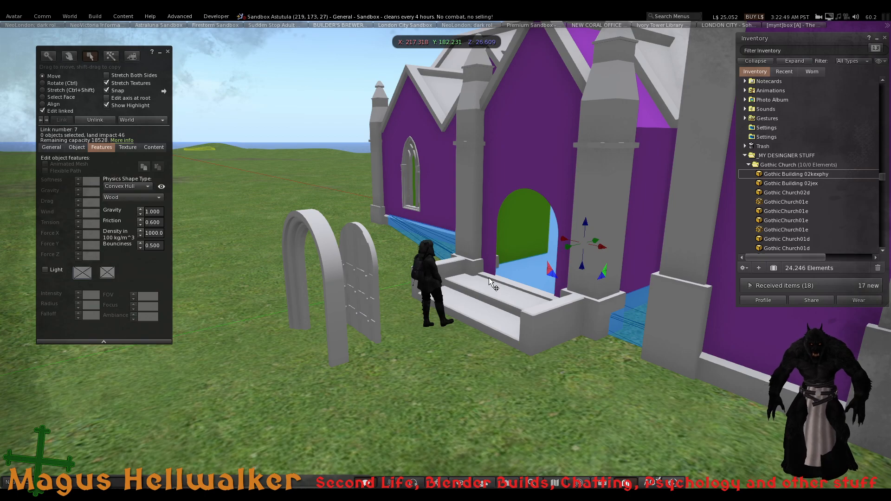
{"action": "left_click", "coordinate": [470, 227]}
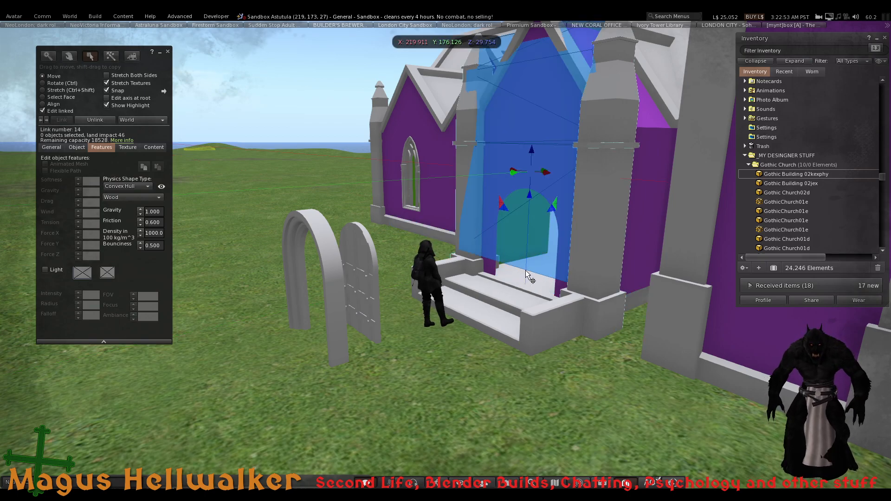
Check which physics shape types are available for the entrance wall, and examine its hull across the doorway
{"action": "scroll", "coordinate": [527, 271], "scroll_direction": "down", "scroll_amount": 3}
{"action": "scroll", "coordinate": [527, 271], "scroll_direction": "up", "scroll_amount": 2}
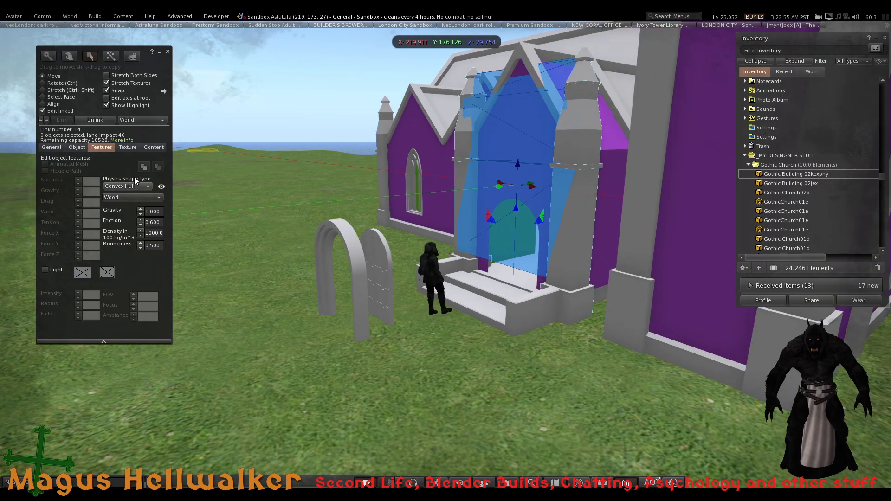
{"action": "left_click", "coordinate": [143, 186]}
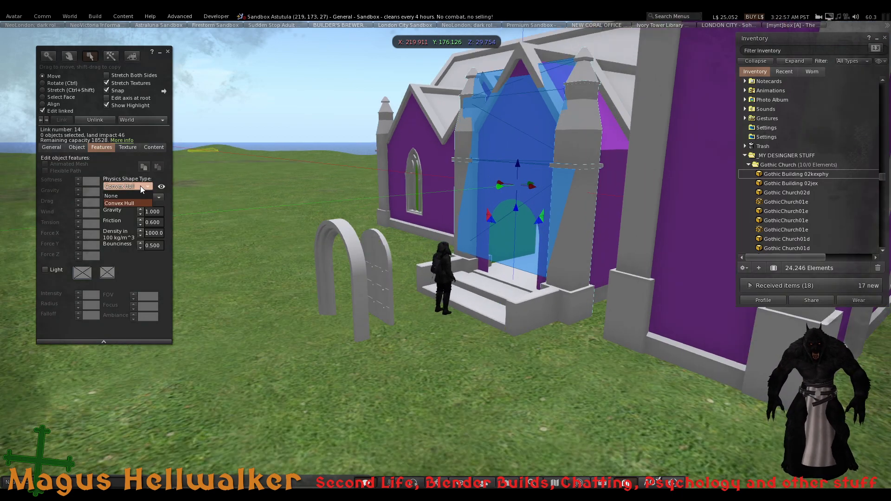
{"action": "left_click_drag", "start_coordinate": [528, 199], "coordinate": [576, 216], "text": "alt"}
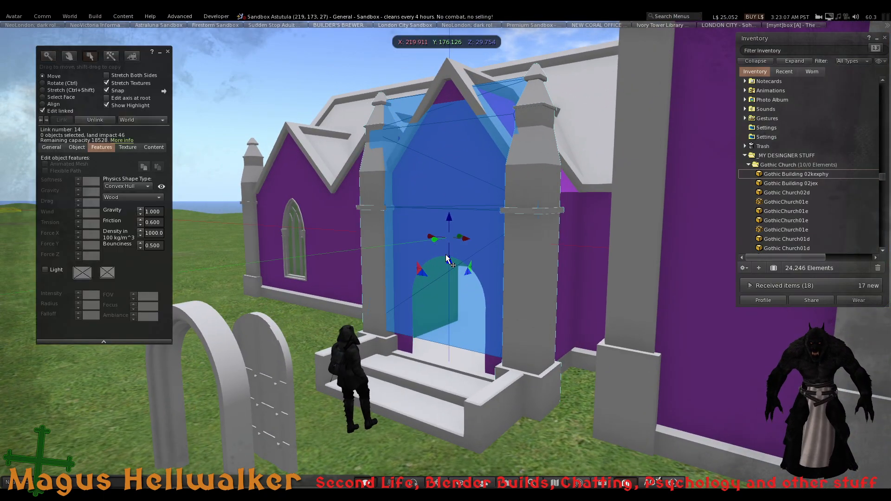
Inspect the entrance steps' physics shapes, view the church from several sides, and check the steps' available physics shape types
{"action": "left_click", "coordinate": [453, 423]}
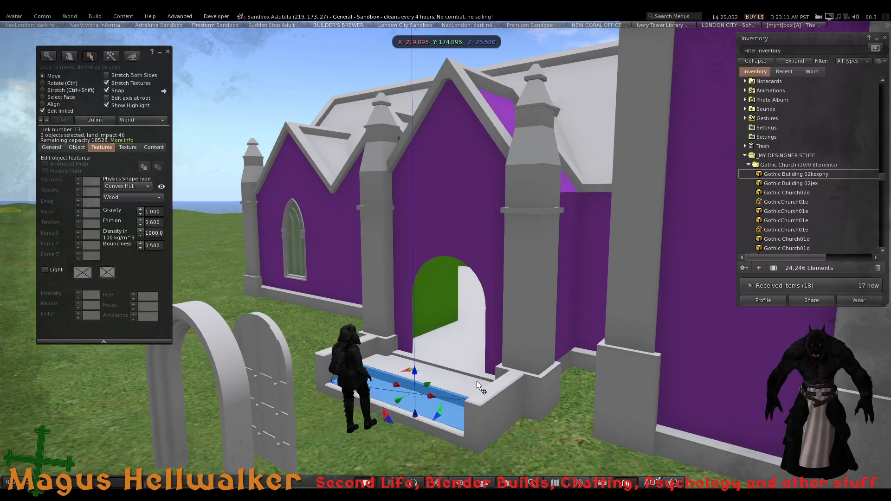
{"action": "left_click", "coordinate": [498, 389]}
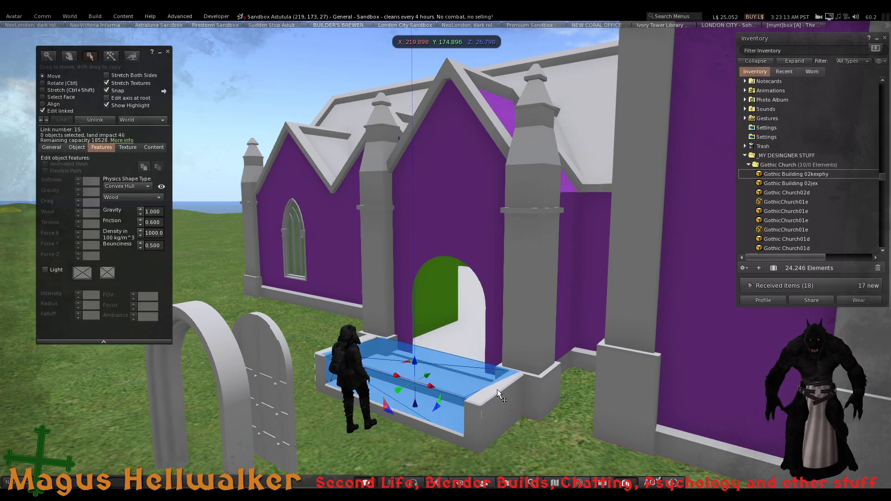
{"action": "scroll", "coordinate": [473, 327], "scroll_direction": "down", "scroll_amount": 5}
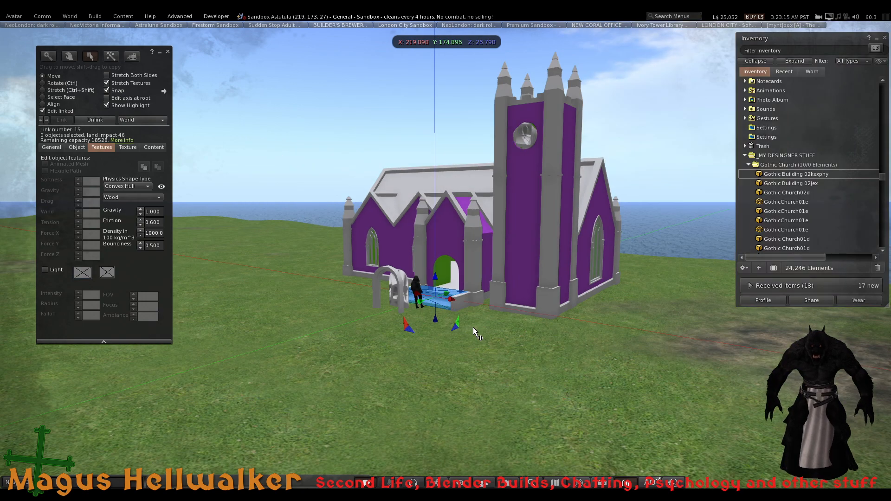
{"action": "scroll", "coordinate": [472, 327], "scroll_direction": "up", "scroll_amount": 3}
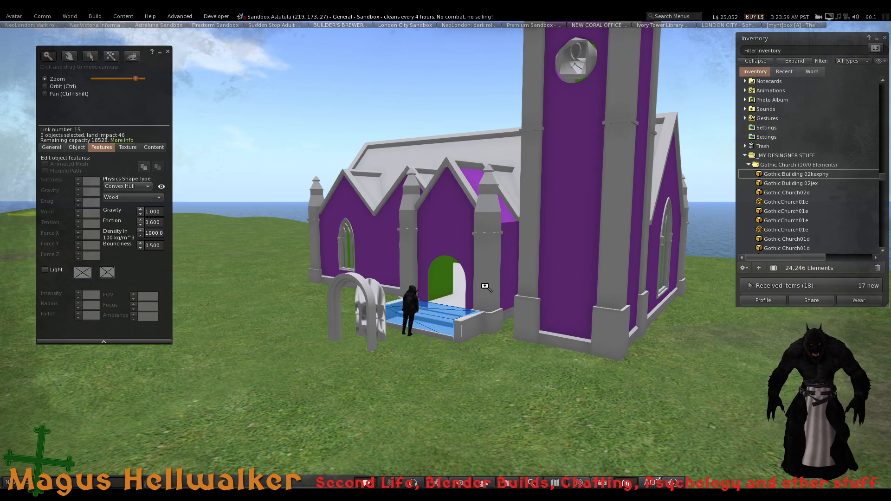
{"action": "left_click_drag", "start_coordinate": [485, 286], "coordinate": [399, 339], "text": "alt"}
{"action": "left_click", "coordinate": [407, 405]}
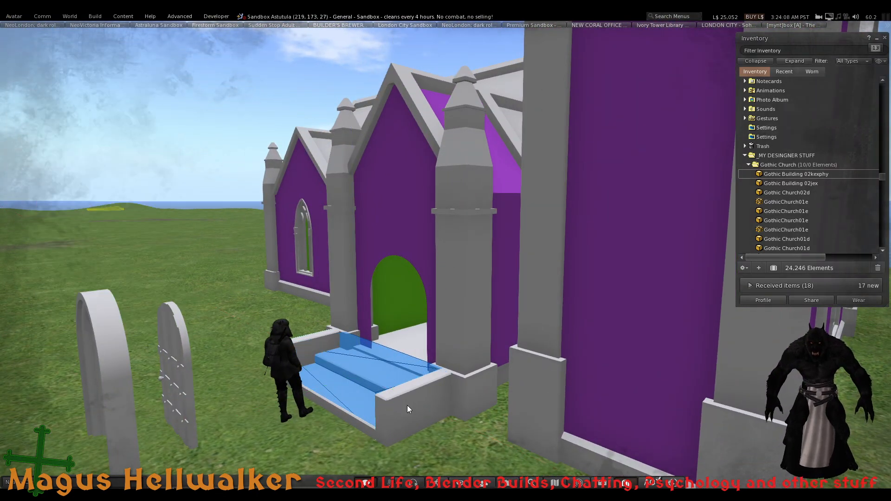
{"action": "left_click_drag", "start_coordinate": [408, 406], "coordinate": [696, 441], "text": "alt"}
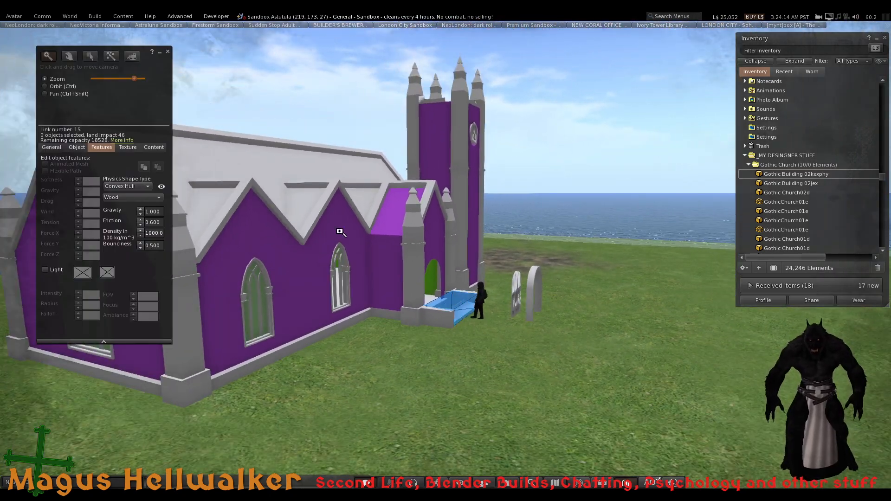
{"action": "left_click", "coordinate": [339, 230], "text": "alt"}
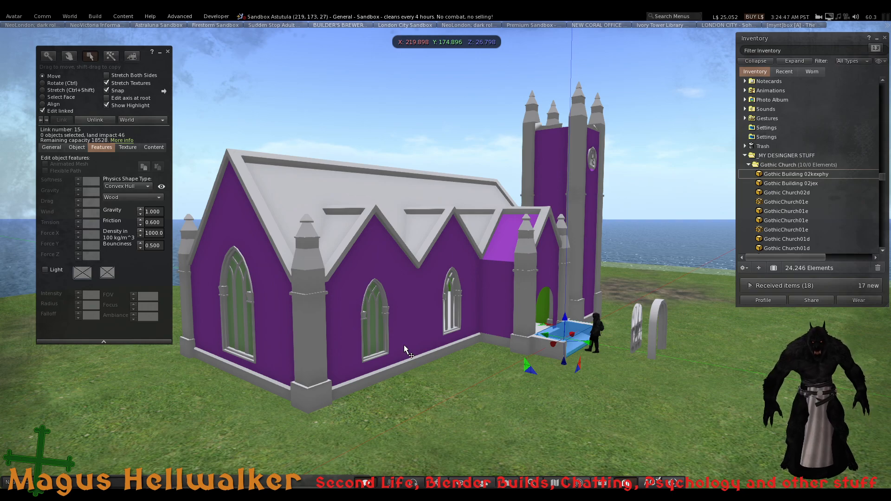
{"action": "left_click", "coordinate": [136, 186]}
{"action": "left_click", "coordinate": [135, 188]}
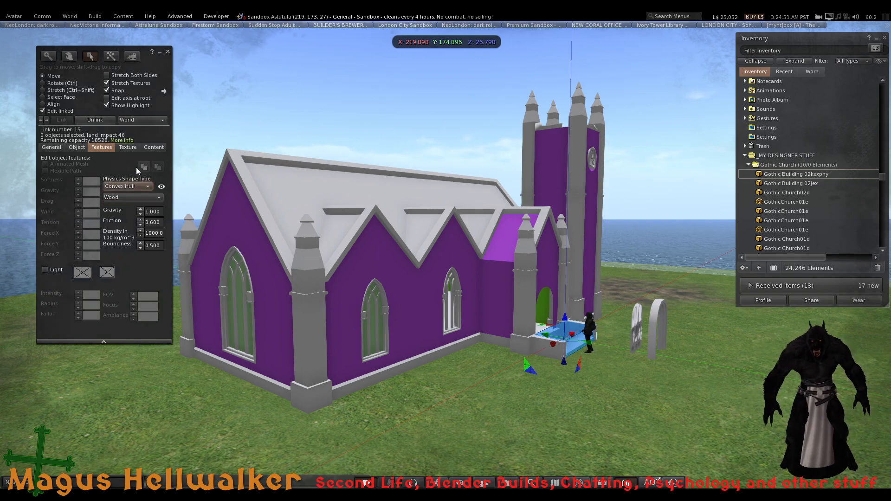
Delete the whole linked church from the land and the Gothic Building 02kexphy item from the inventory
{"action": "left_click", "coordinate": [337, 280]}
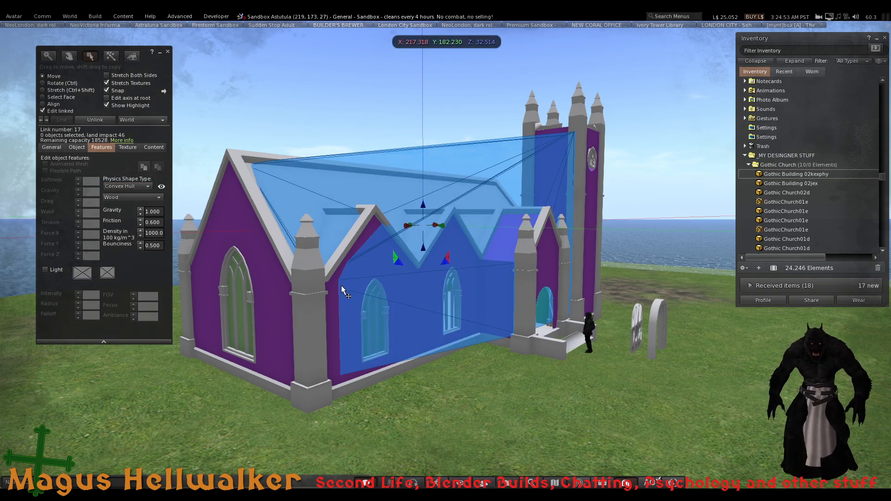
{"action": "left_click", "coordinate": [43, 110]}
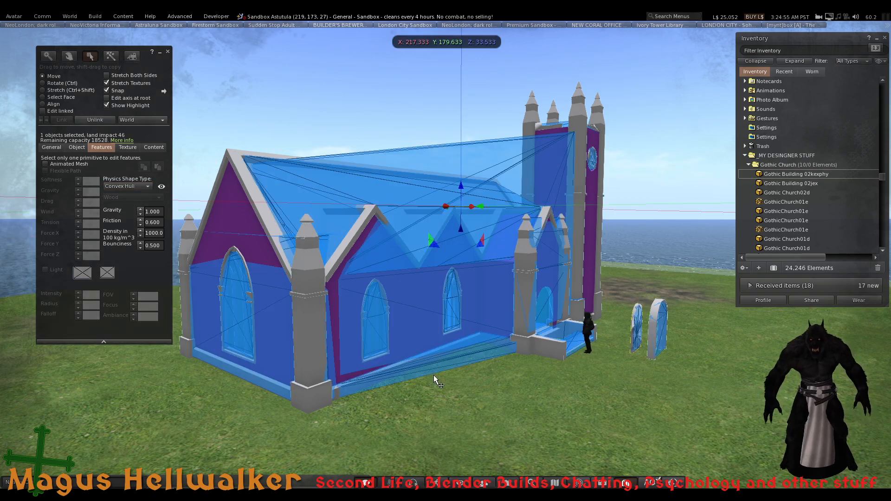
{"action": "key", "text": "Delete"}
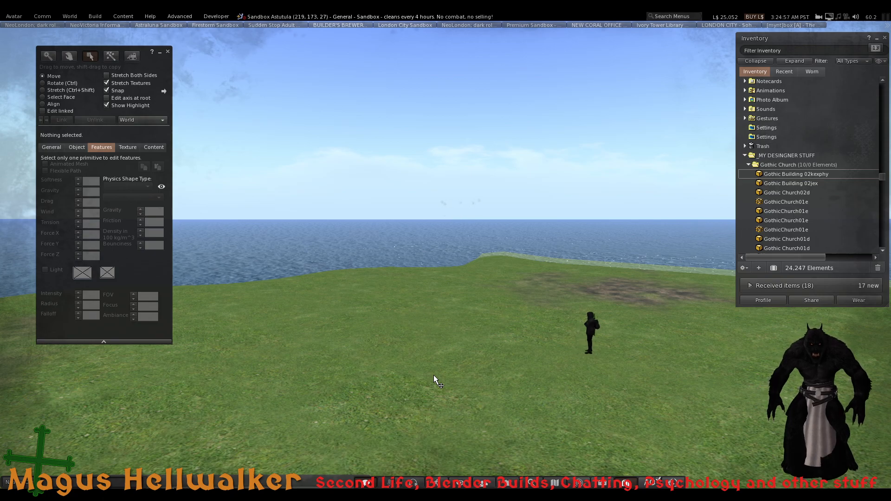
{"action": "left_click", "coordinate": [808, 175]}
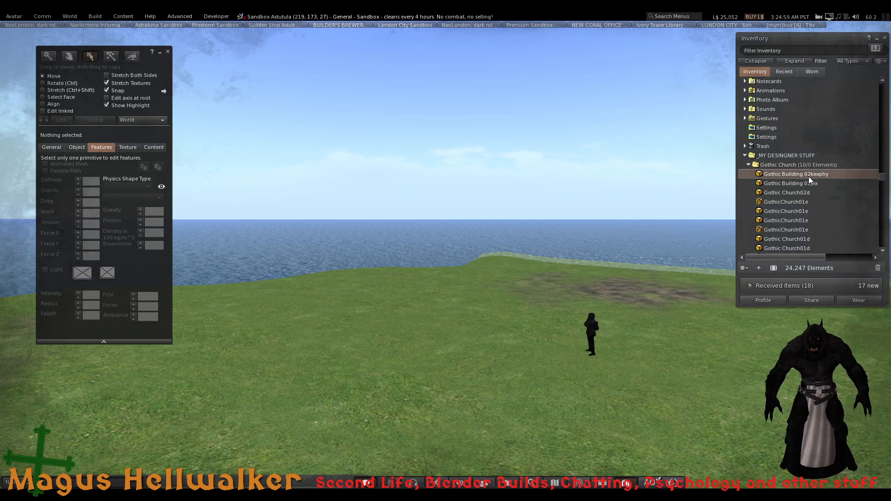
{"action": "key", "text": "Delete"}
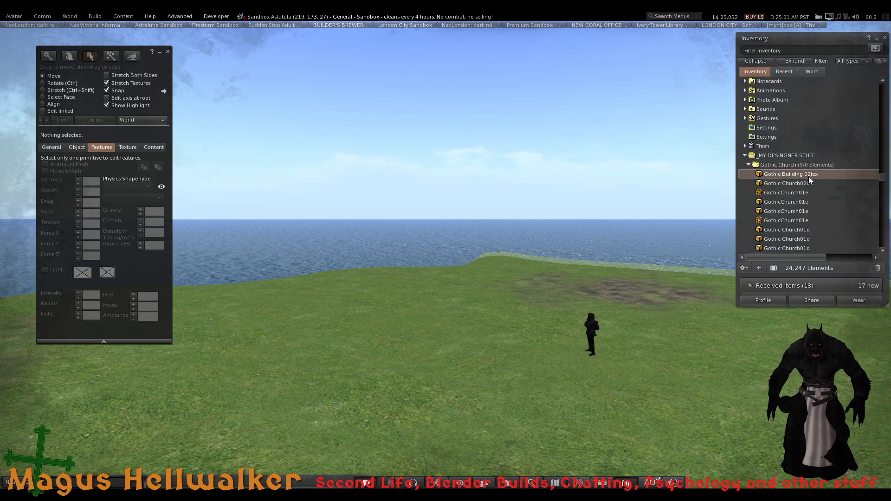
Start a new mesh upload of the church and load its physics model from file
{"action": "left_click", "coordinate": [95, 17]}
{"action": "mouse_move", "coordinate": [131, 144]}
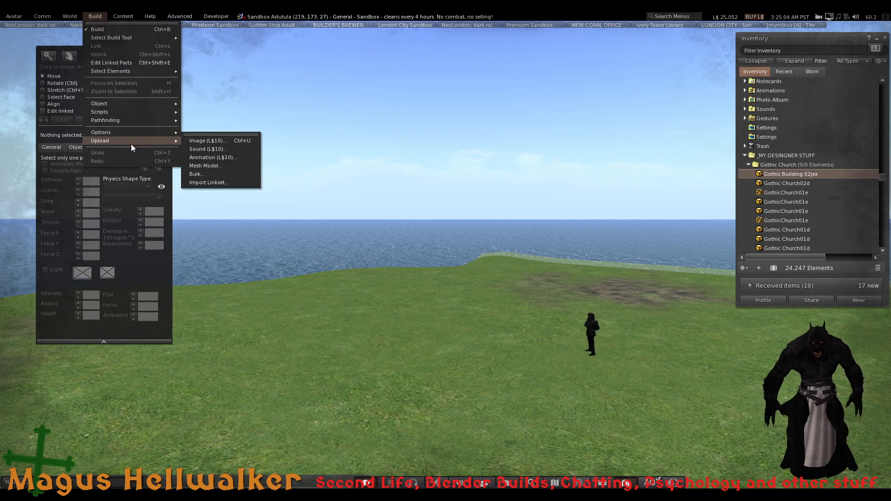
{"action": "left_click", "coordinate": [226, 169]}
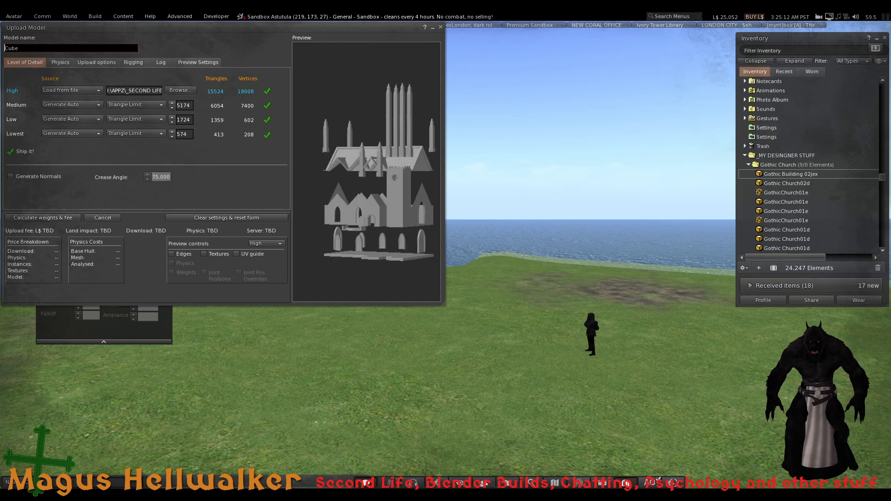
{"action": "left_click", "coordinate": [61, 62]}
{"action": "left_click", "coordinate": [151, 80]}
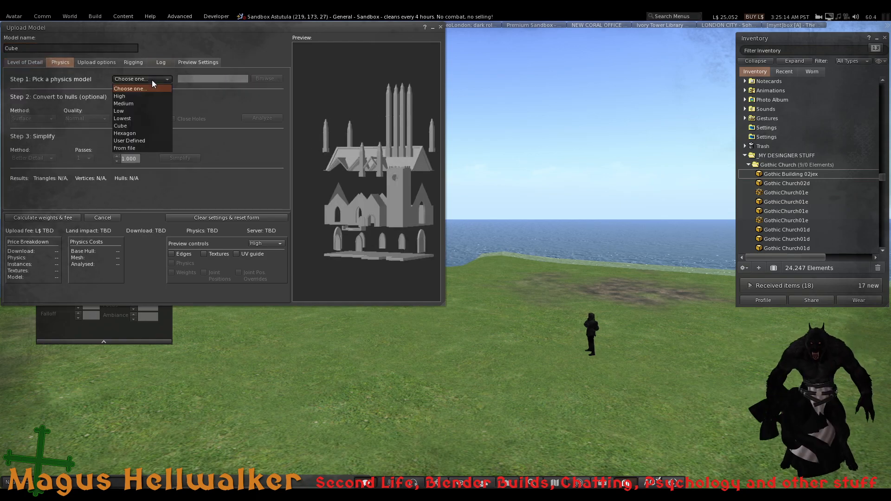
{"action": "left_click", "coordinate": [148, 152]}
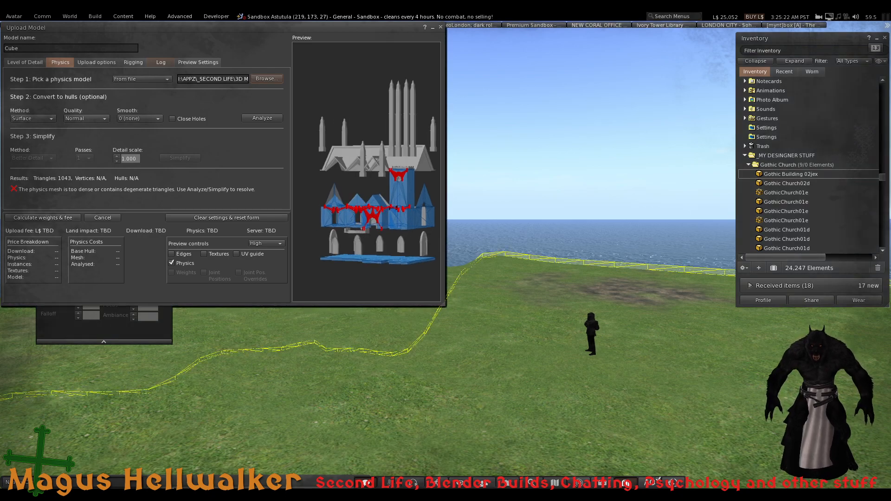
Examine the physics mesh in the preview, and analyze it into hulls with the Surface method and Normal quality
{"action": "scroll", "coordinate": [367, 172], "scroll_direction": "up", "scroll_amount": 5}
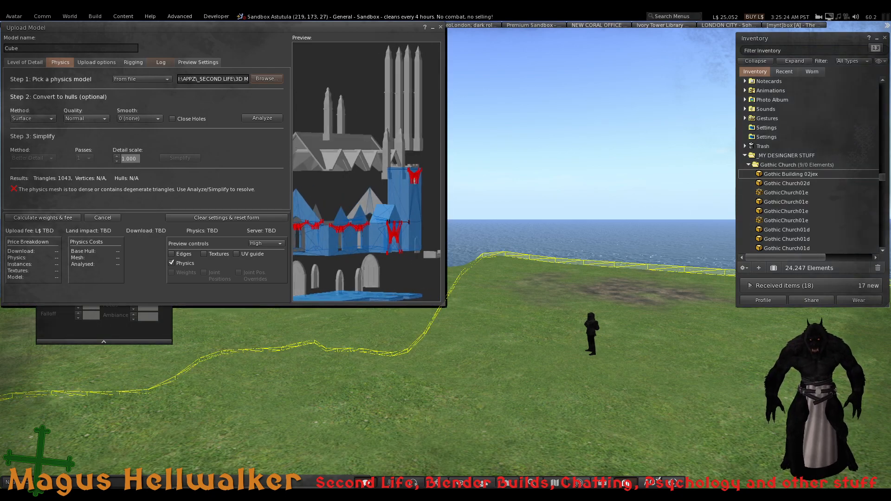
{"action": "left_click_drag", "start_coordinate": [325, 172], "coordinate": [437, 171]}
{"action": "left_click_drag", "start_coordinate": [409, 220], "coordinate": [402, 227]}
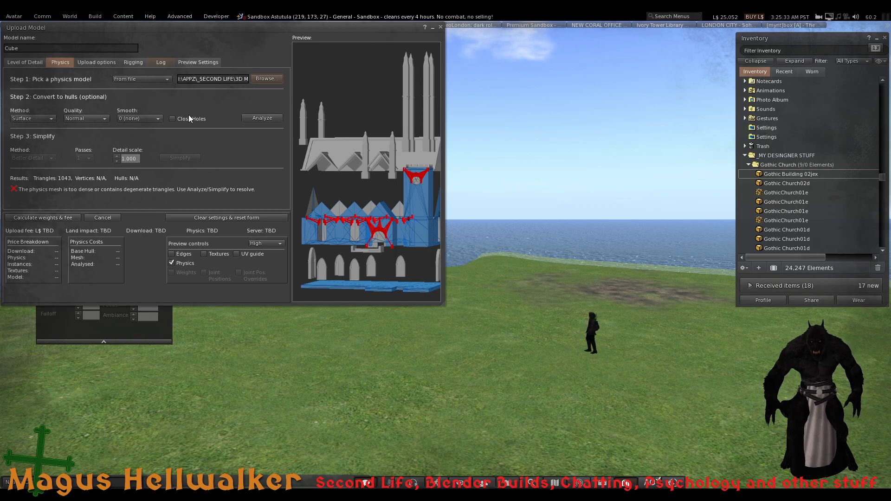
{"action": "left_click", "coordinate": [269, 118]}
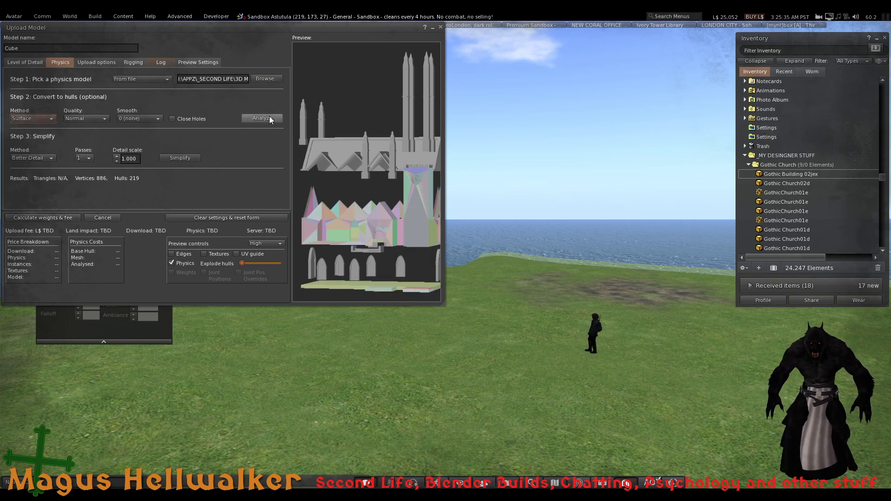
Try simplifying the physics hulls with Better Detail, one pass and a detail scale of 1.000
{"action": "left_click", "coordinate": [193, 158]}
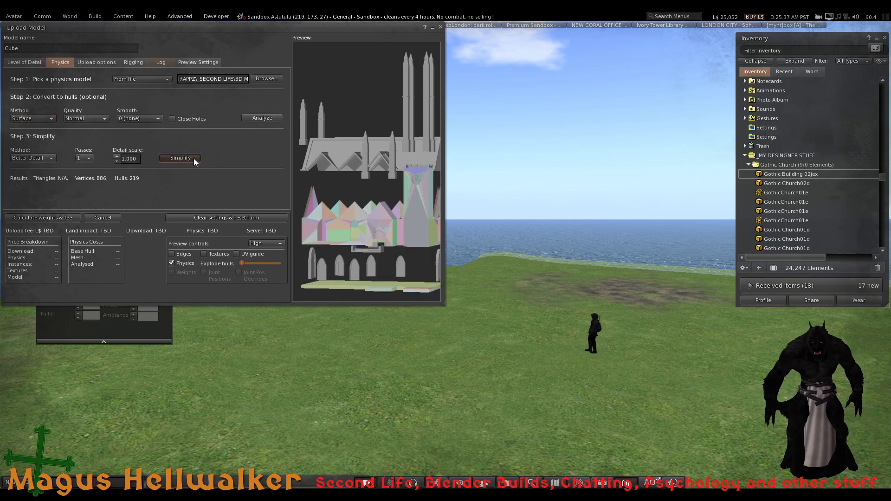
{"action": "scroll", "coordinate": [380, 244], "scroll_direction": "up", "scroll_amount": 5}
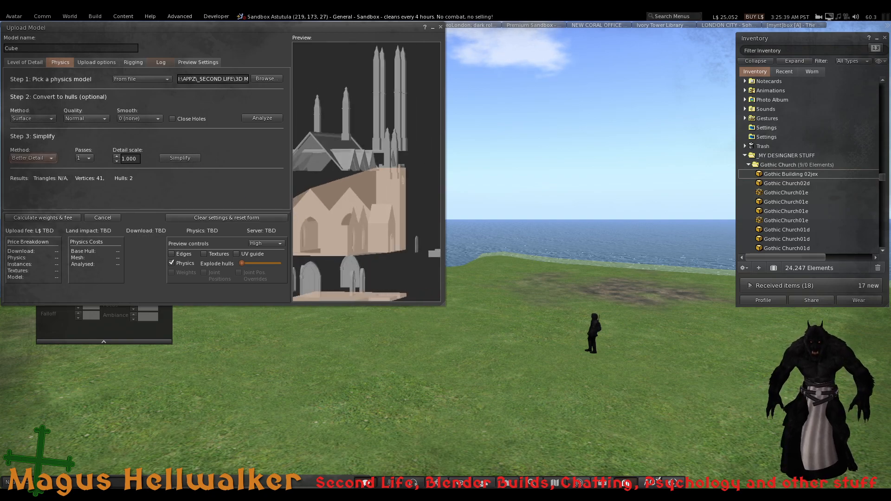
{"action": "left_click_drag", "start_coordinate": [384, 246], "coordinate": [338, 235]}
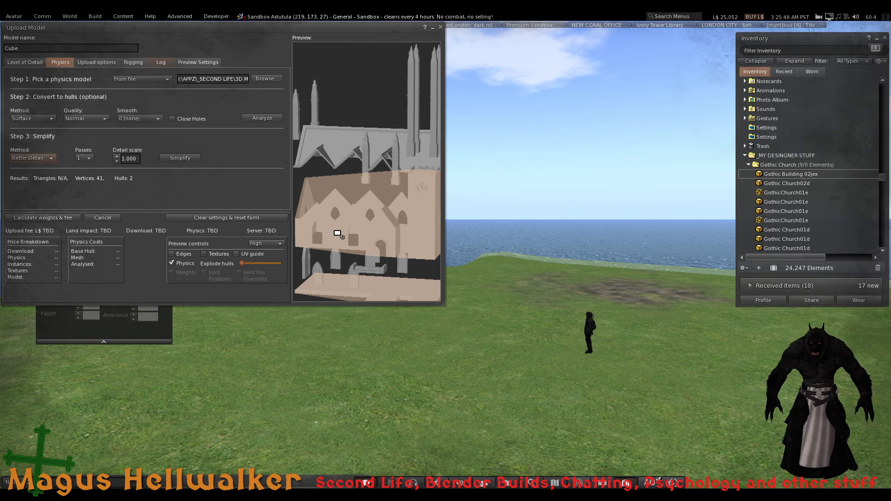
Analyze the physics mesh again with the Surface method, Normal quality and no smoothing, and review the upload scale options
{"action": "left_click", "coordinate": [254, 118]}
{"action": "left_click_drag", "start_coordinate": [314, 167], "coordinate": [380, 238]}
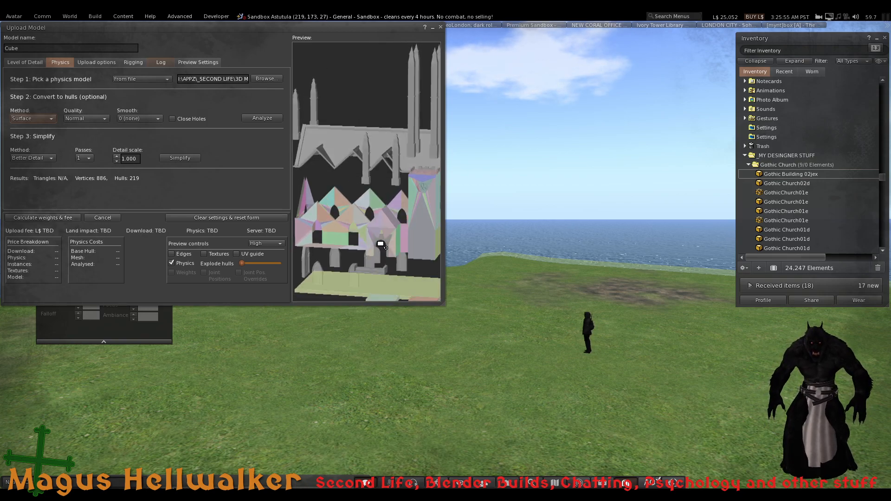
{"action": "left_click", "coordinate": [32, 64]}
{"action": "left_click", "coordinate": [96, 63]}
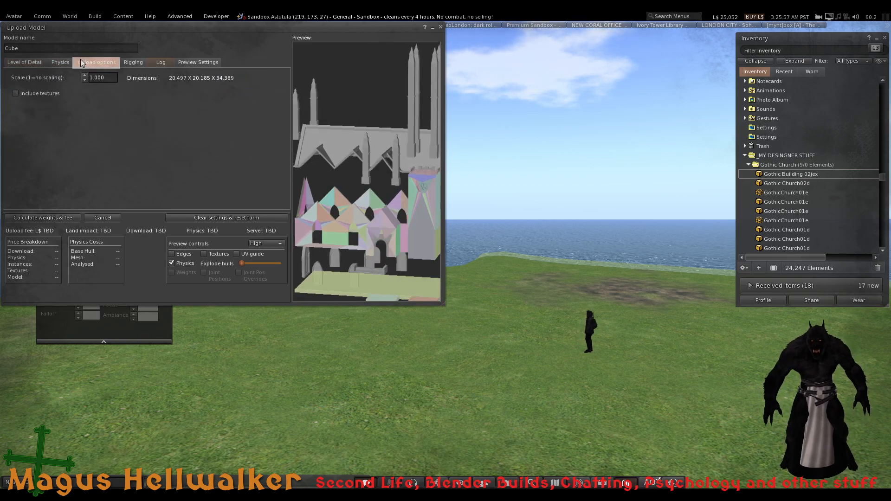
{"action": "left_click", "coordinate": [65, 62]}
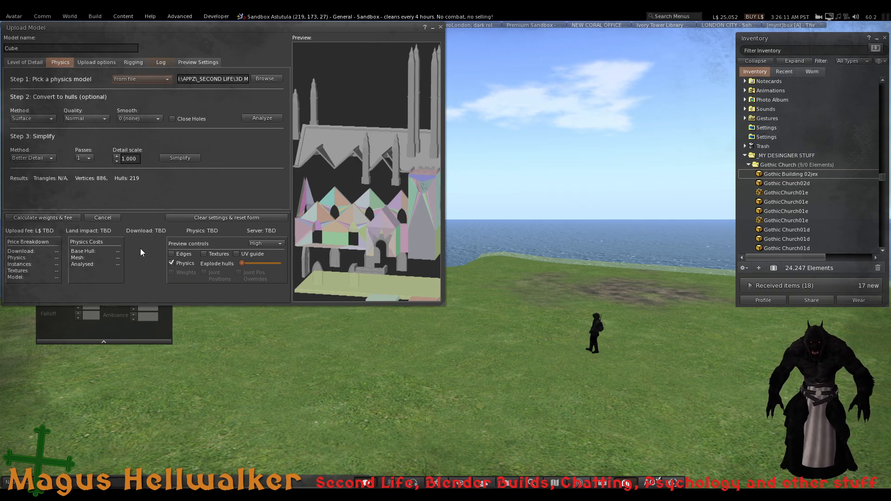
Upload the church model after calculating its weights and fee, and rez the new Cube item on the grass
{"action": "left_click", "coordinate": [65, 218]}
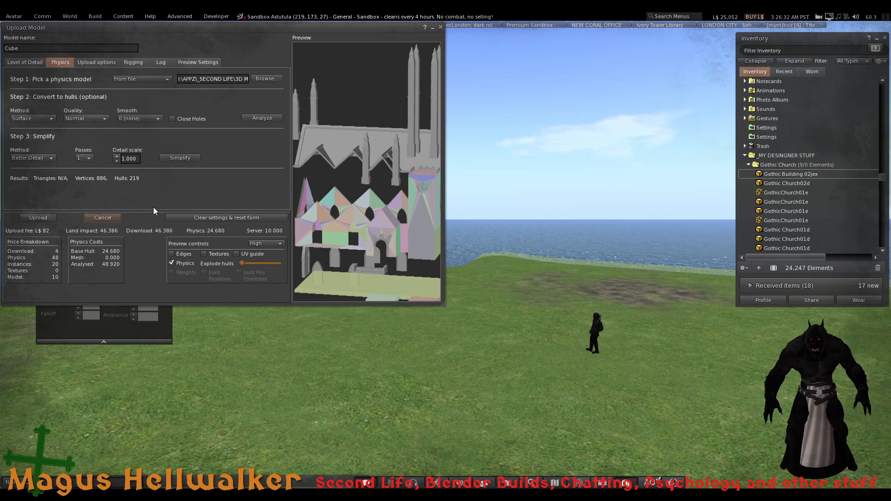
{"action": "left_click", "coordinate": [51, 218]}
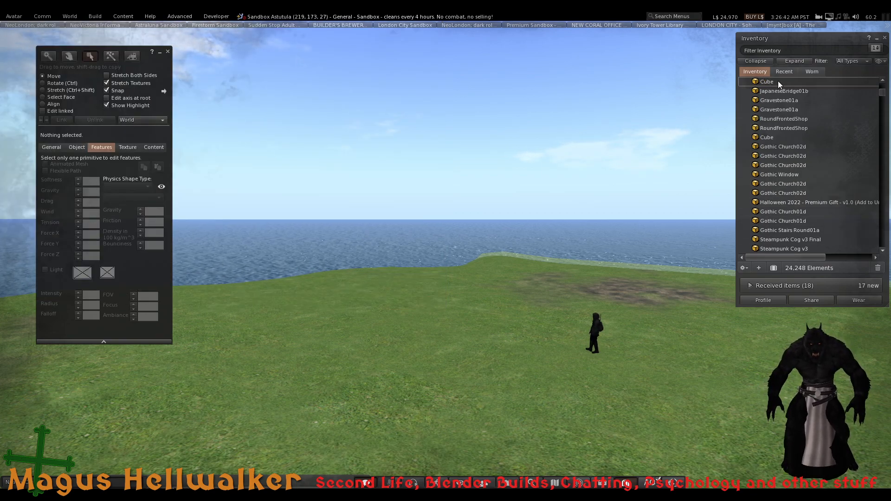
{"action": "left_click_drag", "start_coordinate": [778, 81], "coordinate": [570, 242]}
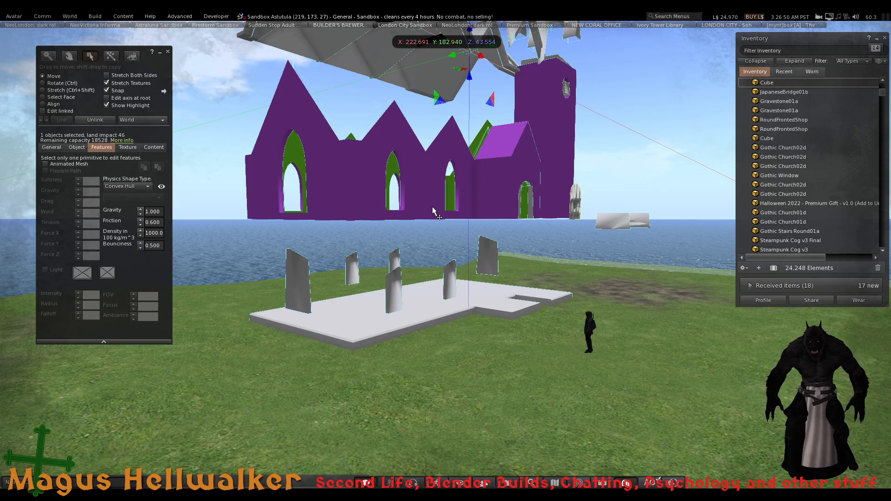
Check the physics shape types for the whole church, and view its displayed physics shape from above
{"action": "left_click", "coordinate": [113, 187]}
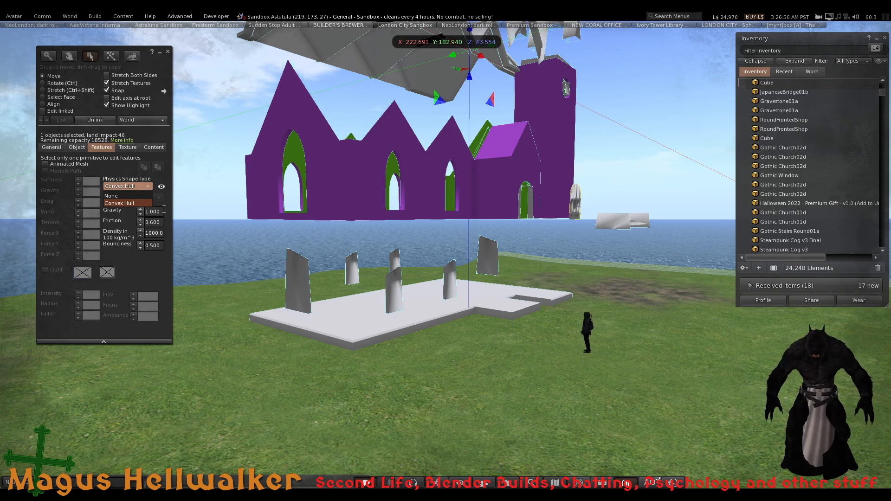
{"action": "scroll", "coordinate": [522, 109], "scroll_direction": "down", "scroll_amount": 5}
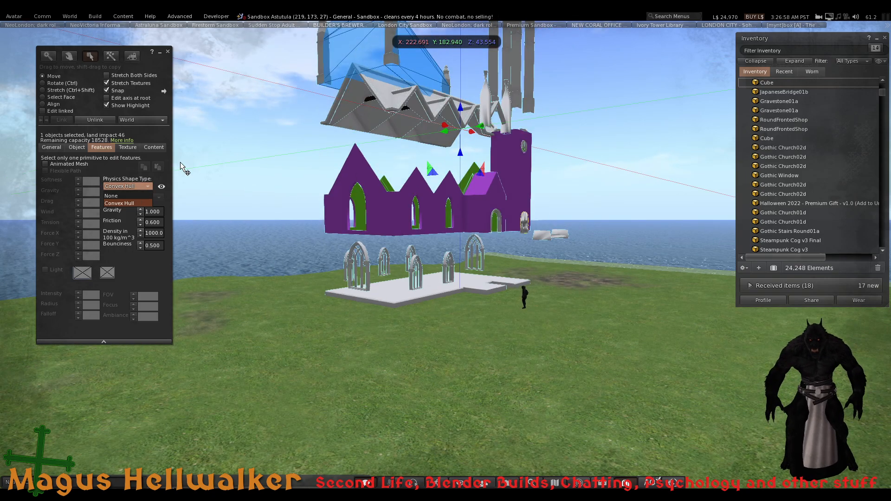
{"action": "left_click", "coordinate": [162, 187]}
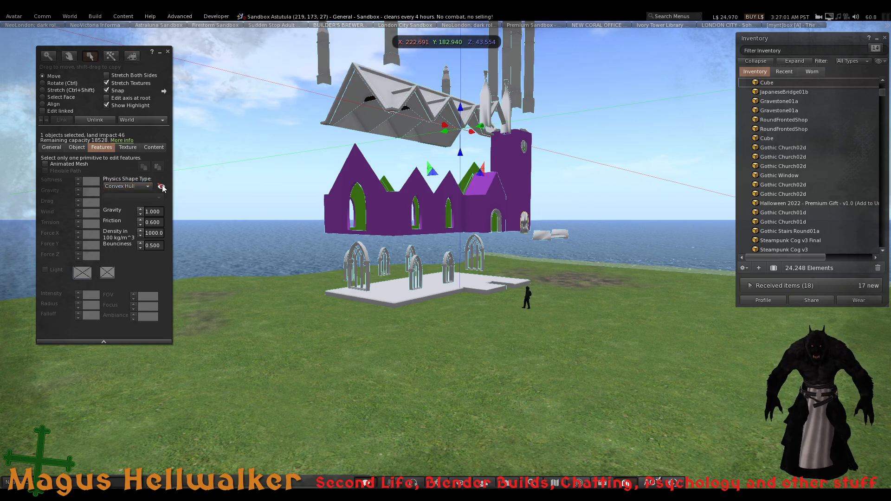
{"action": "left_click", "coordinate": [162, 186]}
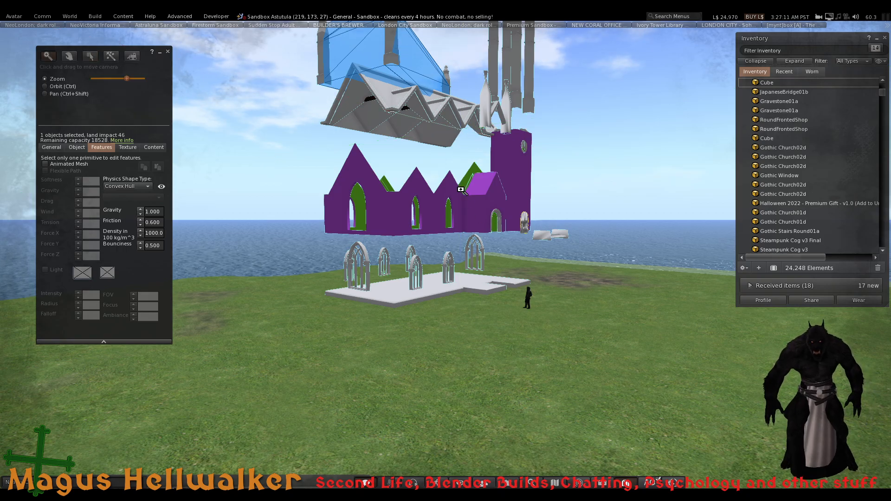
{"action": "key", "text": "Escape"}
{"action": "left_click_drag", "start_coordinate": [442, 172], "coordinate": [497, 195], "text": "ctrl+alt"}
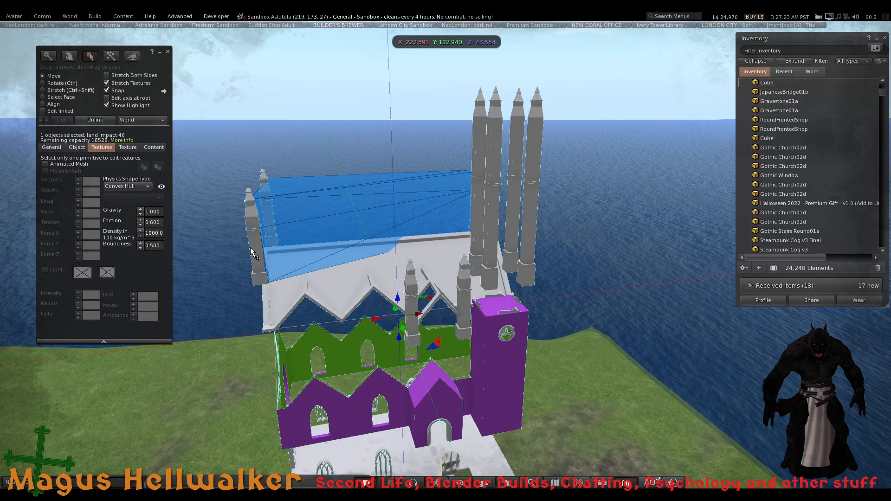
Enable editing of linked parts, and display the physics shapes of the corner pinnacles and the purple walls
{"action": "left_click", "coordinate": [60, 110]}
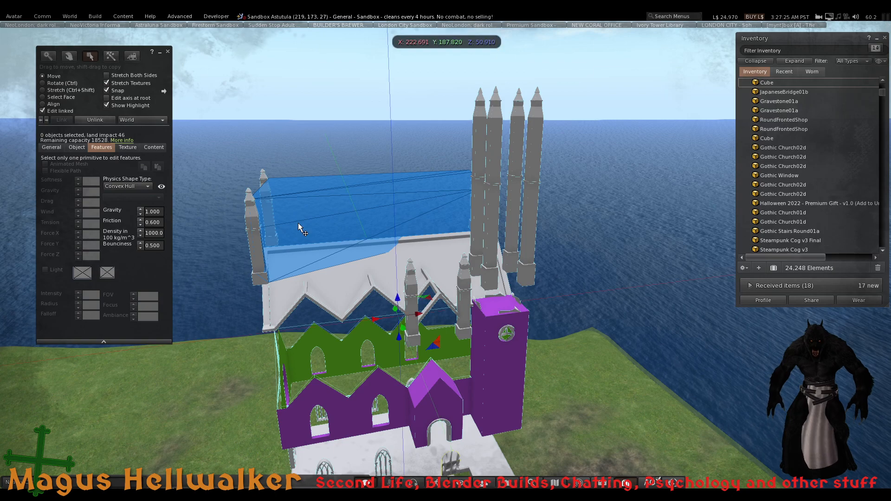
{"action": "key", "text": "Delete"}
{"action": "left_click", "coordinate": [247, 243]}
{"action": "left_click", "coordinate": [258, 244]}
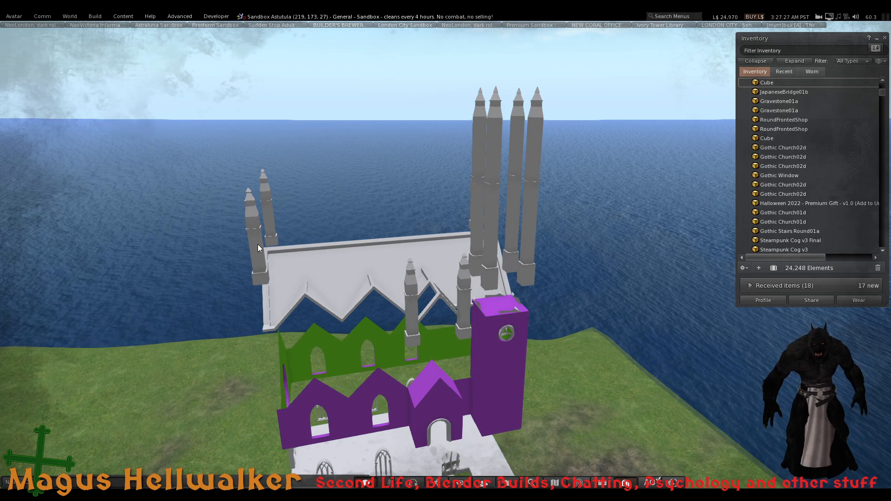
{"action": "left_click", "coordinate": [162, 187]}
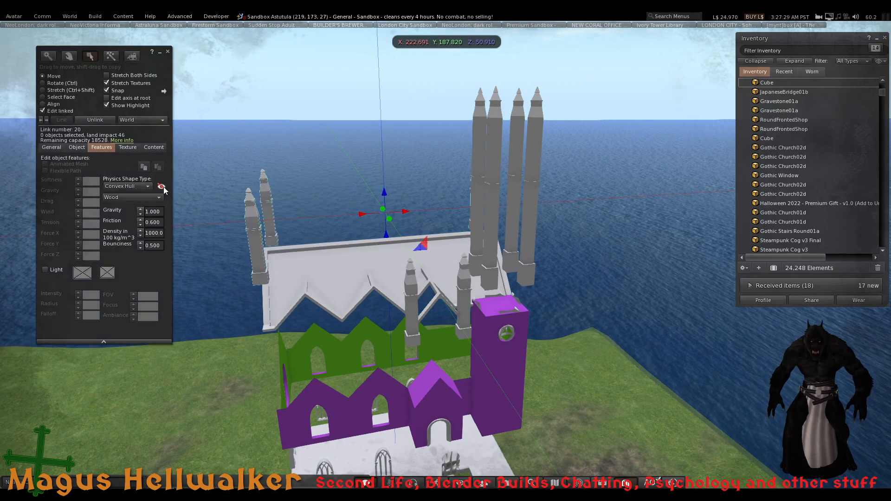
{"action": "left_click", "coordinate": [385, 420]}
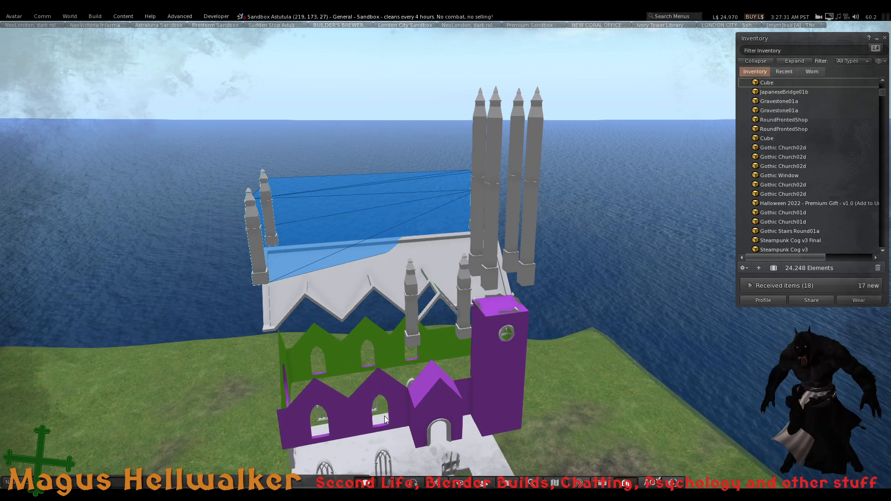
{"action": "left_click", "coordinate": [435, 411]}
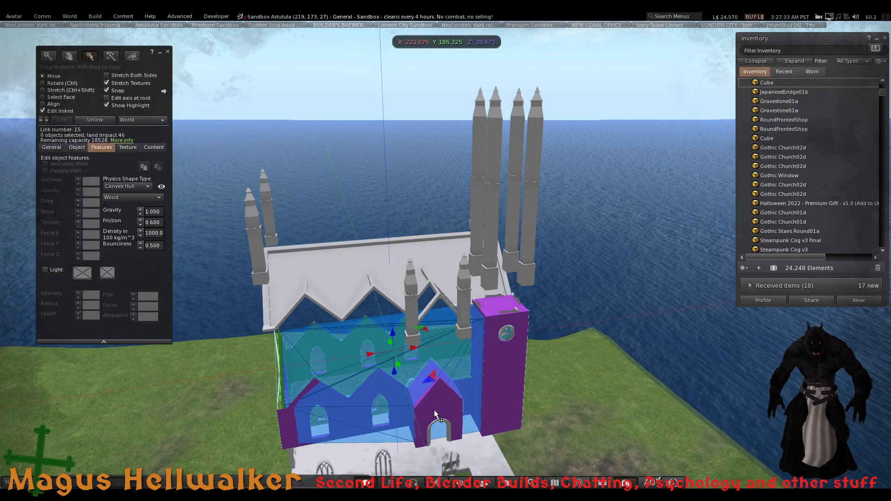
Inspect the physics shapes of the church floor slab and the entrance steps up close
{"action": "left_click", "coordinate": [434, 411], "text": "alt"}
{"action": "left_click_drag", "start_coordinate": [435, 411], "coordinate": [423, 348], "text": "ctrl+alt"}
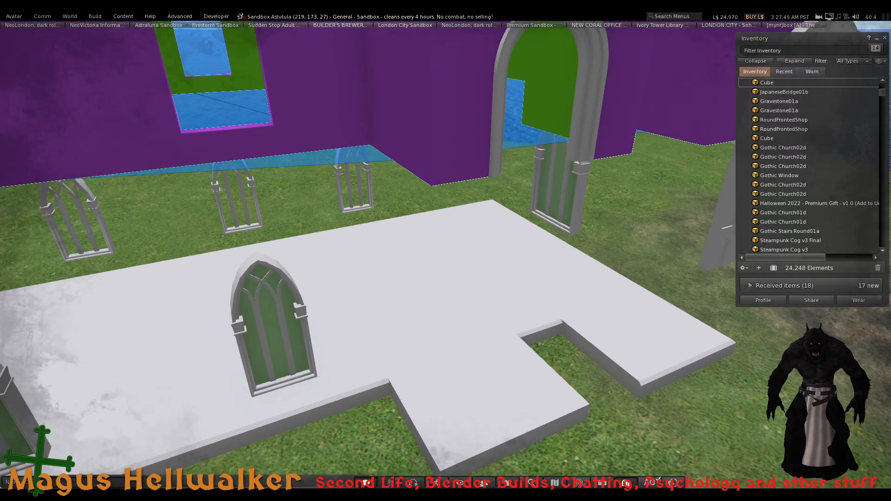
{"action": "key", "text": "ctrl+3"}
{"action": "left_click", "coordinate": [439, 325]}
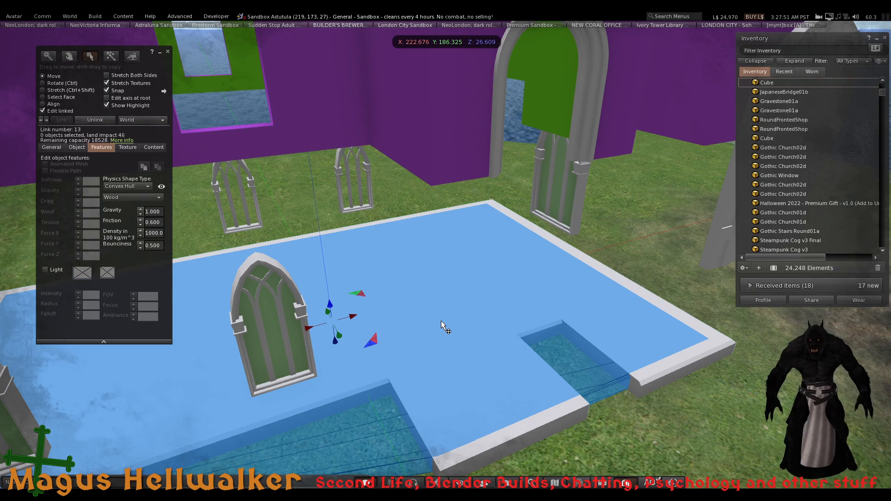
{"action": "scroll", "coordinate": [443, 320], "scroll_direction": "down", "scroll_amount": 5}
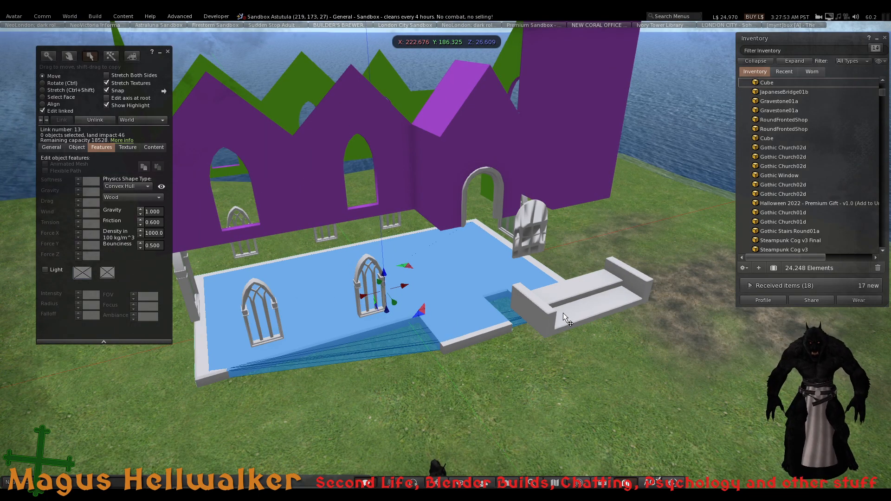
{"action": "left_click", "coordinate": [564, 311]}
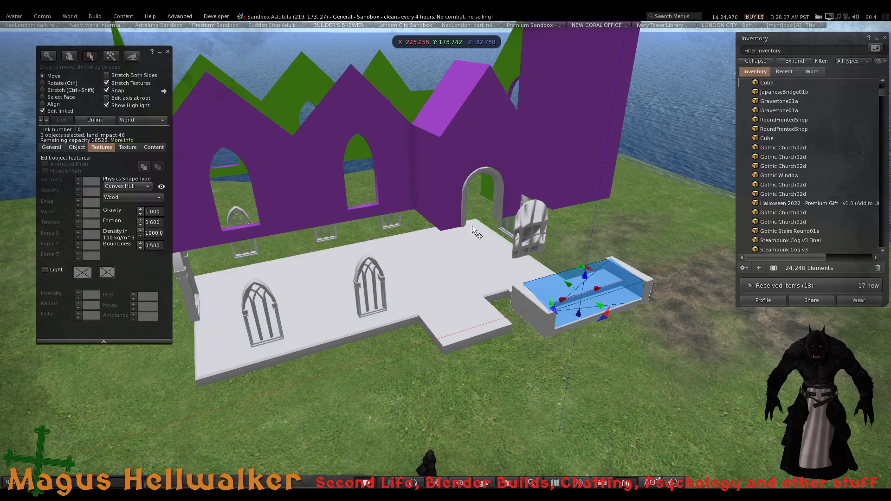
Inspect the physics shapes of the door and the two gothic windows standing along the floor's near edge
{"action": "left_click", "coordinate": [541, 242]}
{"action": "left_click", "coordinate": [369, 287]}
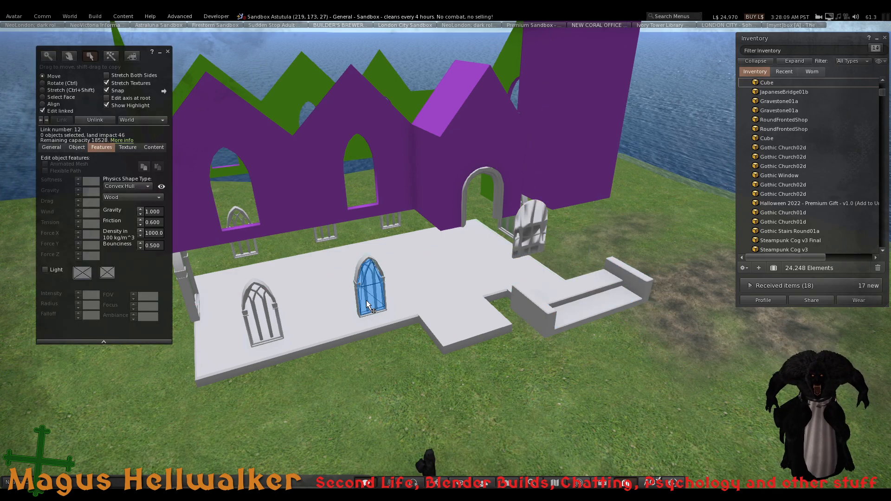
{"action": "left_click", "coordinate": [260, 320]}
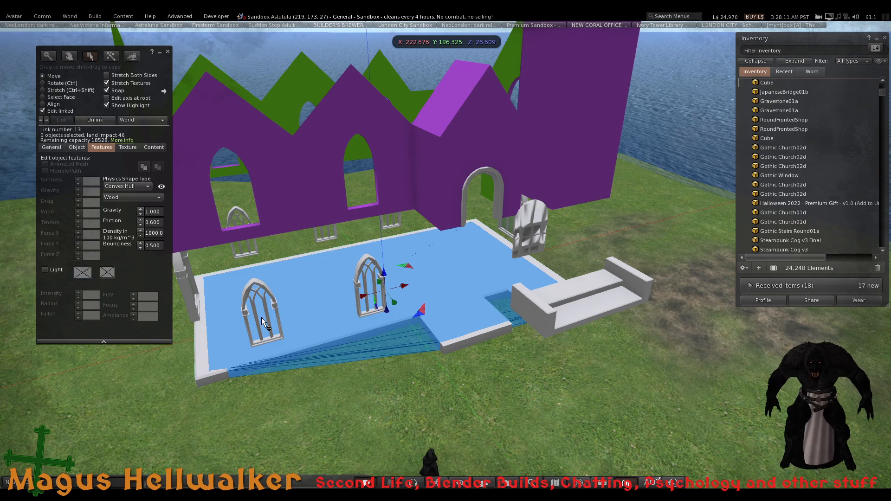
{"action": "left_click", "coordinate": [268, 295]}
{"action": "left_click", "coordinate": [268, 291]}
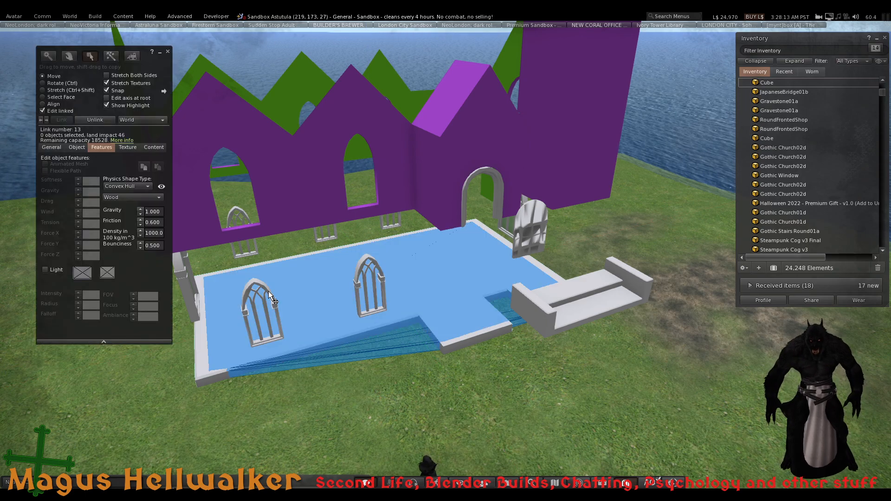
{"action": "left_click", "coordinate": [269, 292]}
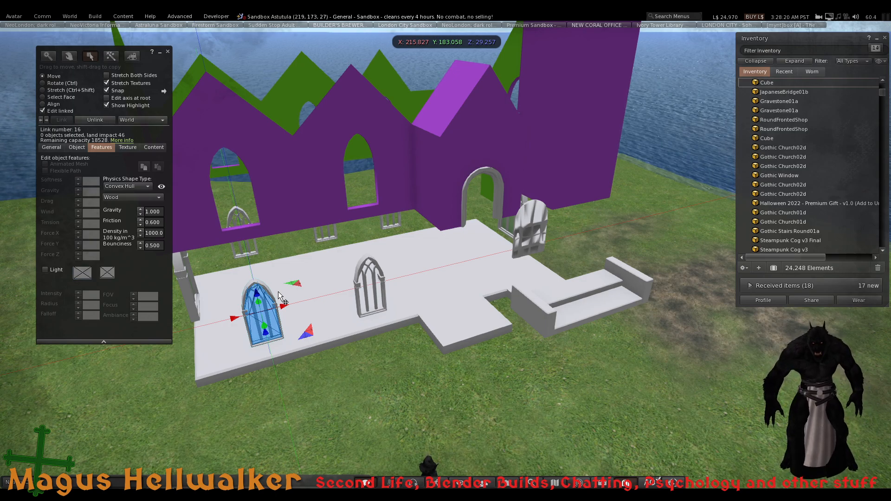
Set the physics shape type of the church walls to Prim
{"action": "scroll", "coordinate": [278, 292], "scroll_direction": "down", "scroll_amount": 5}
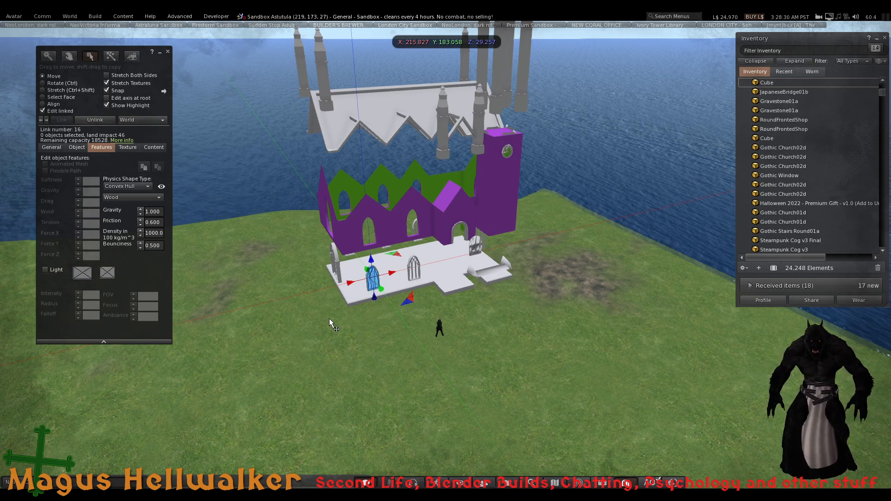
{"action": "left_click", "coordinate": [402, 230]}
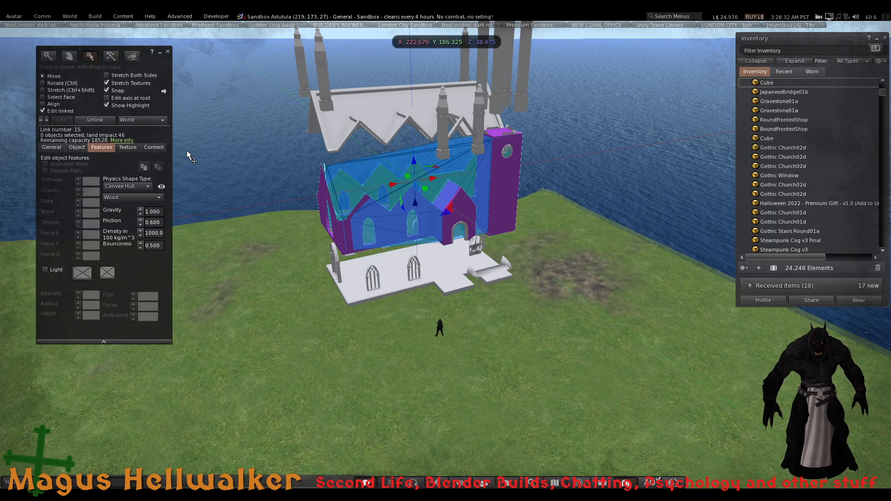
{"action": "left_click", "coordinate": [144, 186]}
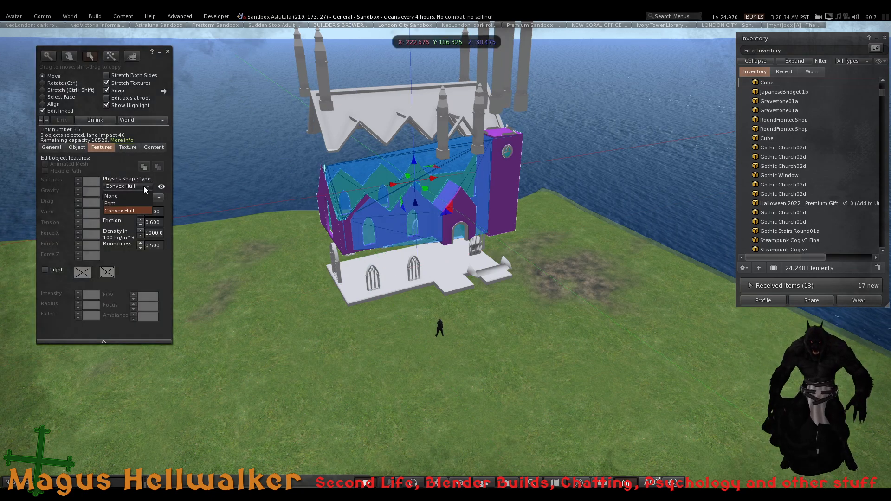
{"action": "left_click", "coordinate": [123, 204]}
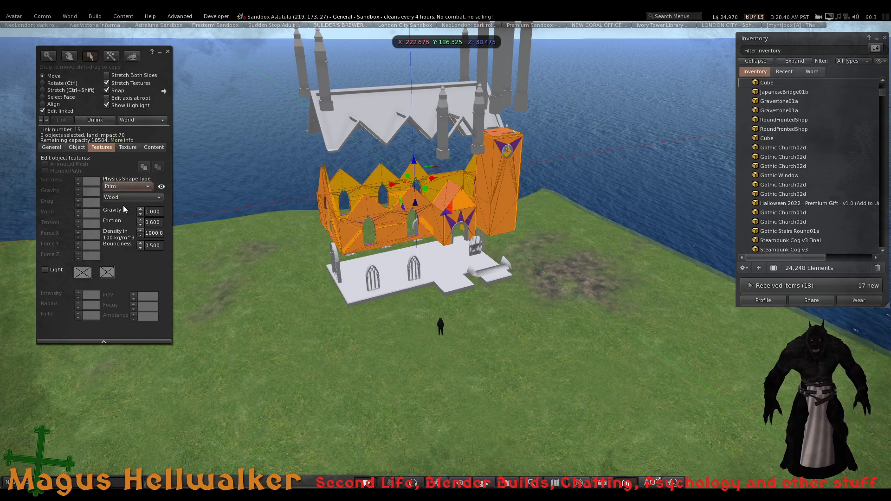
Set the physics shape type of the church floor slab to Prim
{"action": "left_click", "coordinate": [397, 291]}
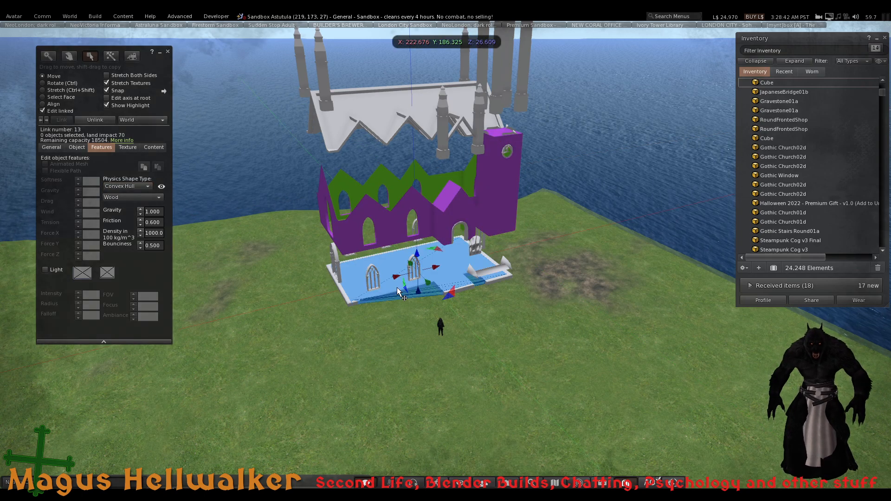
{"action": "left_click", "coordinate": [126, 187]}
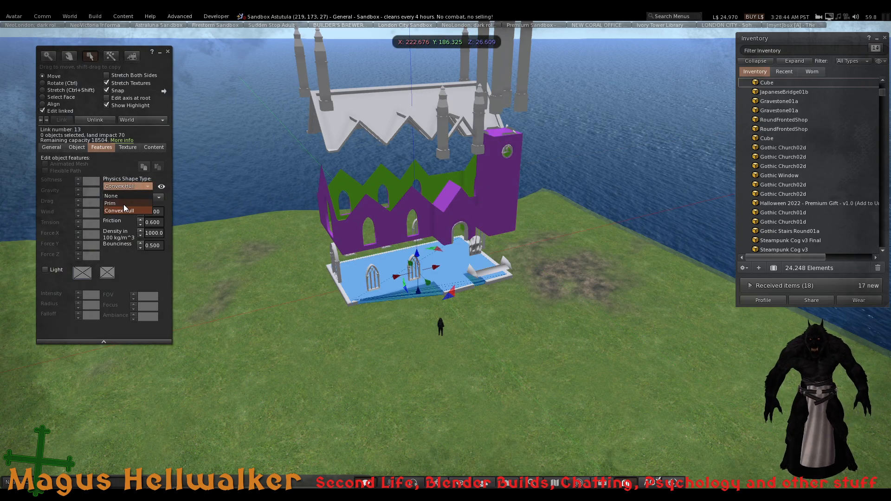
{"action": "left_click", "coordinate": [124, 205]}
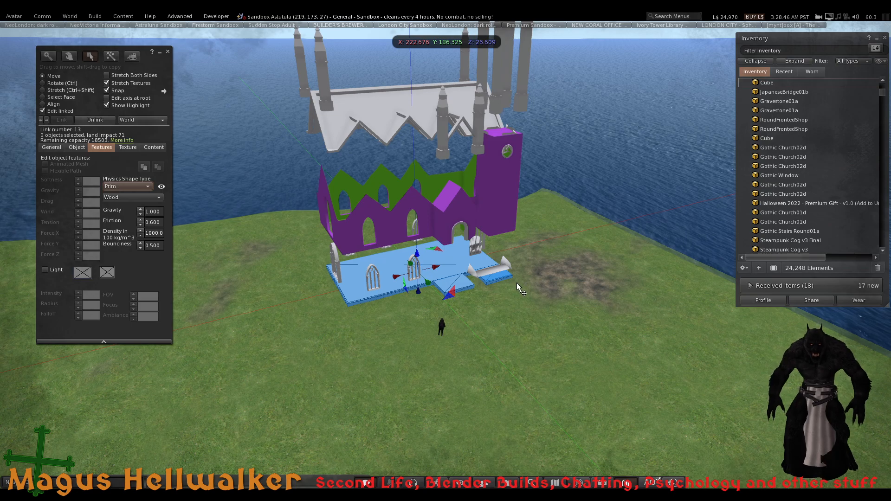
Select the entrance step part and check its physics shape type
{"action": "left_click", "coordinate": [496, 271]}
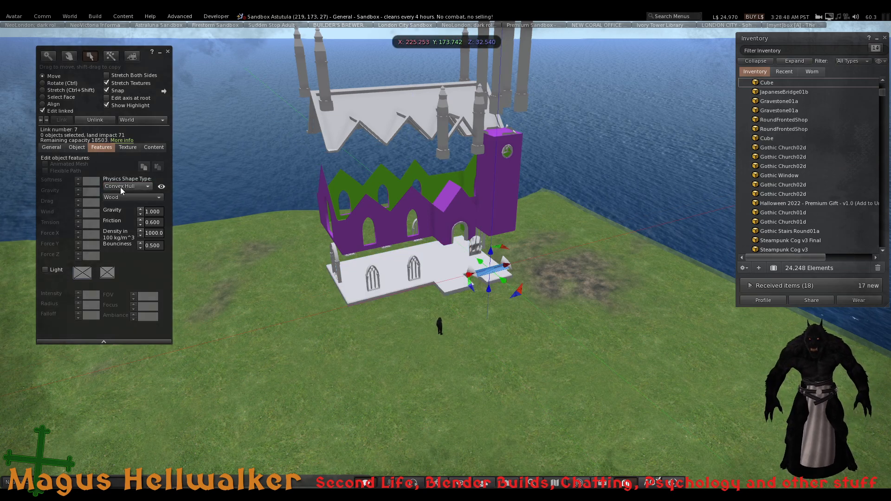
{"action": "left_click", "coordinate": [113, 188]}
{"action": "left_click", "coordinate": [113, 188]}
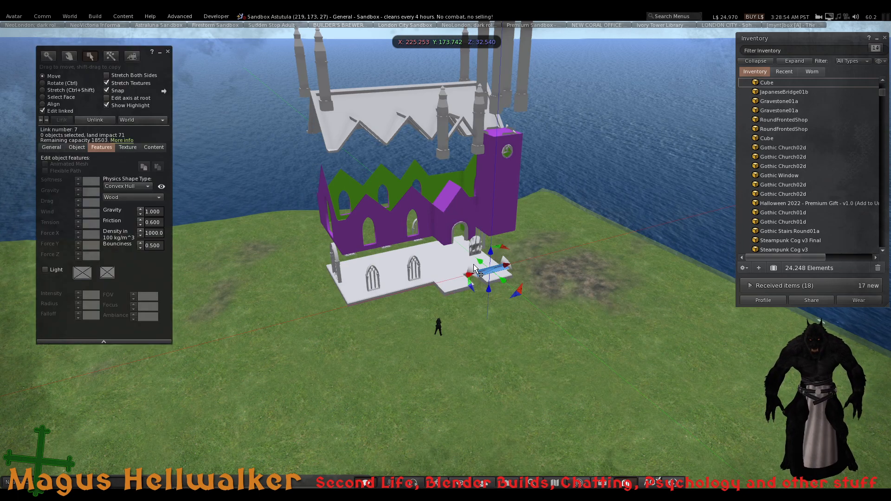
Set the physics shape type of the linked corner pinnacles above the roof to None
{"action": "left_click_drag", "start_coordinate": [434, 220], "coordinate": [446, 255], "text": "alt"}
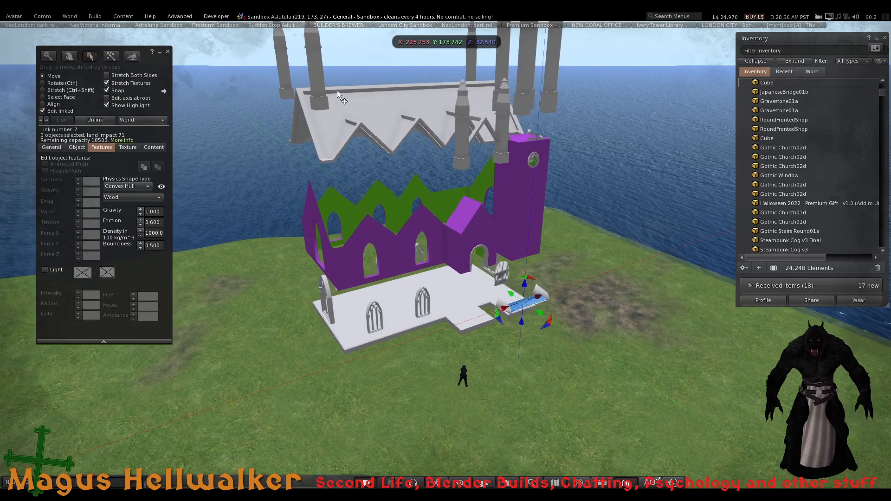
{"action": "left_click", "coordinate": [319, 88]}
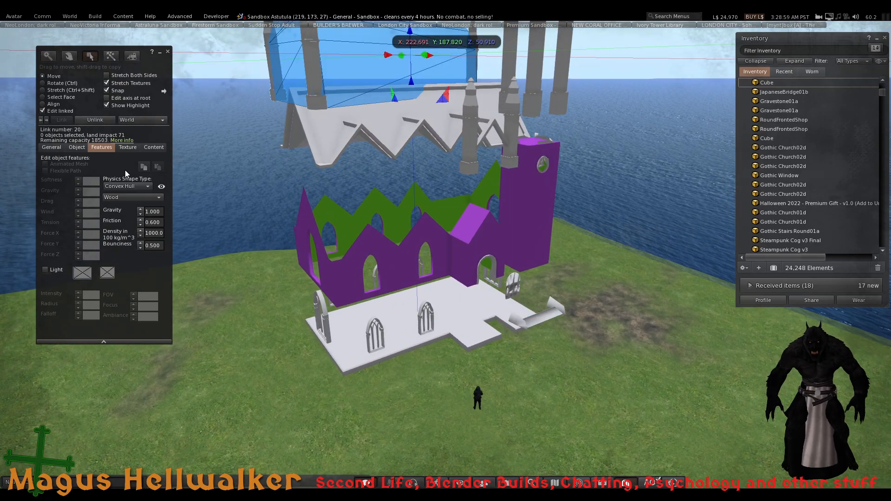
{"action": "left_click", "coordinate": [122, 188]}
{"action": "left_click", "coordinate": [122, 196]}
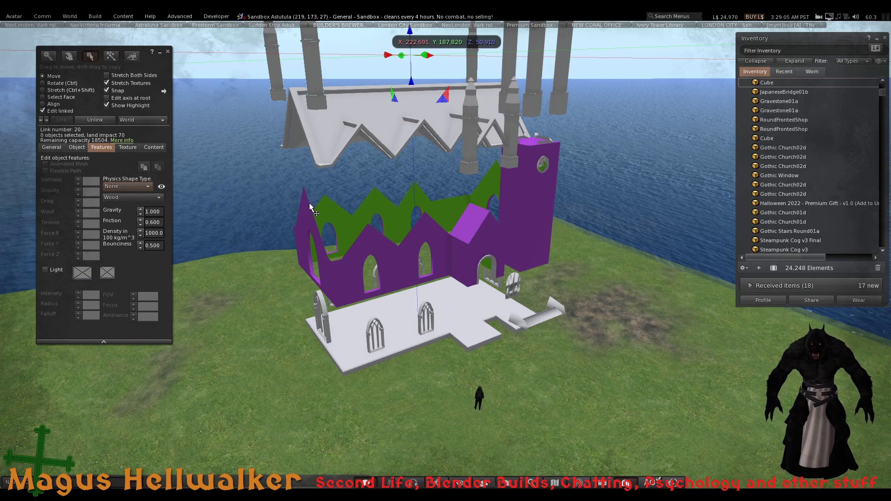
Turn off editing of linked parts, and check the physics shape types offered for the whole church
{"action": "left_click", "coordinate": [60, 111]}
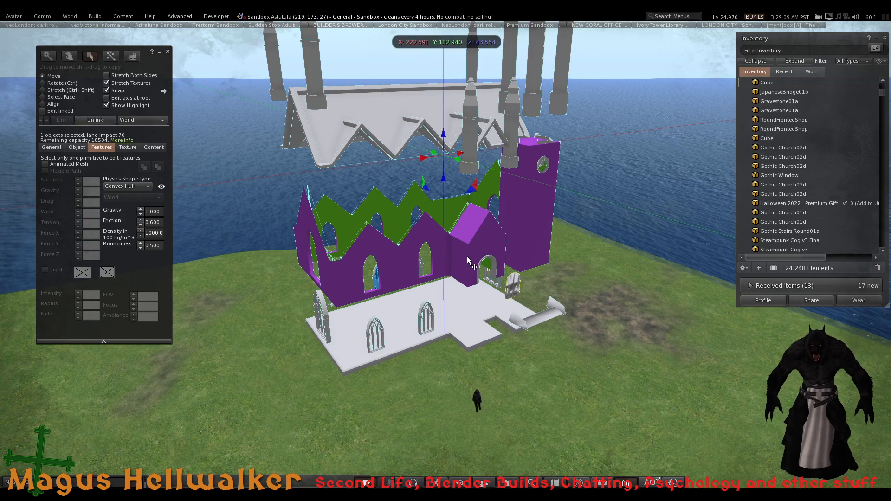
{"action": "left_click", "coordinate": [161, 187]}
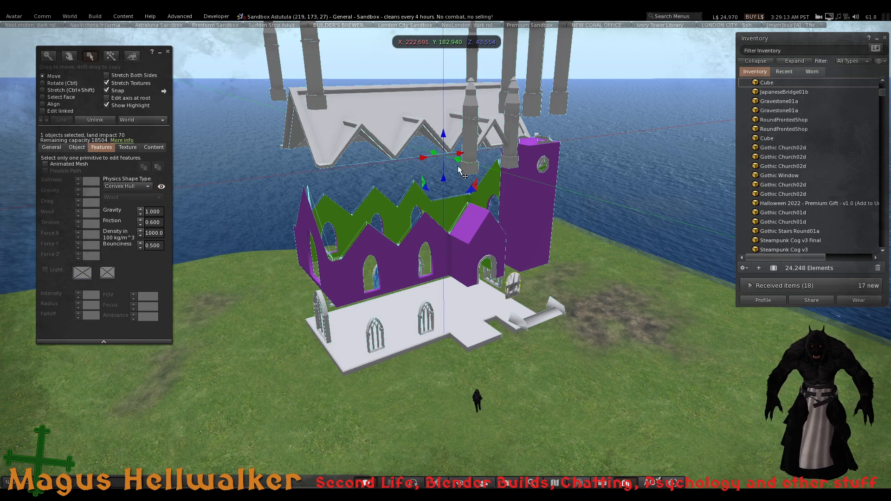
{"action": "key", "text": "Escape"}
{"action": "key", "text": "ctrl+3"}
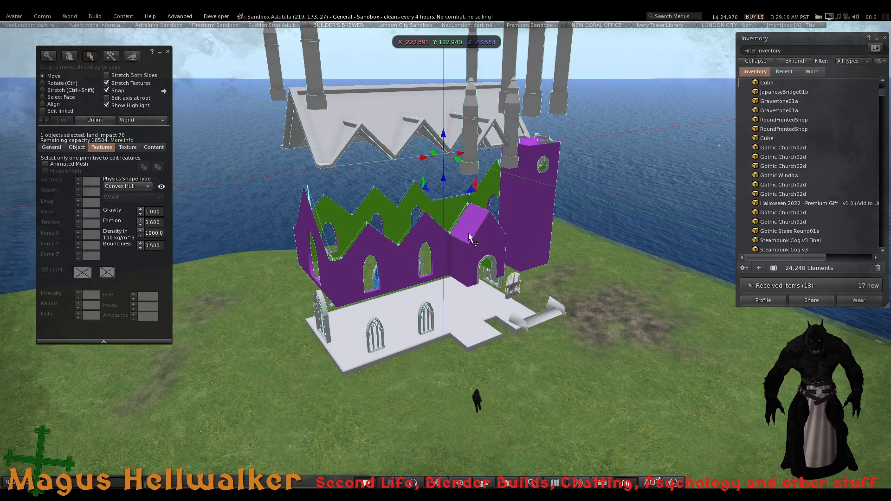
{"action": "left_click", "coordinate": [143, 186]}
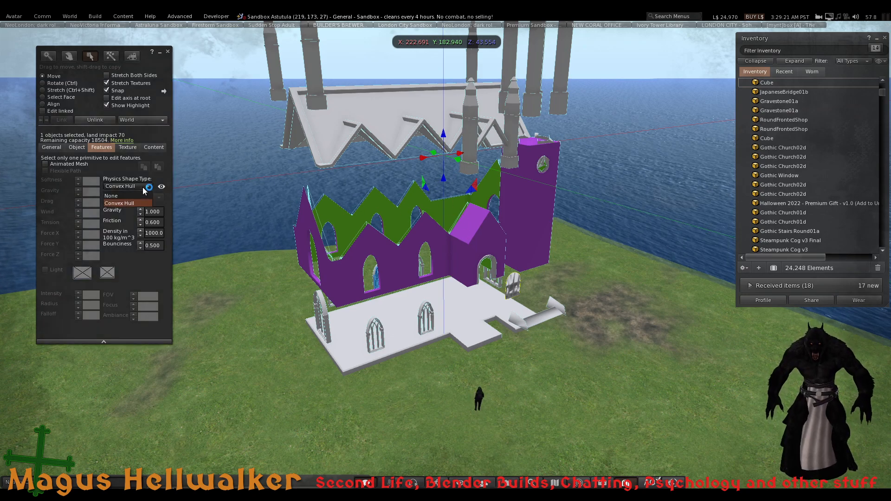
{"action": "left_click", "coordinate": [143, 188]}
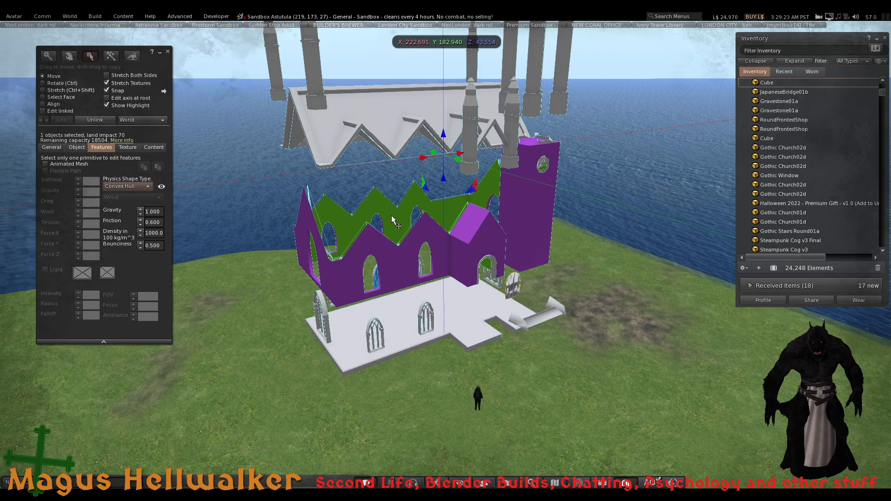
Turn on editing of linked parts and lower the church walls onto the floor slab, to a Z position of about 32.52 m
{"action": "left_click", "coordinate": [424, 242]}
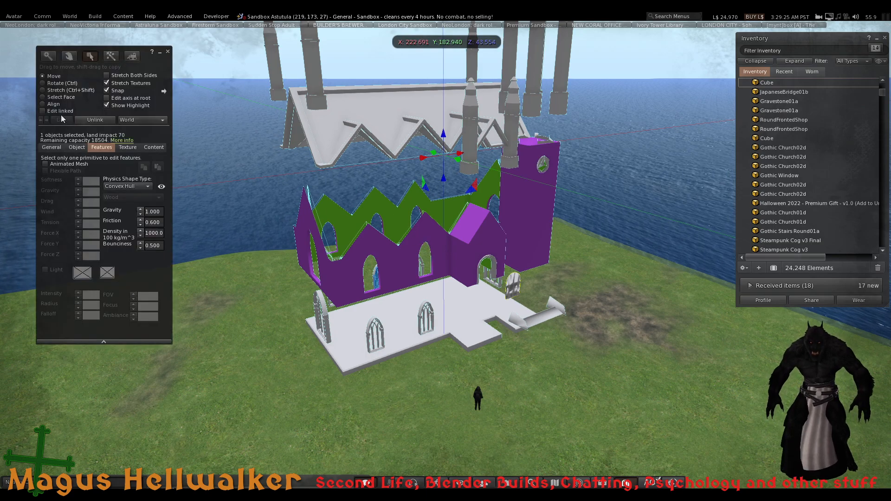
{"action": "left_click", "coordinate": [42, 110]}
{"action": "left_click", "coordinate": [462, 243]}
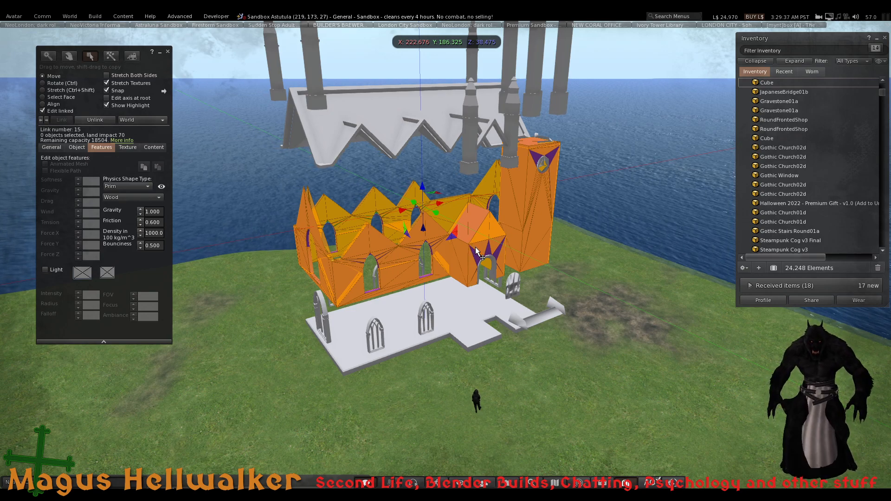
{"action": "left_click", "coordinate": [464, 249], "text": "alt"}
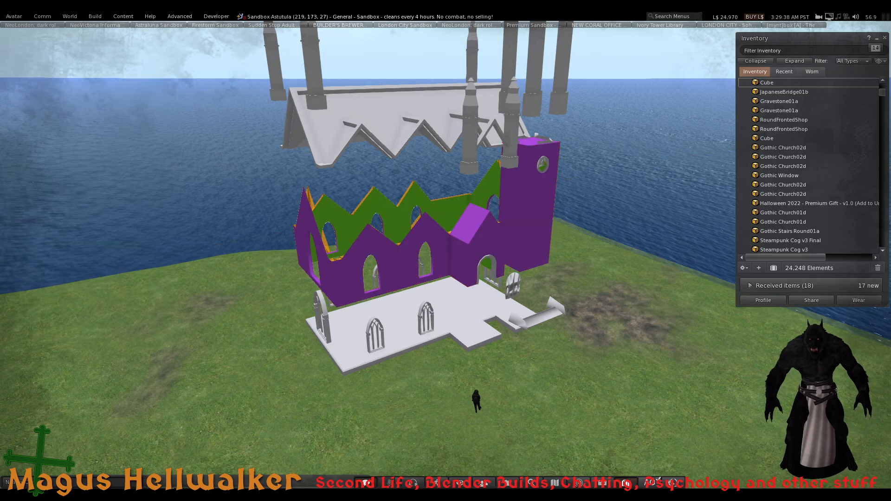
{"action": "left_click_drag", "start_coordinate": [464, 249], "coordinate": [421, 228], "text": "ctrl+alt"}
{"action": "left_click_drag", "start_coordinate": [380, 145], "coordinate": [397, 241]}
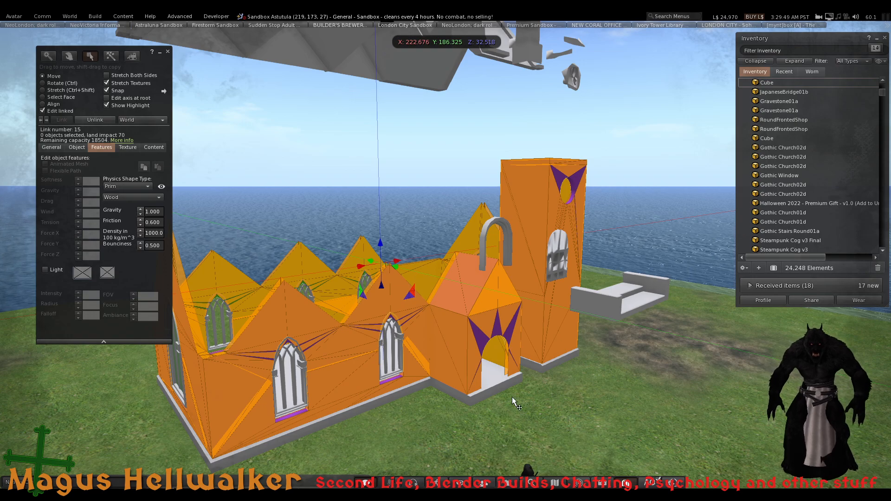
{"action": "left_click", "coordinate": [500, 383]}
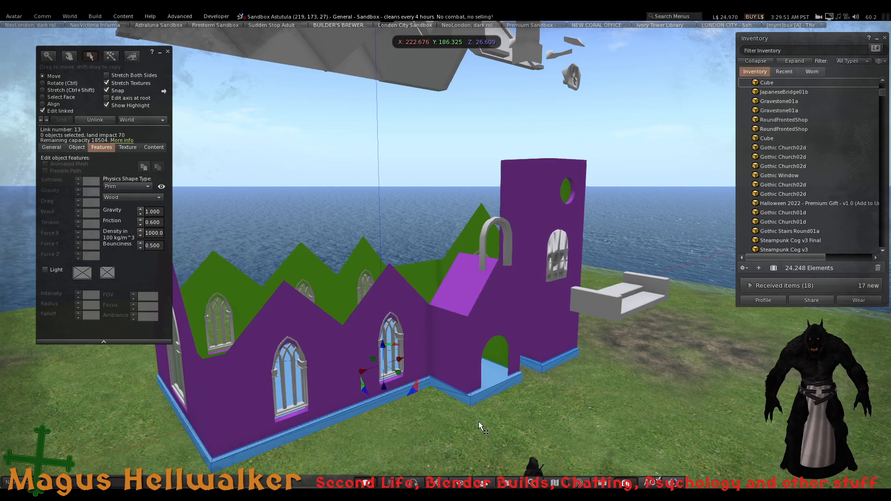
{"action": "key", "text": "Escape"}
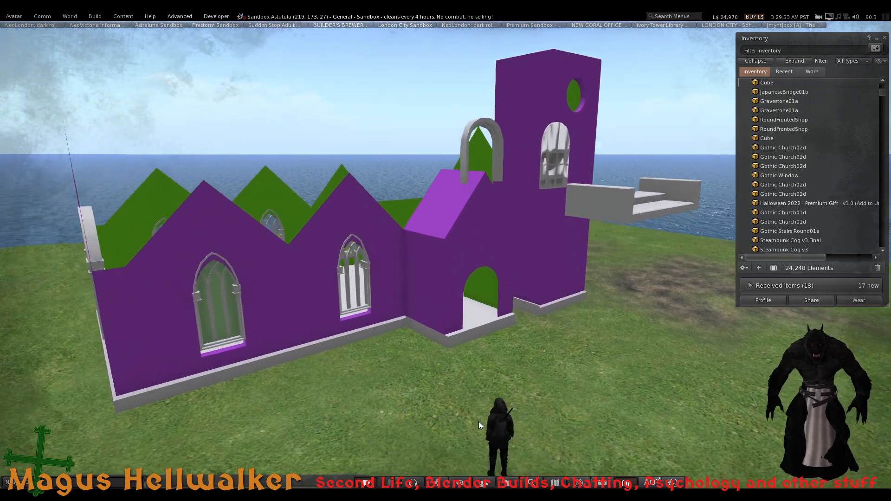
Walk the avatar through the doorway into the church to test the entrance and examine the walls and windows from inside
{"action": "key", "text": "Up"}
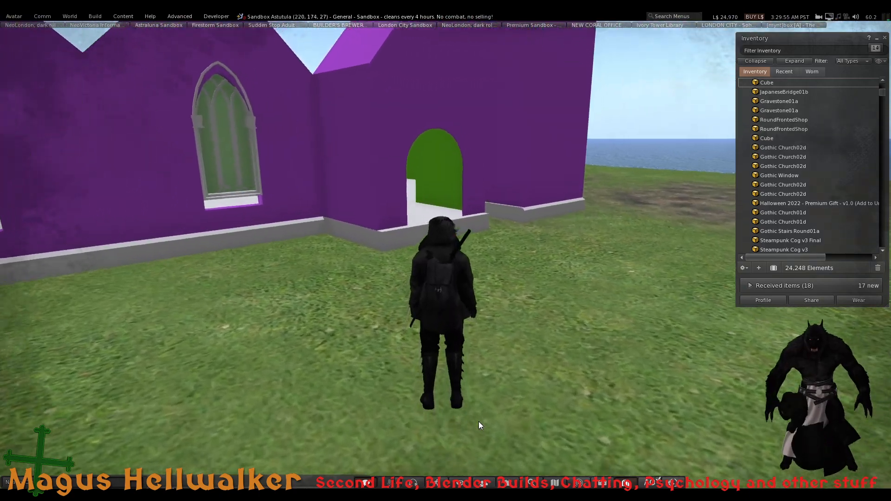
{"action": "key", "text": "Up"}
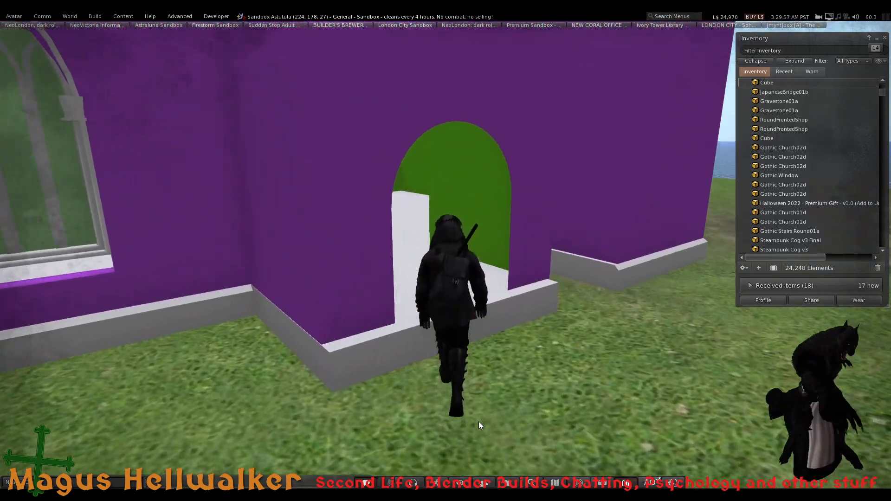
{"action": "key", "text": "Up"}
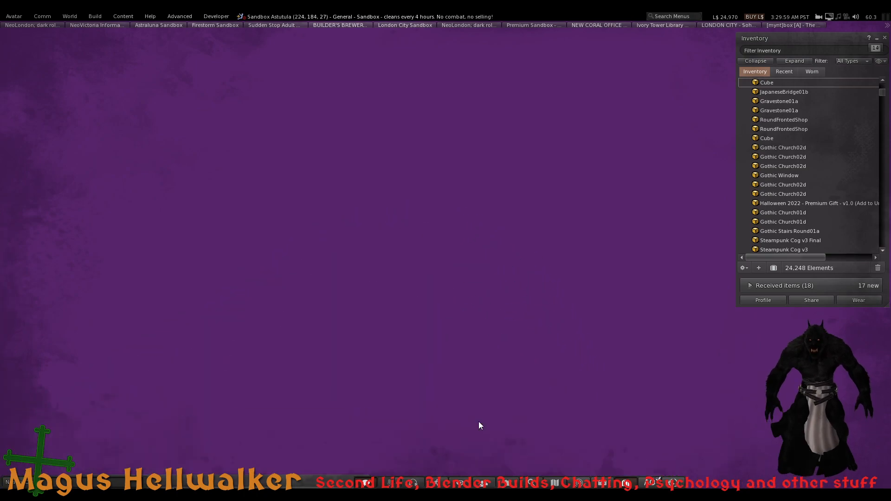
{"action": "key", "text": "Left"}
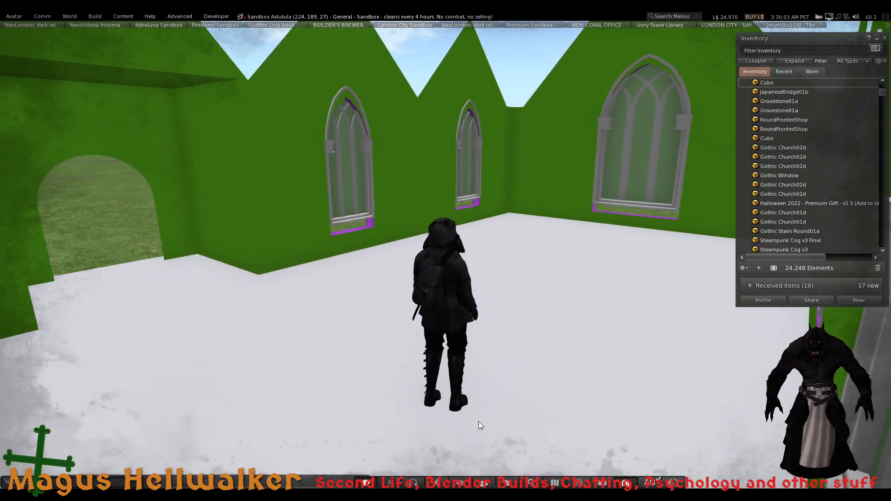
{"action": "key", "text": "Up"}
{"action": "key", "text": "Right"}
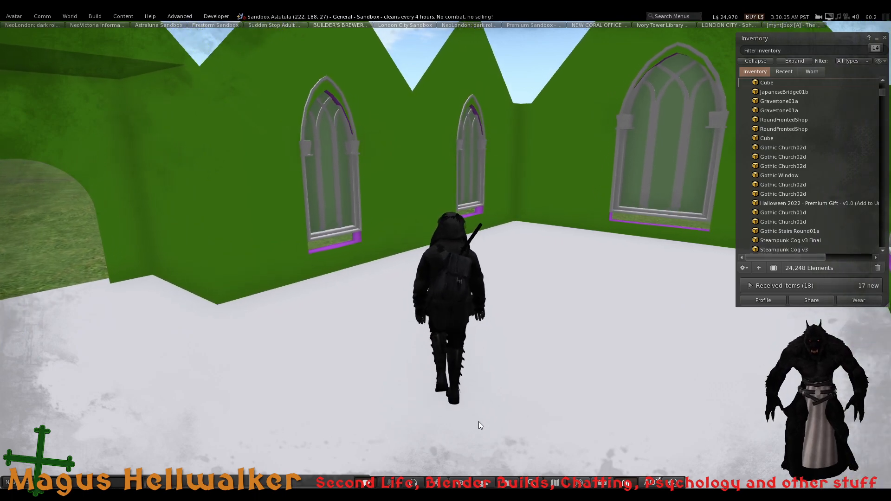
{"action": "key", "text": "Left"}
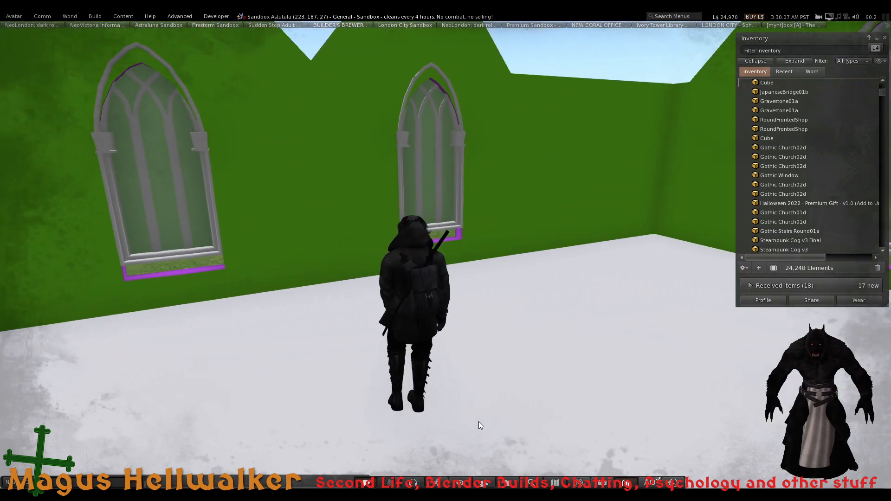
Walk the avatar back out through the church doorway and turn it to face the entrance
{"action": "key", "text": "Up"}
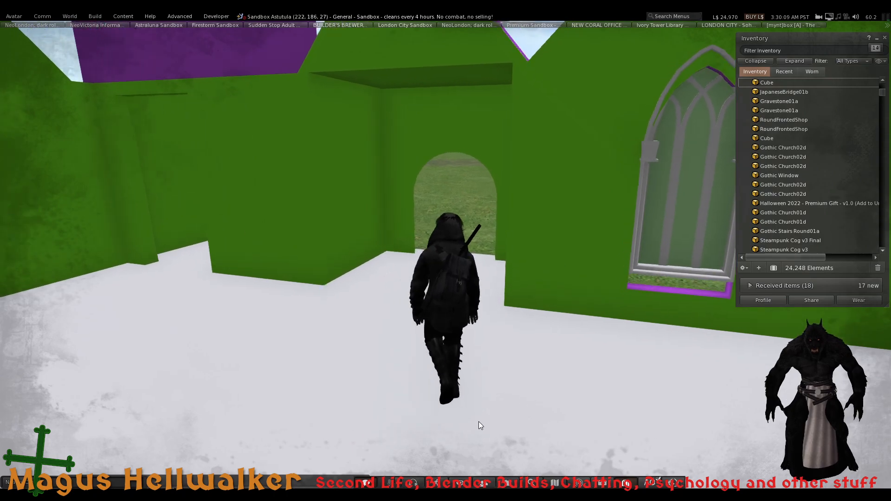
{"action": "key", "text": "Up"}
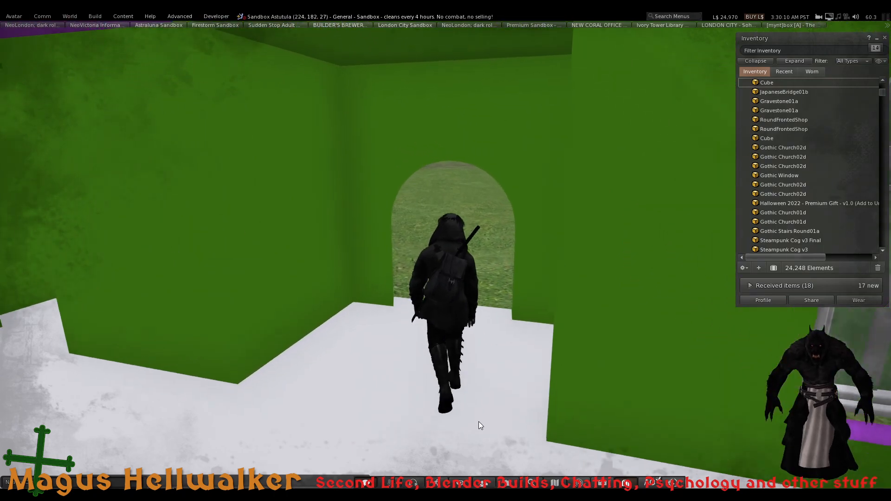
{"action": "key", "text": "Up"}
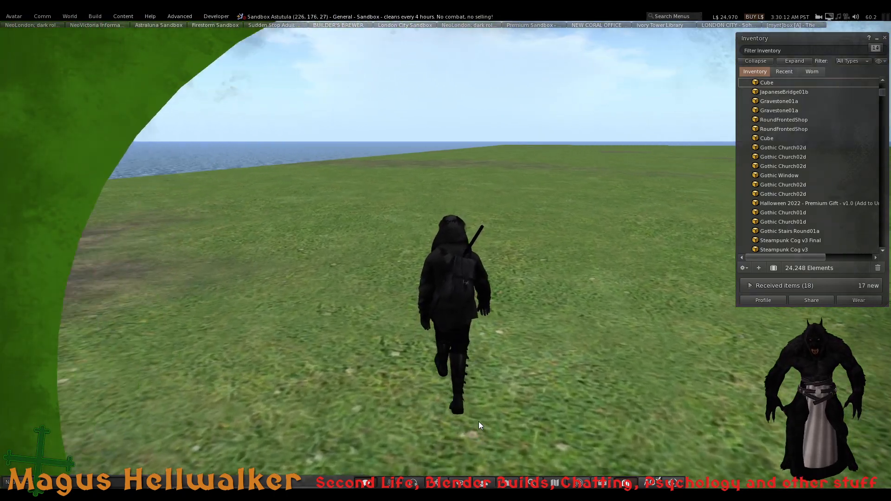
{"action": "key", "text": "Left"}
{"action": "key", "text": "Left"}
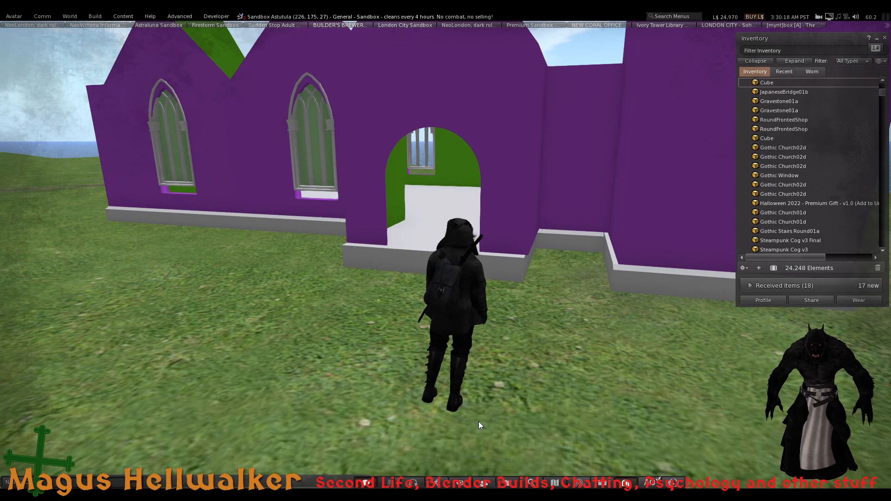
Reopen the church for linked-part editing and lower the arched door frame into the doorway, to a Z position of about 28.03 m
{"action": "right_click", "coordinate": [354, 106]}
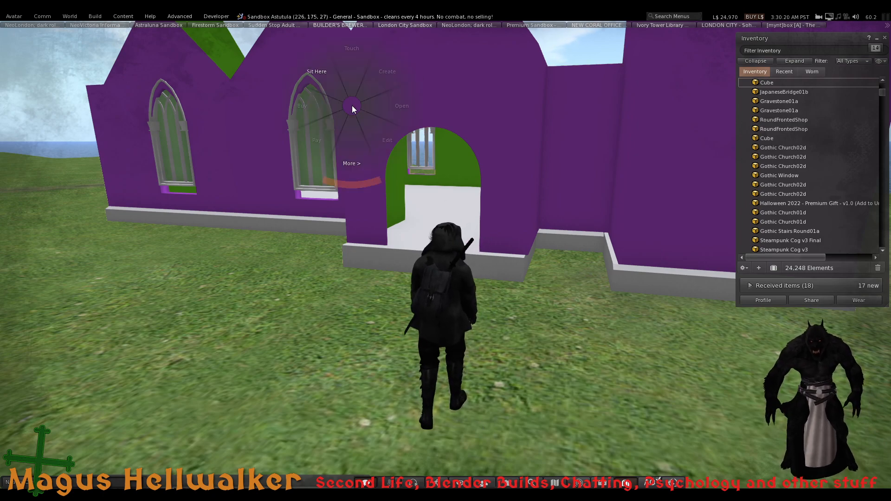
{"action": "left_click", "coordinate": [378, 128]}
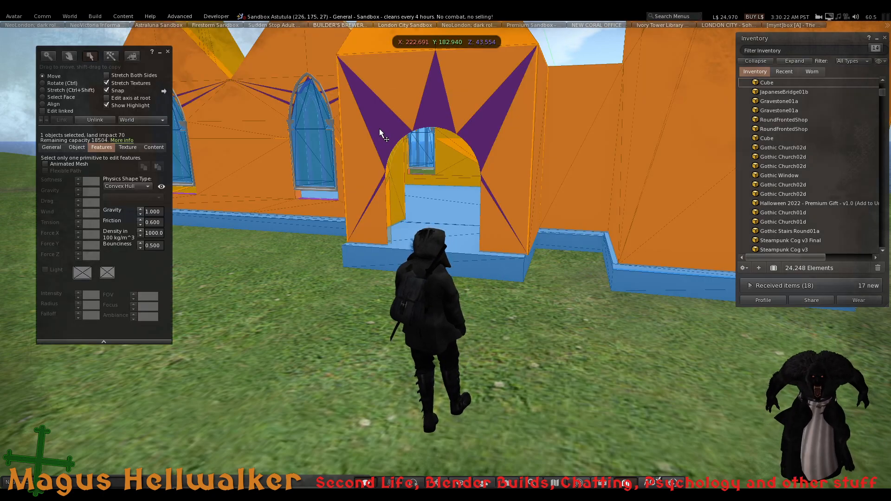
{"action": "key", "text": "ctrl+w"}
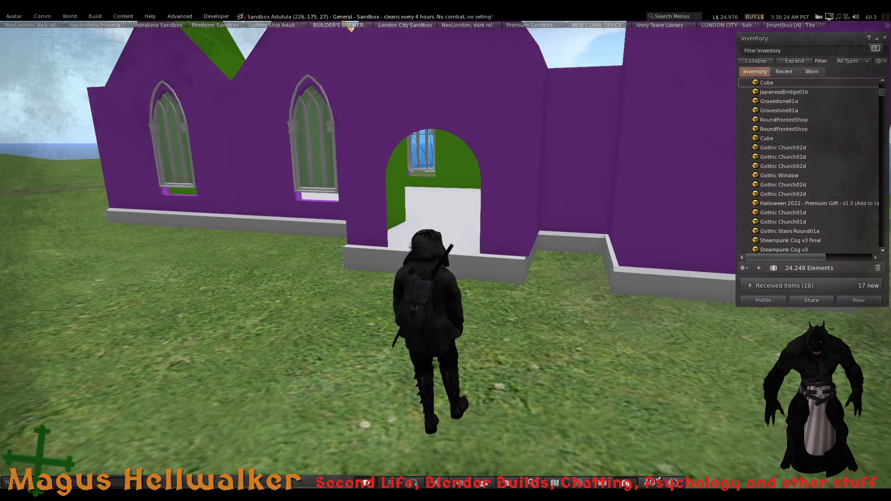
{"action": "left_click_drag", "start_coordinate": [408, 129], "coordinate": [450, 81], "text": "ctrl+alt"}
{"action": "left_click", "coordinate": [459, 125]}
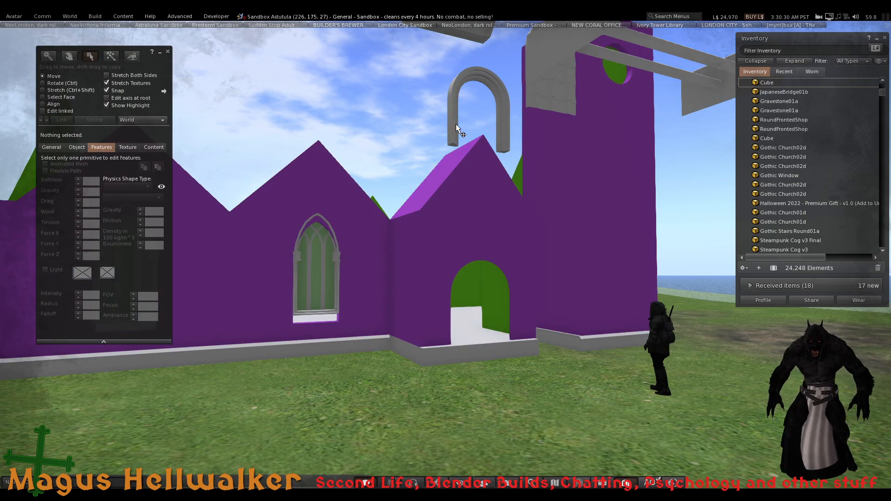
{"action": "left_click", "coordinate": [453, 129]}
{"action": "left_click", "coordinate": [54, 113]}
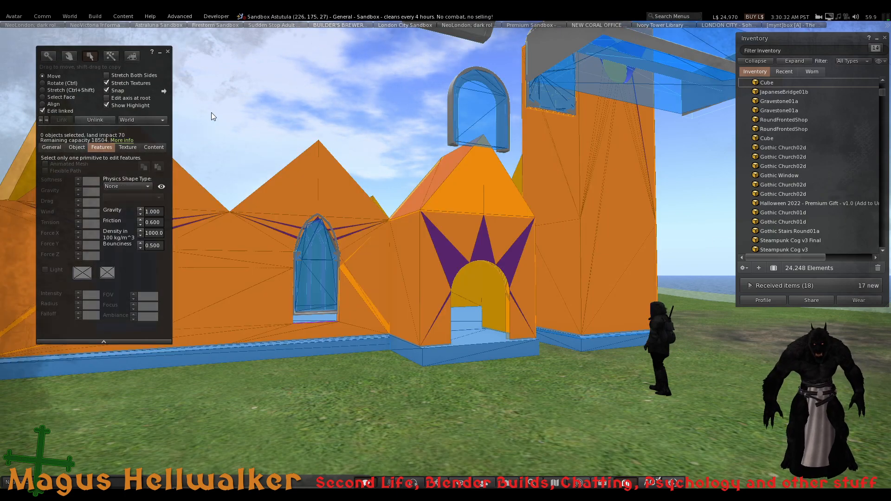
{"action": "left_click", "coordinate": [463, 116]}
{"action": "left_click", "coordinate": [456, 123]}
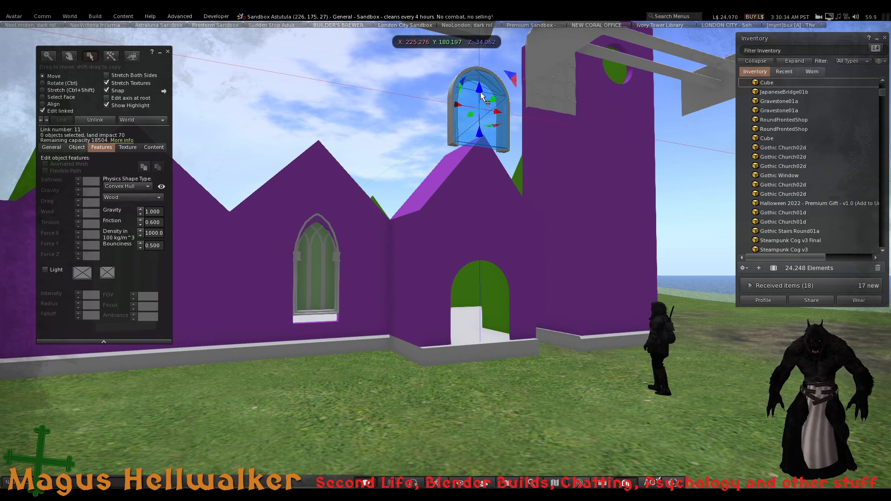
{"action": "left_click_drag", "start_coordinate": [483, 94], "coordinate": [497, 288]}
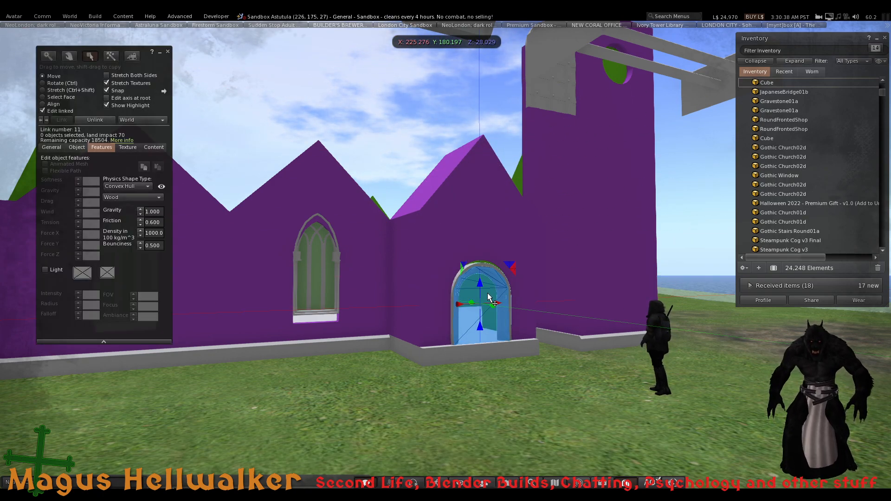
Set the physics shape type of the arched door frame to None and leave edit mode
{"action": "left_click", "coordinate": [124, 186]}
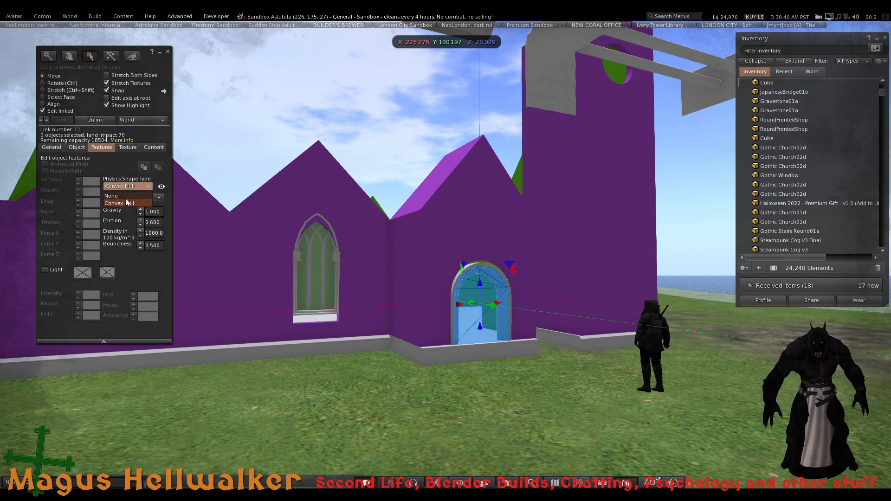
{"action": "left_click", "coordinate": [126, 199]}
{"action": "left_click", "coordinate": [491, 375]}
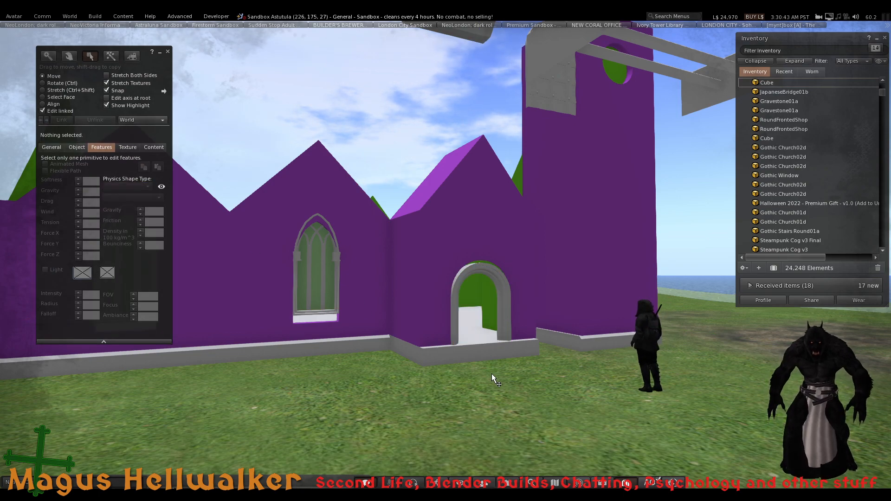
{"action": "key", "text": "Escape"}
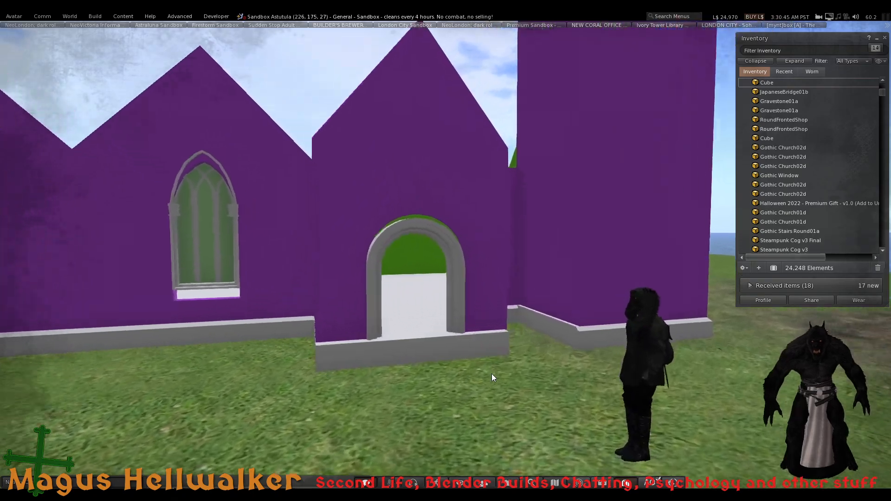
Walk the avatar in and out through the framed doorway to test whether the arch blocks passage
{"action": "key", "text": "Left"}
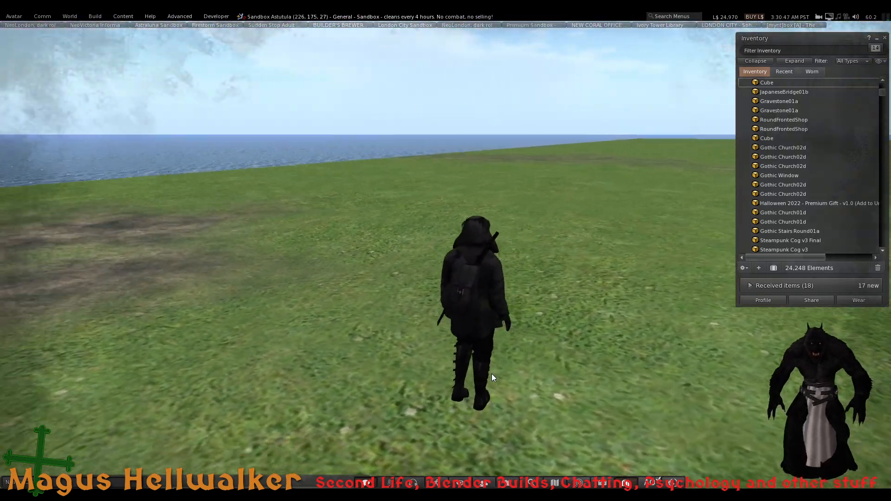
{"action": "key", "text": "Left"}
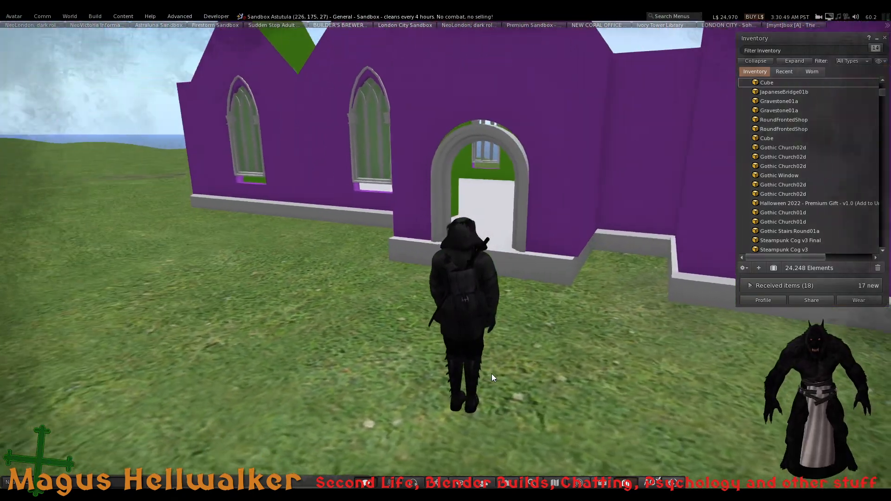
{"action": "key", "text": "Up"}
{"action": "key", "text": "Up"}
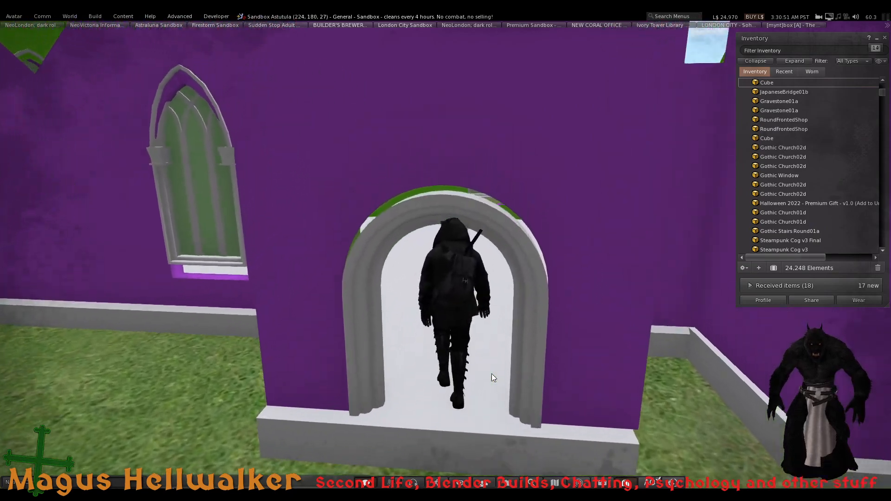
{"action": "key", "text": "Down"}
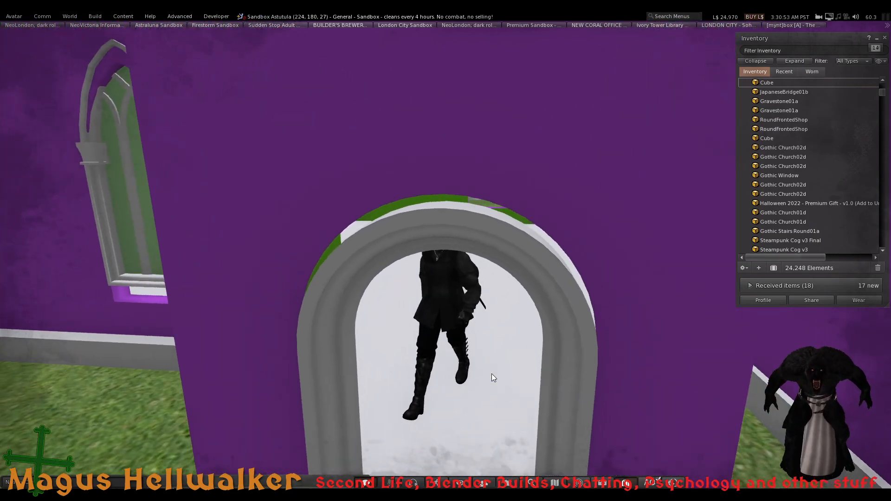
{"action": "key", "text": "Up"}
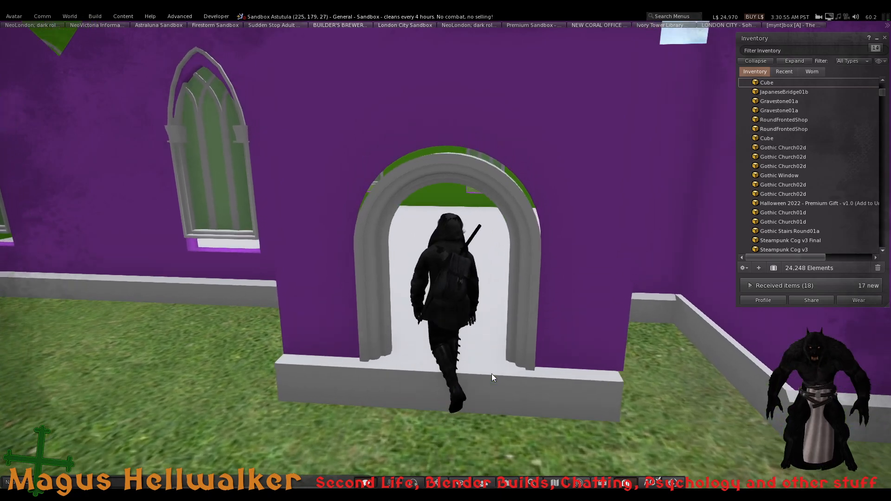
{"action": "key", "text": "Left"}
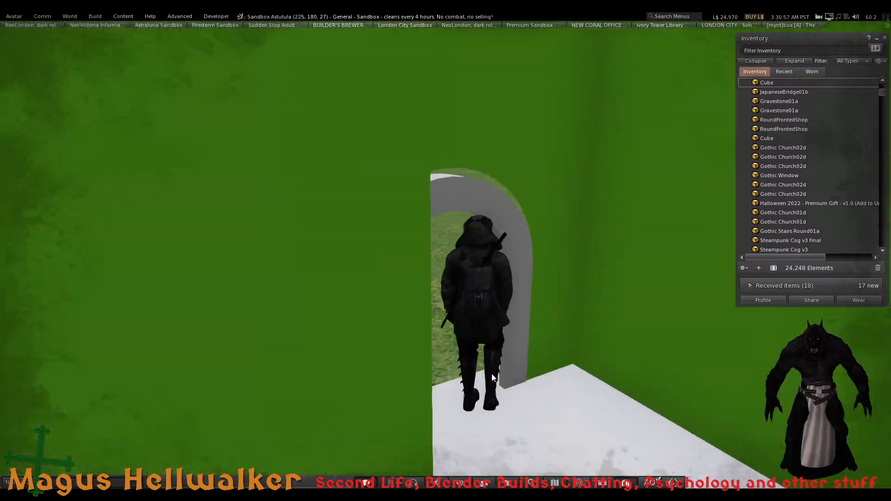
{"action": "key", "text": "Right"}
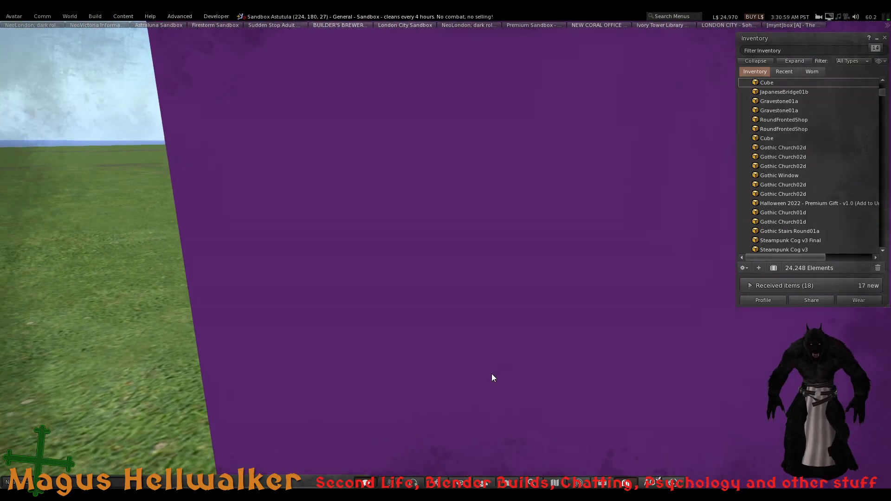
{"action": "key", "text": "Up"}
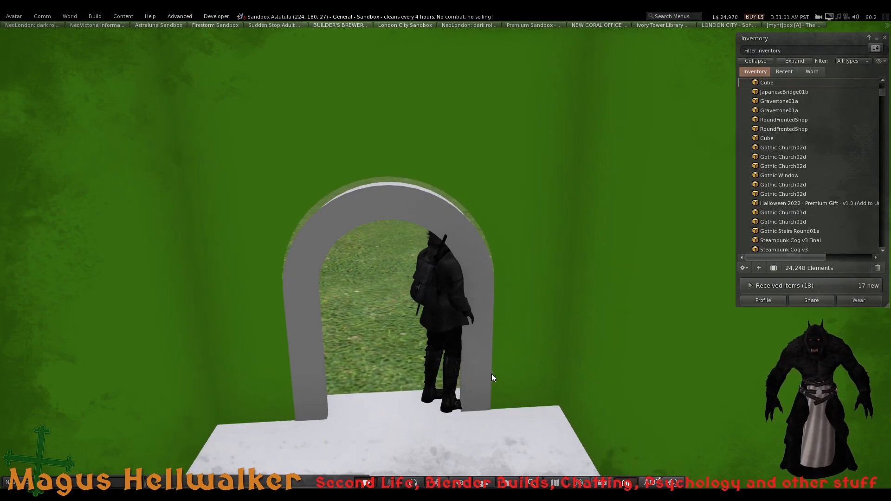
{"action": "key", "text": "Up"}
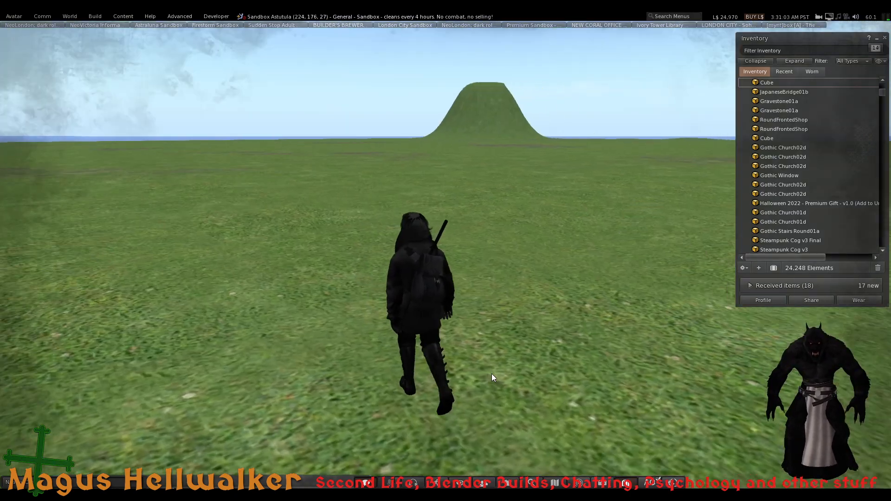
Turn the avatar to face the church and raise the linked arched door frame to a Z position of about 28.09 m
{"action": "key", "text": "Right"}
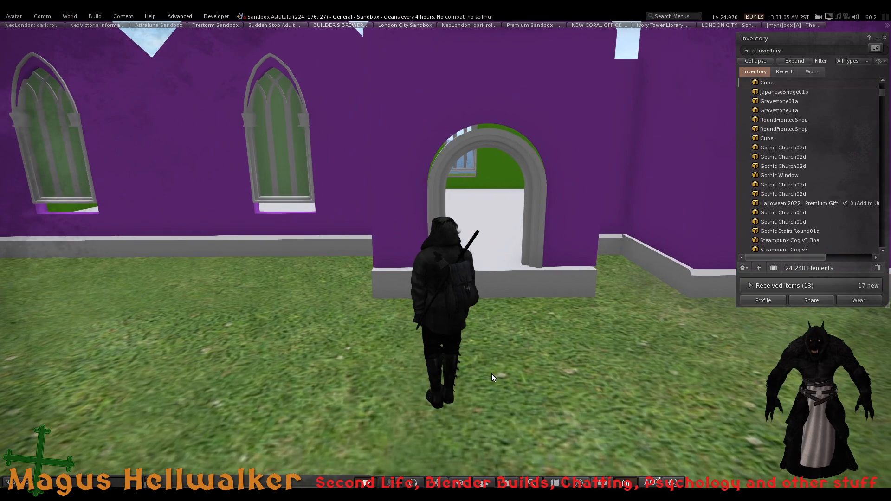
{"action": "right_click", "coordinate": [528, 222]}
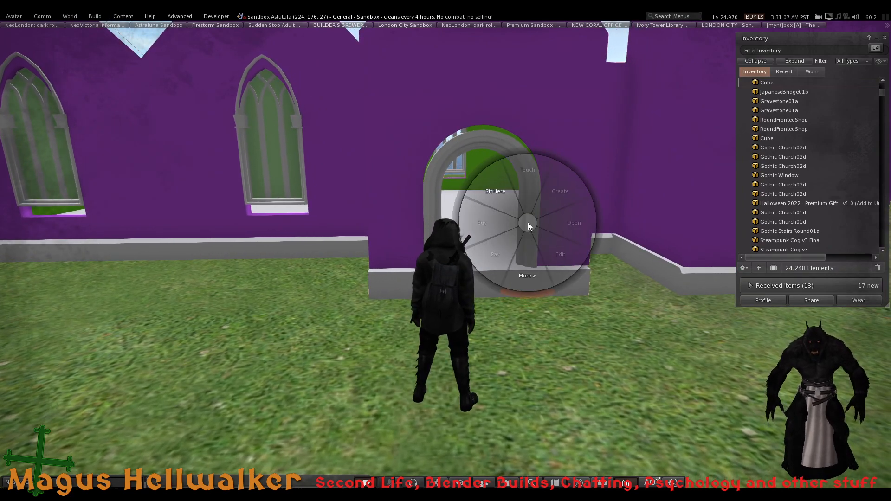
{"action": "left_click", "coordinate": [540, 213]}
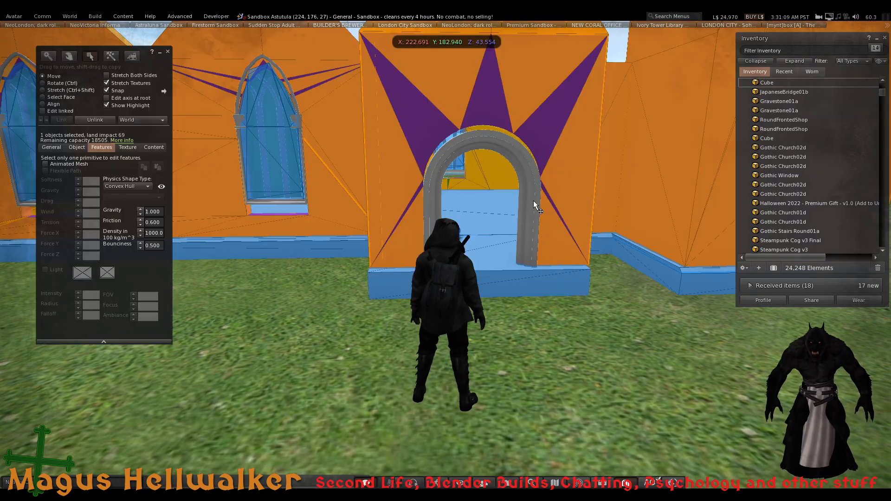
{"action": "left_click", "coordinate": [68, 113]}
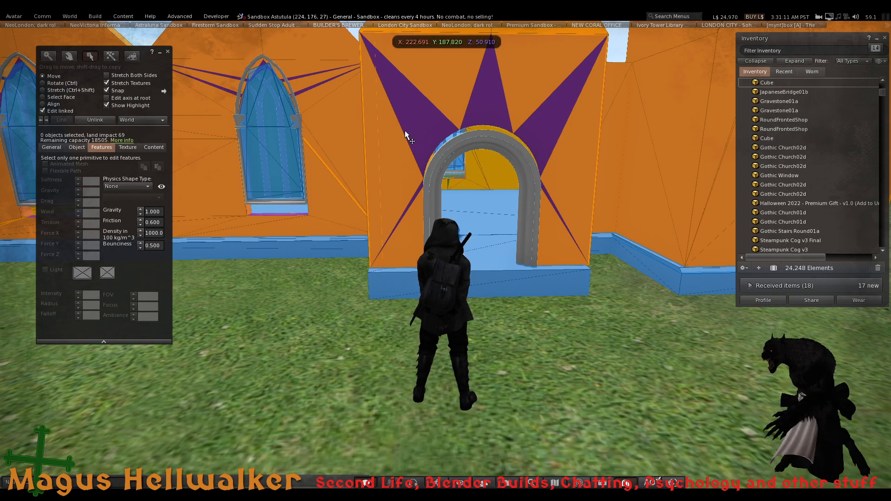
{"action": "left_click", "coordinate": [484, 143]}
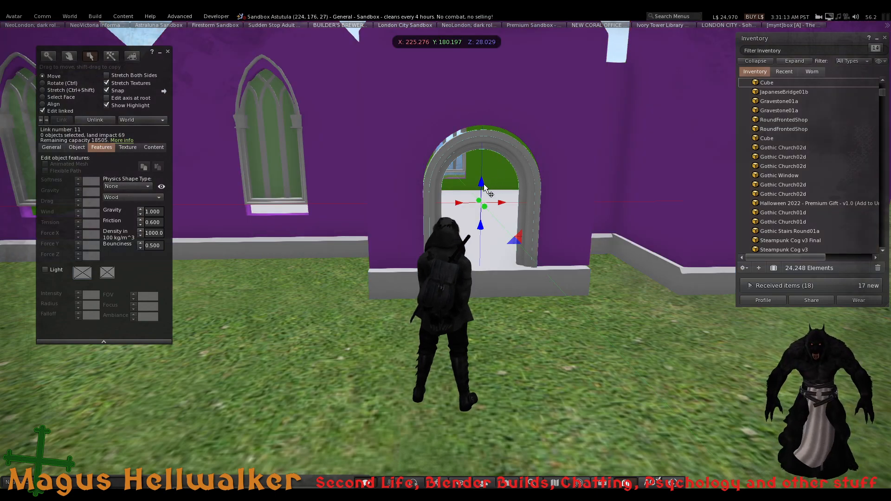
{"action": "left_click_drag", "start_coordinate": [481, 188], "coordinate": [453, 260]}
{"action": "key", "text": "Escape"}
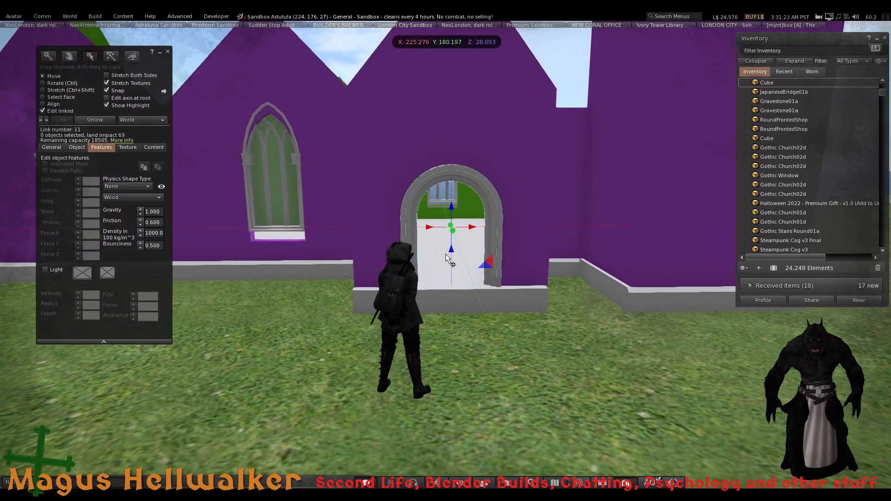
{"action": "key", "text": "Escape"}
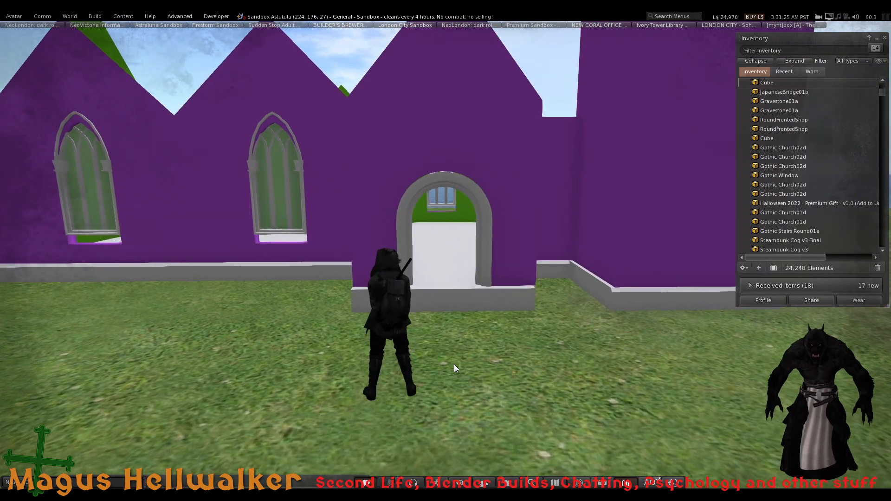
Bring the avatar up to the entrance and nudge the linked door frame up to a Z position of about 28.105 m
{"action": "key", "text": "Up"}
{"action": "key", "text": "Up"}
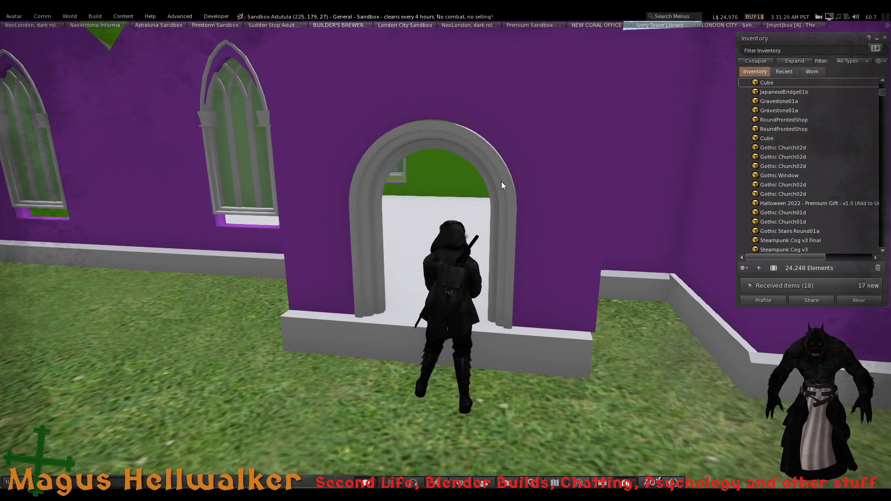
{"action": "scroll", "coordinate": [501, 182], "scroll_direction": "up", "scroll_amount": 3}
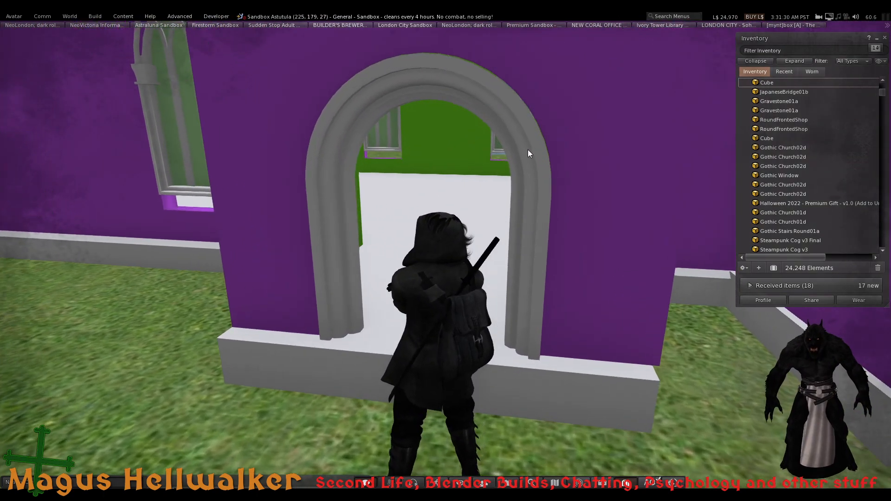
{"action": "right_click", "coordinate": [528, 150]}
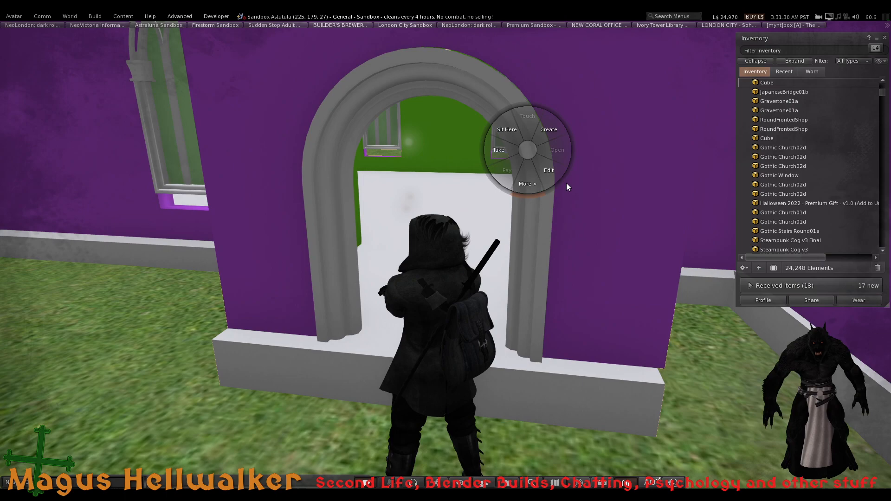
{"action": "left_click", "coordinate": [536, 170]}
{"action": "left_click", "coordinate": [69, 116]}
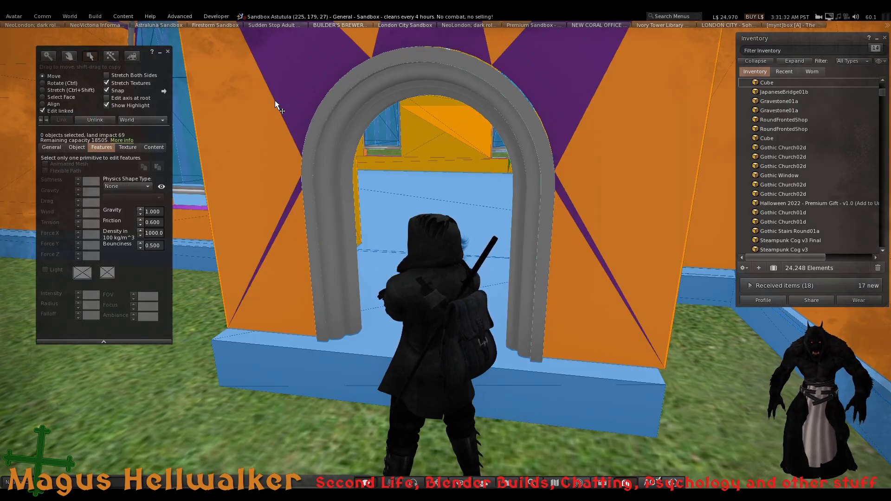
{"action": "left_click", "coordinate": [429, 78]}
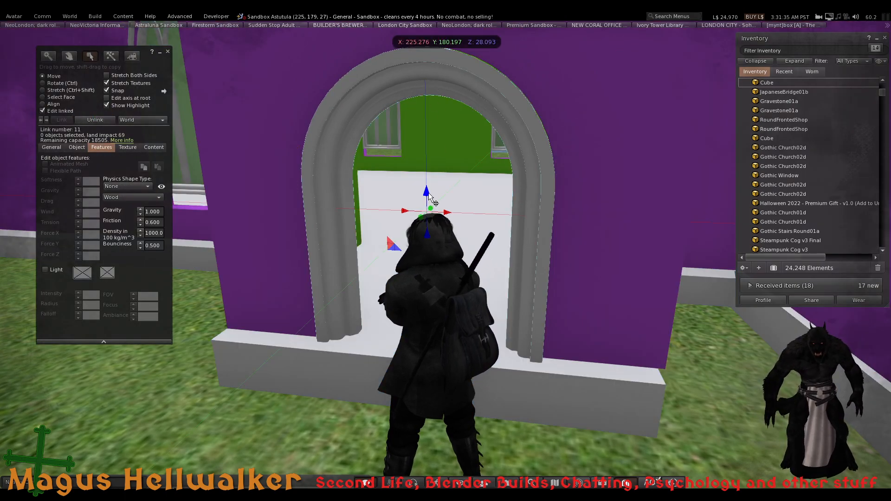
{"action": "left_click_drag", "start_coordinate": [430, 195], "coordinate": [430, 192]}
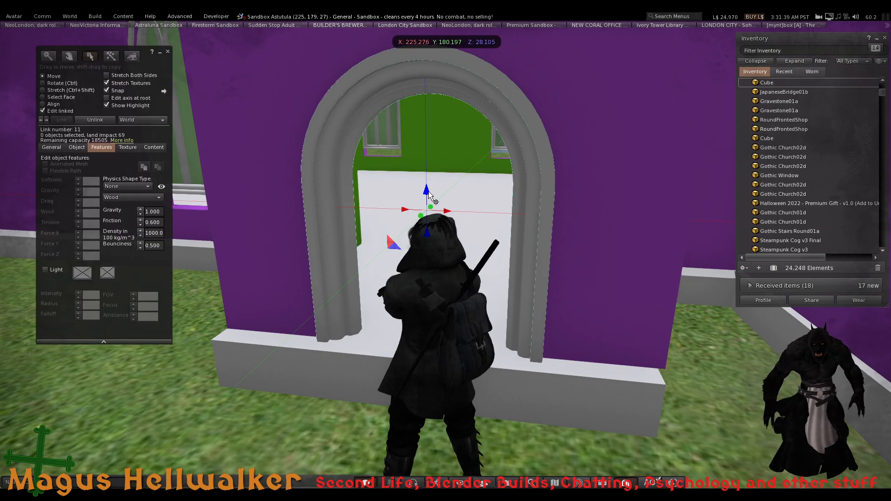
{"action": "key", "text": "Escape"}
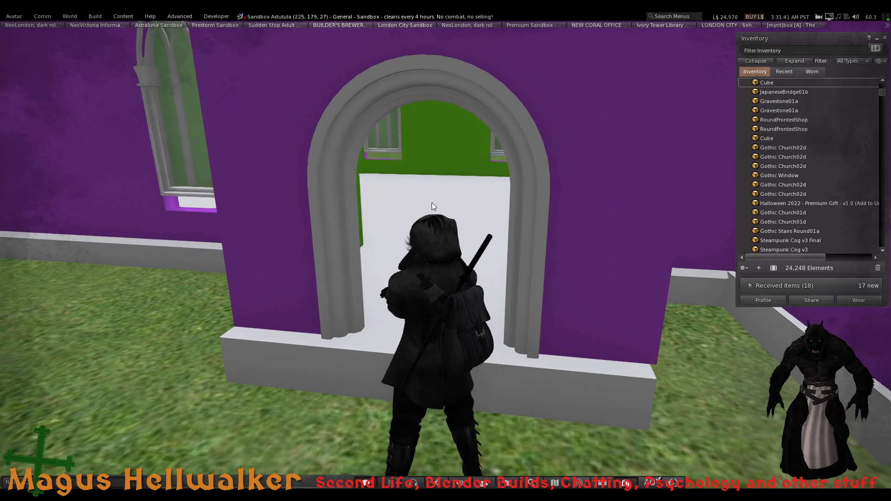
Walk the avatar into the church and back out through the doorway to test the passage, and turn it to face the entrance
{"action": "key", "text": "Up"}
{"action": "key", "text": "Up"}
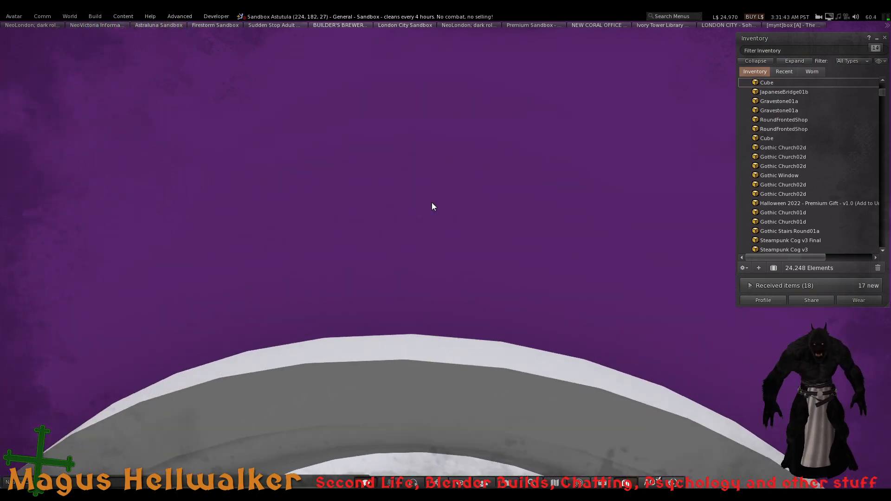
{"action": "key", "text": "Left"}
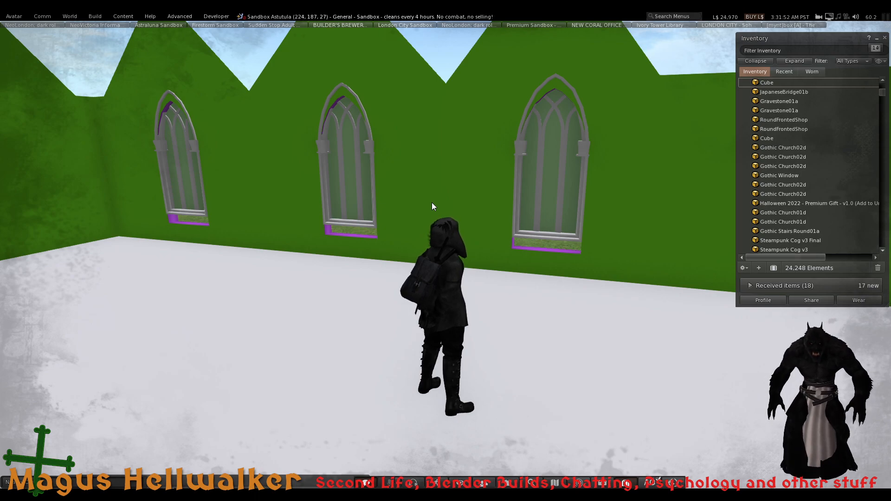
{"action": "key", "text": "Left"}
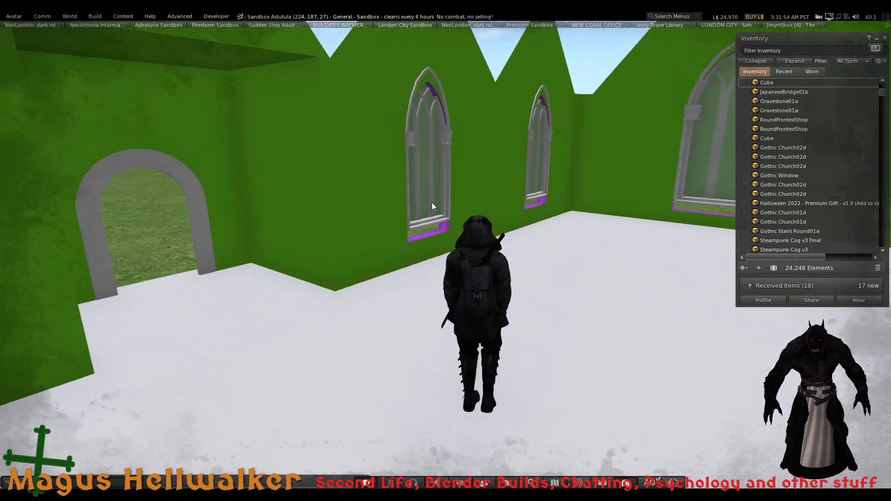
{"action": "key", "text": "Left"}
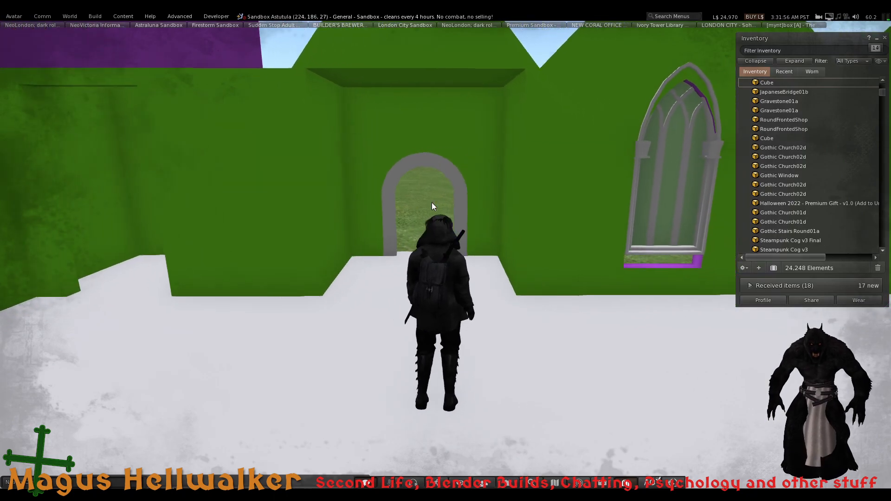
{"action": "key", "text": "Up"}
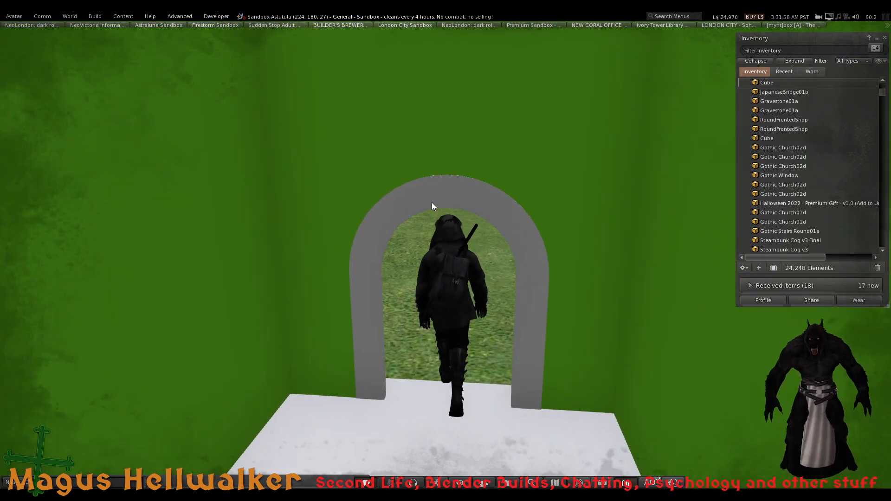
{"action": "key", "text": "Up"}
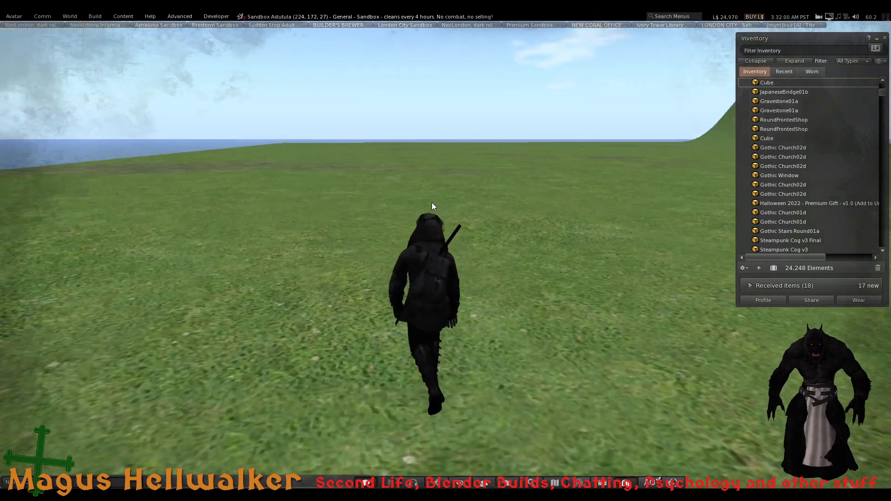
{"action": "key", "text": "Right"}
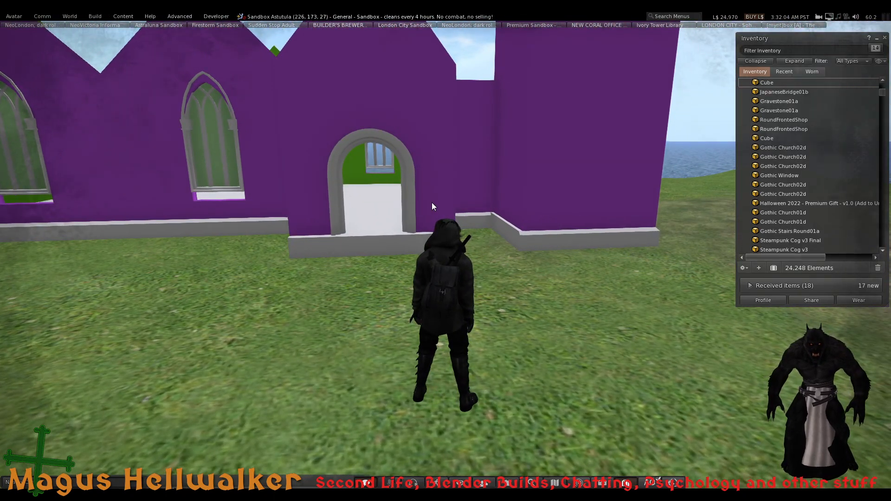
Upload the MainWalls_Base_Color.png image as a texture and apply it to the church's purple outer walls
{"action": "left_click_drag", "start_coordinate": [287, 107], "coordinate": [427, 205], "text": "alt"}
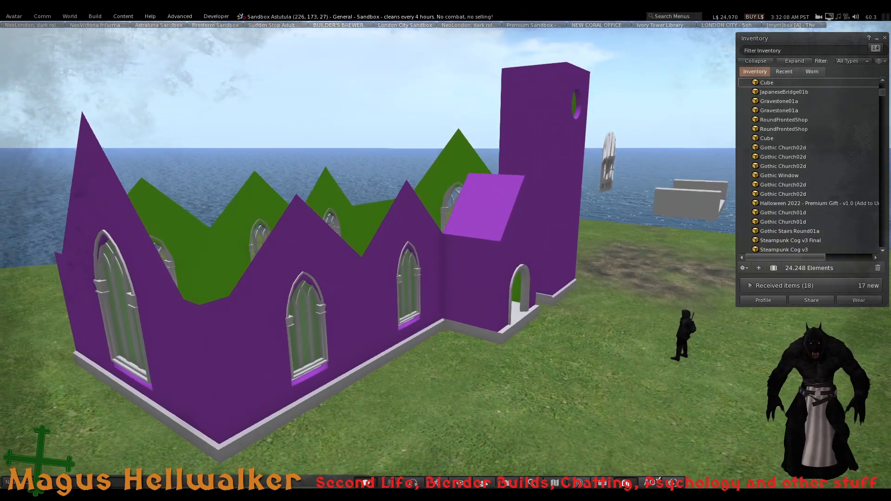
{"action": "left_click_drag", "start_coordinate": [443, 234], "coordinate": [444, 300], "text": "ctrl+alt"}
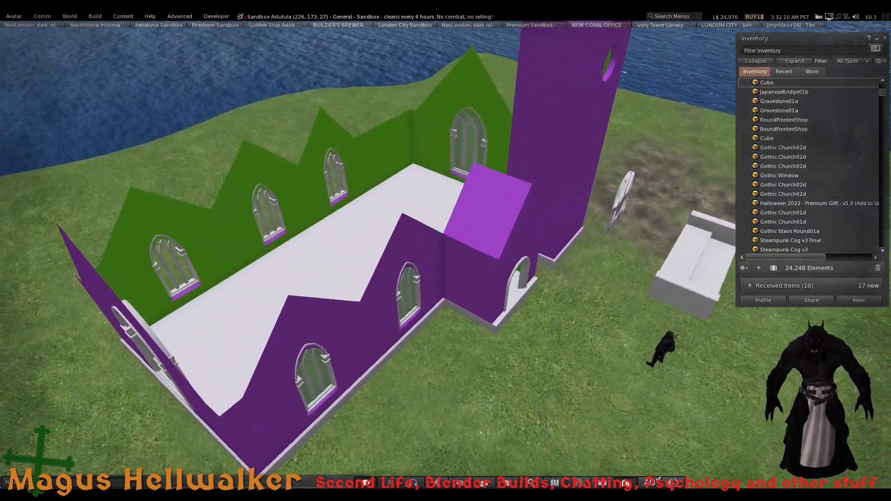
{"action": "left_click_drag", "start_coordinate": [443, 233], "coordinate": [444, 149], "text": "ctrl+alt"}
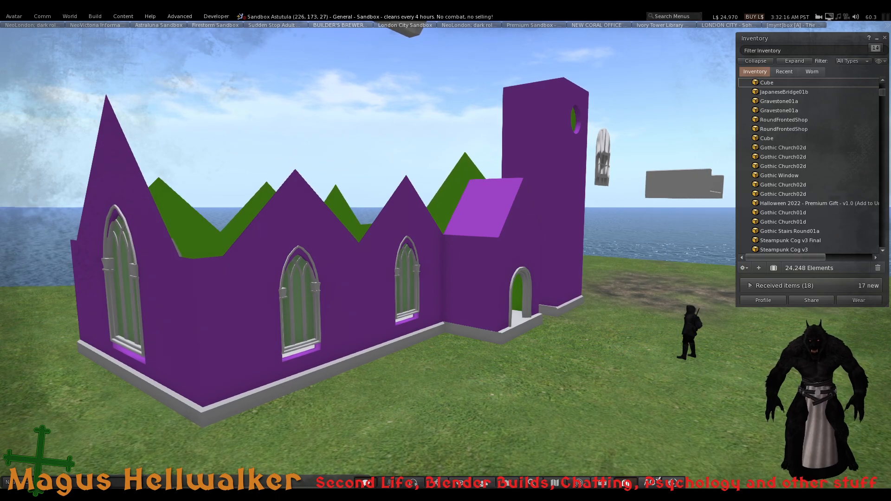
{"action": "left_click_drag", "start_coordinate": [444, 234], "coordinate": [447, 253], "text": "alt"}
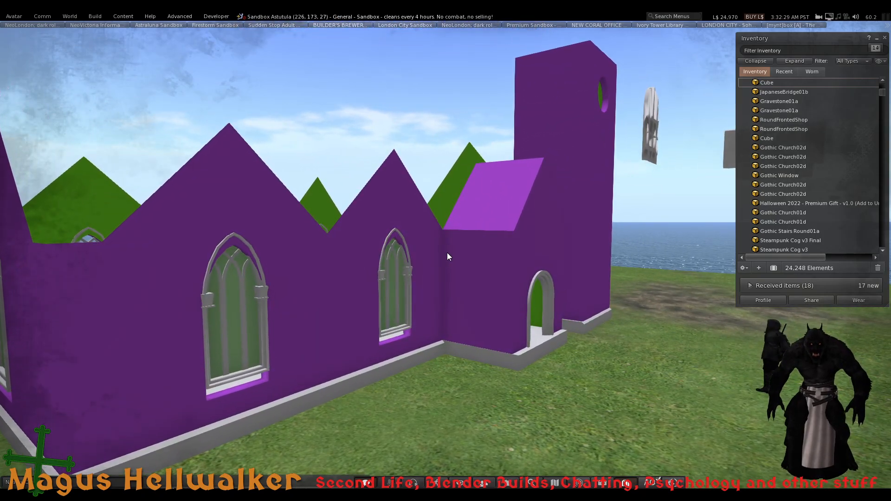
{"action": "left_click", "coordinate": [95, 17]}
{"action": "mouse_move", "coordinate": [129, 142]}
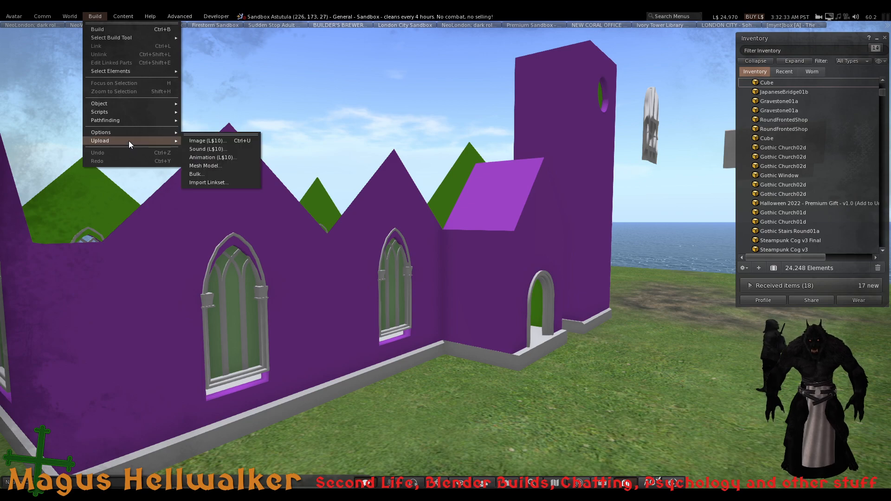
{"action": "left_click", "coordinate": [236, 135]}
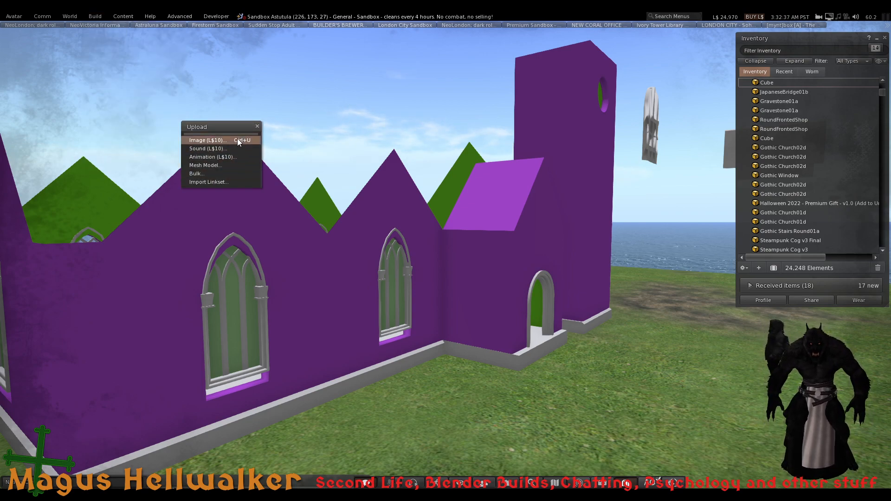
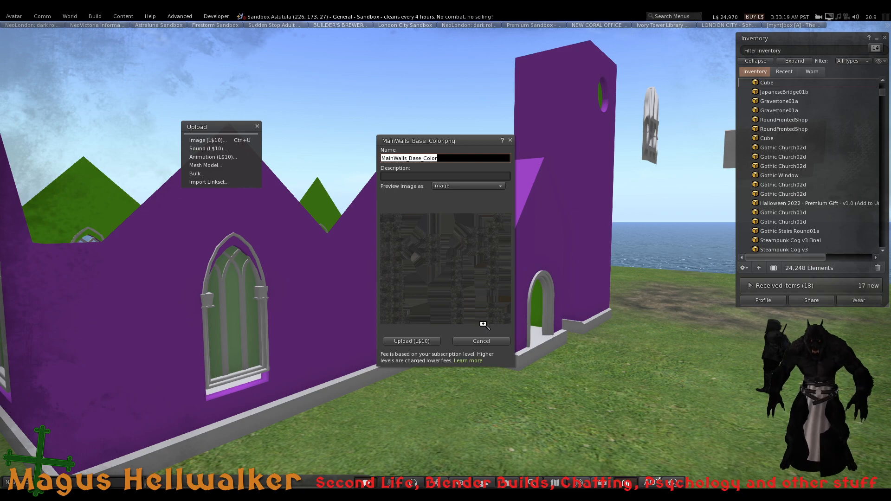
{"action": "left_click", "coordinate": [428, 342]}
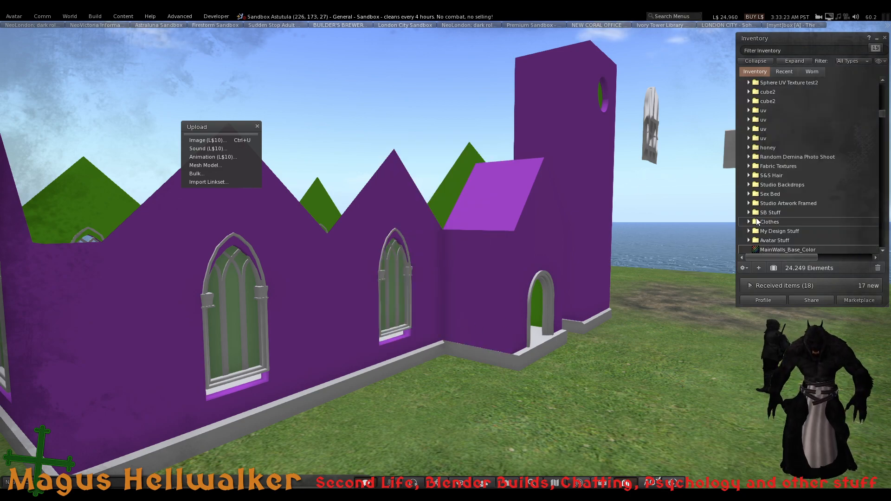
{"action": "left_click", "coordinate": [788, 252]}
{"action": "left_click_drag", "start_coordinate": [788, 251], "coordinate": [498, 276]}
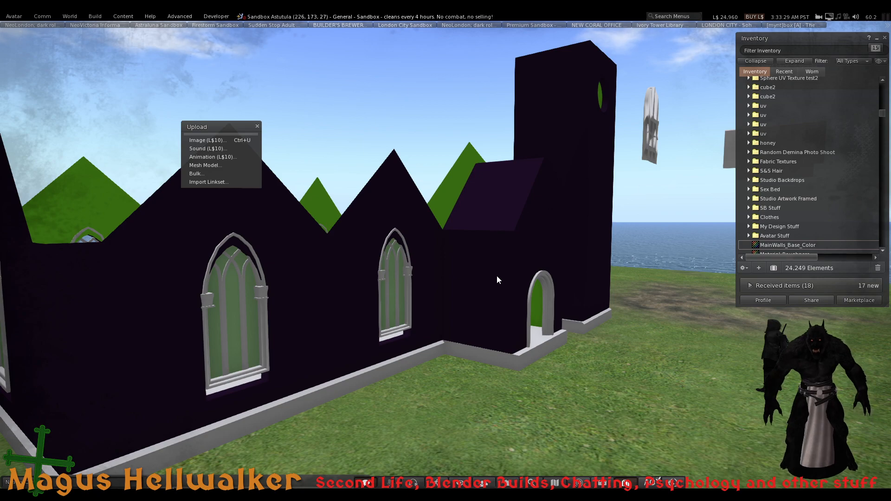
Open the linked church for editing and turn off its physics shape display
{"action": "right_click", "coordinate": [336, 281]}
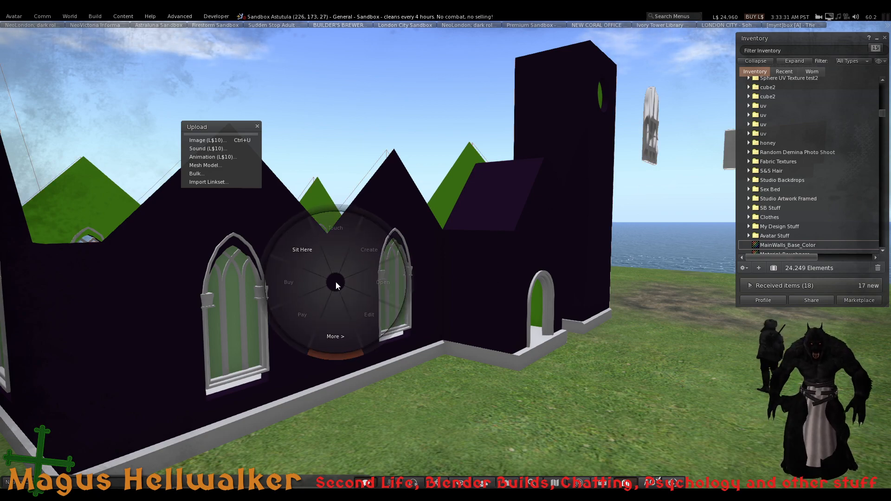
{"action": "left_click", "coordinate": [367, 302]}
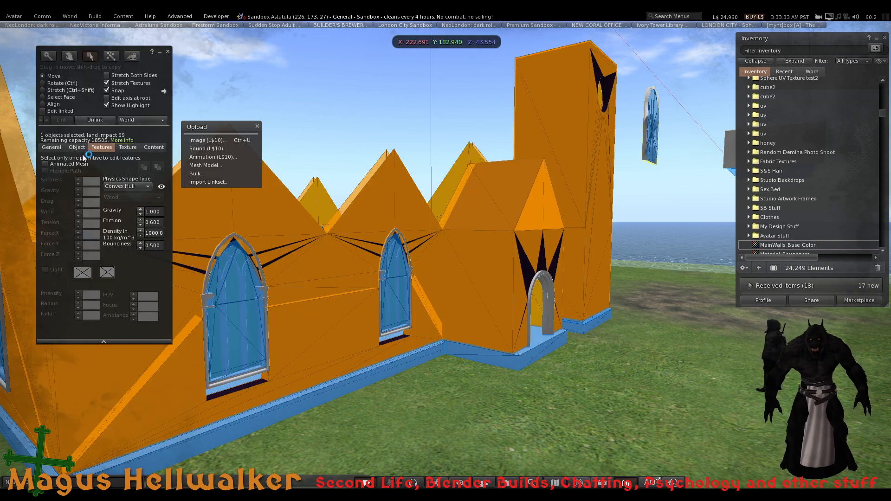
{"action": "left_click", "coordinate": [165, 186]}
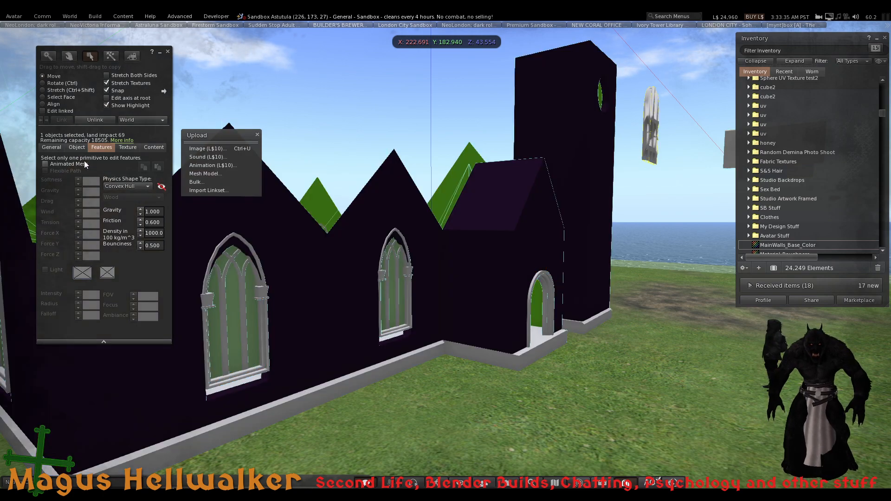
Tint the whole linked church light grey (RGB 191, 191, 191) and apply the MainWalls_Base_Color texture to it
{"action": "left_click", "coordinate": [117, 149]}
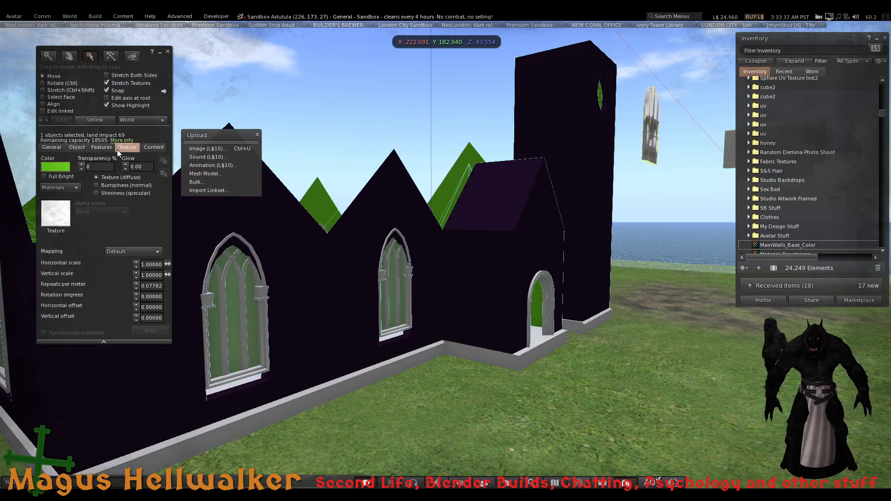
{"action": "left_click", "coordinate": [55, 166]}
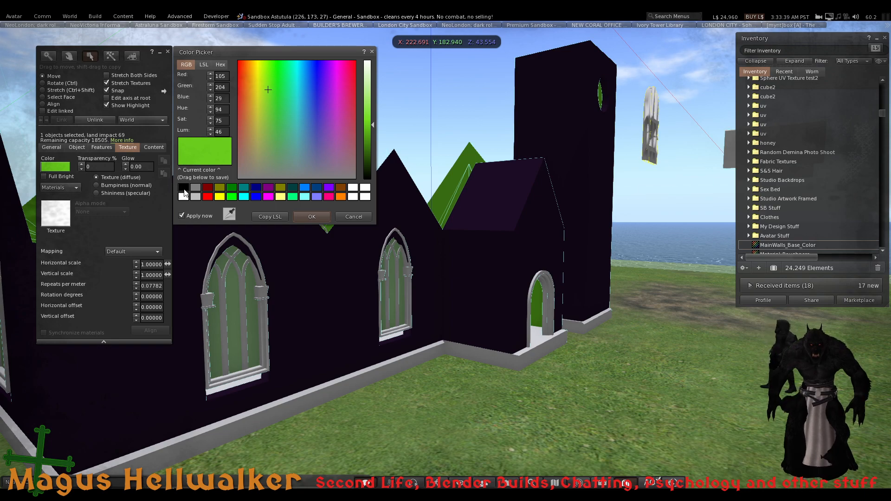
{"action": "left_click", "coordinate": [196, 197]}
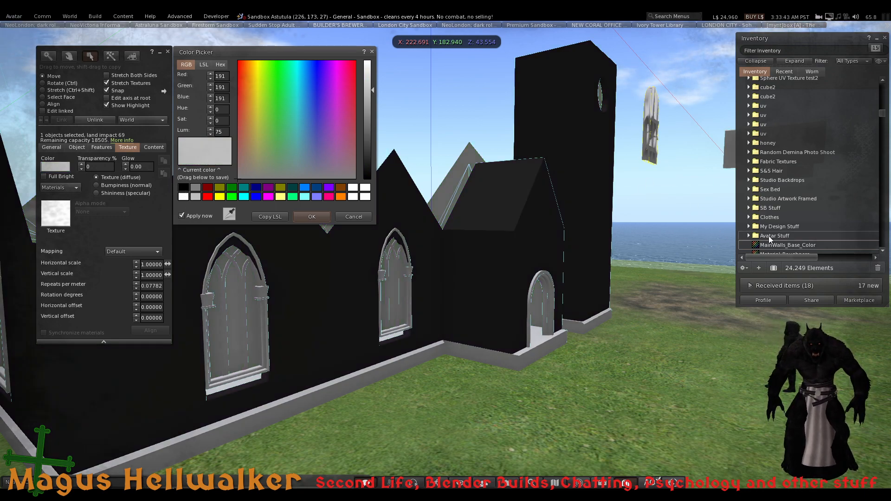
{"action": "left_click_drag", "start_coordinate": [777, 245], "coordinate": [61, 226]}
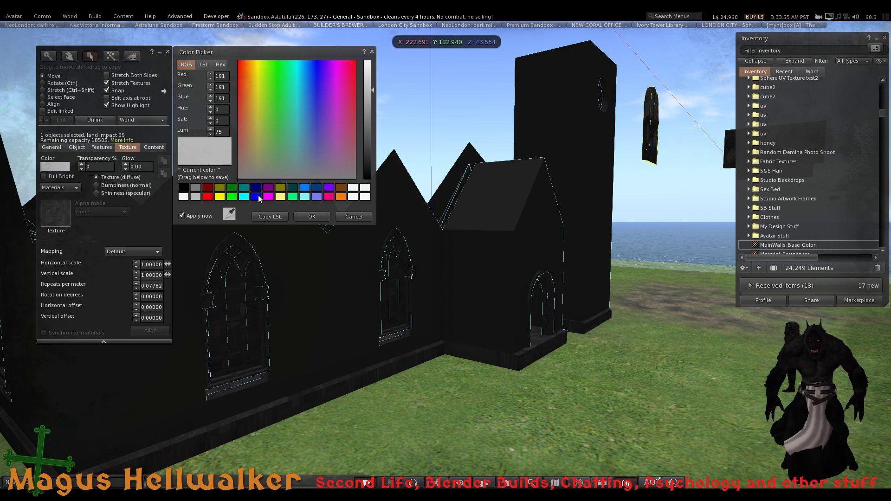
{"action": "left_click", "coordinate": [312, 218]}
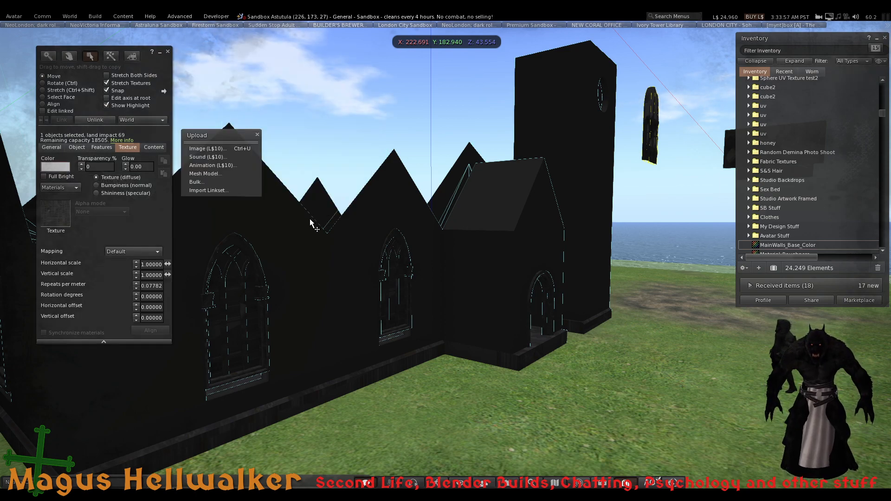
Reset only the outer wall face and the large end window's frame to the Blank texture
{"action": "left_click_drag", "start_coordinate": [301, 208], "coordinate": [445, 264], "text": "alt"}
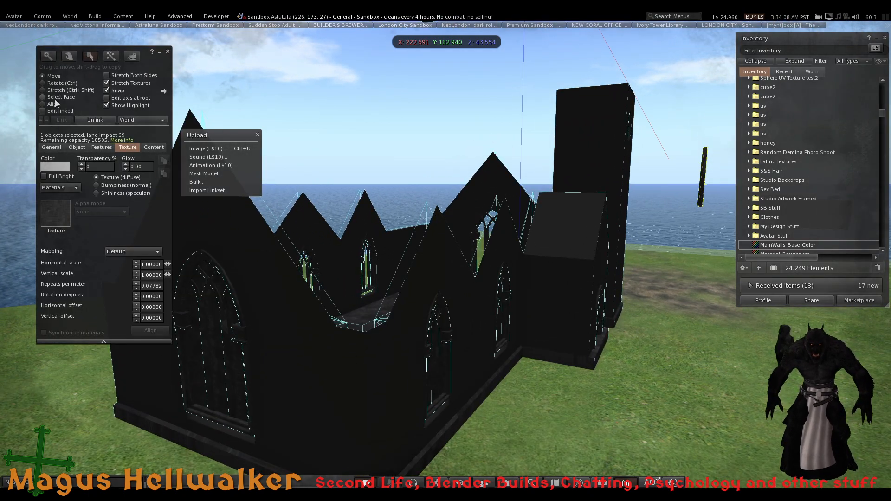
{"action": "left_click", "coordinate": [54, 99]}
{"action": "left_click", "coordinate": [380, 361]}
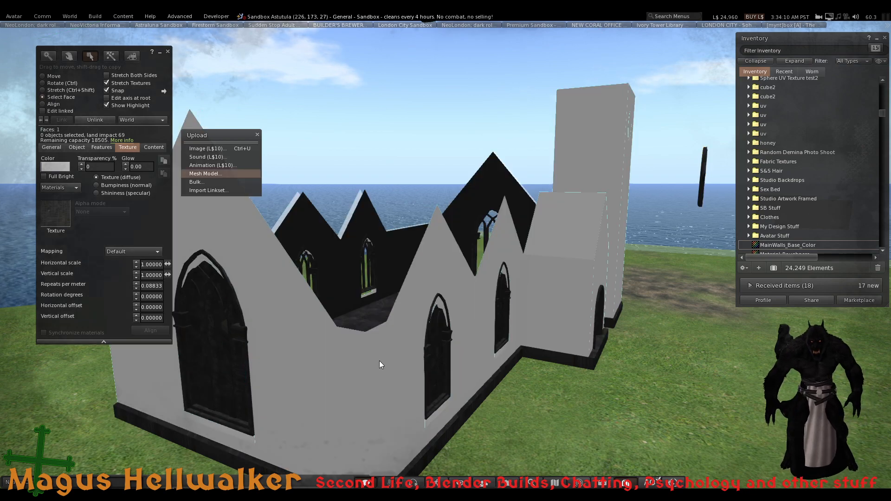
{"action": "left_click", "coordinate": [48, 221]}
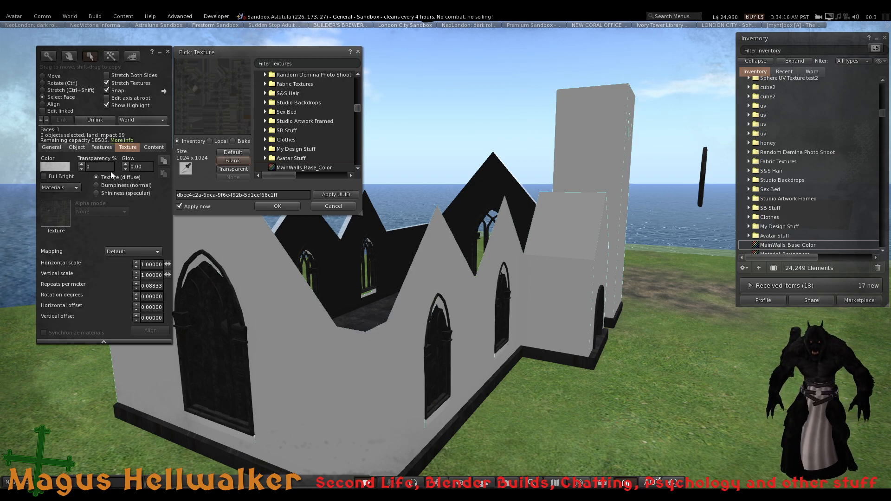
{"action": "left_click", "coordinate": [248, 161]}
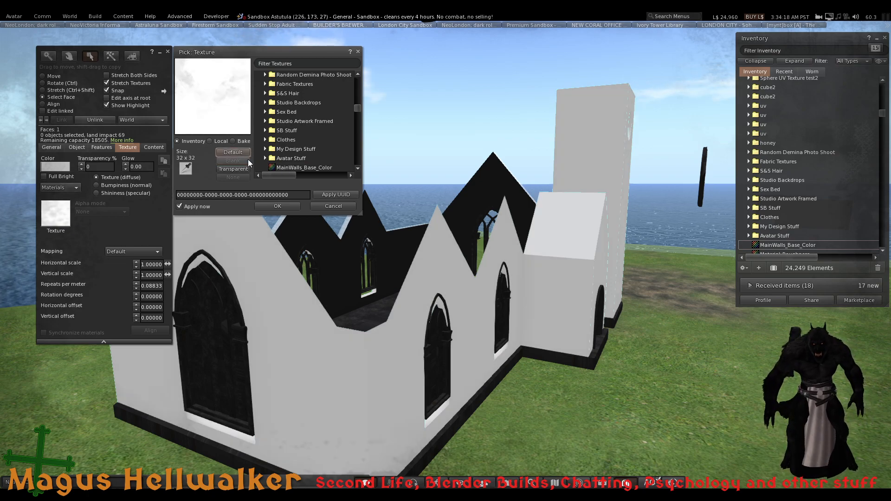
{"action": "left_click", "coordinate": [227, 343]}
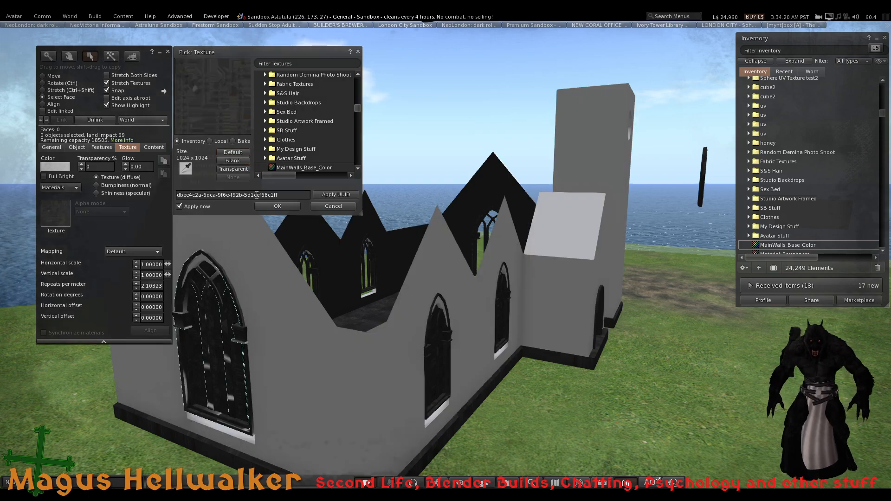
{"action": "left_click", "coordinate": [244, 161]}
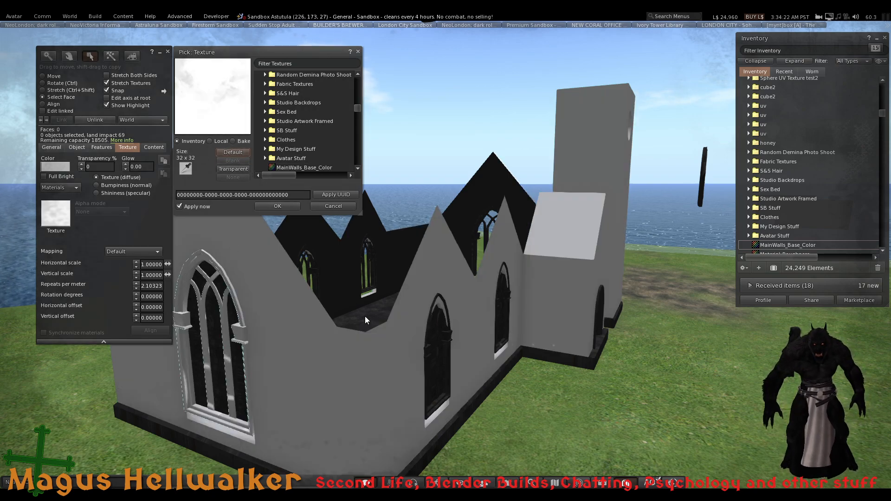
Reset the church floor, the inner walls and the nearest side window's frame to the Blank texture
{"action": "left_click", "coordinate": [365, 321]}
{"action": "left_click", "coordinate": [234, 160]}
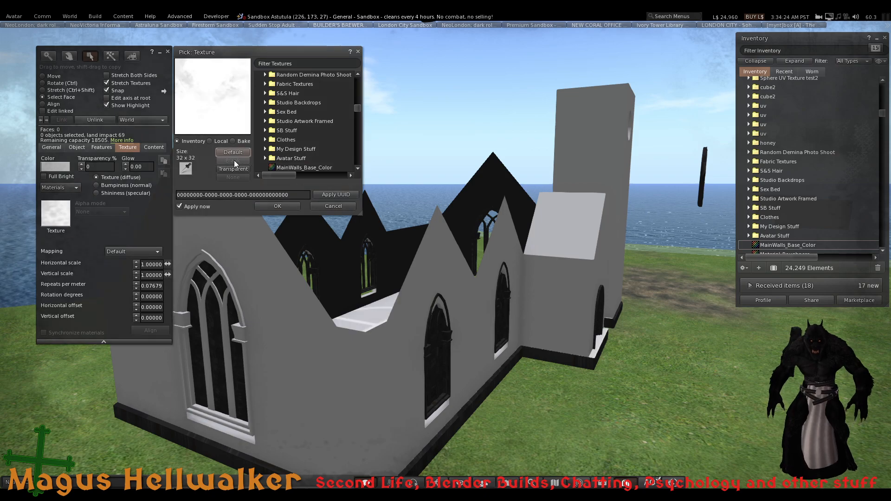
{"action": "left_click", "coordinate": [342, 283]}
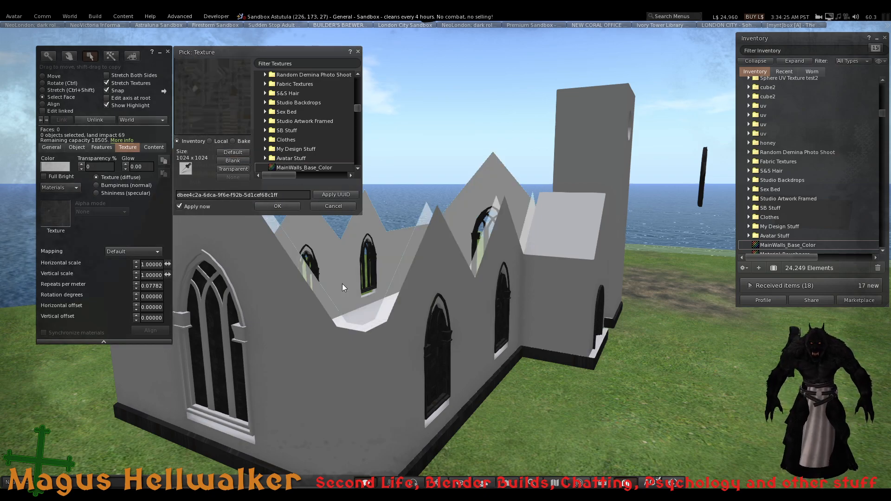
{"action": "left_click", "coordinate": [225, 160]}
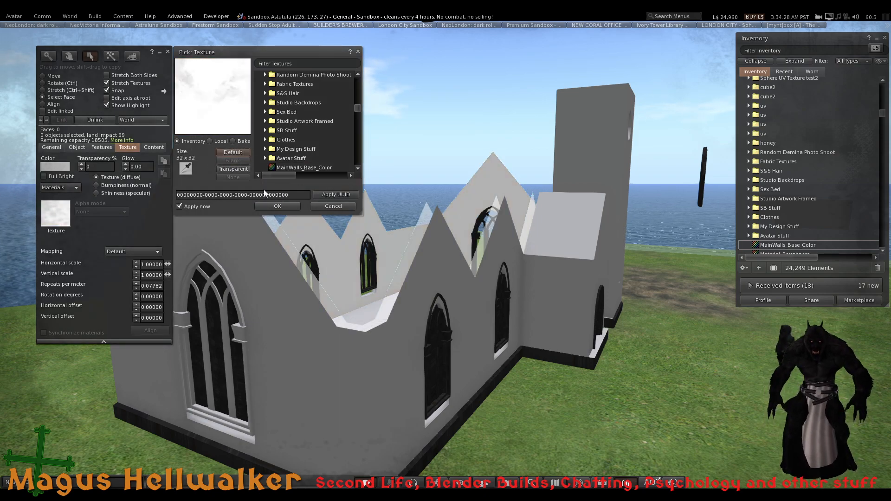
{"action": "left_click", "coordinate": [447, 339]}
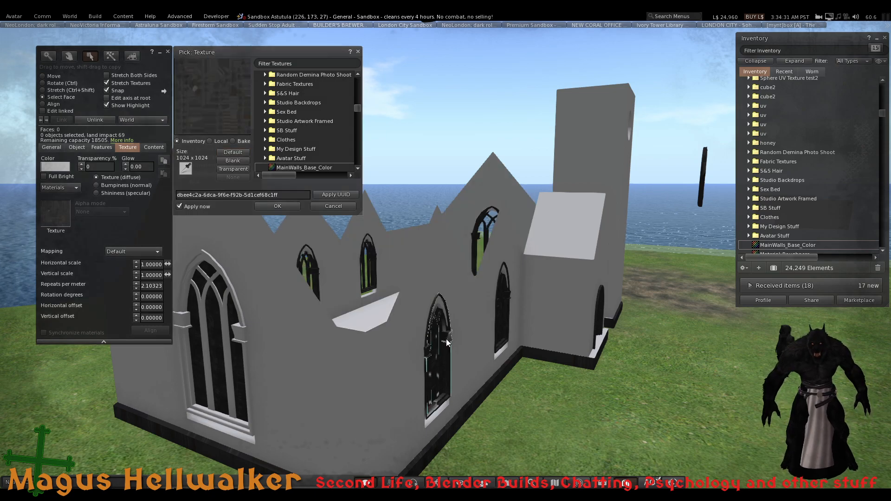
{"action": "left_click", "coordinate": [247, 161]}
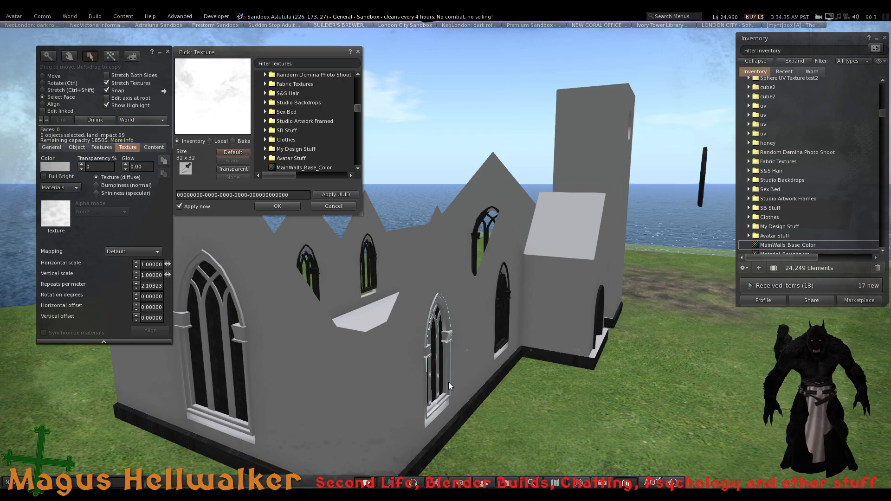
Reapply the MainWalls_Base_Color texture to the outer wall face and preview the image at full size
{"action": "left_click_drag", "start_coordinate": [449, 385], "coordinate": [431, 264], "text": "alt"}
{"action": "left_click", "coordinate": [307, 295]}
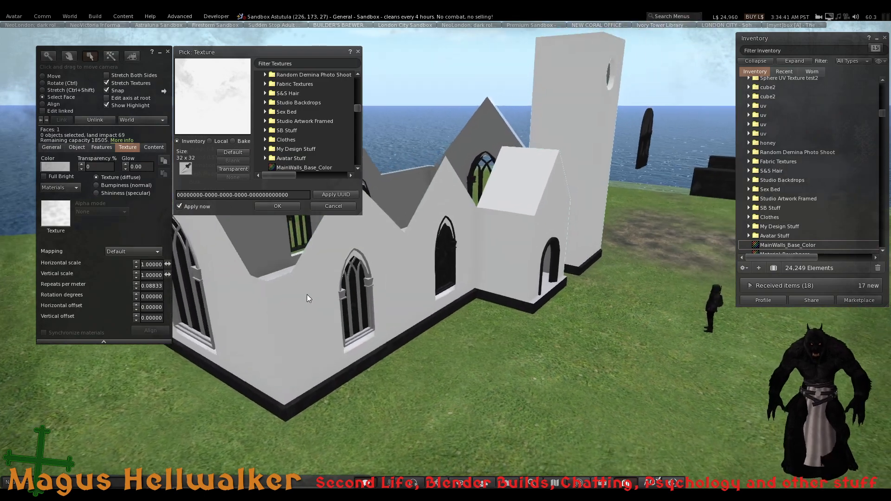
{"action": "left_click", "coordinate": [298, 169]}
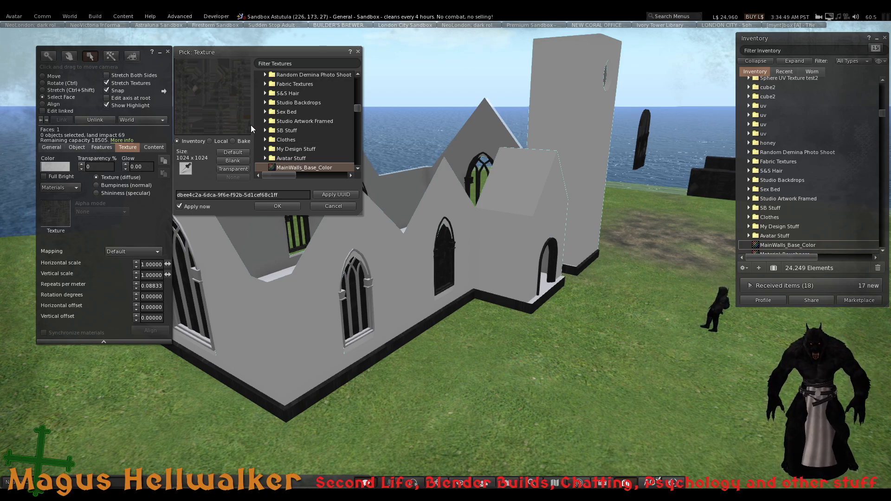
{"action": "double_click", "coordinate": [779, 245]}
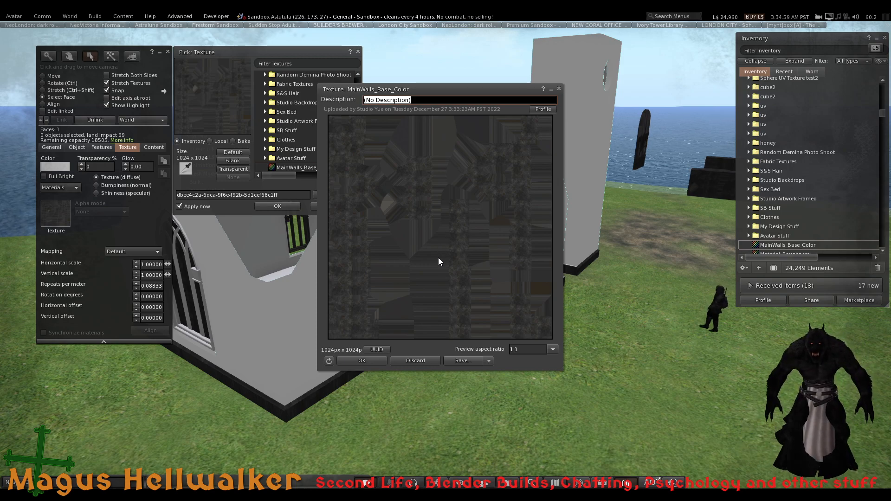
{"action": "left_click", "coordinate": [560, 88]}
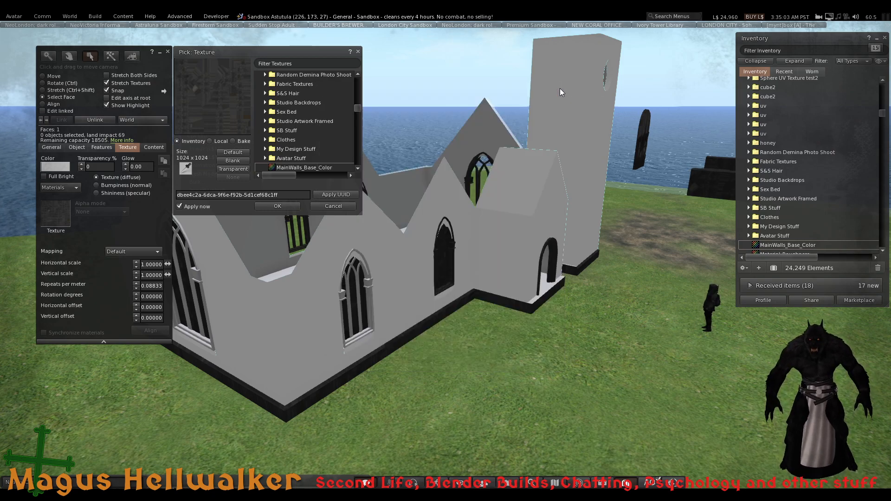
Check the outer walls' bumpiness settings and examine the whole church with the roof and pillars hovering above it
{"action": "left_click", "coordinate": [107, 186]}
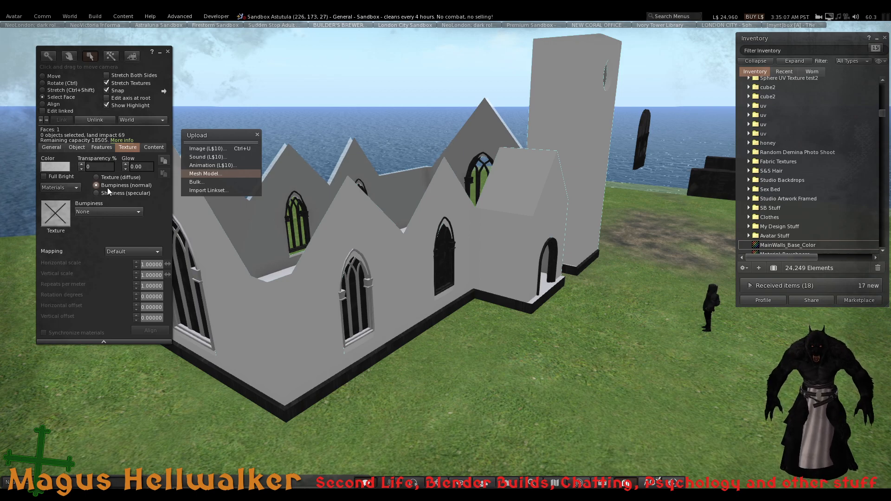
{"action": "key", "text": "alt"}
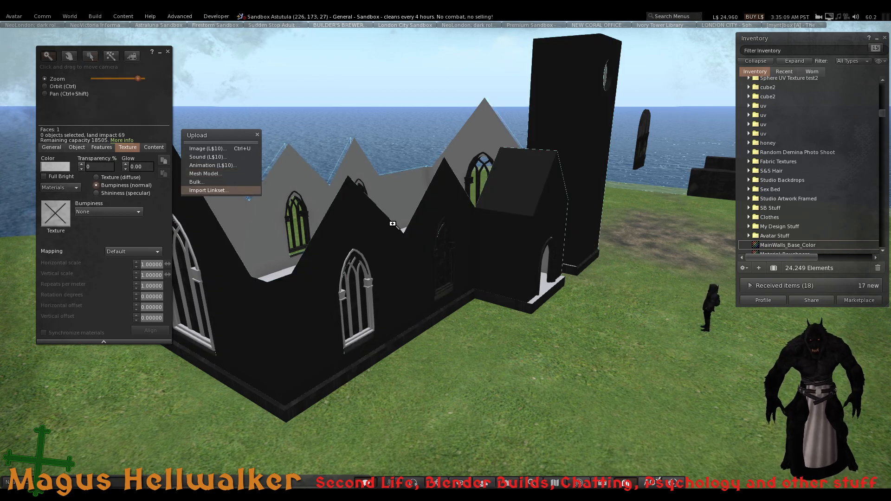
{"action": "left_click_drag", "start_coordinate": [393, 223], "coordinate": [457, 414], "text": "ctrl+alt"}
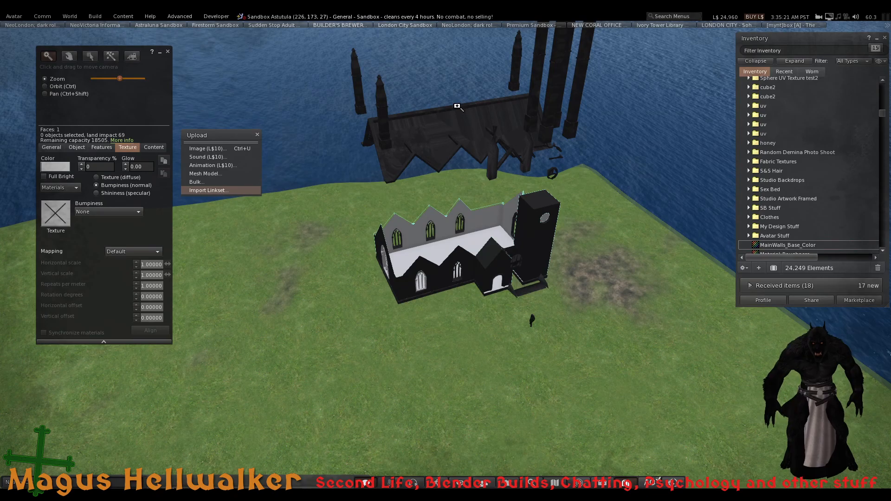
{"action": "left_click_drag", "start_coordinate": [457, 106], "coordinate": [458, 47], "text": "alt"}
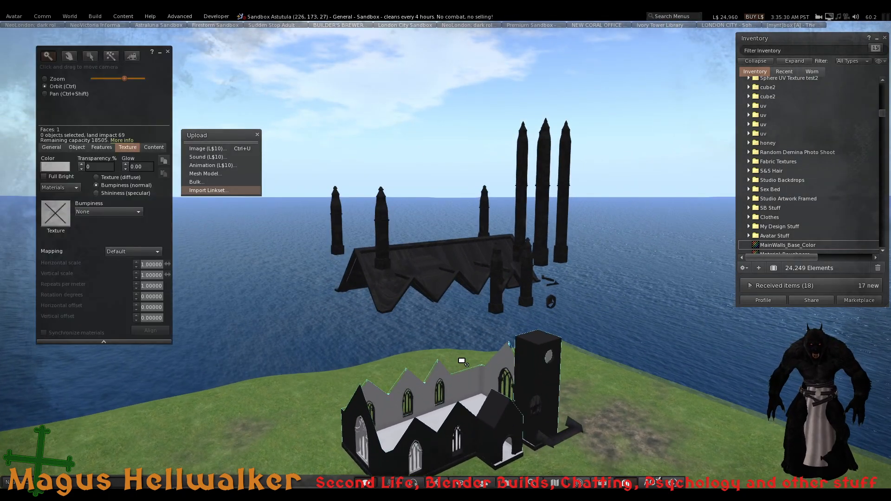
{"action": "left_click_drag", "start_coordinate": [461, 360], "coordinate": [462, 315], "text": "ctrl+alt"}
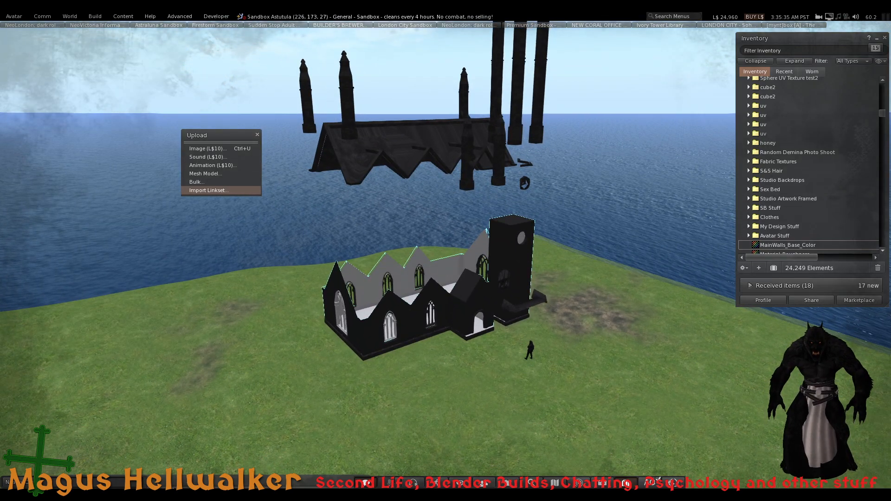
{"action": "left_click_drag", "start_coordinate": [435, 134], "coordinate": [437, 116], "text": "alt"}
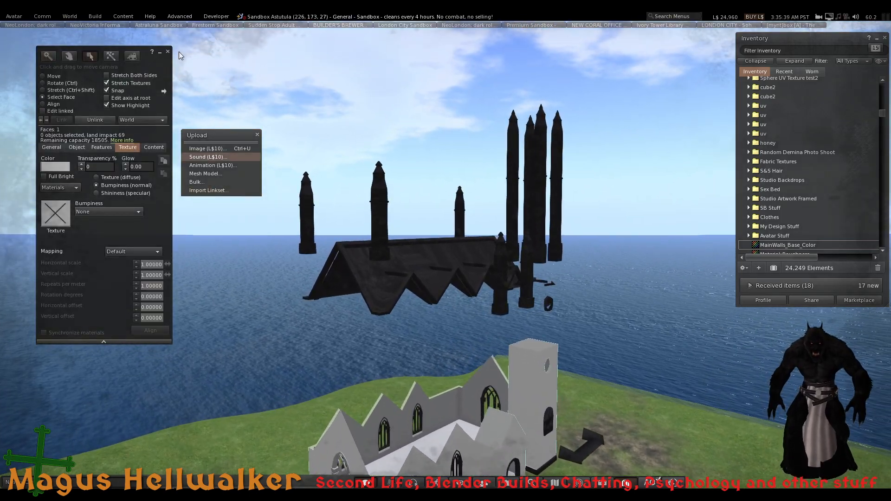
{"action": "left_click", "coordinate": [167, 51]}
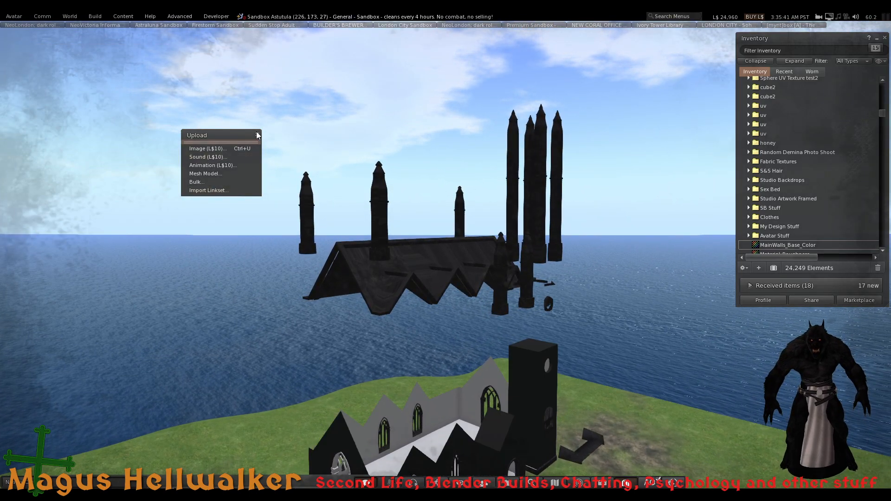
Take the linked church with its roof and pillars out of the world into the inventory
{"action": "right_click", "coordinate": [493, 434]}
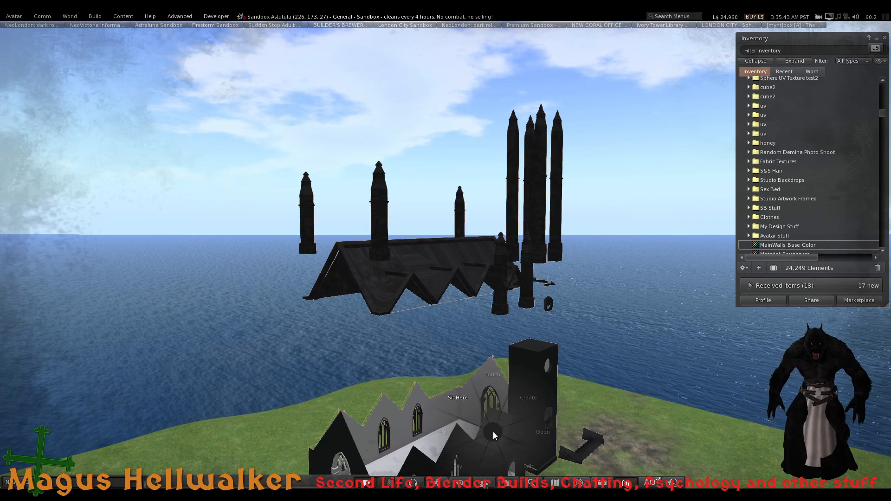
{"action": "left_click", "coordinate": [502, 455]}
{"action": "left_click", "coordinate": [533, 426]}
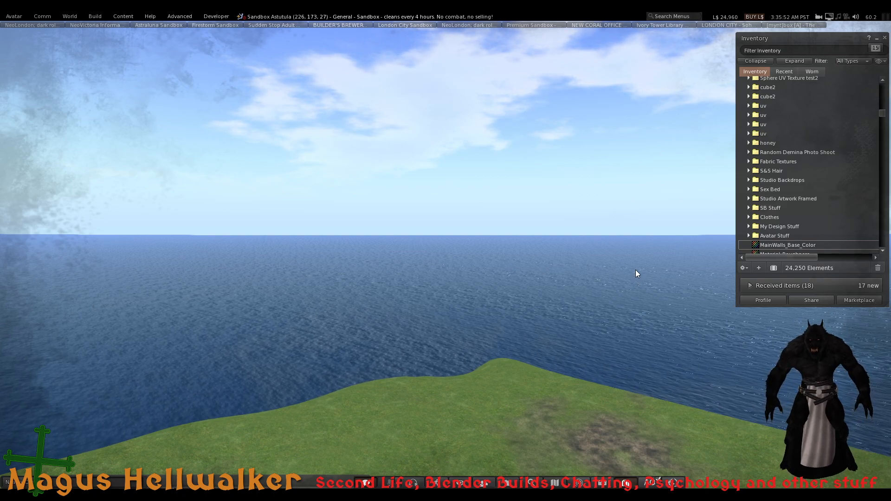
Delete all the transaction notifications
{"action": "left_click", "coordinate": [770, 245]}
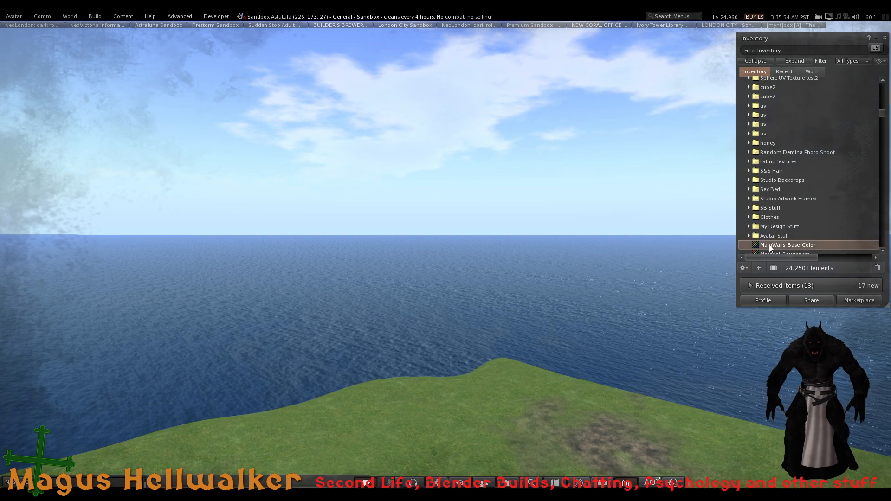
{"action": "left_click", "coordinate": [876, 48]}
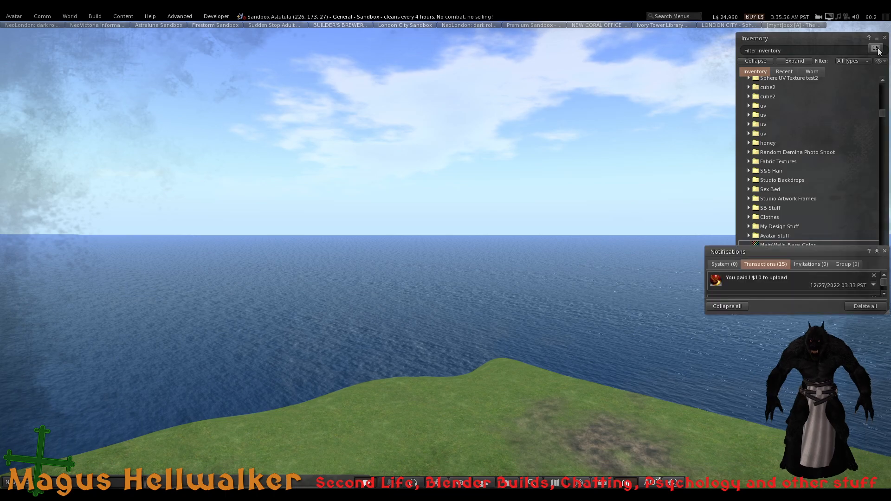
{"action": "left_click", "coordinate": [873, 306]}
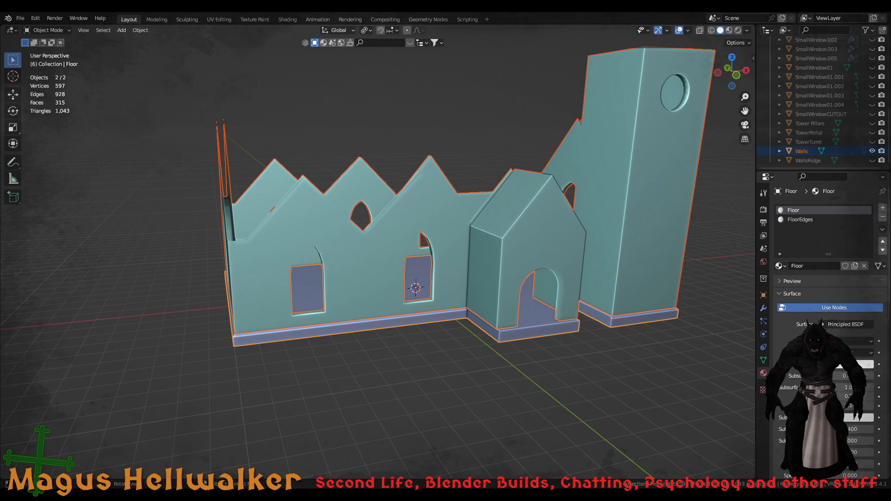
Deselect the floor and walls and open the recent file Gothic Church Building 02j.blend without saving changes to the current file
{"action": "scroll", "coordinate": [378, 253], "scroll_direction": "up", "scroll_amount": 4}
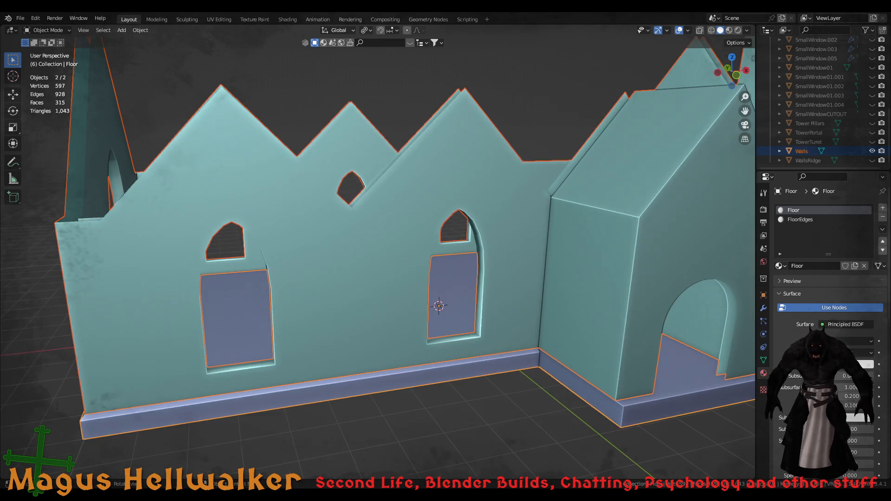
{"action": "left_click", "coordinate": [450, 241]}
{"action": "scroll", "coordinate": [390, 280], "scroll_direction": "down", "scroll_amount": 6}
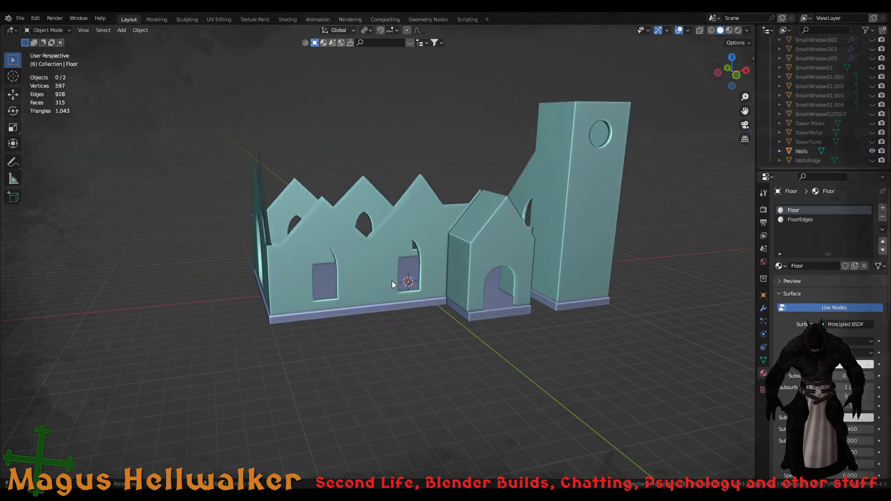
{"action": "scroll", "coordinate": [393, 280], "scroll_direction": "up", "scroll_amount": 2}
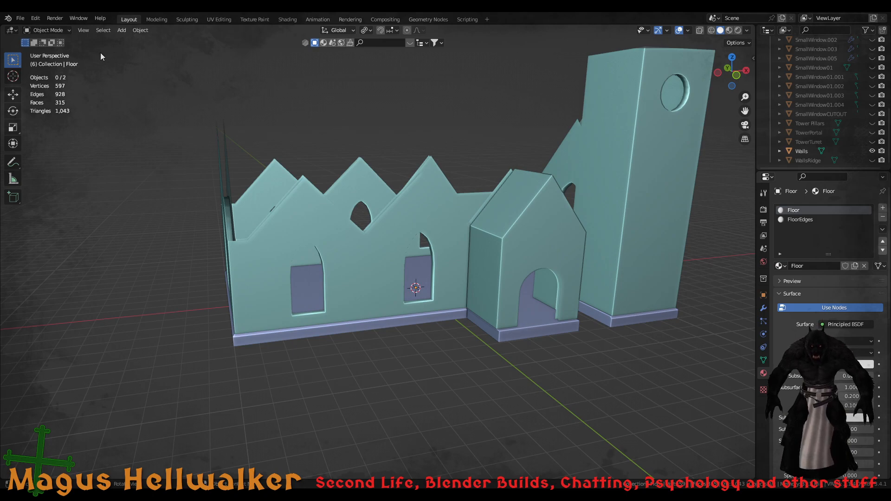
{"action": "left_click", "coordinate": [21, 19]}
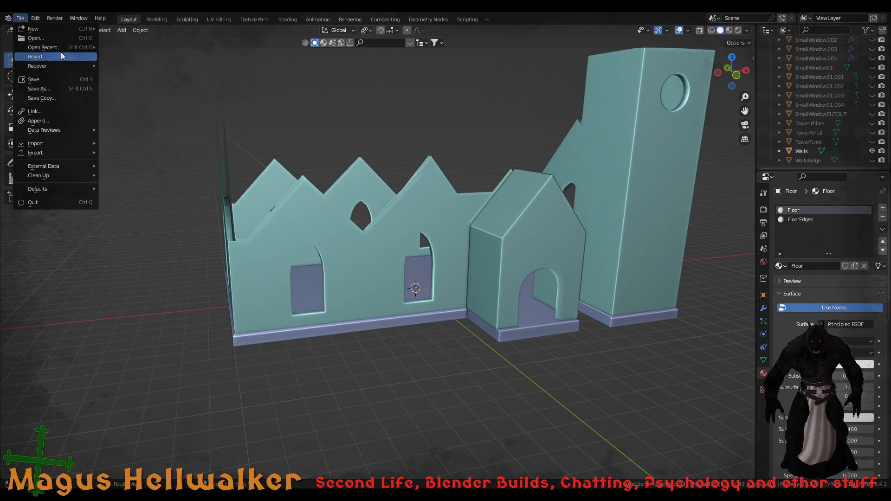
{"action": "mouse_move", "coordinate": [60, 46]}
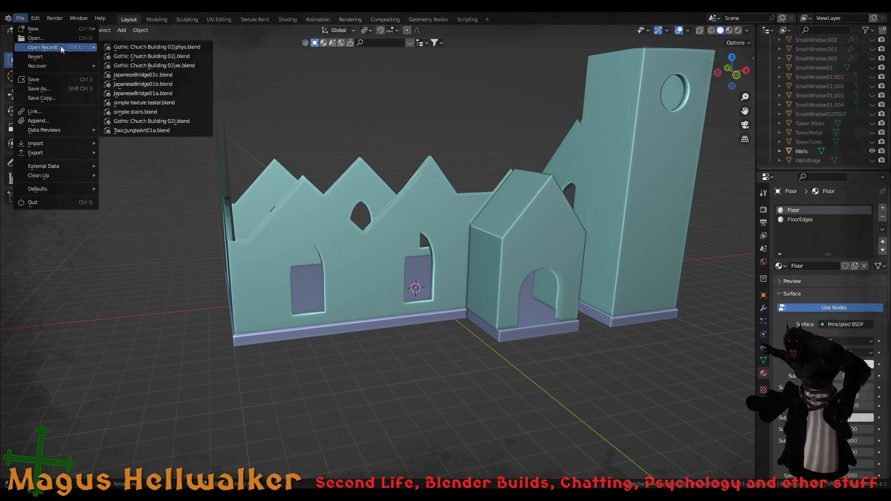
{"action": "left_click", "coordinate": [153, 56]}
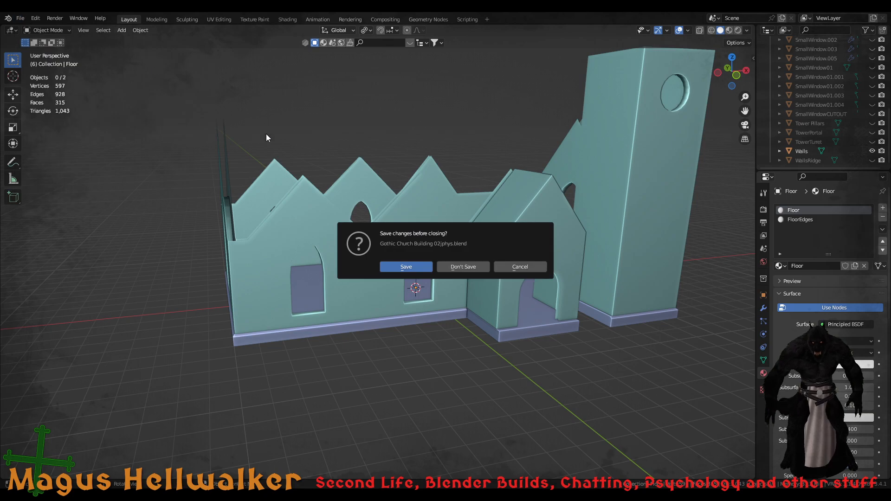
{"action": "left_click", "coordinate": [458, 266]}
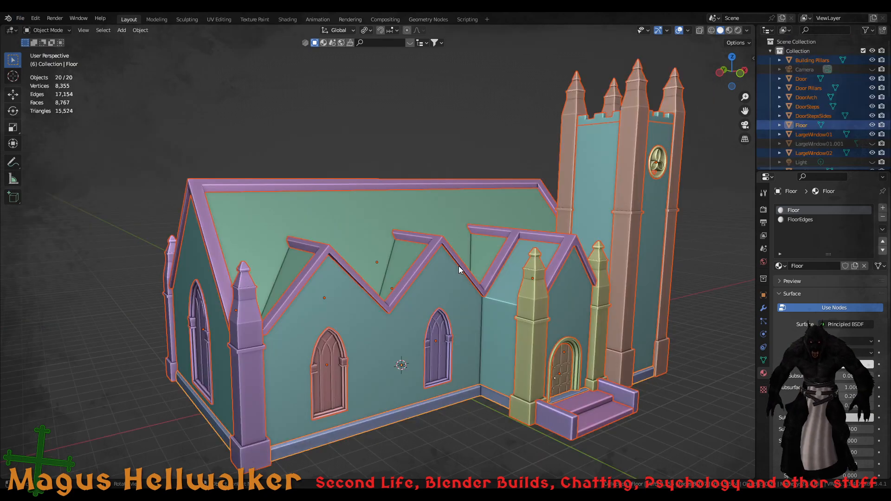
Examine the complete church from several angles and look through the floor's Floor and FloorEdges material slots
{"action": "scroll", "coordinate": [468, 333], "scroll_direction": "down", "scroll_amount": 6}
{"action": "scroll", "coordinate": [469, 333], "scroll_direction": "up", "scroll_amount": 5}
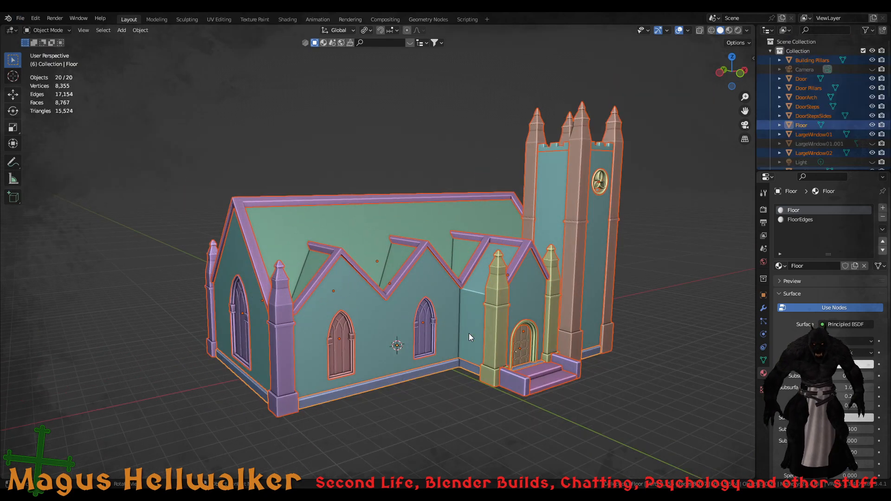
{"action": "scroll", "coordinate": [469, 333], "scroll_direction": "up", "scroll_amount": 1}
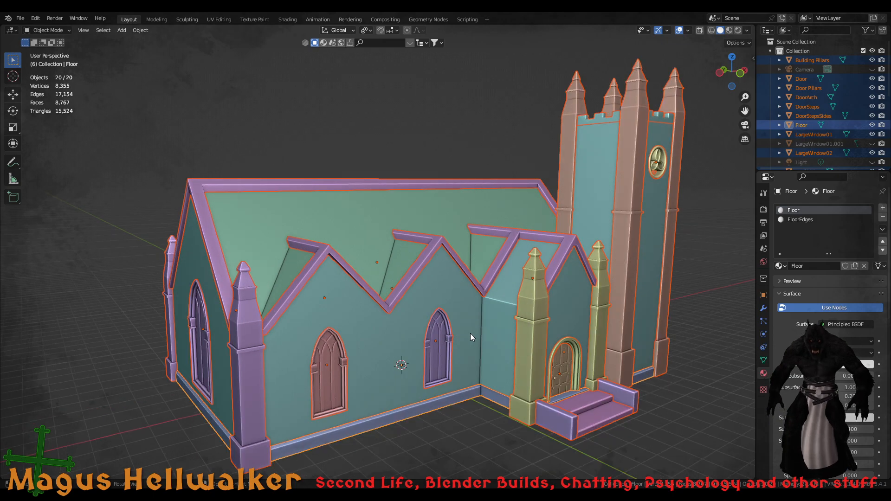
{"action": "middle_click_drag", "start_coordinate": [525, 331], "coordinate": [489, 303]}
{"action": "scroll", "coordinate": [489, 301], "scroll_direction": "down", "scroll_amount": 2}
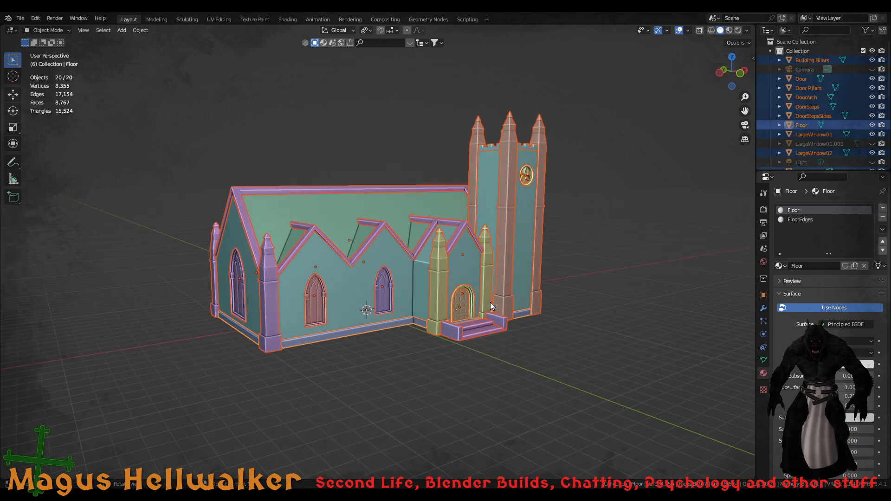
{"action": "middle_click_drag", "start_coordinate": [426, 271], "coordinate": [434, 283]}
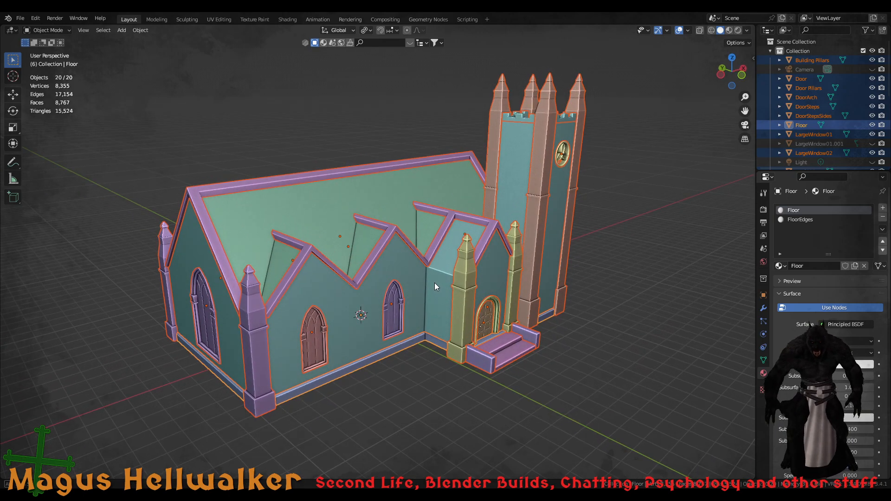
{"action": "left_click", "coordinate": [809, 219]}
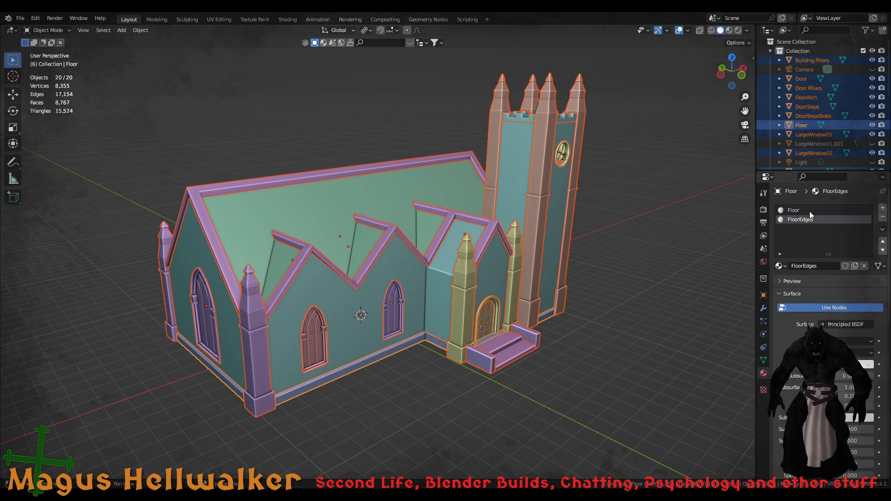
{"action": "left_click", "coordinate": [810, 211]}
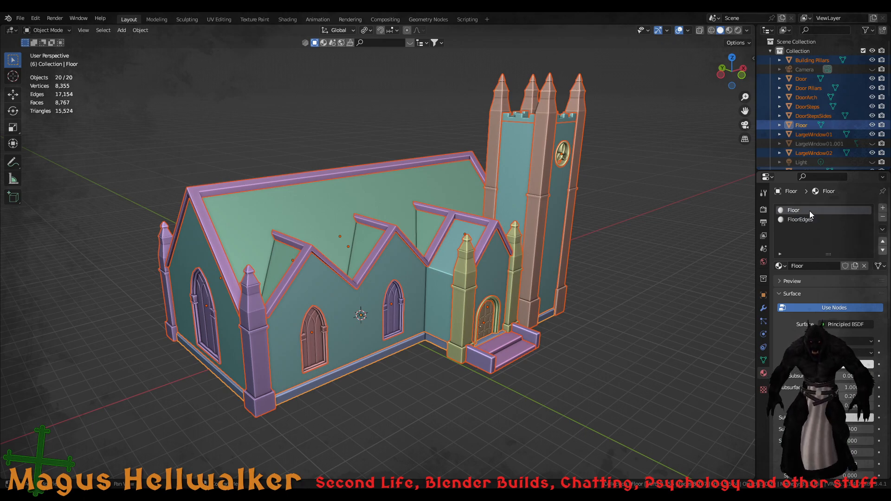
Select only the church walls and look through their MainWalls and InsideWalls material slots
{"action": "left_click", "coordinate": [336, 298]}
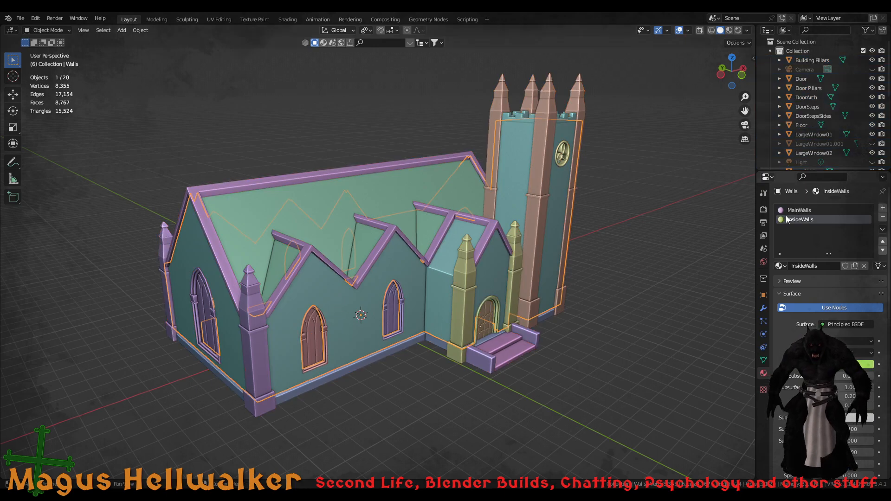
{"action": "left_click", "coordinate": [801, 211]}
{"action": "left_click", "coordinate": [806, 221]}
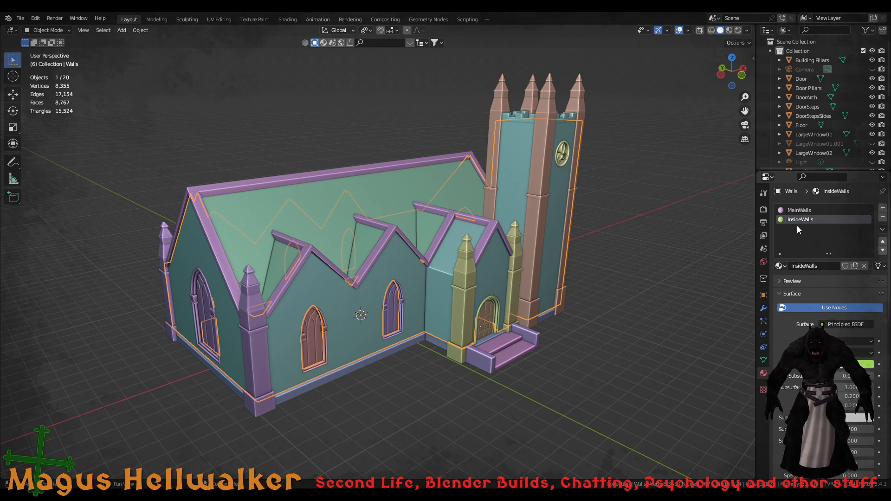
Switch to the UV Editing workspace and examine the walls' UV layout alongside the model
{"action": "left_click", "coordinate": [225, 20]}
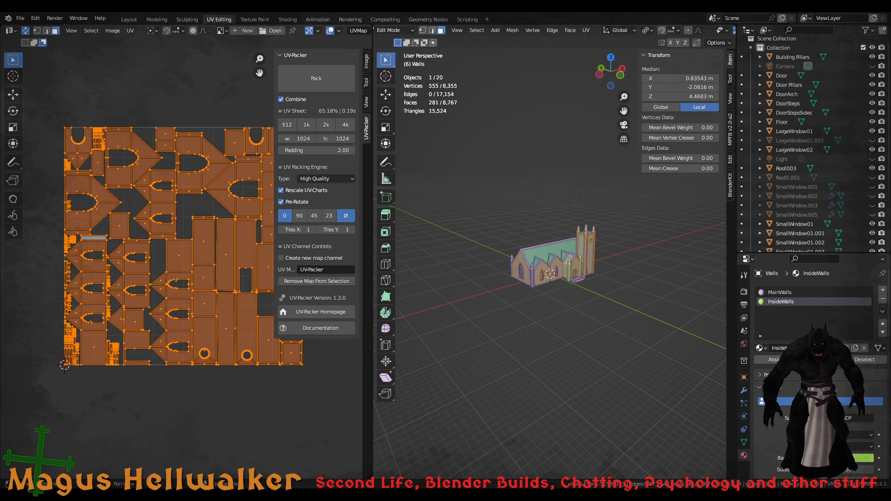
{"action": "scroll", "coordinate": [550, 258], "scroll_direction": "up", "scroll_amount": 14}
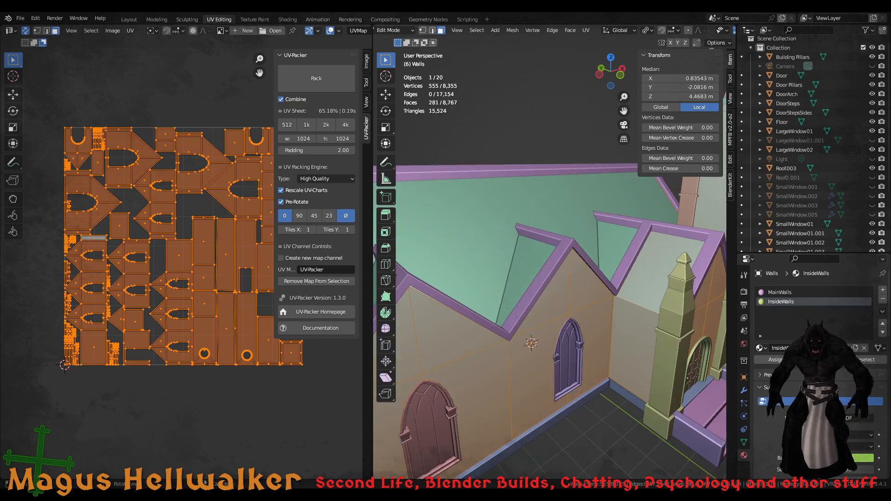
{"action": "scroll", "coordinate": [550, 258], "scroll_direction": "down", "scroll_amount": 7}
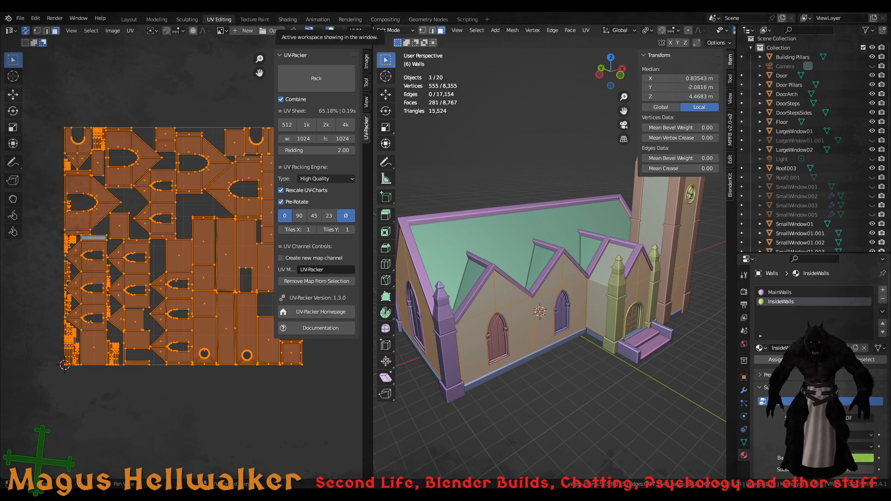
Switch to the Shading workspace, display the MainWalls material's nodes for the walls, and deselect all nodes
{"action": "left_click", "coordinate": [289, 21]}
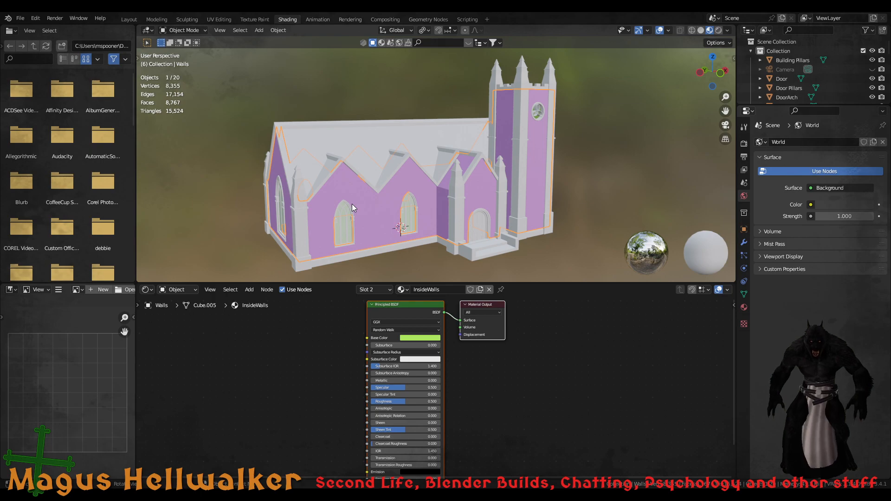
{"action": "left_click", "coordinate": [744, 308]}
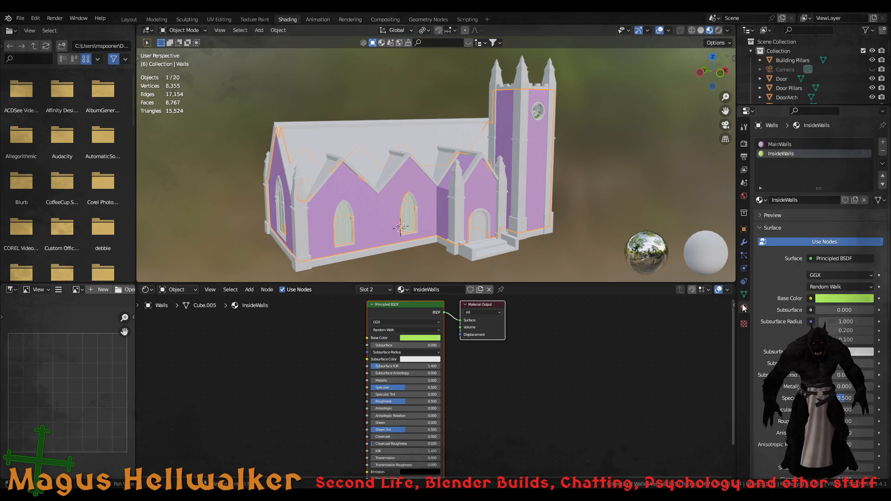
{"action": "left_click", "coordinate": [780, 145]}
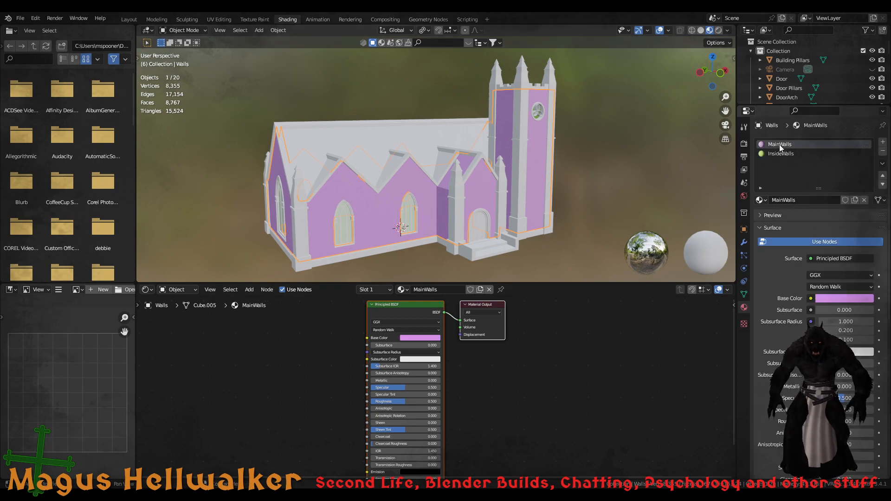
{"action": "left_click", "coordinate": [330, 393]}
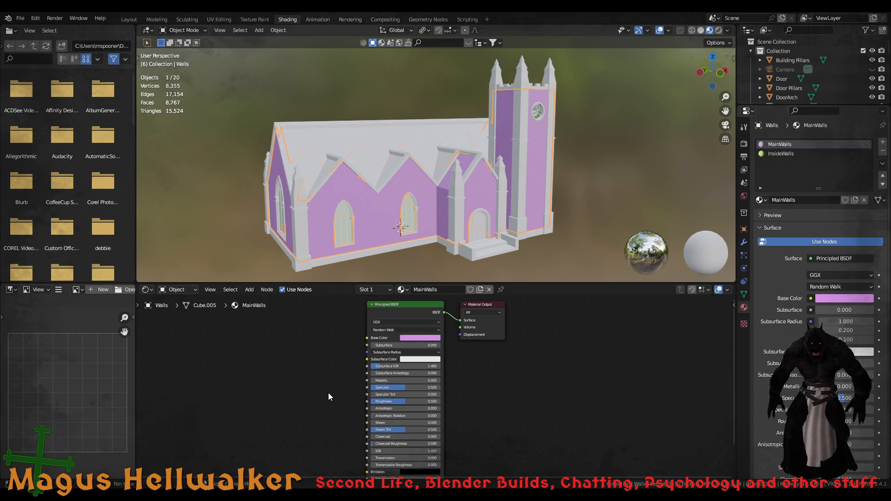